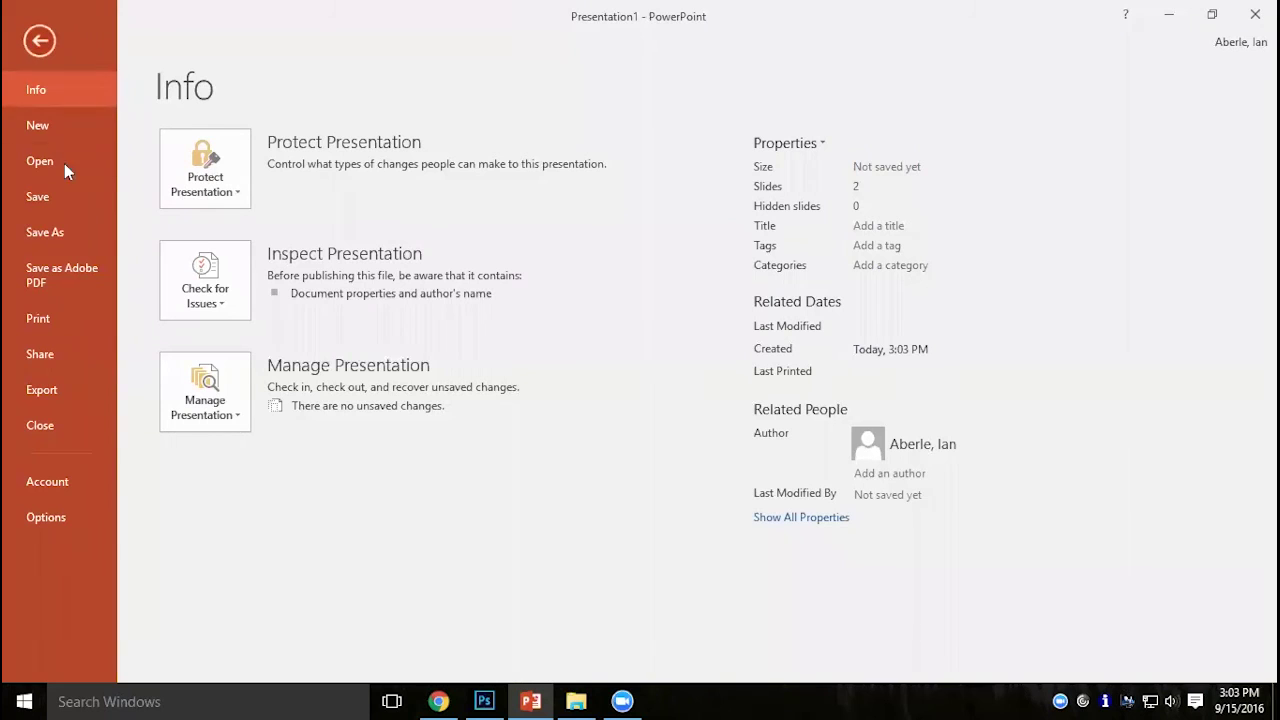
Export all slides of the presentation as separate PNG files into Documents.
{"action": "left_click", "coordinate": [79, 396]}
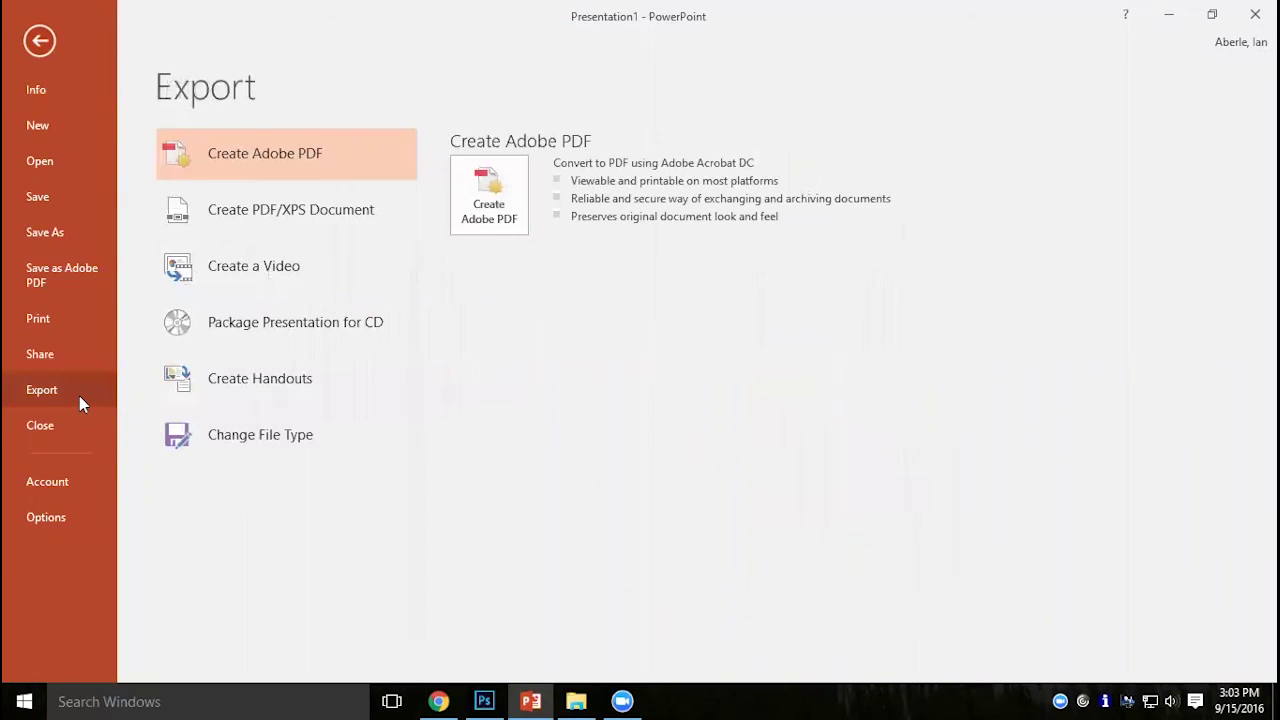
{"action": "left_click", "coordinate": [228, 438]}
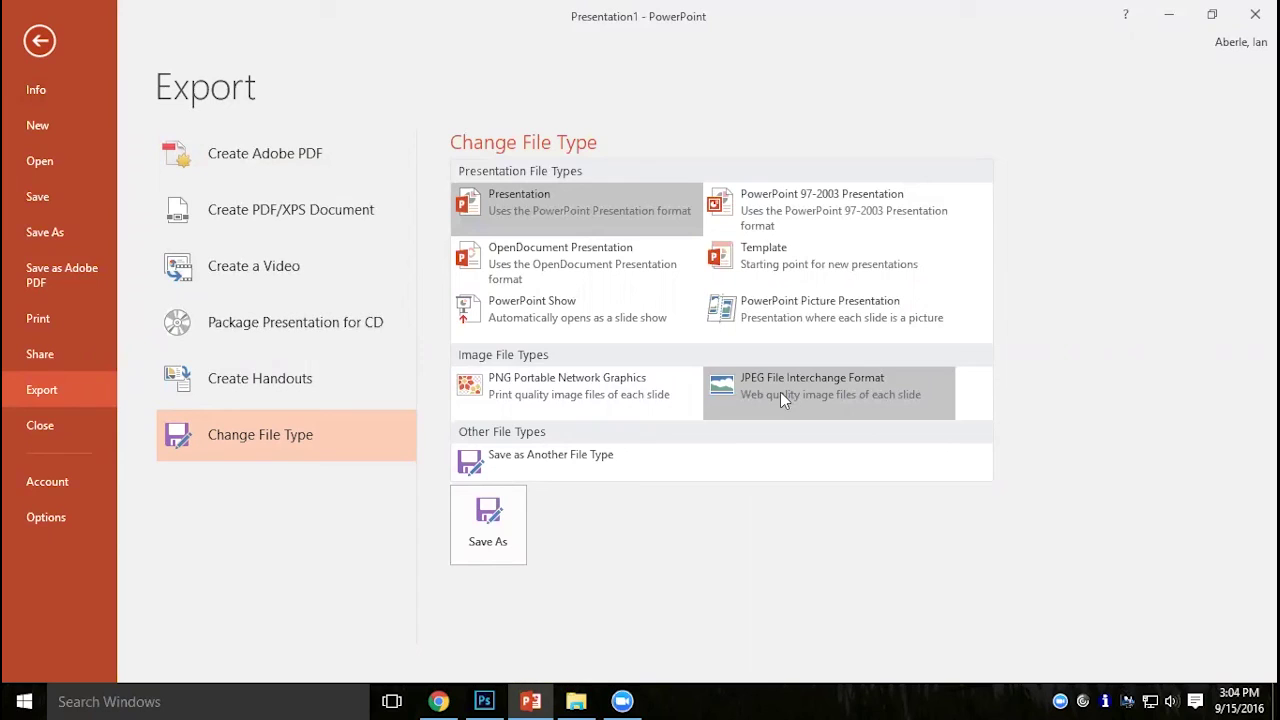
{"action": "left_click", "coordinate": [653, 404]}
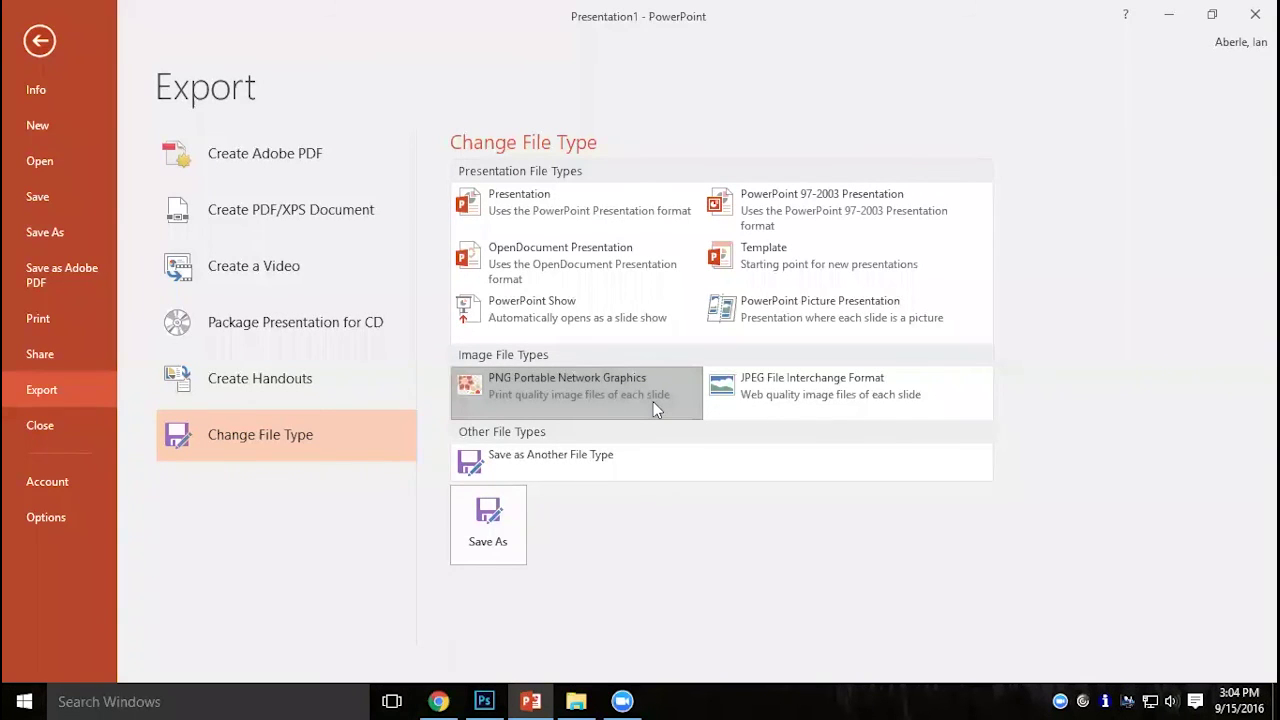
{"action": "left_click", "coordinate": [510, 520]}
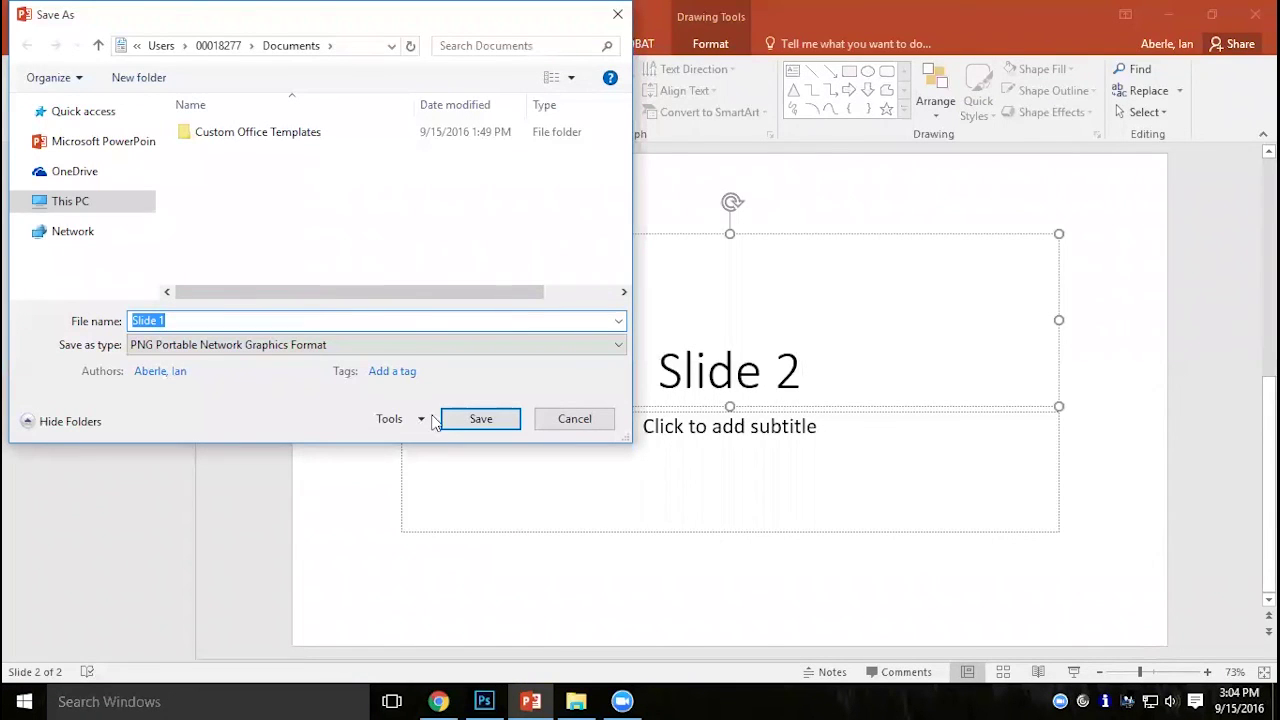
{"action": "left_click", "coordinate": [478, 424]}
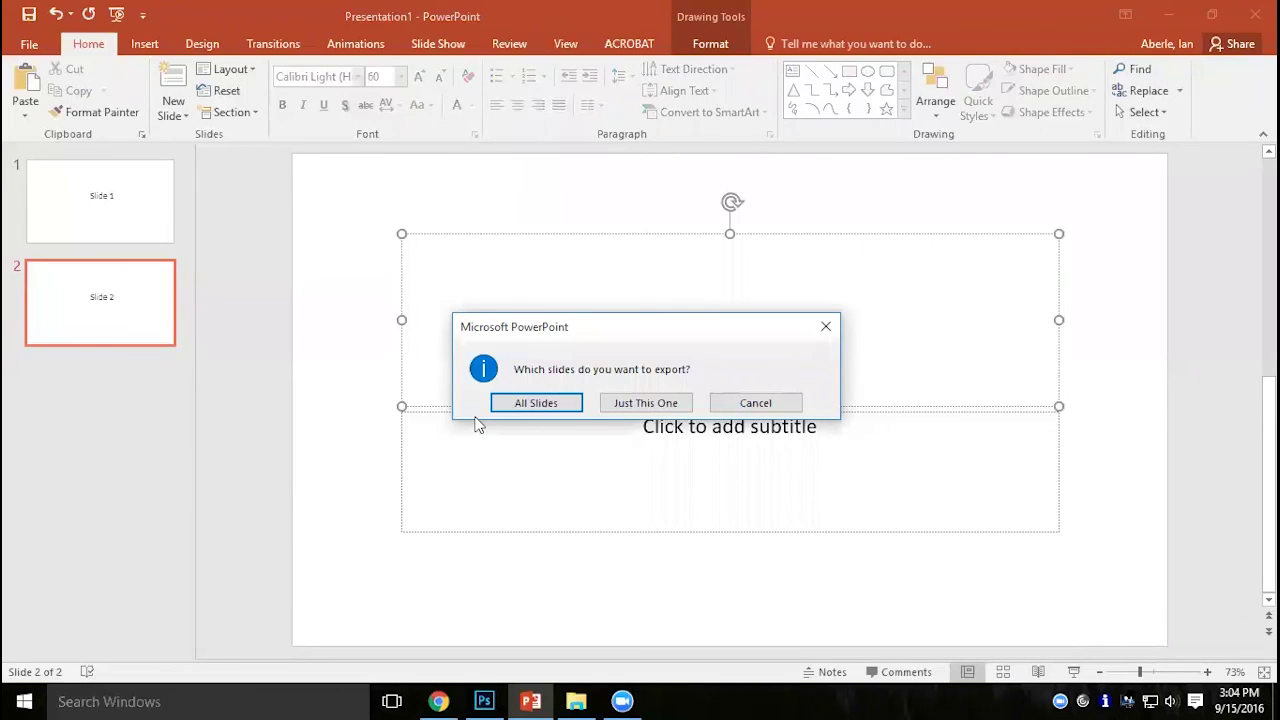
{"action": "left_click", "coordinate": [557, 405]}
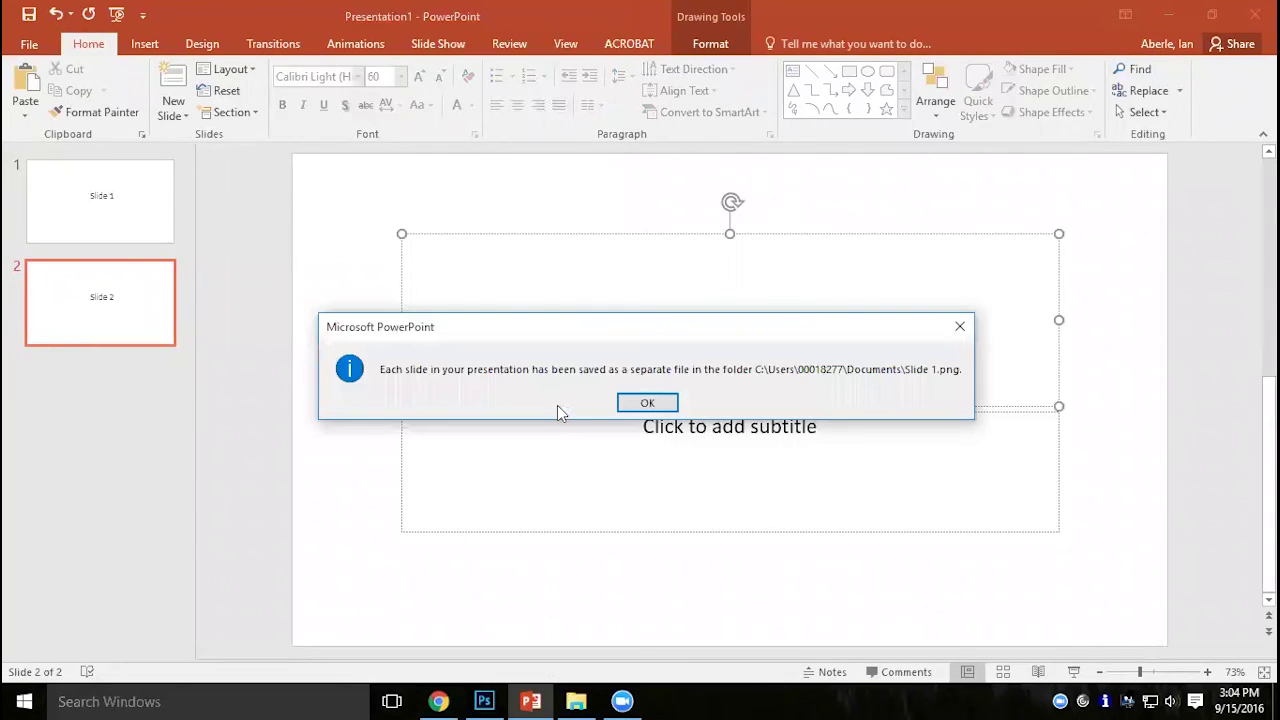
{"action": "left_click", "coordinate": [648, 403]}
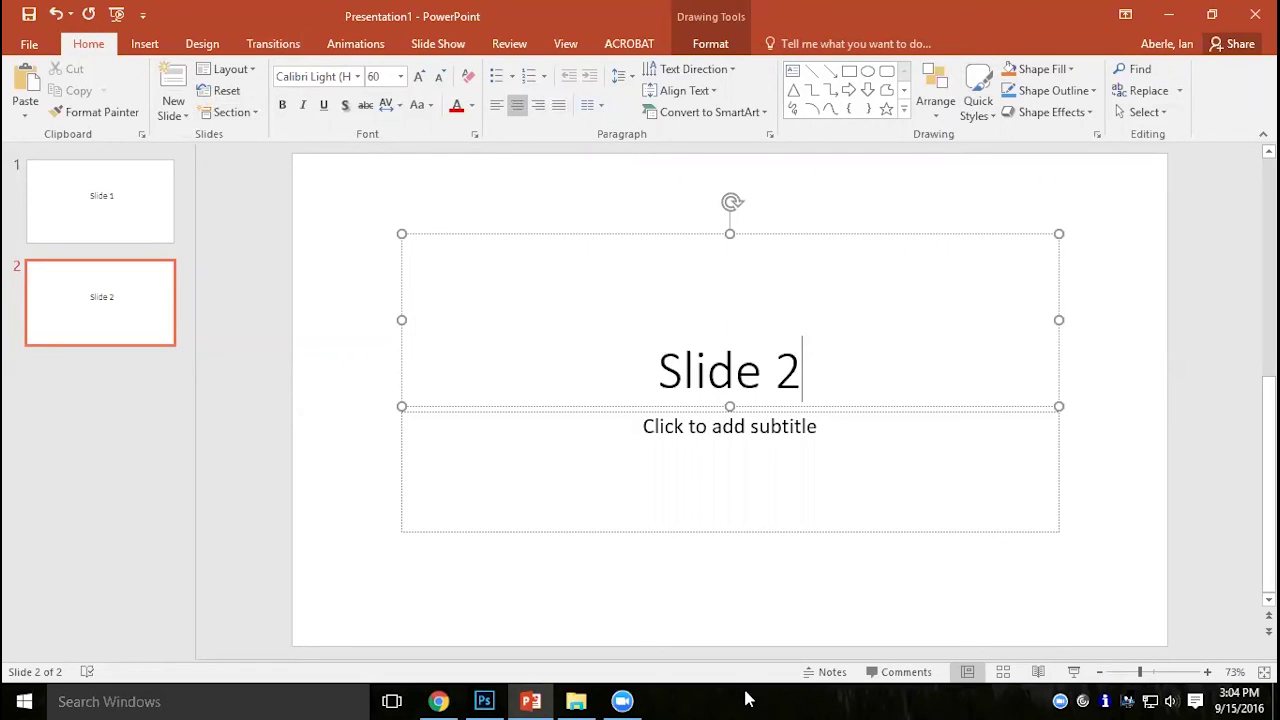
{"action": "left_click", "coordinate": [534, 701]}
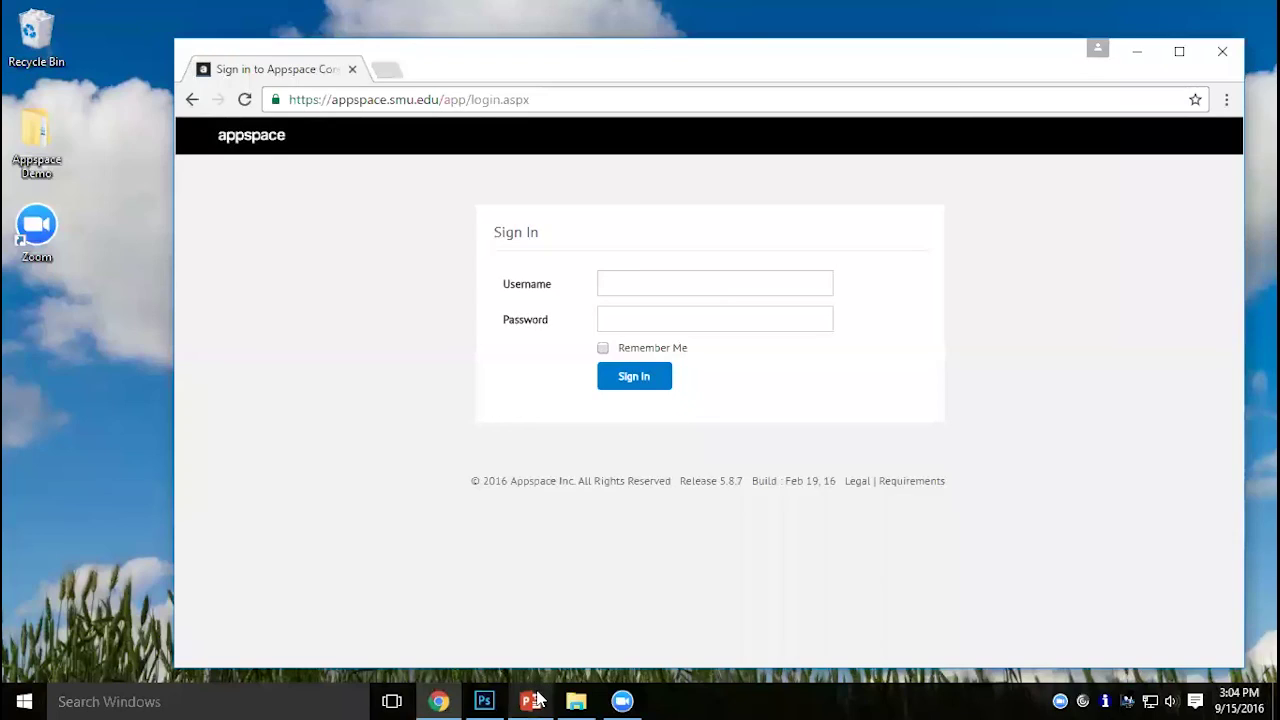
Create a new Film & Video document in Photoshop at HDTV 1080p/29.97 (1920×1080).
{"action": "left_click", "coordinate": [483, 700]}
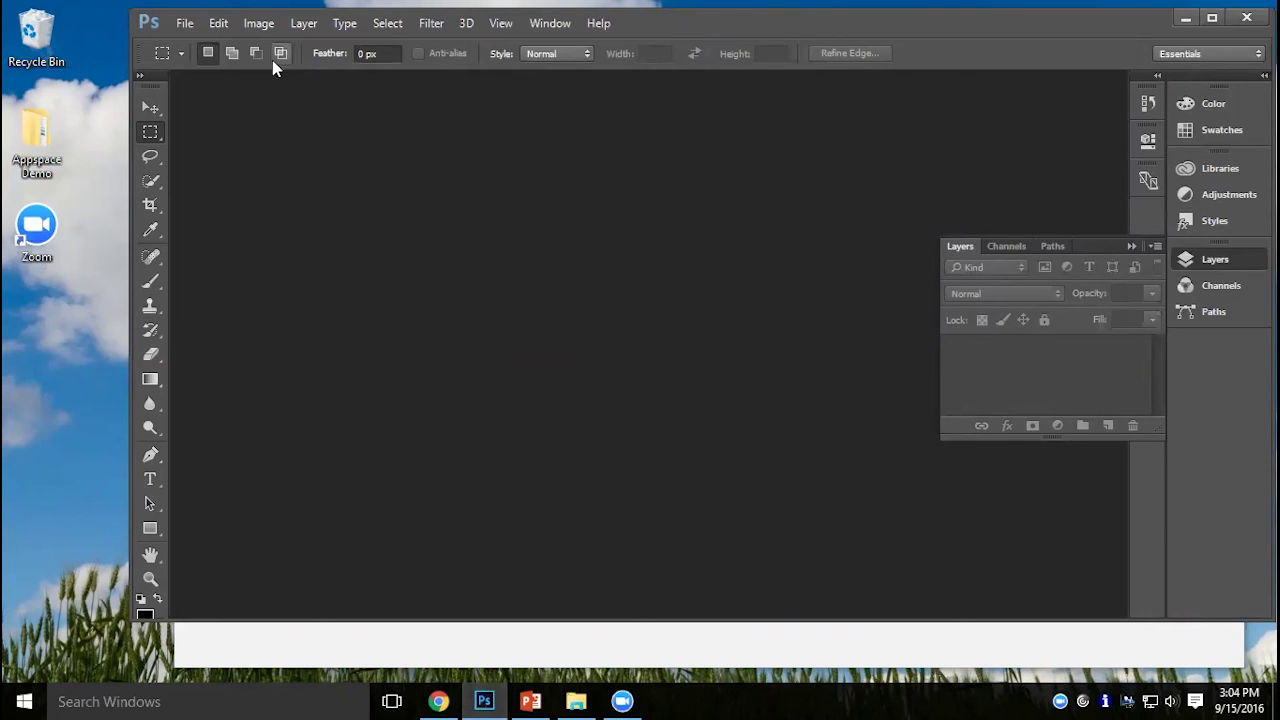
{"action": "left_click", "coordinate": [184, 26]}
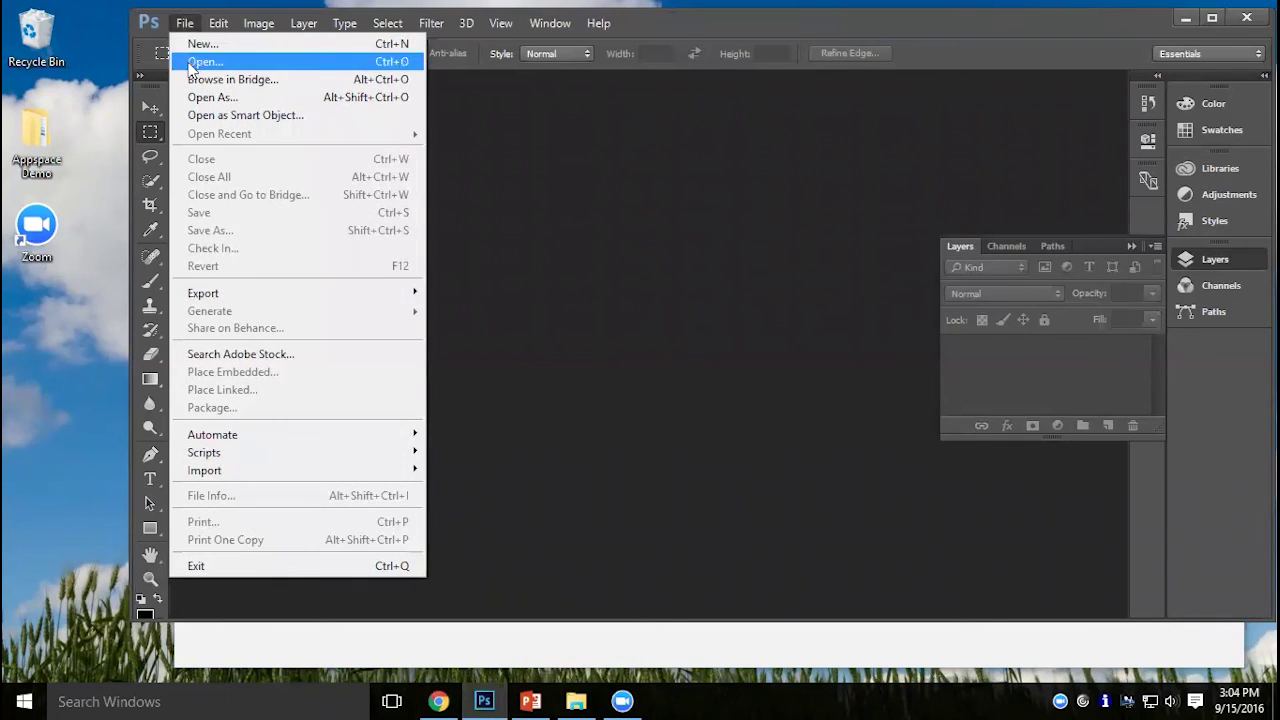
{"action": "left_click", "coordinate": [189, 46]}
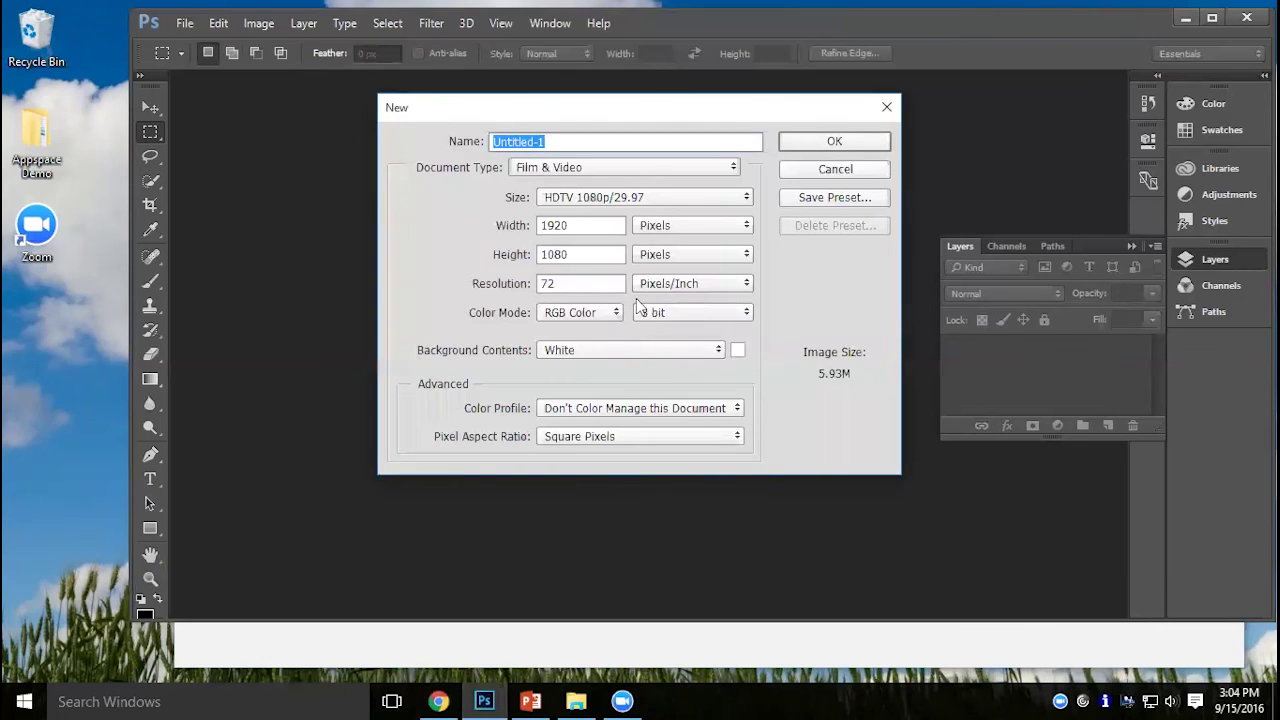
{"action": "left_click", "coordinate": [544, 168]}
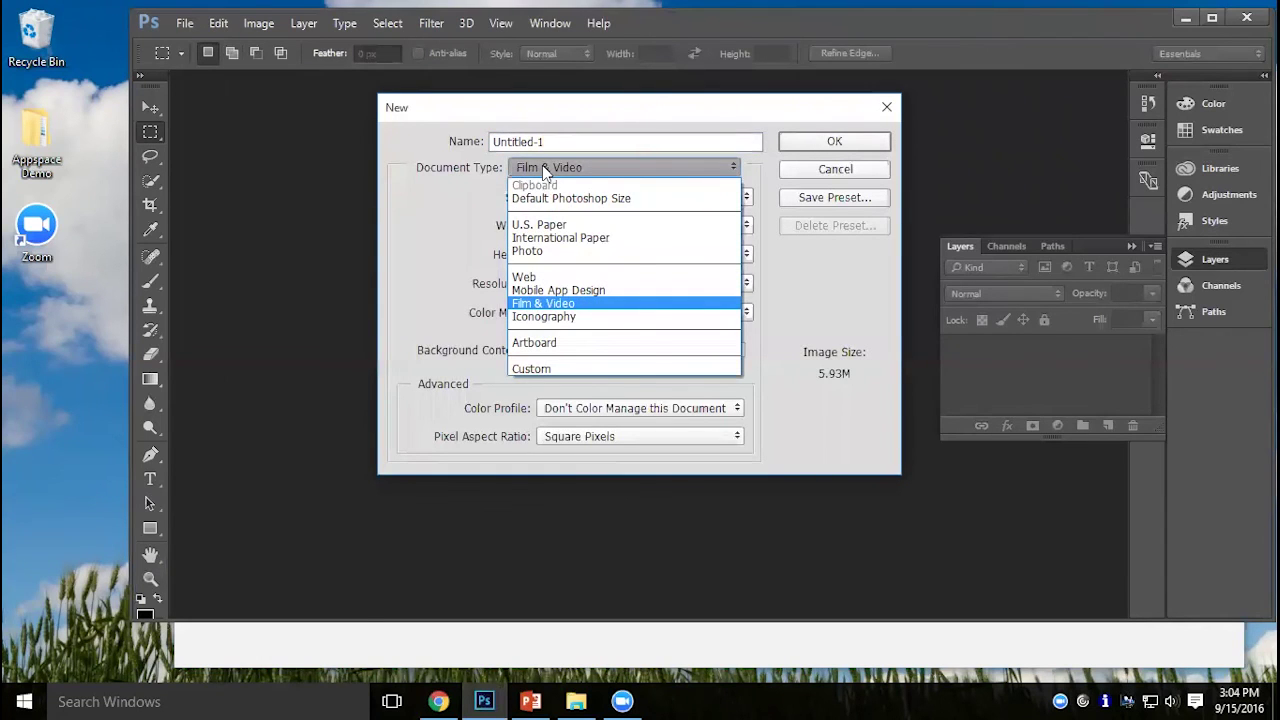
{"action": "left_click", "coordinate": [608, 309]}
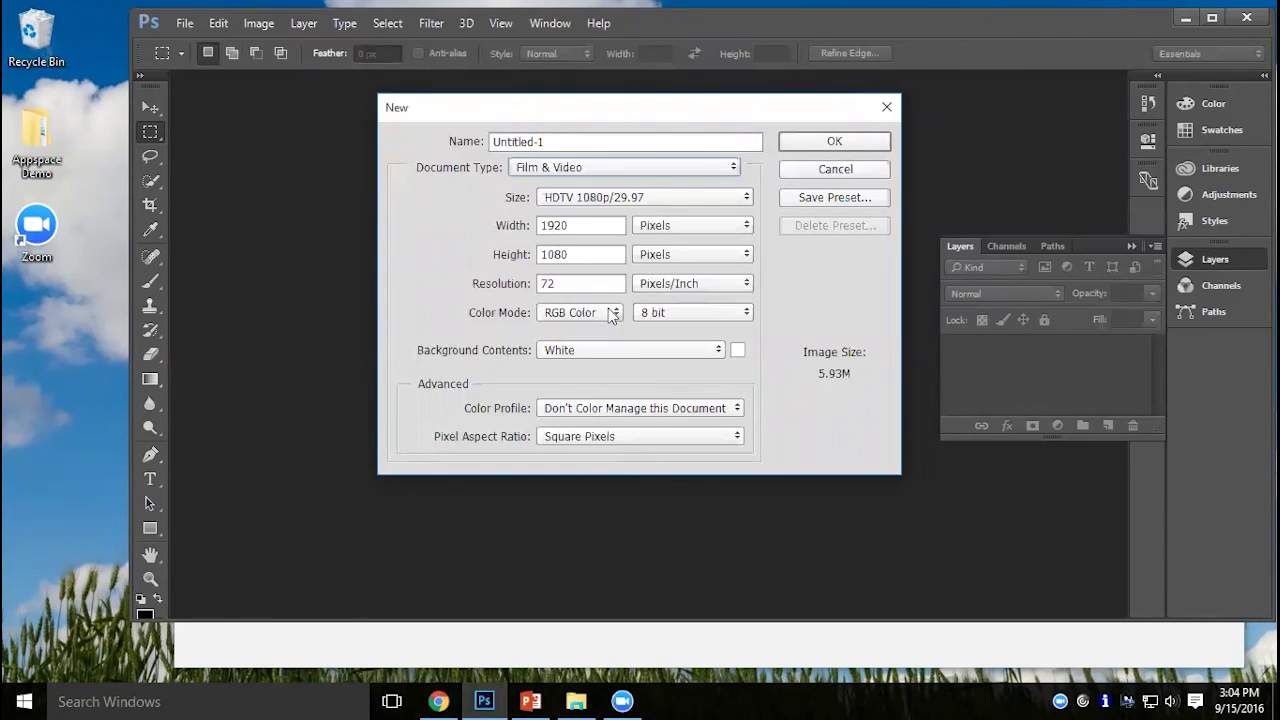
{"action": "left_click", "coordinate": [636, 203]}
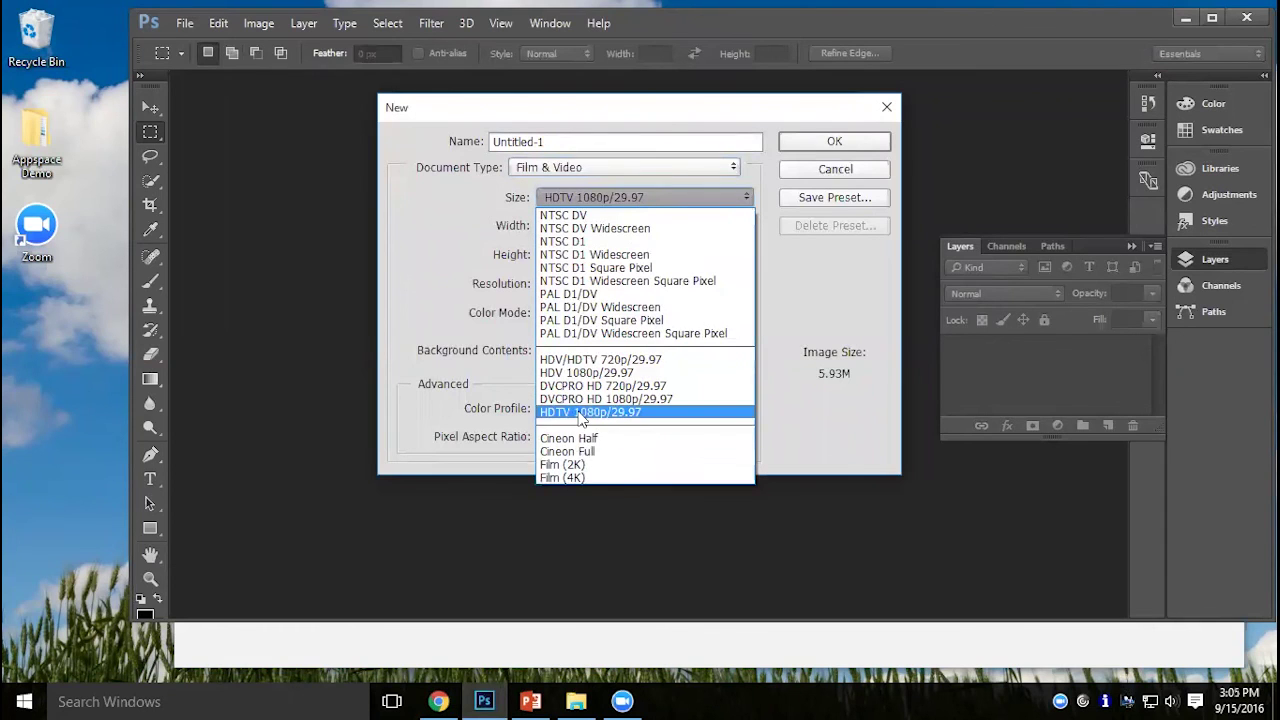
{"action": "left_click", "coordinate": [583, 413]}
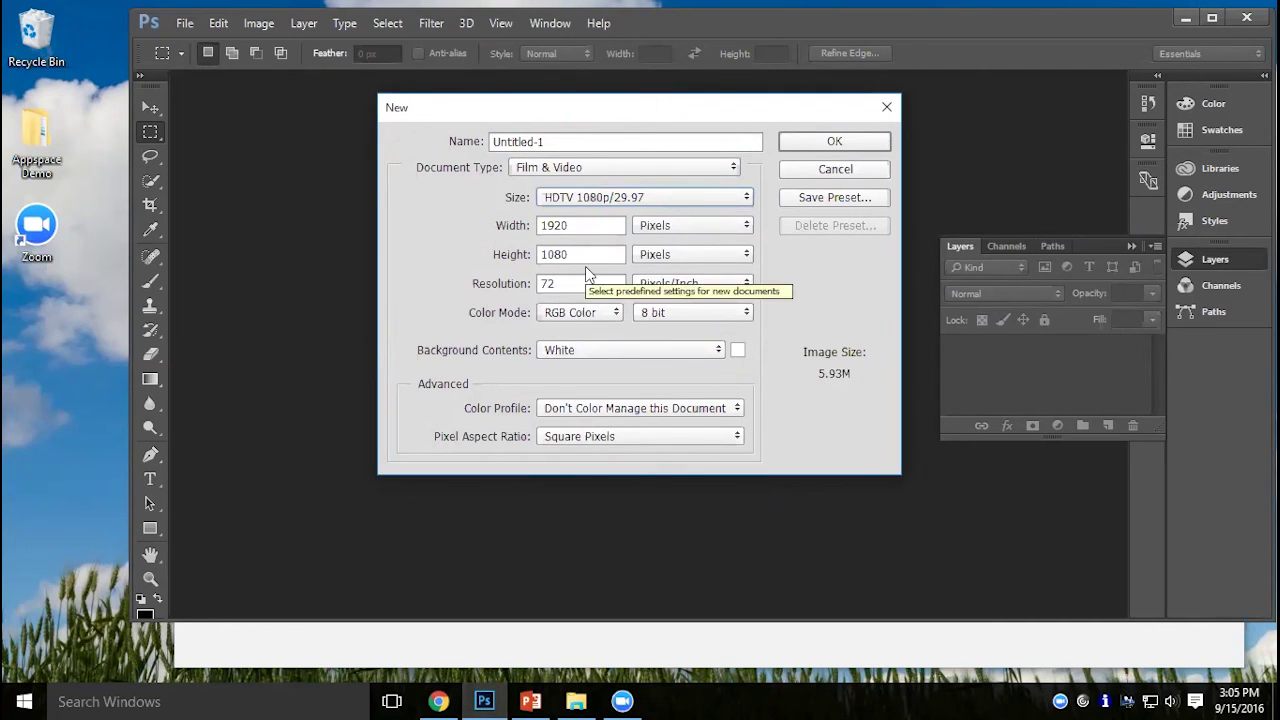
{"action": "left_click", "coordinate": [835, 146]}
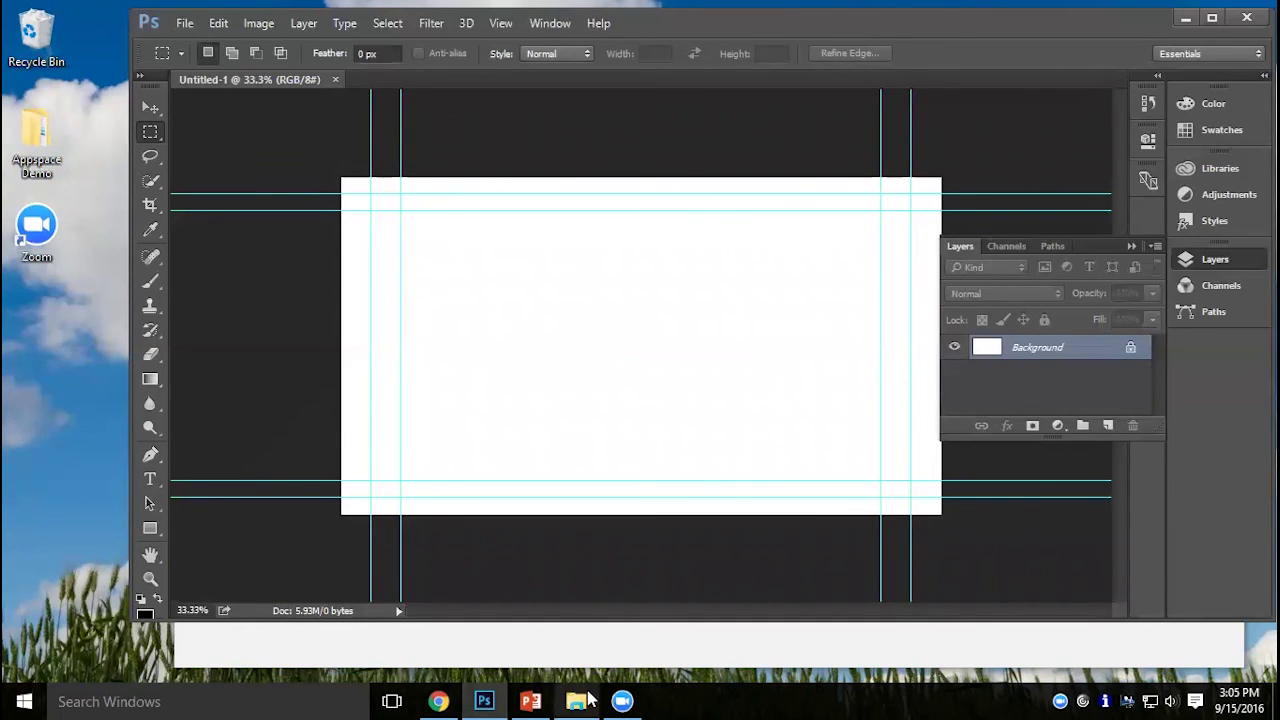
{"action": "left_click", "coordinate": [576, 701]}
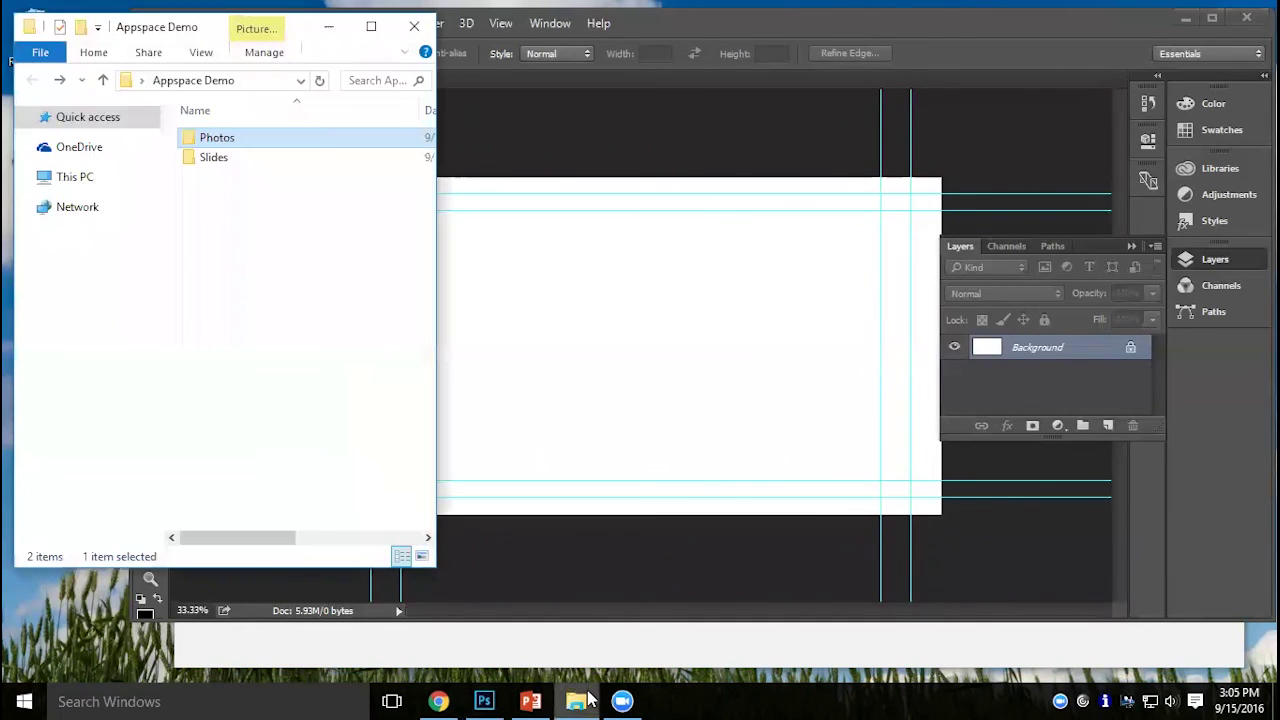
Place the Sunny-Day-on-Dallas-Hall photo from the Photos folder onto the canvas as a layer.
{"action": "double_click", "coordinate": [196, 141]}
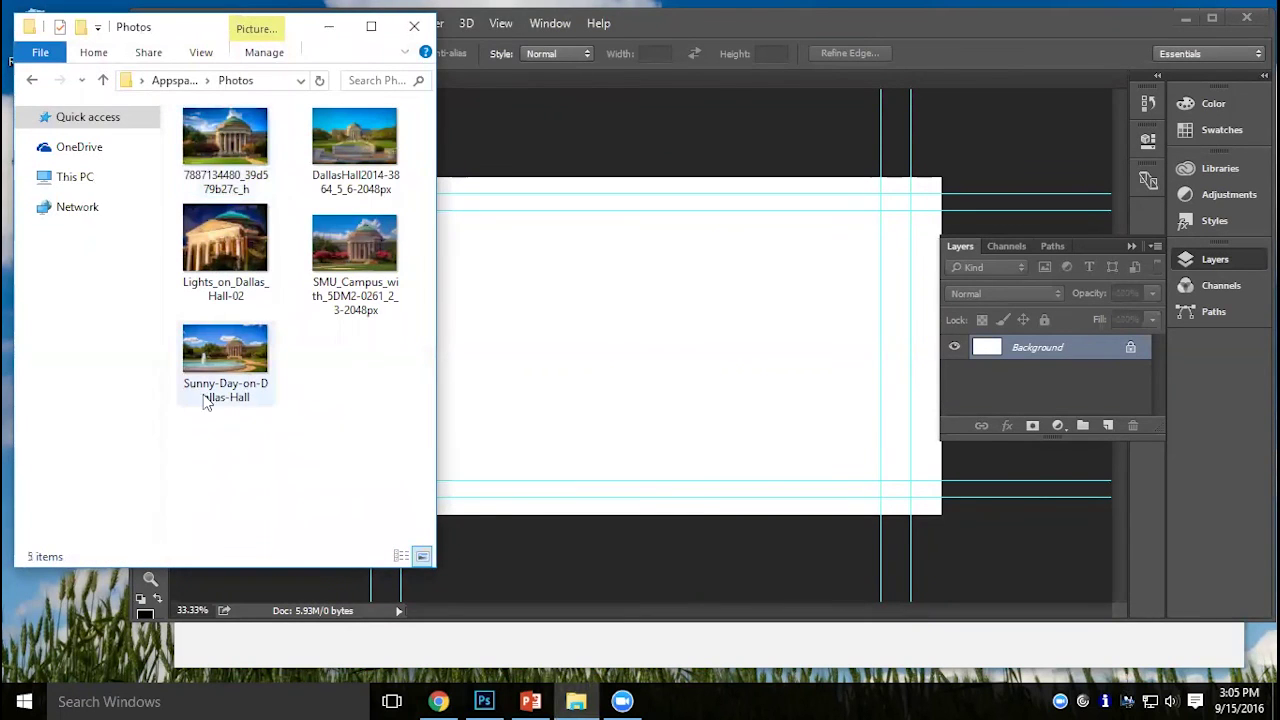
{"action": "left_click_drag", "start_coordinate": [230, 356], "coordinate": [529, 314]}
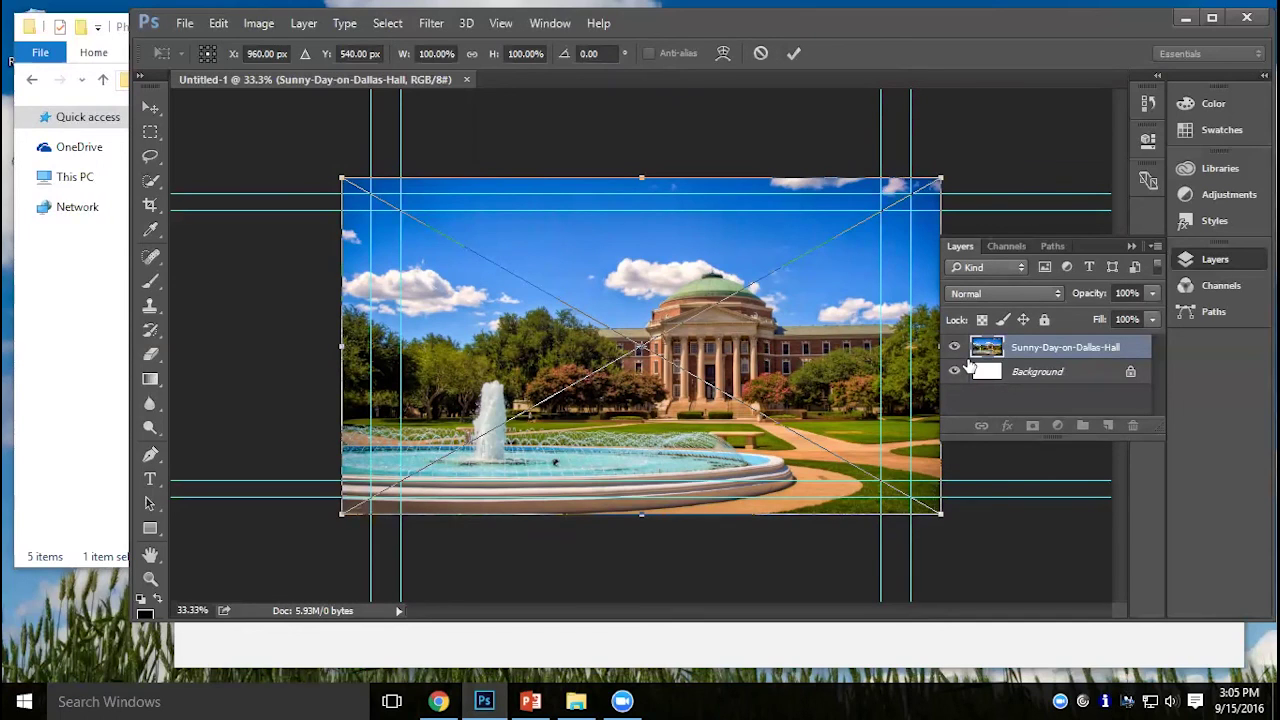
{"action": "key", "text": "Return"}
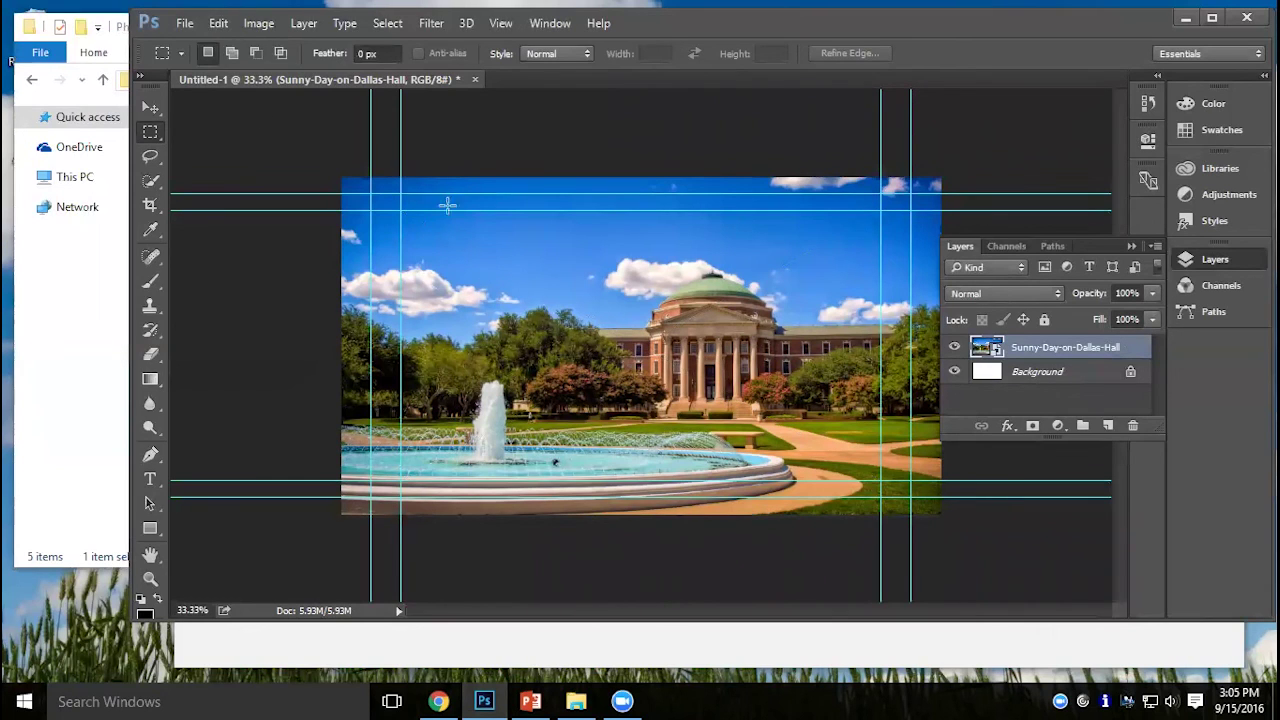
Add a black Solid Color fill layer over a selection of the photo's left half.
{"action": "left_click_drag", "start_coordinate": [345, 172], "coordinate": [637, 573]}
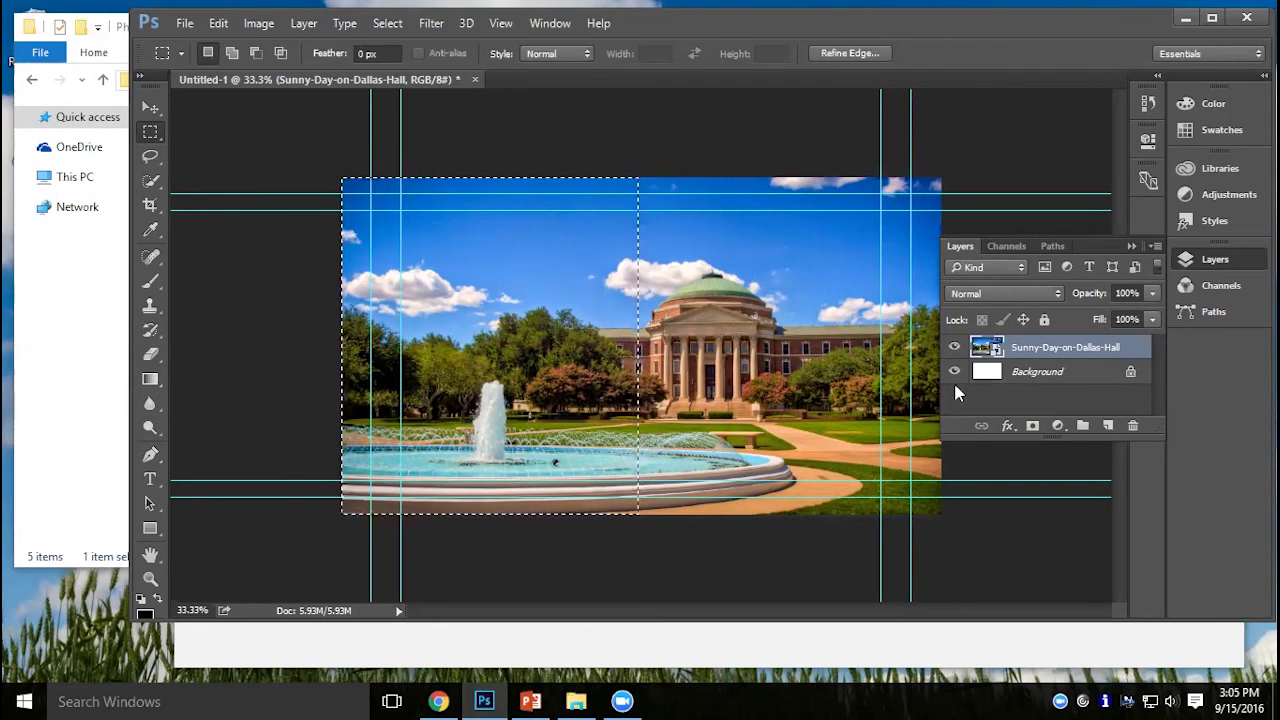
{"action": "left_click", "coordinate": [1057, 426]}
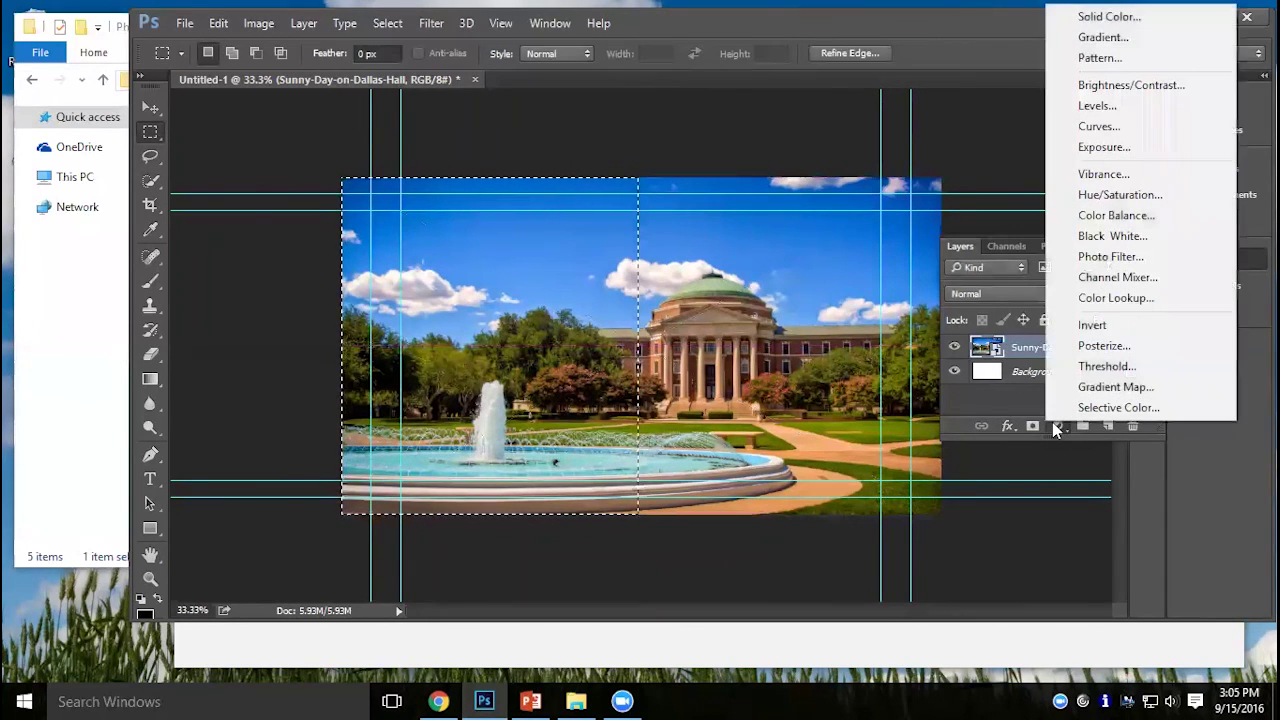
{"action": "left_click", "coordinate": [1100, 17]}
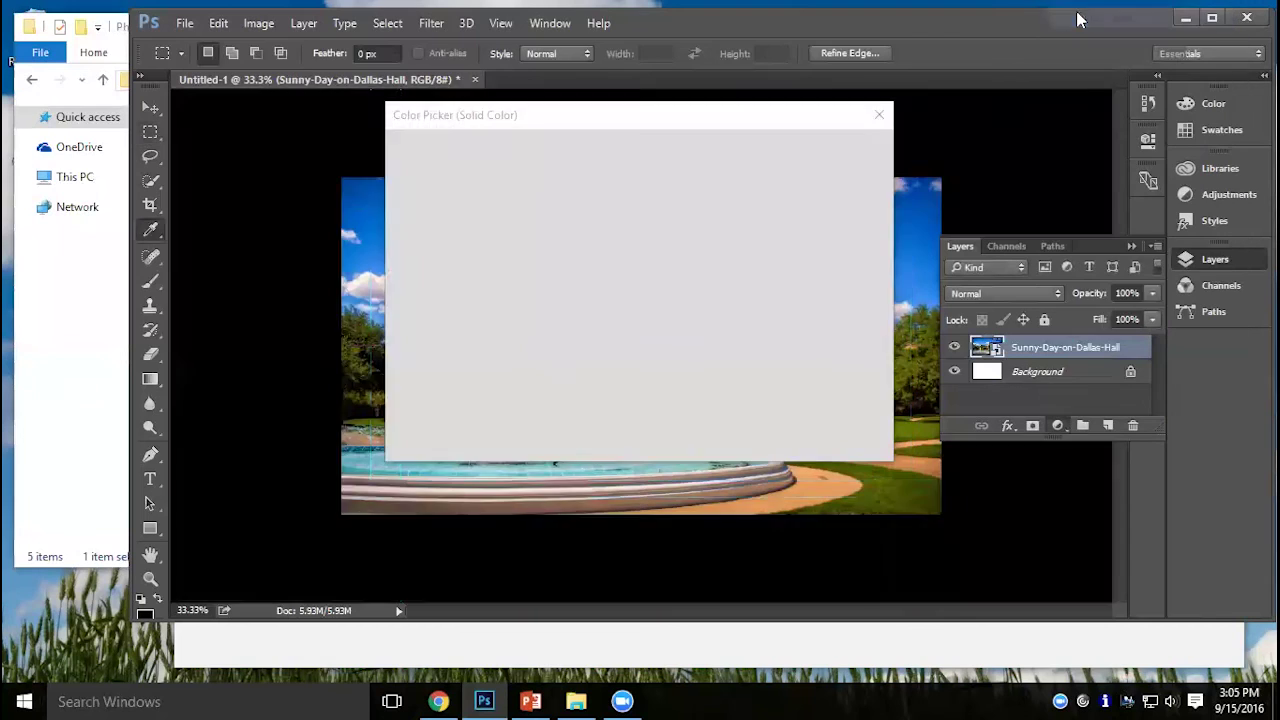
{"action": "left_click", "coordinate": [828, 148]}
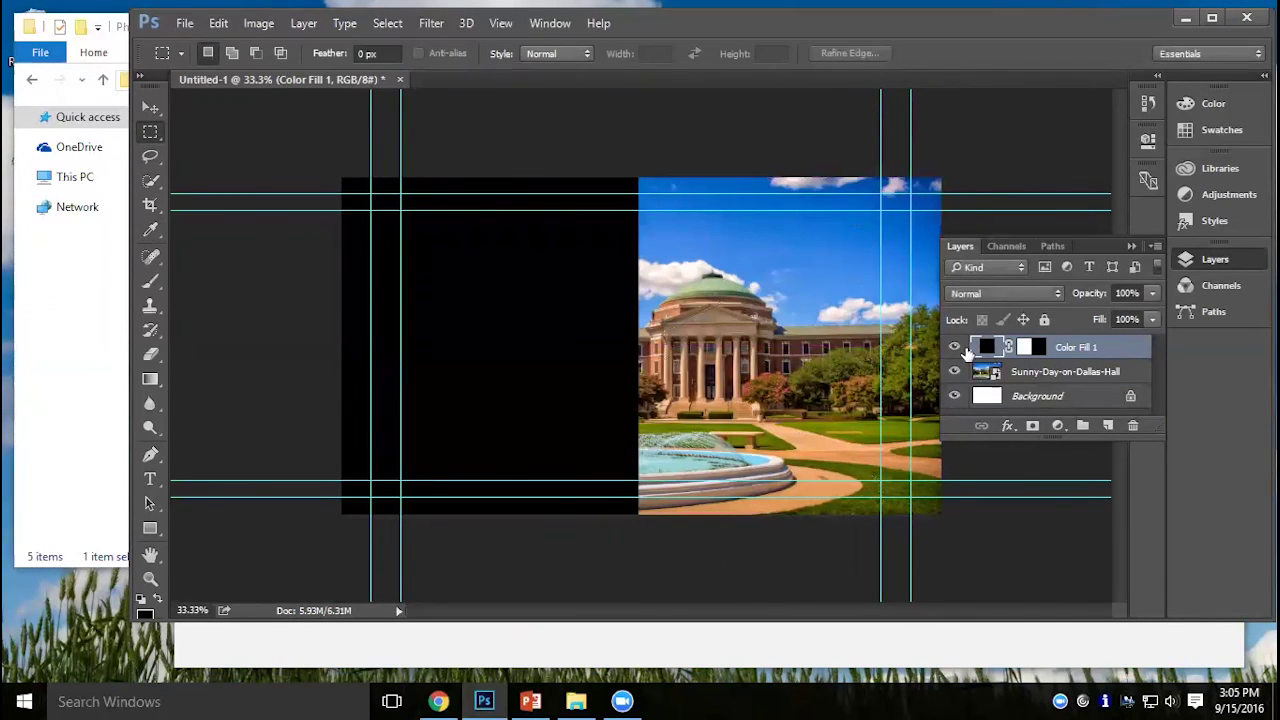
Set the fill layer's blend mode to Multiply and its opacity to 68%.
{"action": "left_click", "coordinate": [1030, 296]}
{"action": "key", "text": "Escape"}
{"action": "scroll", "coordinate": [1040, 295], "scroll_direction": "down", "scroll_amount": 3}
{"action": "left_click_drag", "start_coordinate": [1089, 293], "coordinate": [1058, 300]}
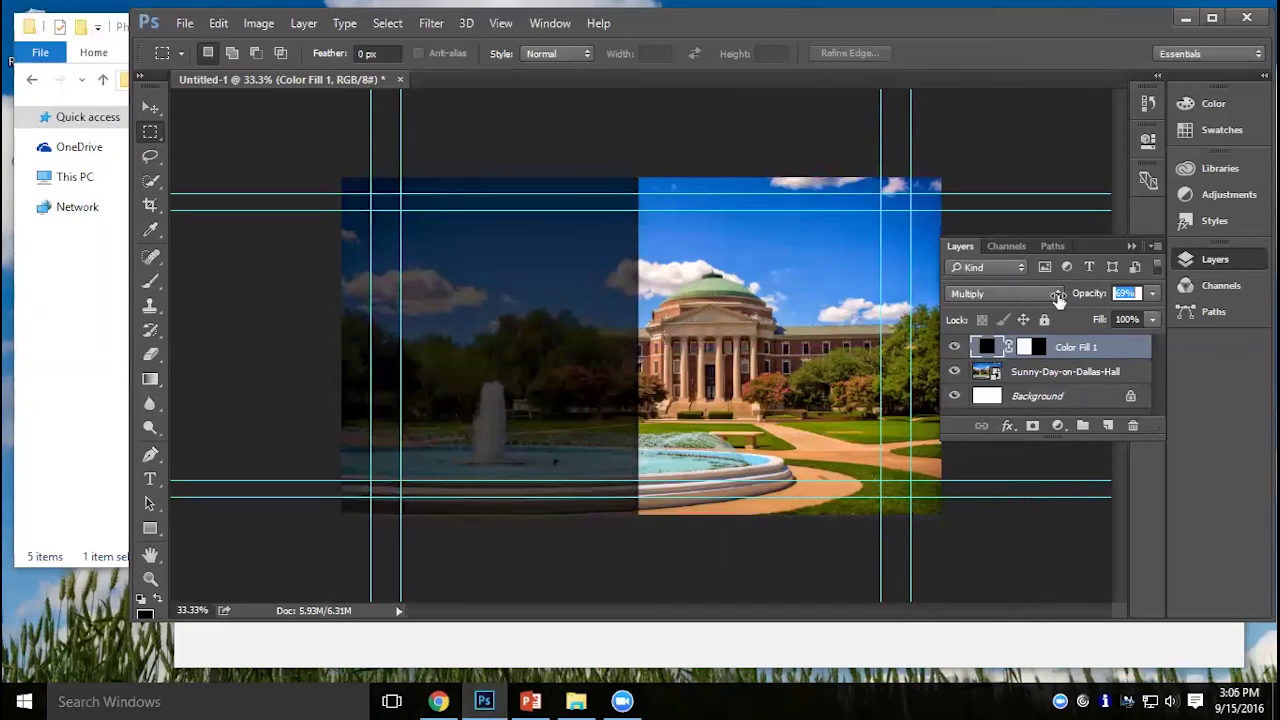
{"action": "left_click_drag", "start_coordinate": [1058, 300], "coordinate": [1060, 305]}
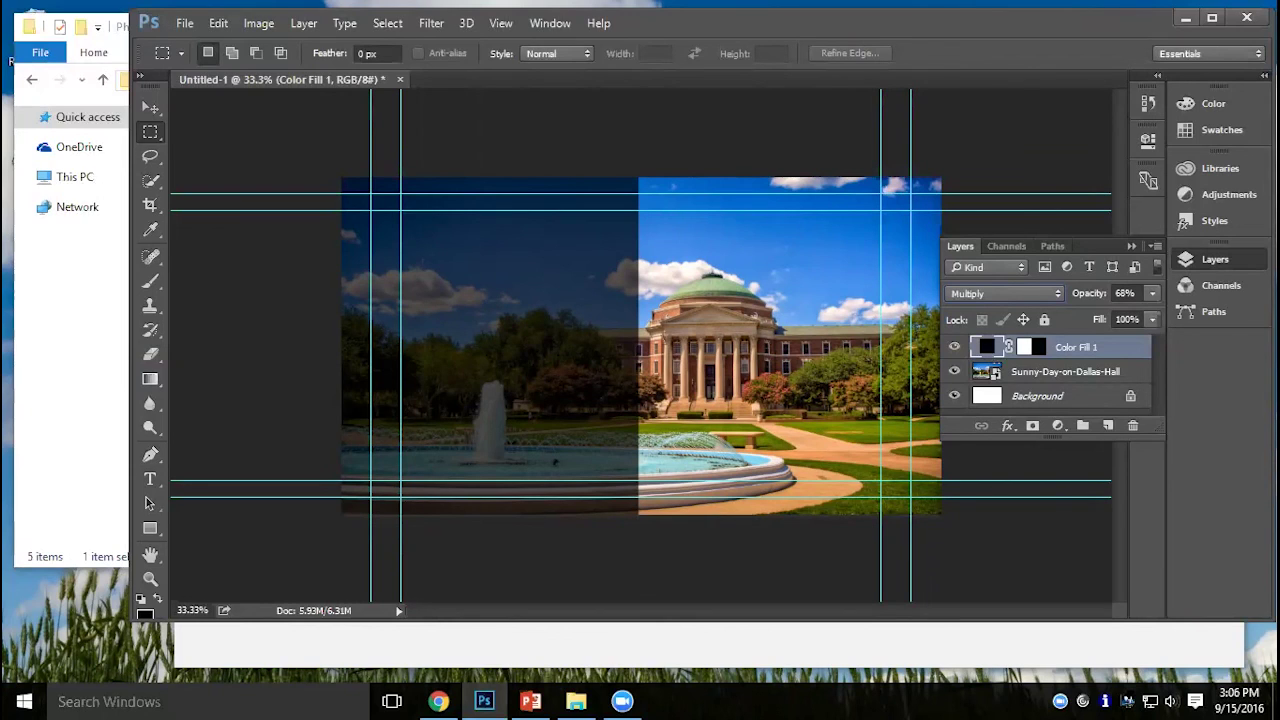
Open Save for Web (Legacy) and choose the JPEG High preset.
{"action": "left_click", "coordinate": [185, 27]}
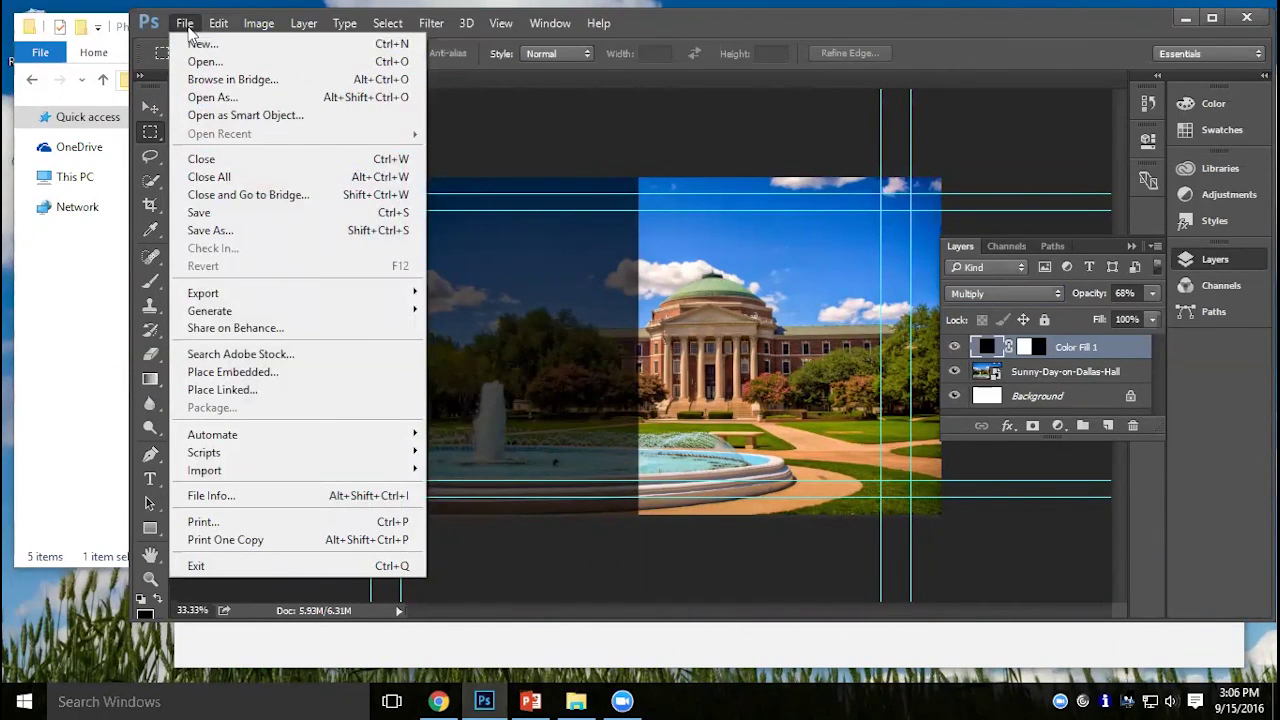
{"action": "mouse_move", "coordinate": [276, 298]}
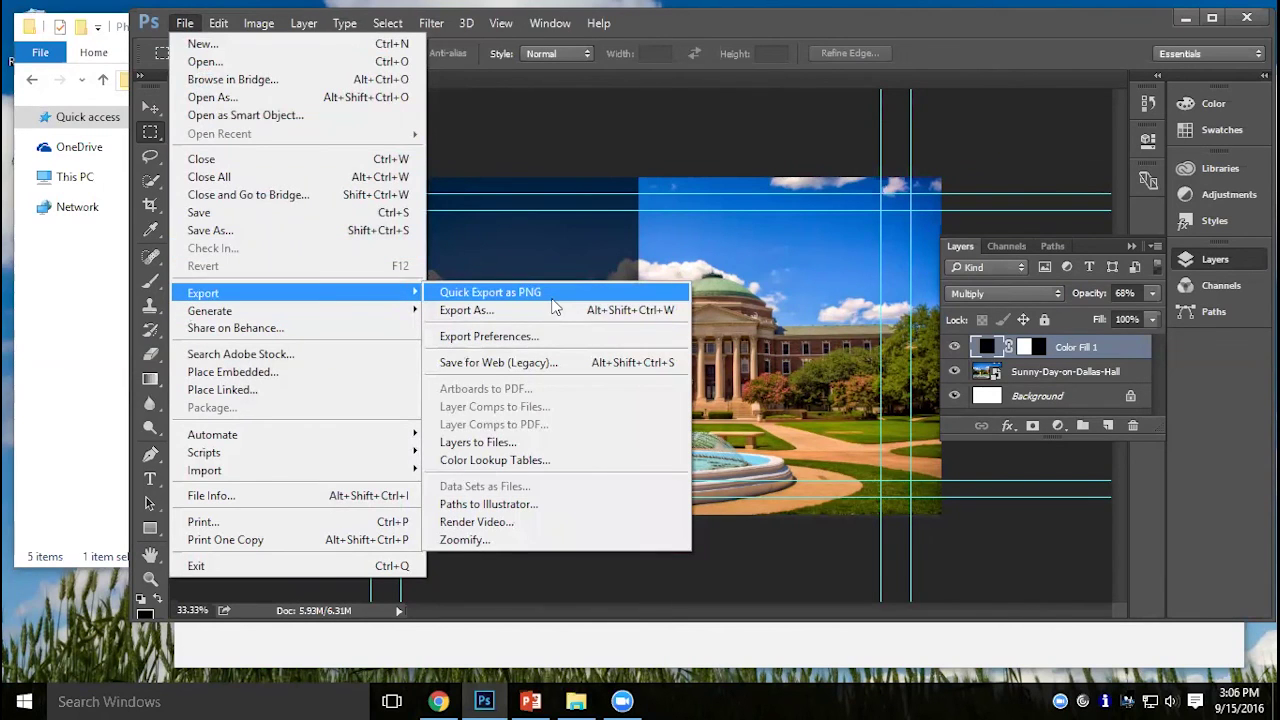
{"action": "left_click", "coordinate": [551, 297]}
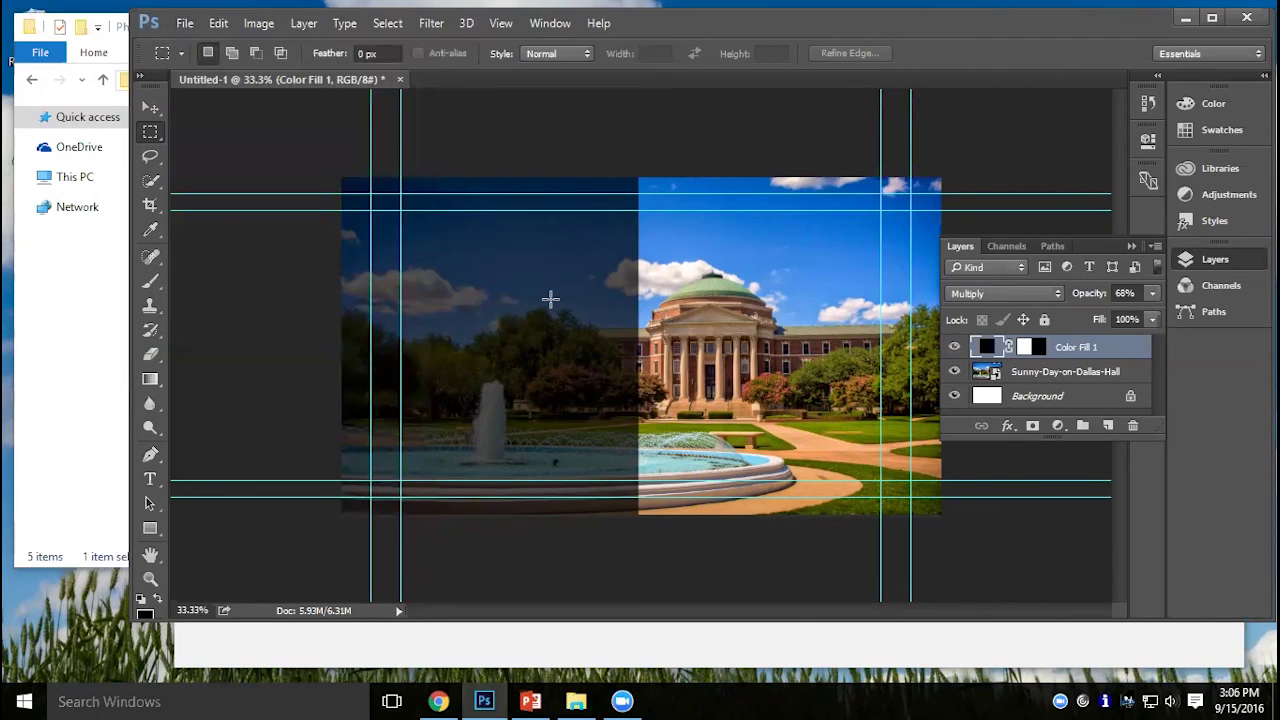
{"action": "left_click", "coordinate": [184, 24]}
{"action": "mouse_move", "coordinate": [412, 293]}
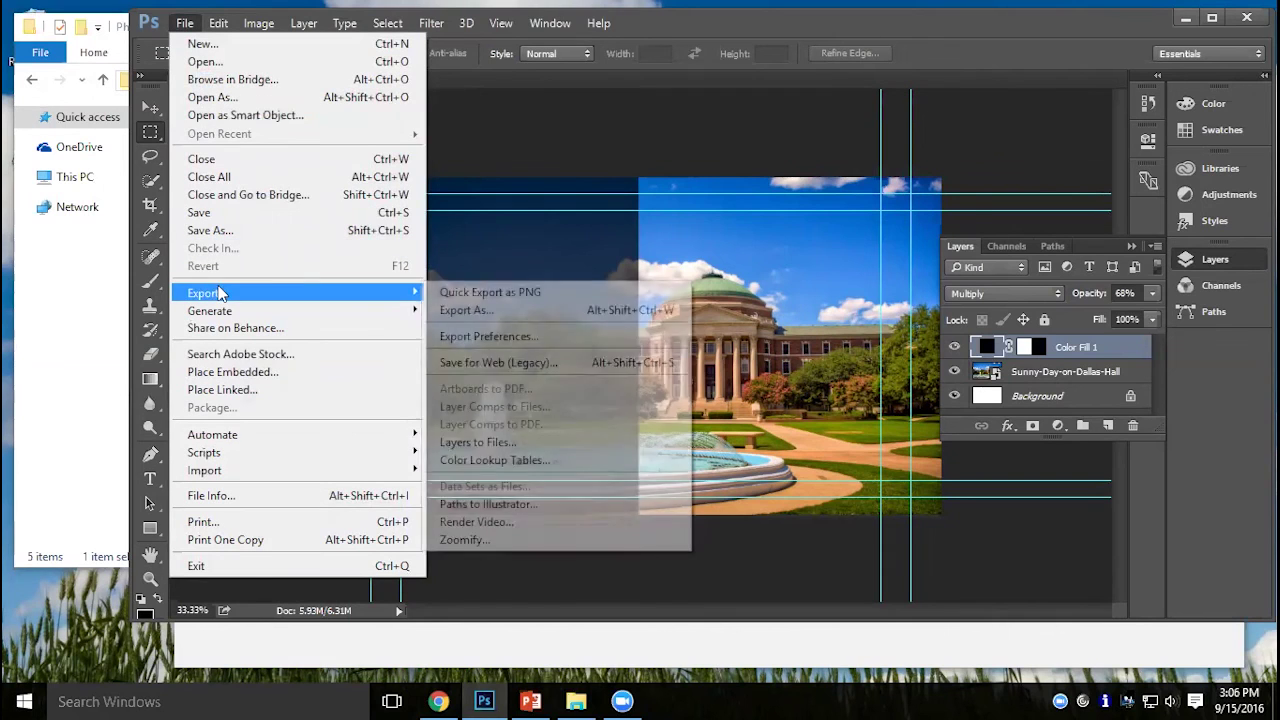
{"action": "left_click", "coordinate": [528, 364]}
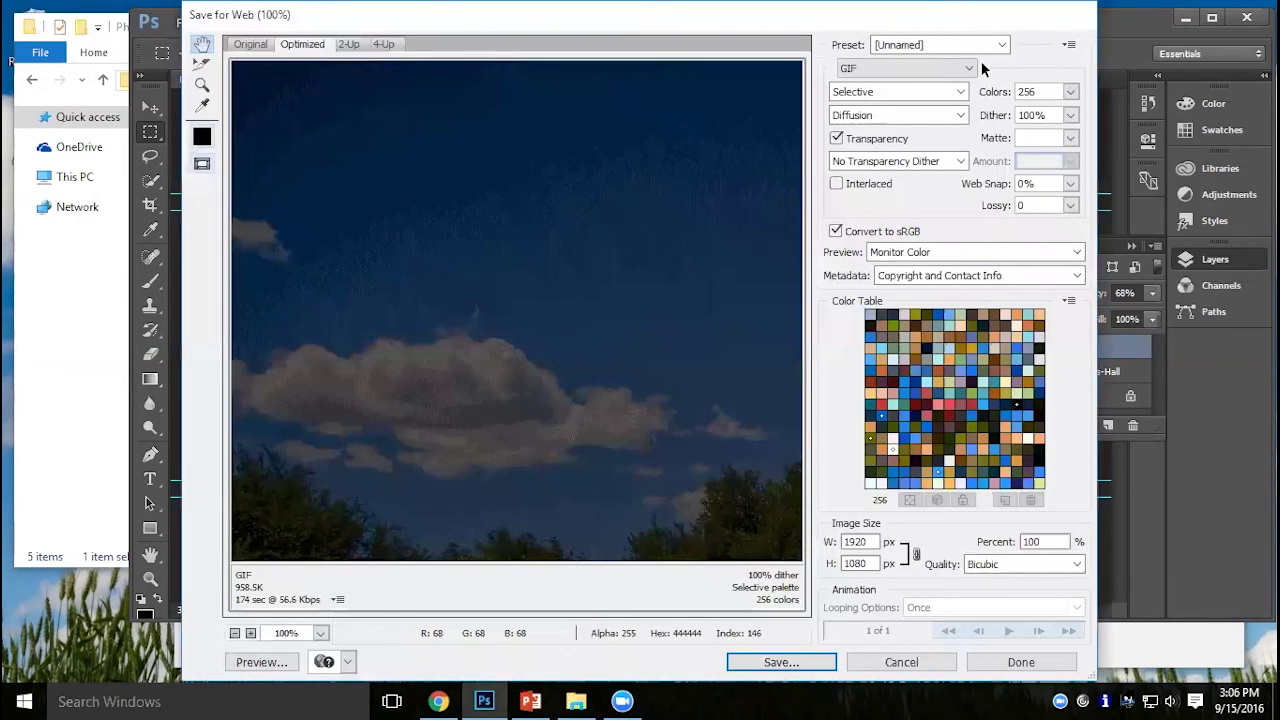
{"action": "left_click", "coordinate": [979, 45]}
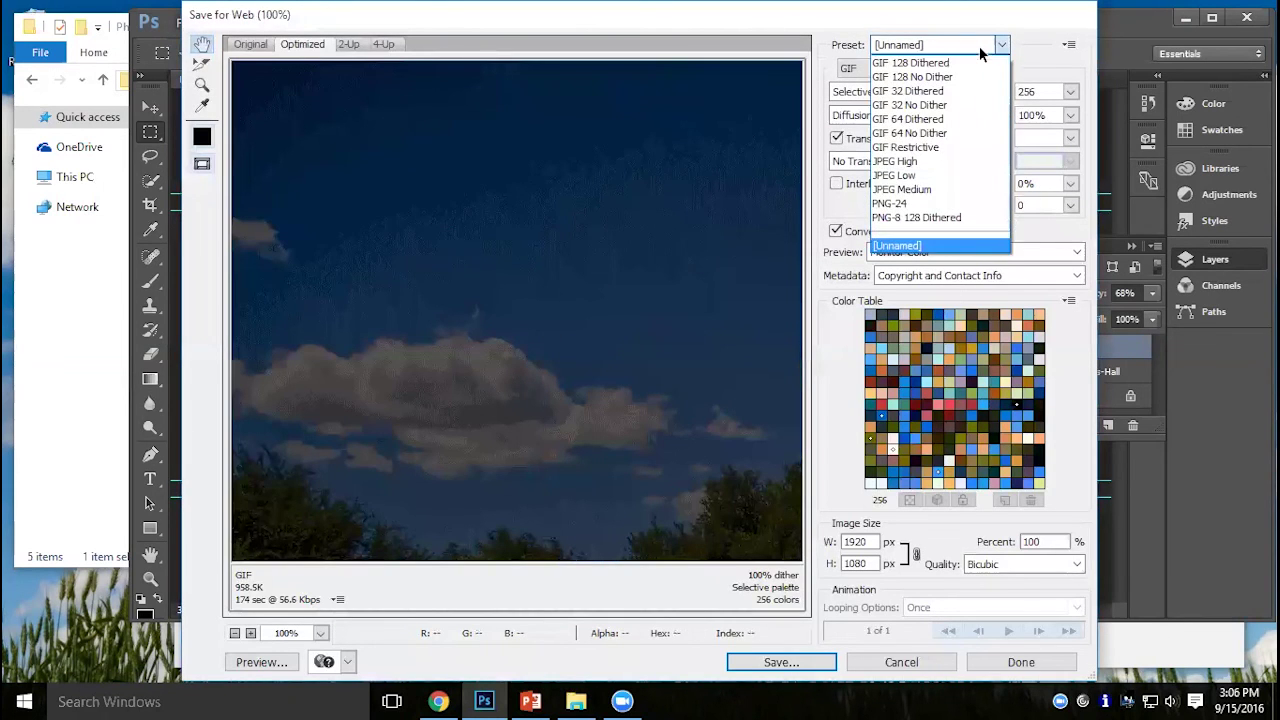
{"action": "left_click", "coordinate": [945, 162]}
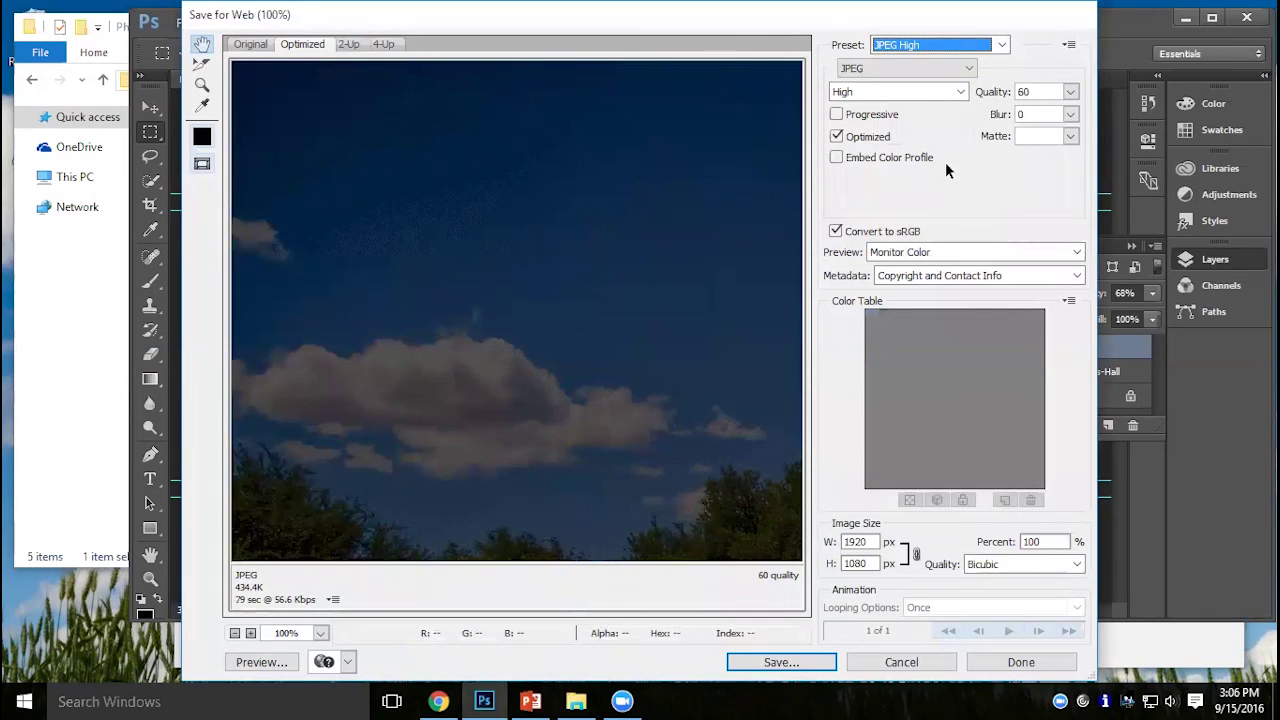
Save the export as WeatherBkgd.jpg in Desktop > Appspace Demo > Photos.
{"action": "left_click", "coordinate": [816, 660]}
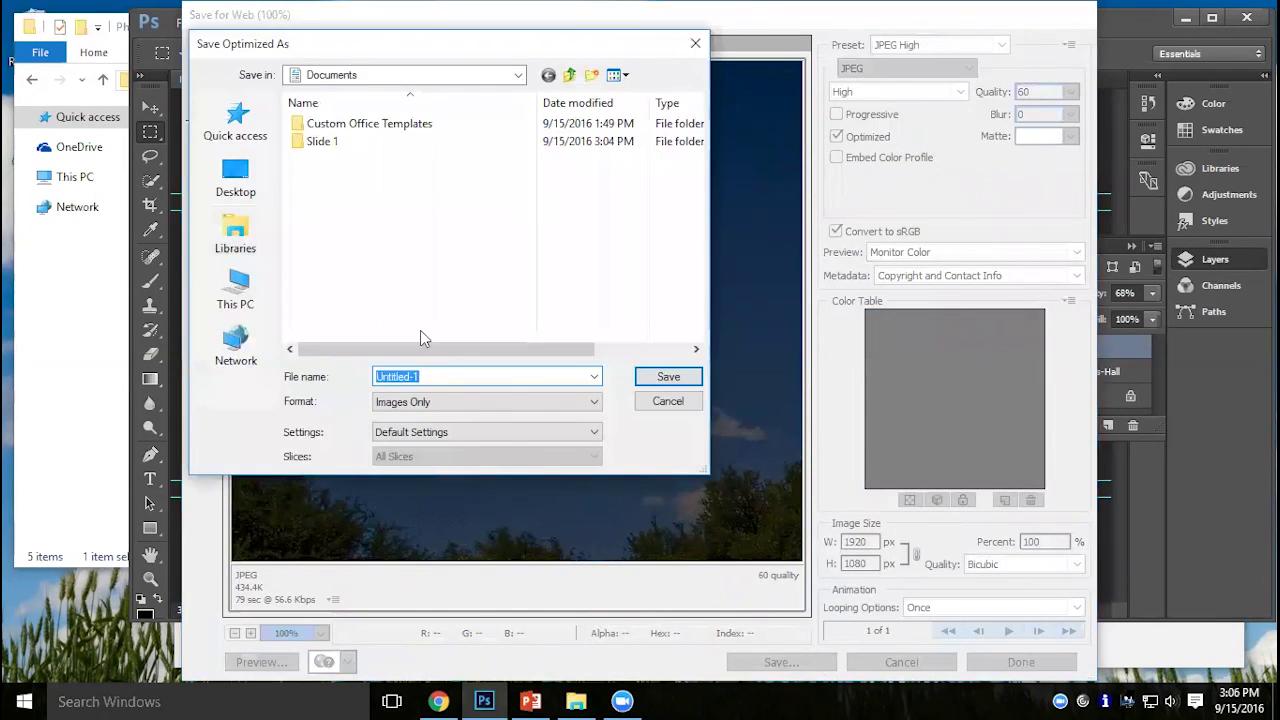
{"action": "type", "text": "WeatherBkgd"}
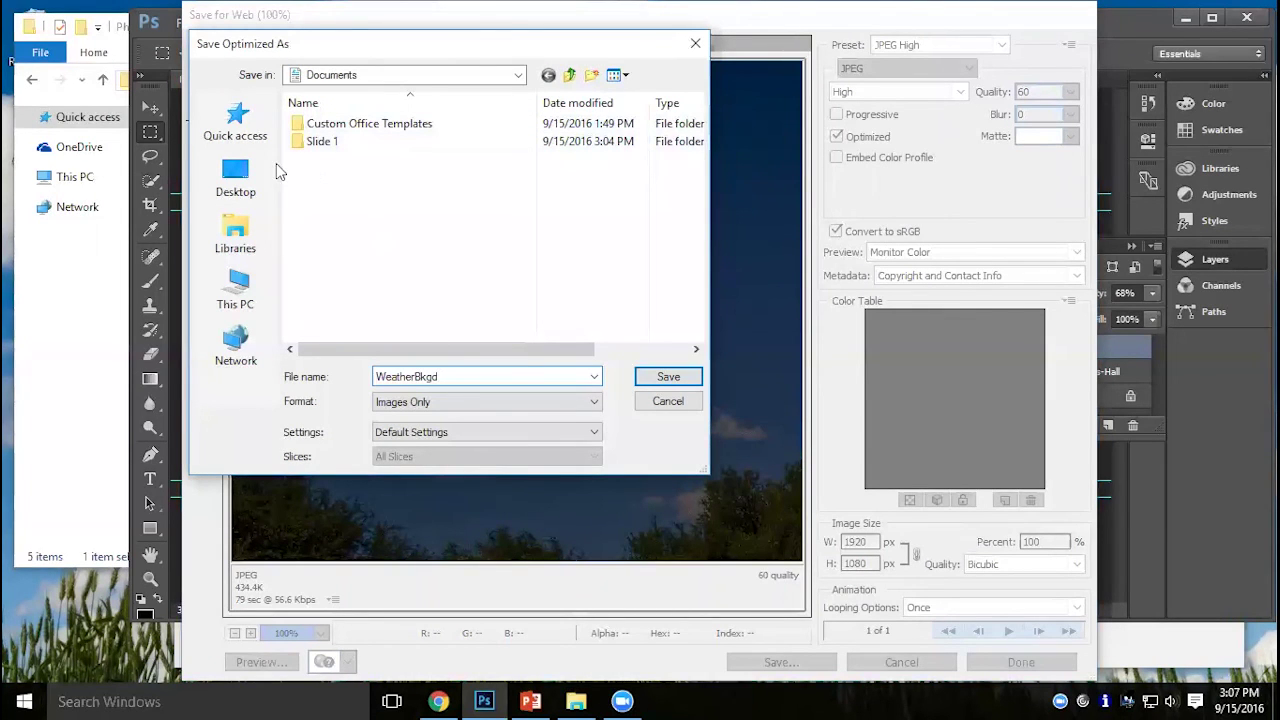
{"action": "left_click", "coordinate": [236, 124]}
{"action": "double_click", "coordinate": [362, 135]}
{"action": "double_click", "coordinate": [345, 124]}
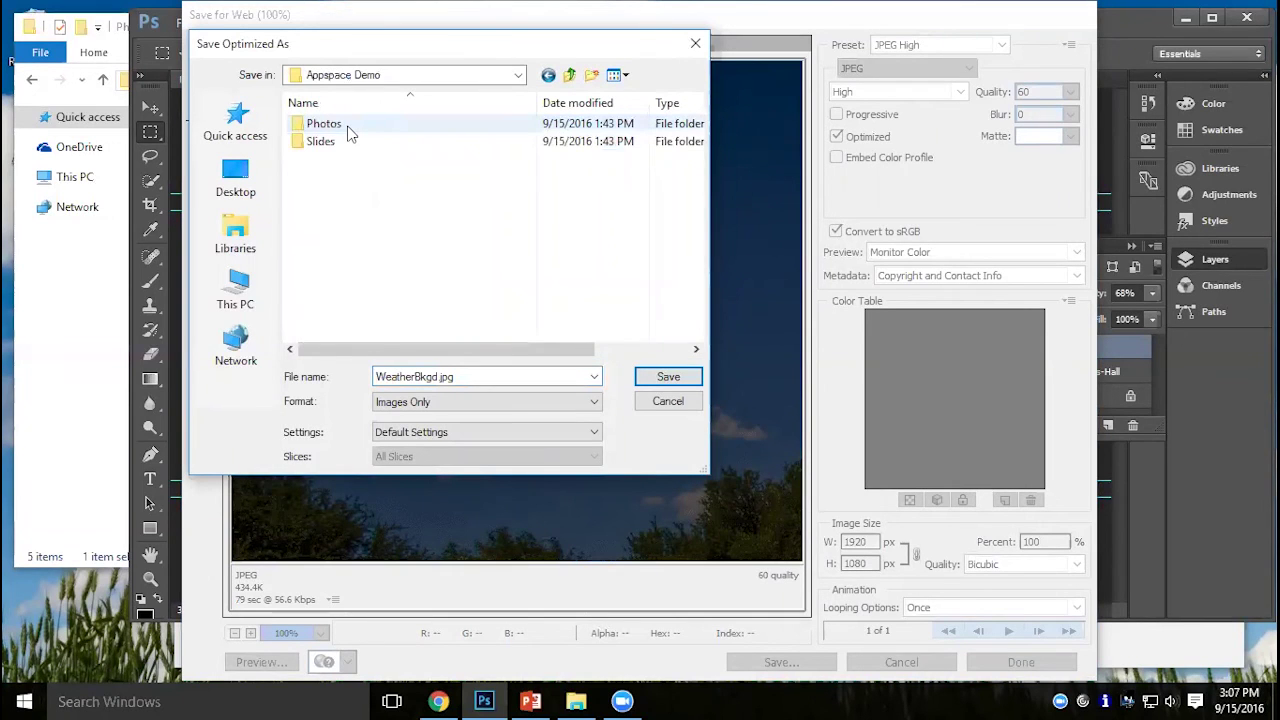
{"action": "double_click", "coordinate": [348, 127]}
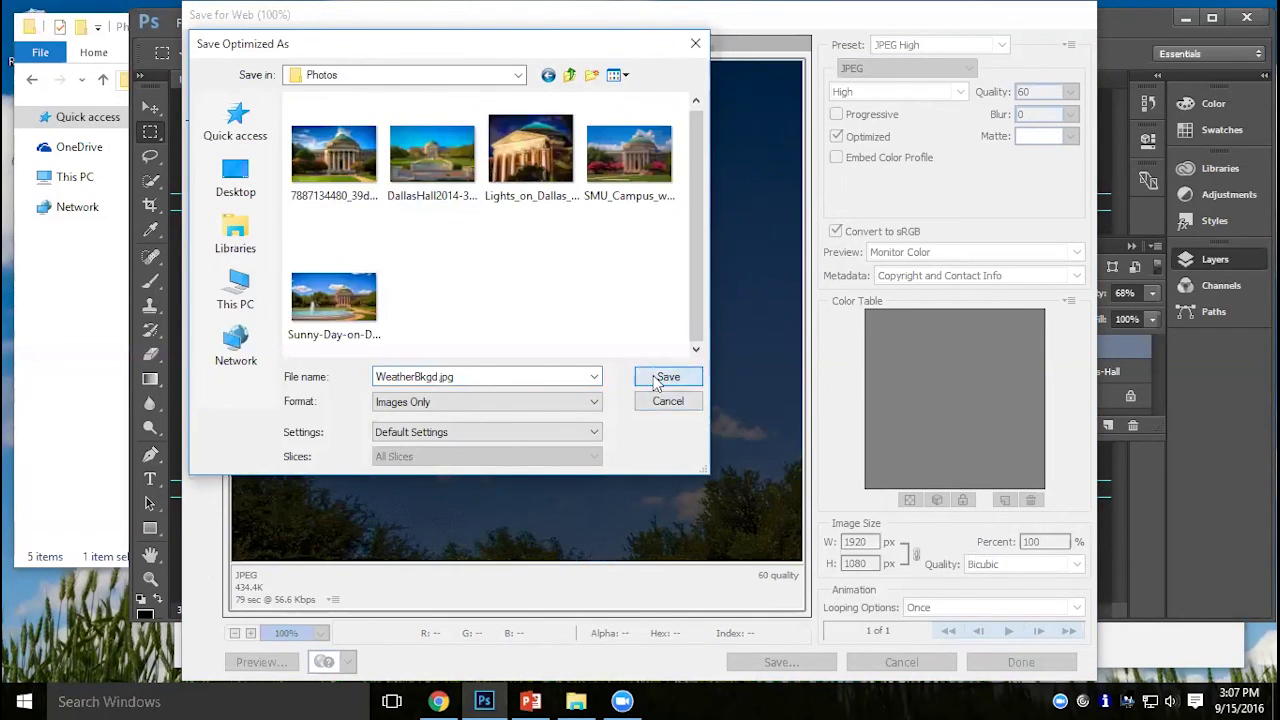
{"action": "left_click", "coordinate": [665, 378]}
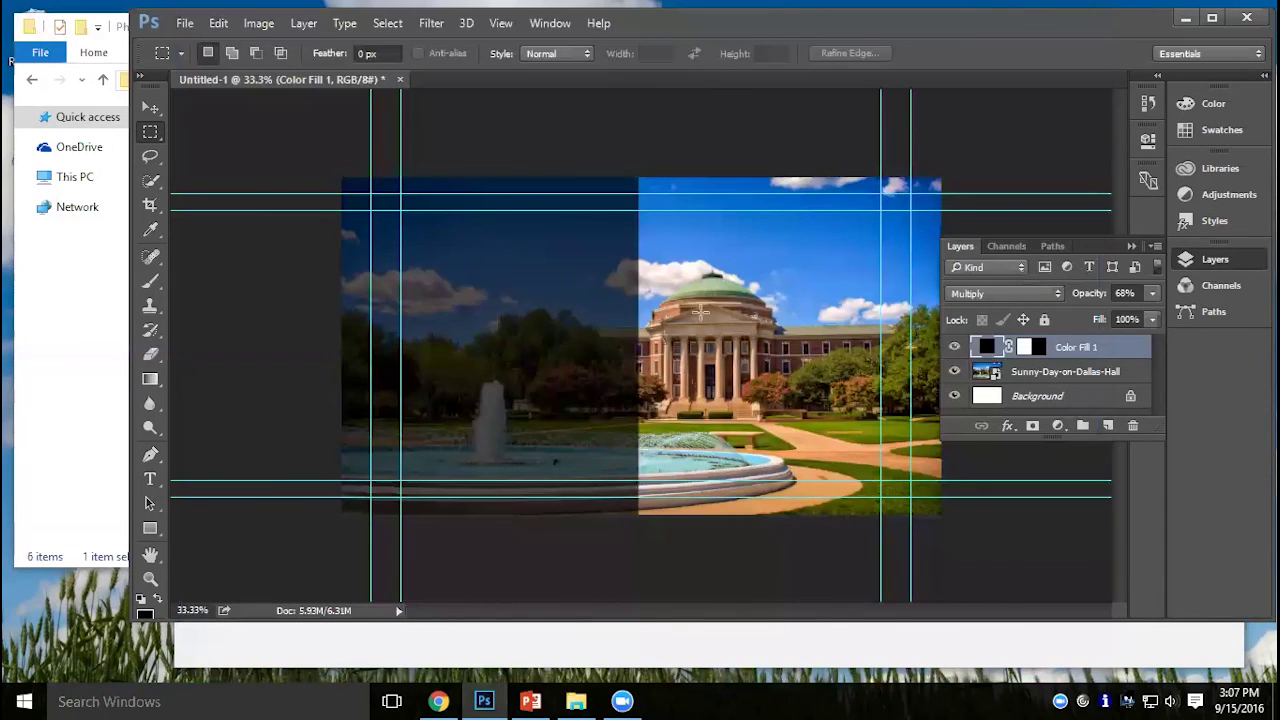
Cancel saving the layered document and minimize Photoshop.
{"action": "key", "text": "ctrl+s"}
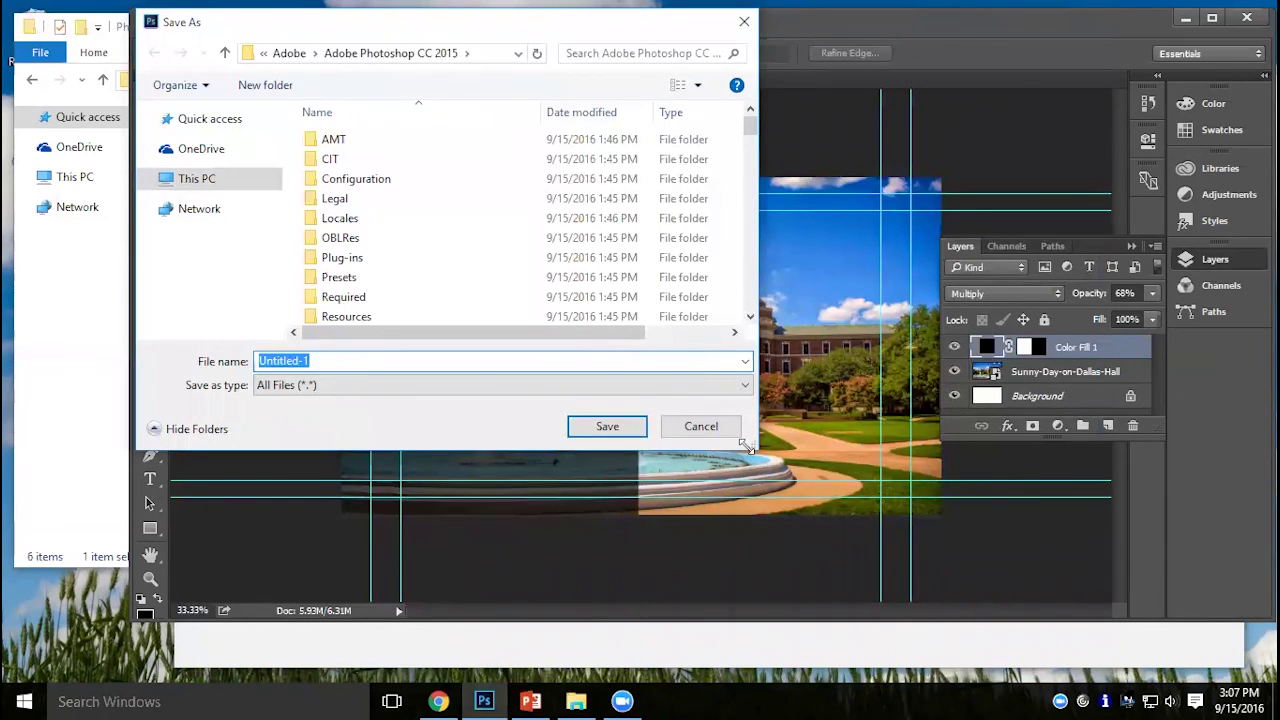
{"action": "left_click", "coordinate": [702, 426]}
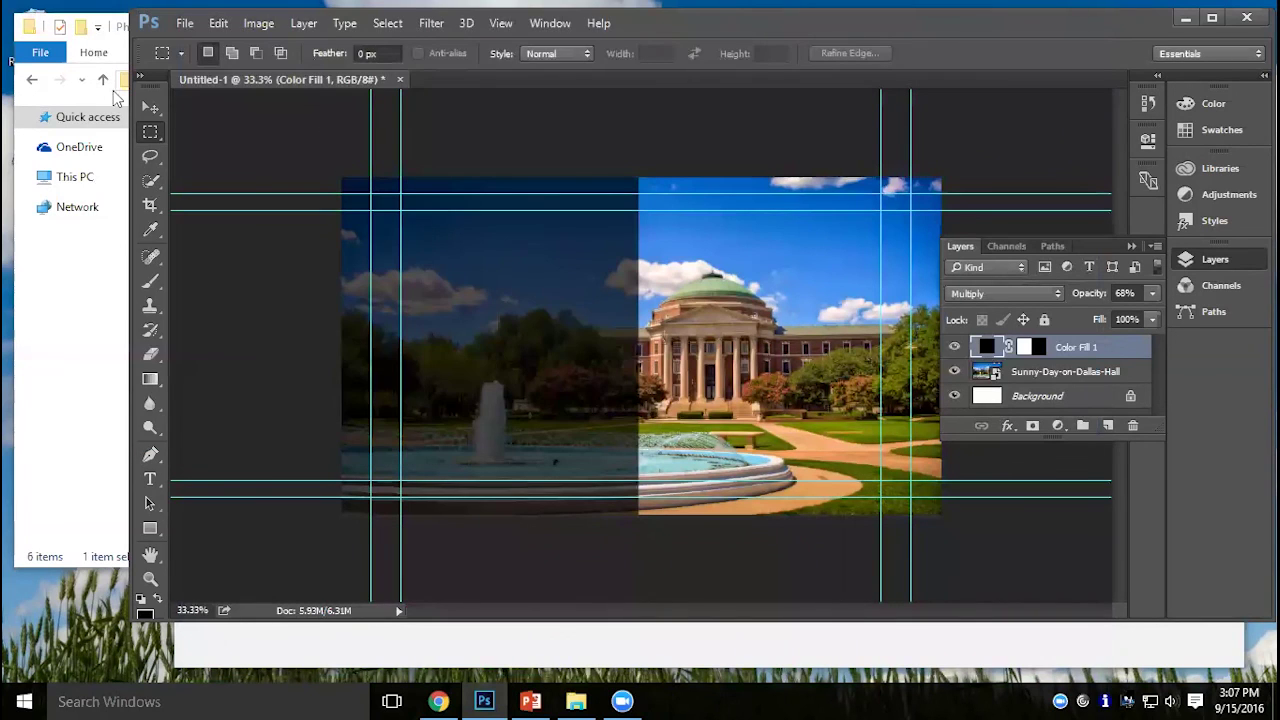
{"action": "left_click", "coordinate": [480, 700]}
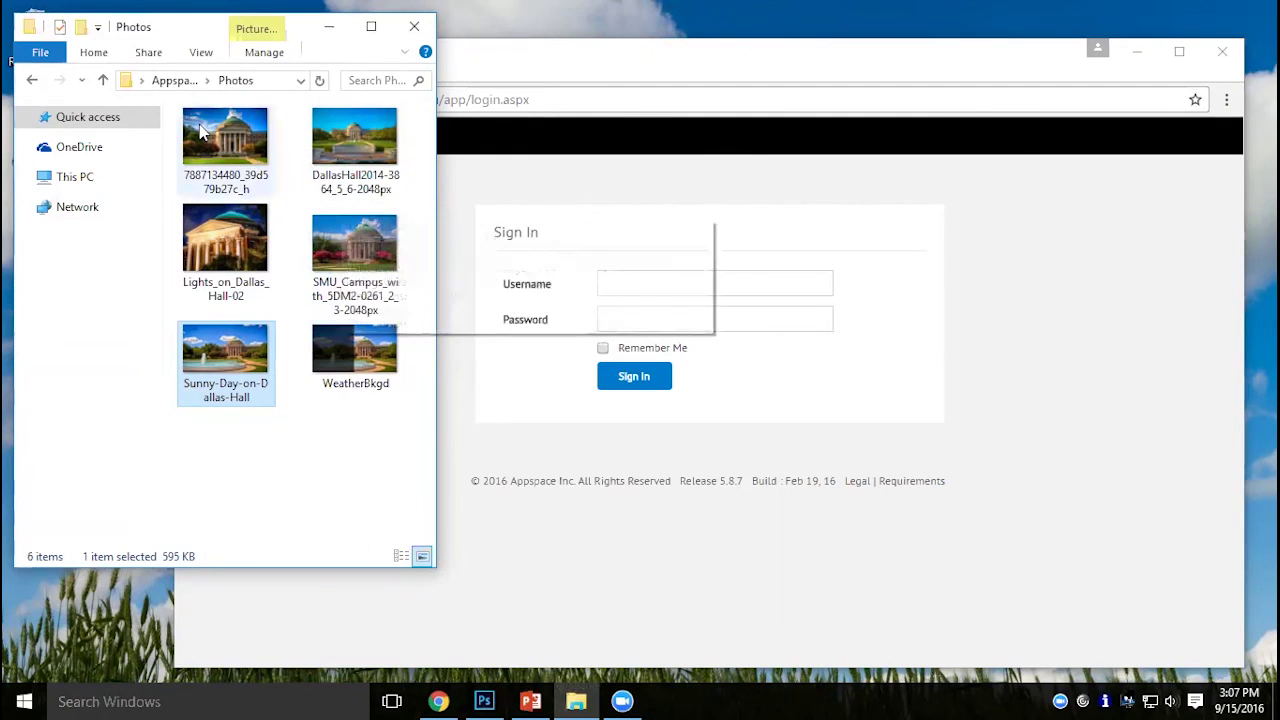
Open the Slides folder under Appspace Demo, then bring the Appspace sign-in page forward.
{"action": "left_click", "coordinate": [29, 81]}
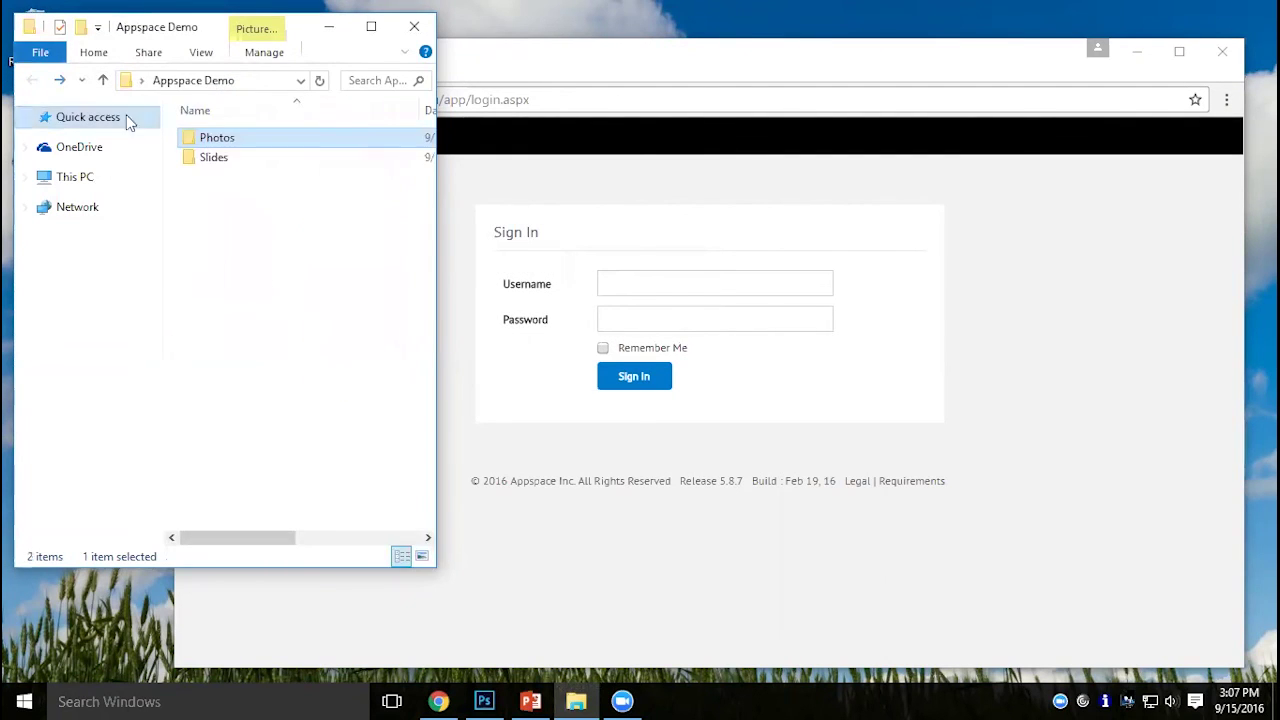
{"action": "double_click", "coordinate": [249, 162]}
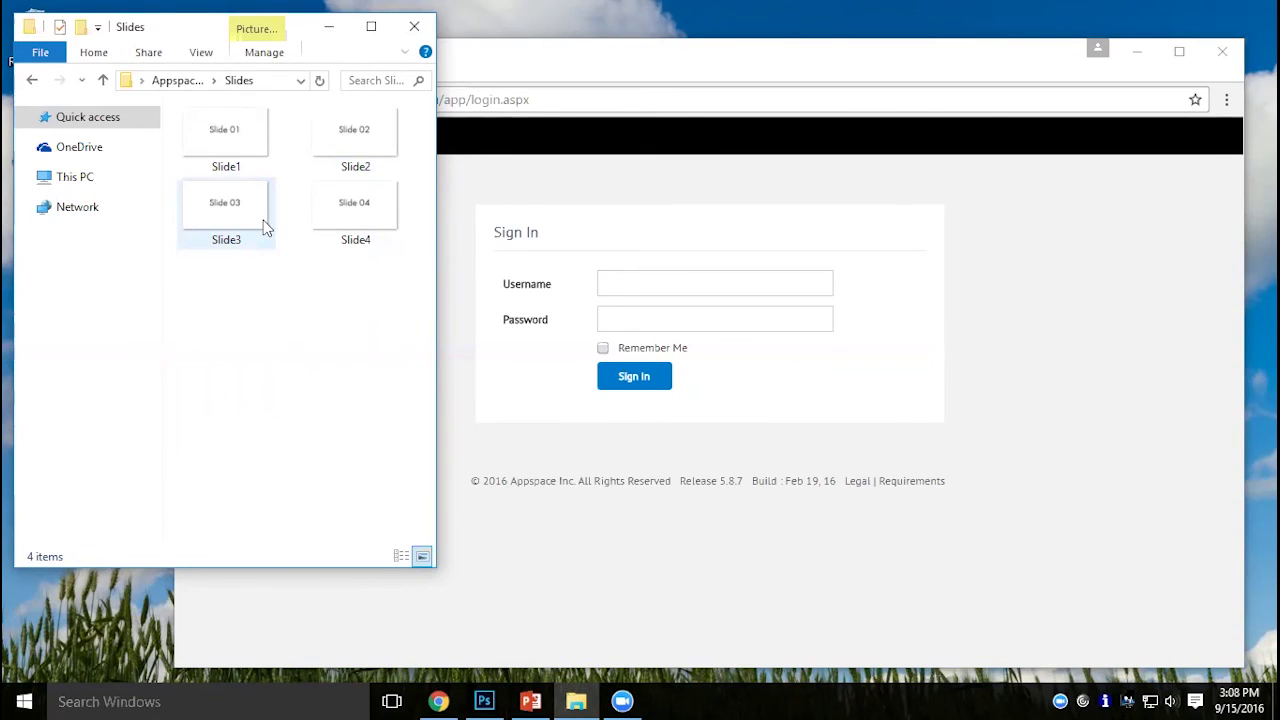
{"action": "left_click", "coordinate": [592, 196]}
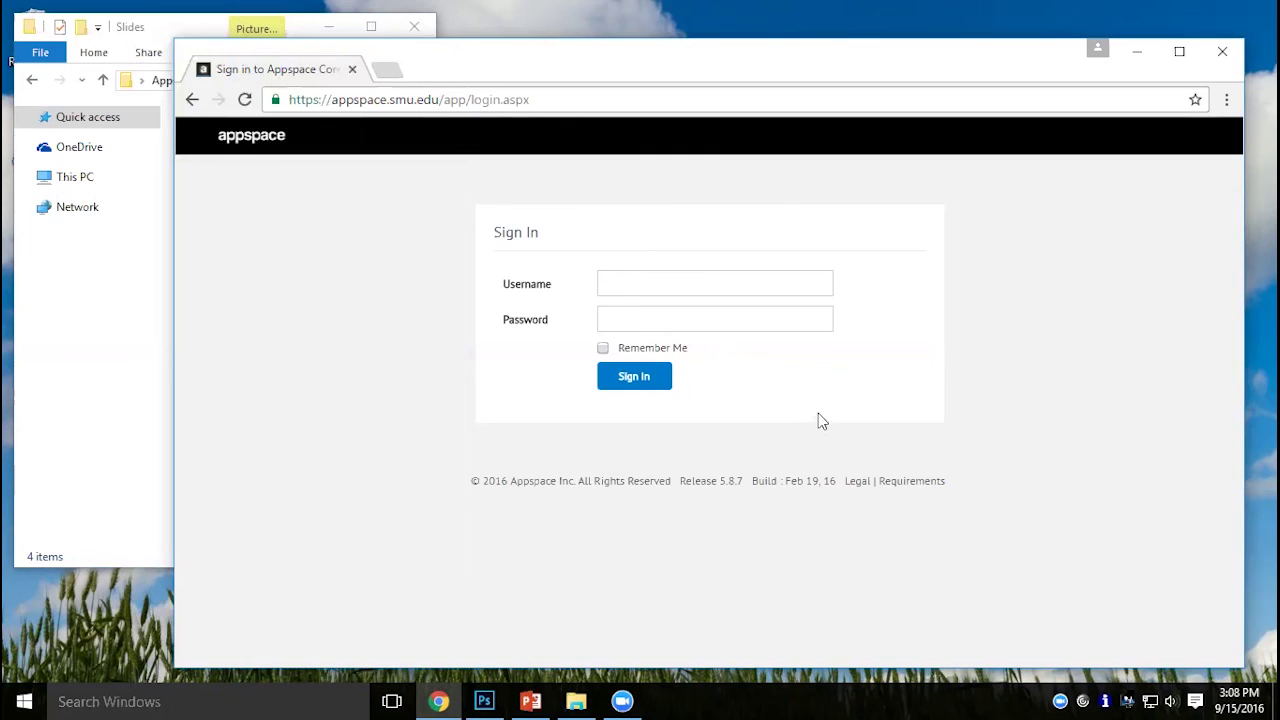
Sign in to Appspace with the account username and password, retyping the password after an error.
{"action": "left_click", "coordinate": [715, 284]}
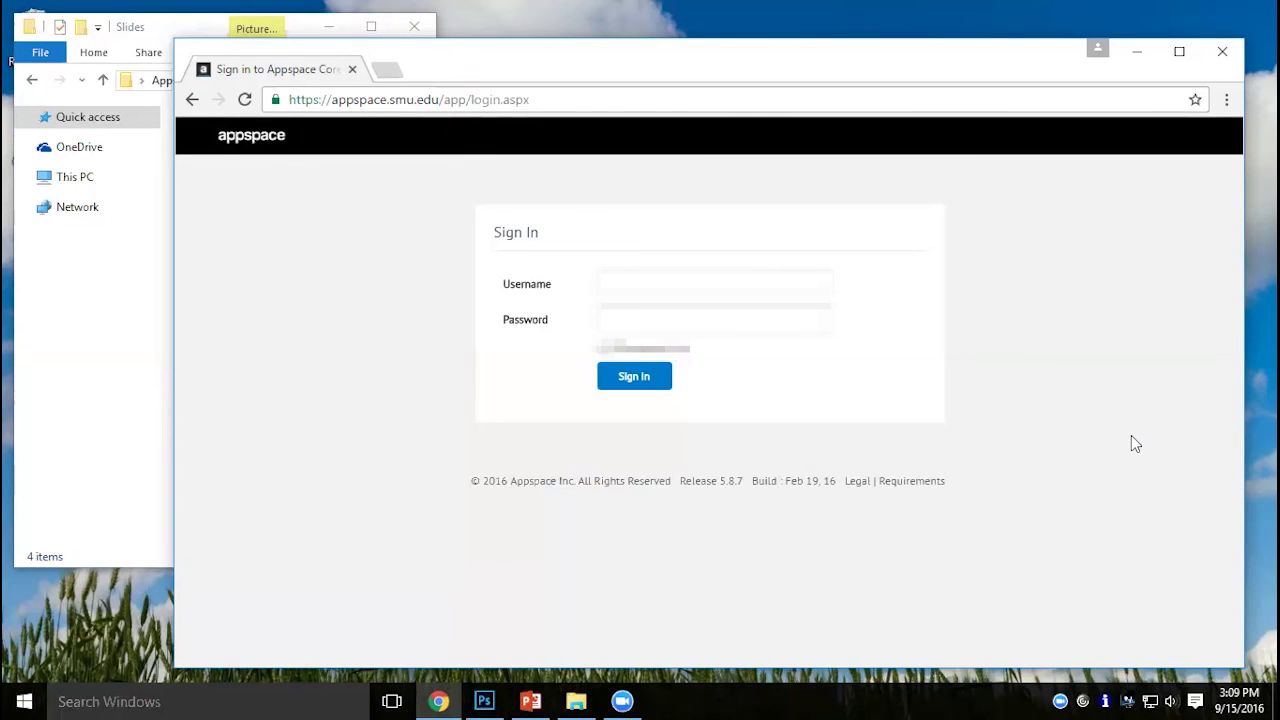
{"action": "left_click", "coordinate": [772, 284]}
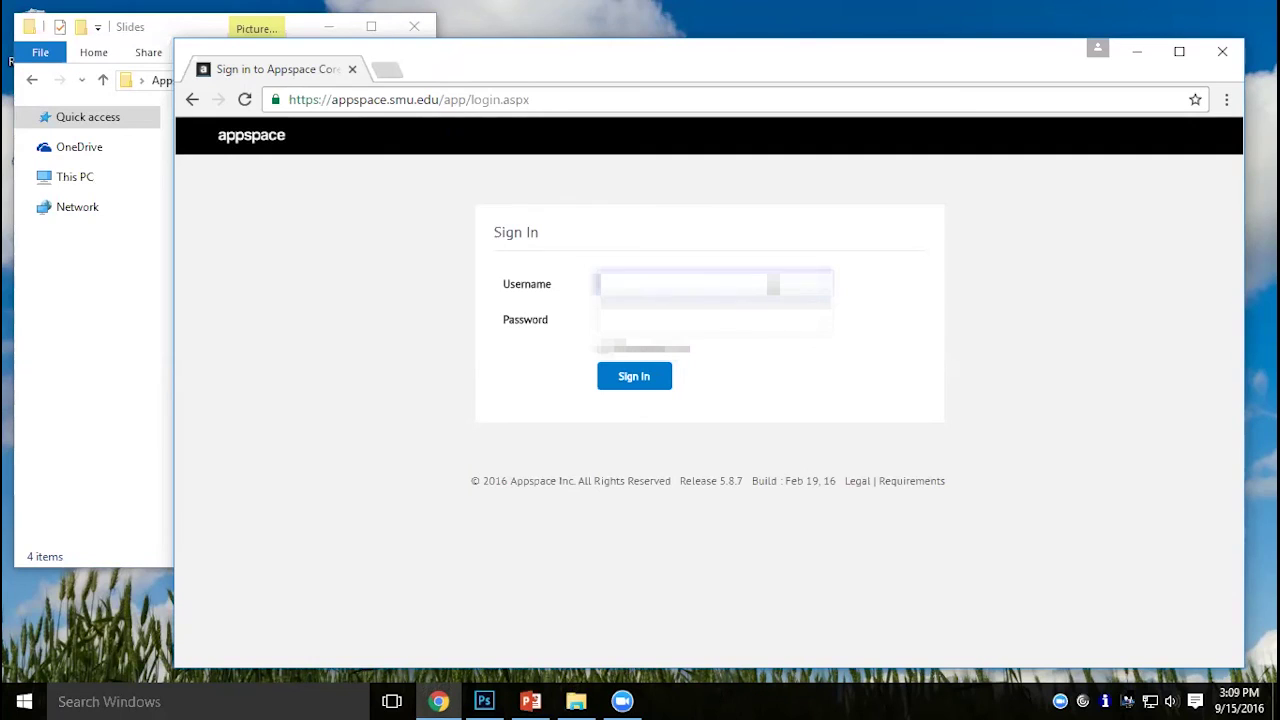
{"action": "type", "text": "SMU\\123username"}
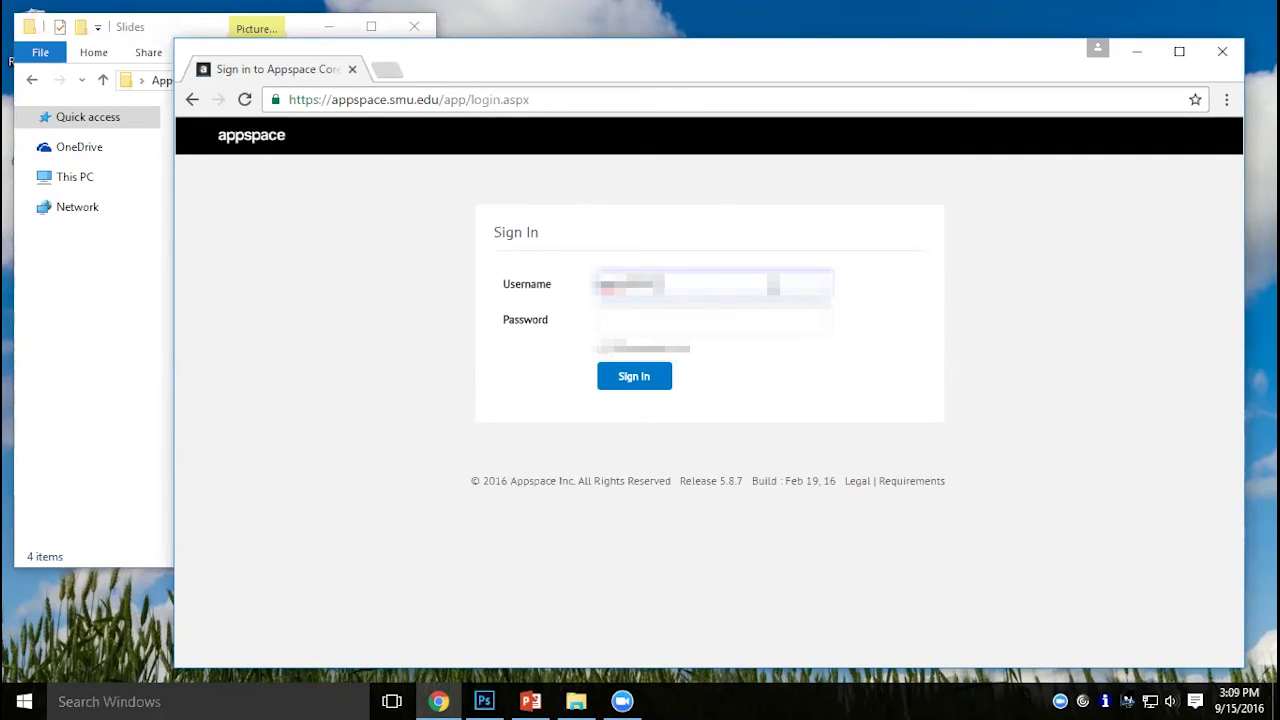
{"action": "key", "text": "Tab"}
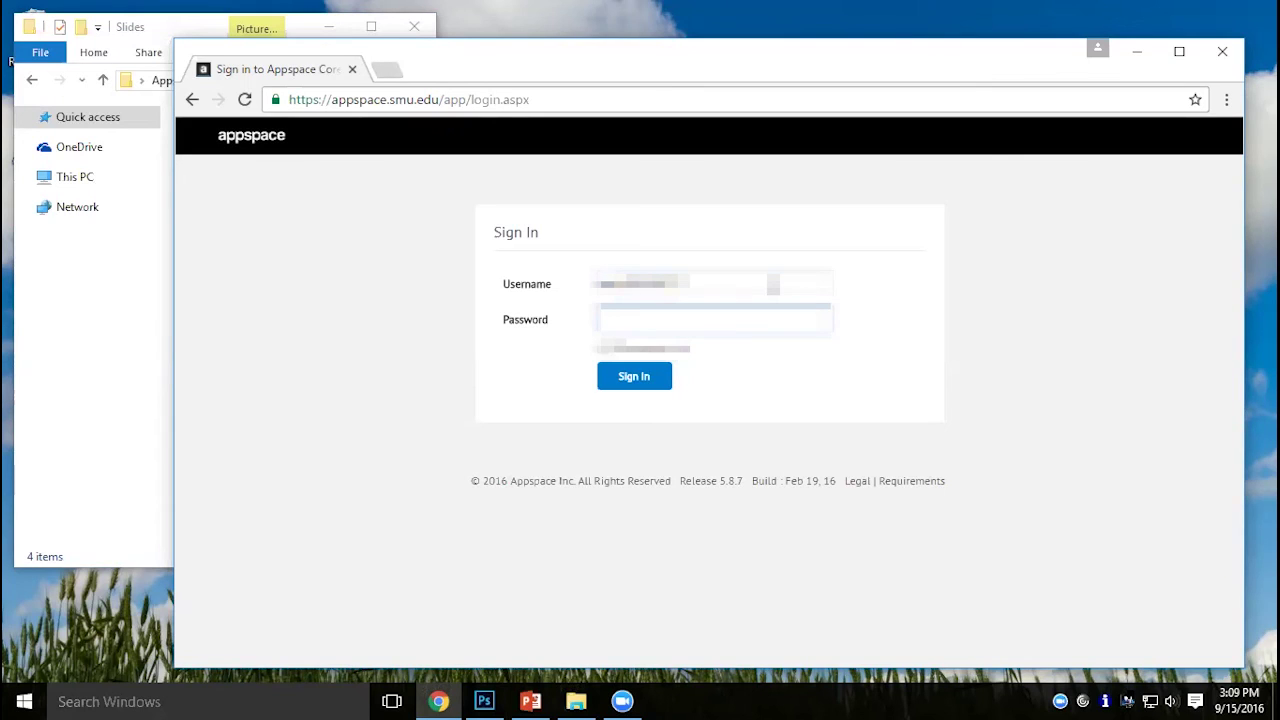
{"action": "type", "text": "password"}
{"action": "left_click", "coordinate": [640, 386]}
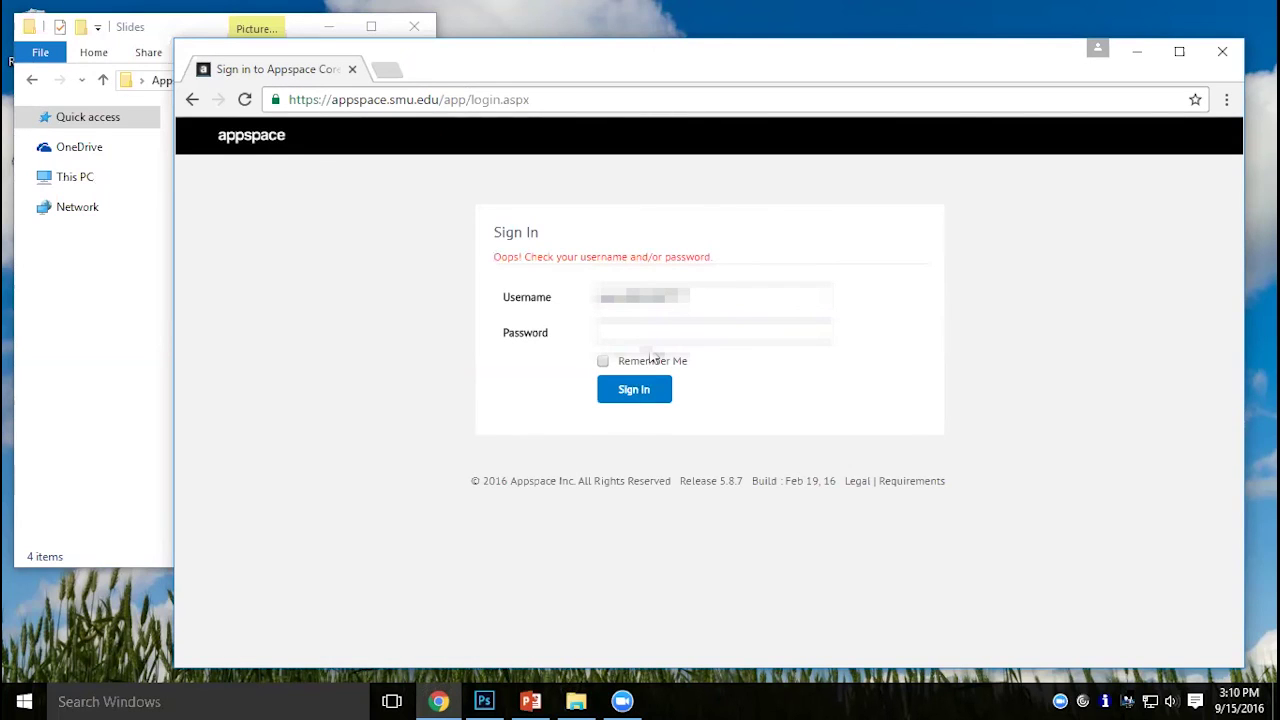
{"action": "left_click", "coordinate": [644, 333]}
{"action": "type", "text": "password"}
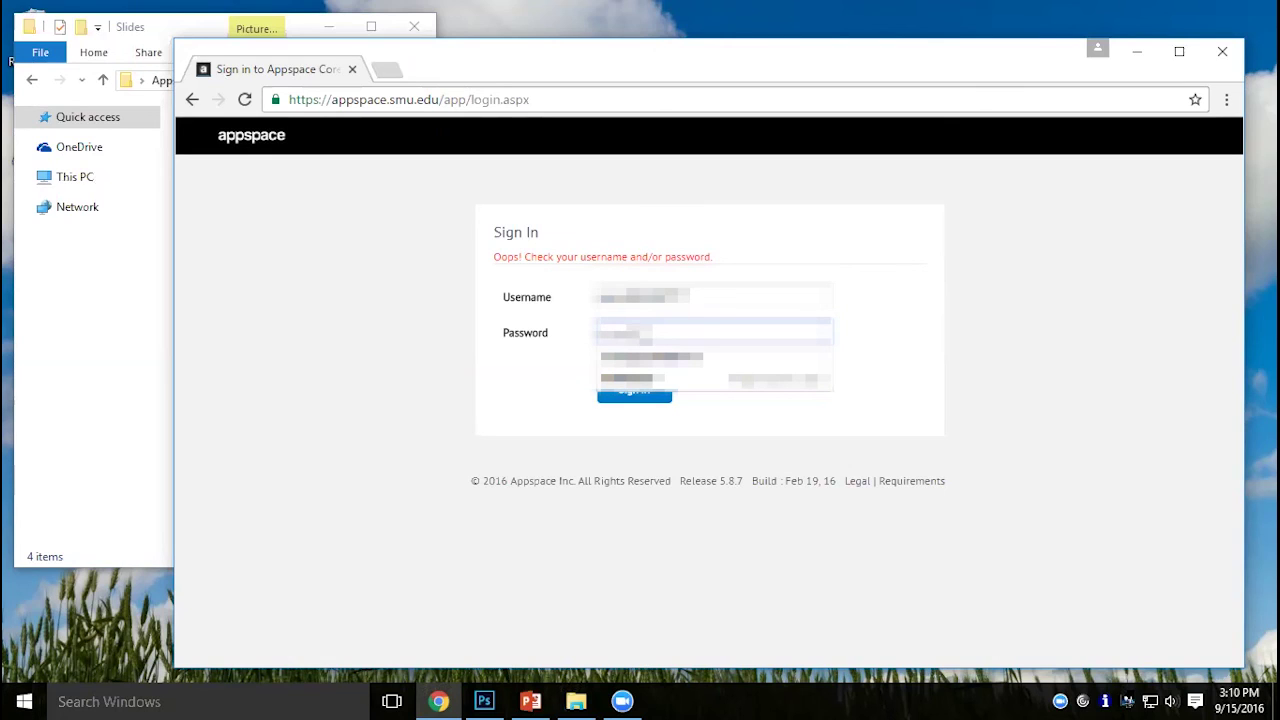
{"action": "type", "text": "**"}
{"action": "key", "text": "Return"}
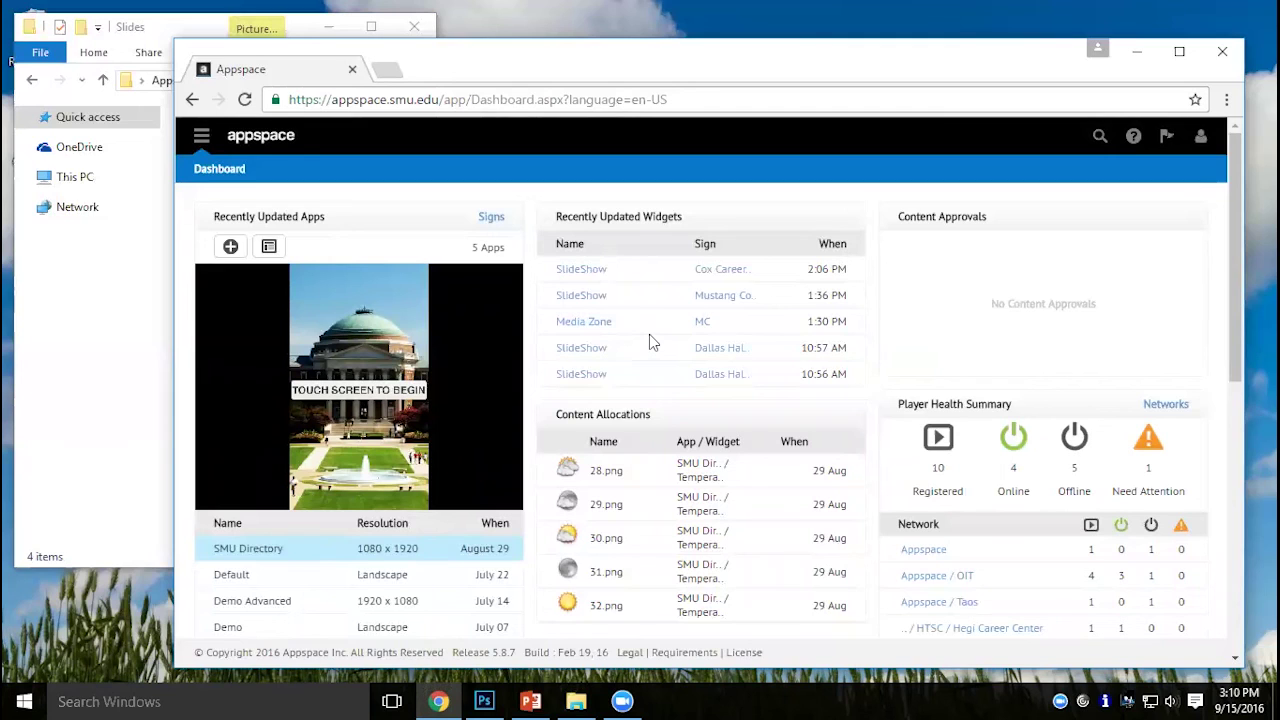
From the account dropdown, open the My Location settings to change the network.
{"action": "left_click", "coordinate": [1199, 137]}
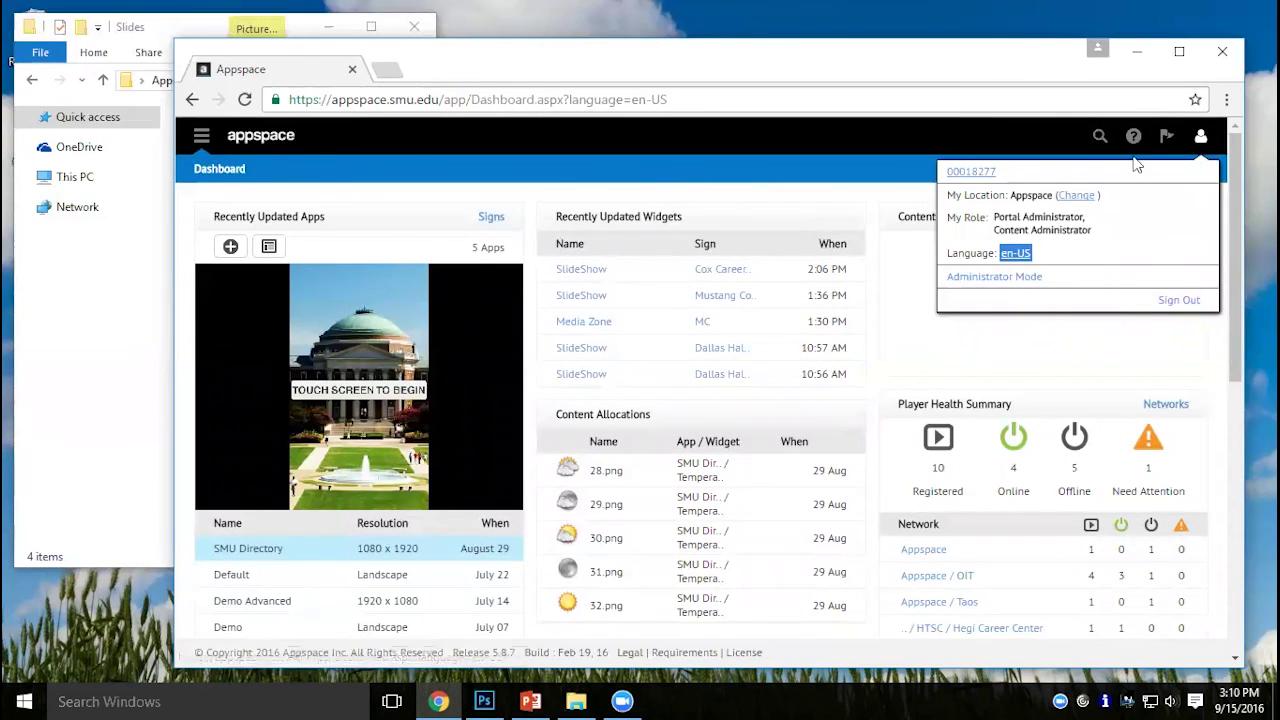
{"action": "left_click", "coordinate": [1133, 157]}
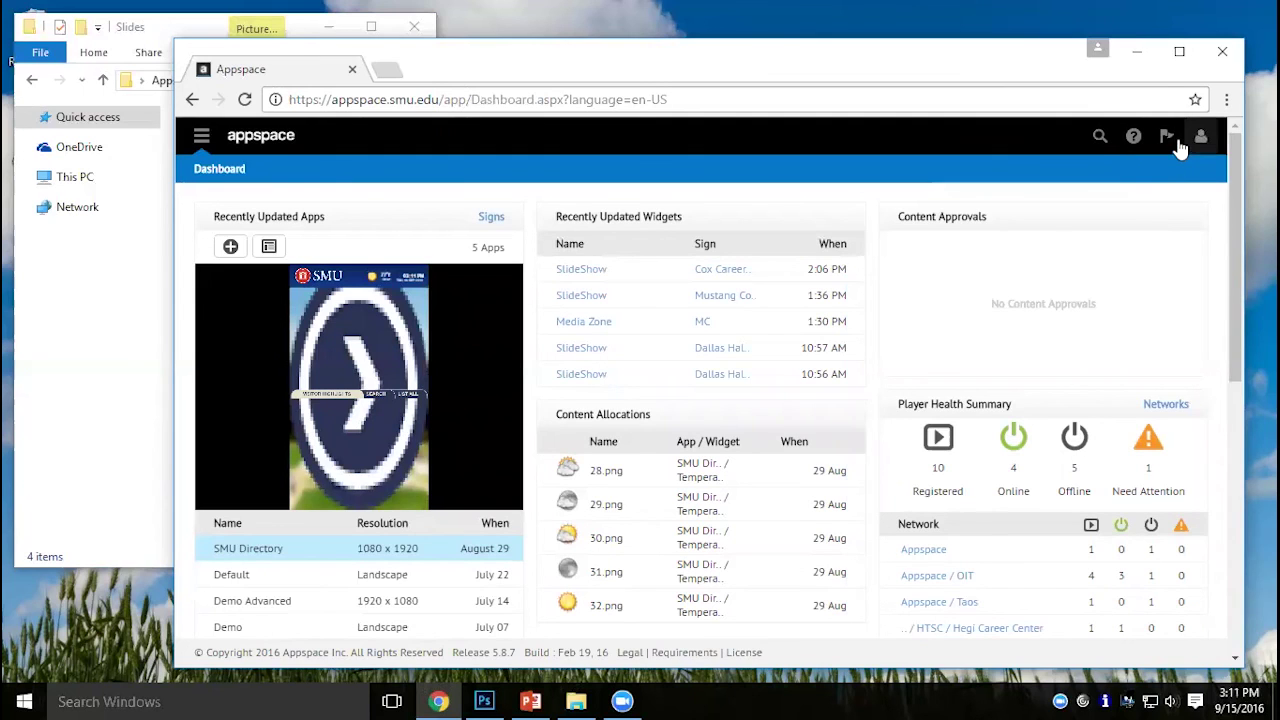
{"action": "left_click", "coordinate": [1179, 143]}
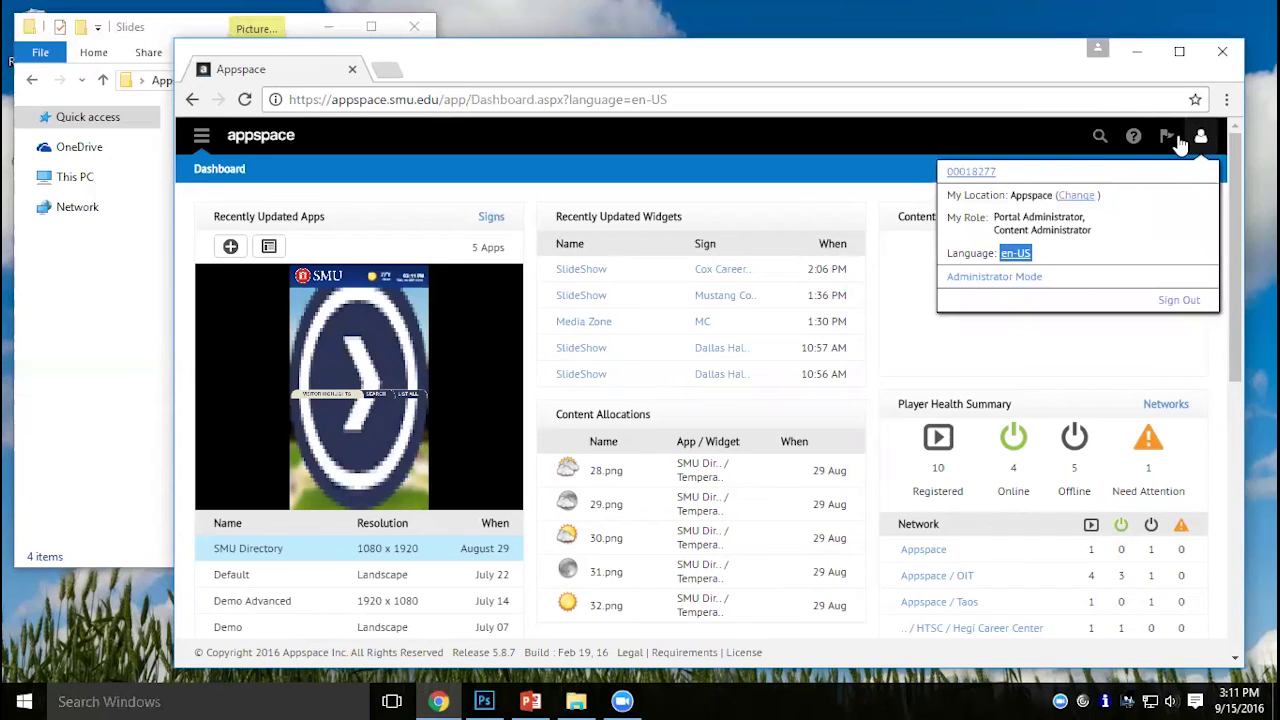
{"action": "left_click", "coordinate": [1077, 196]}
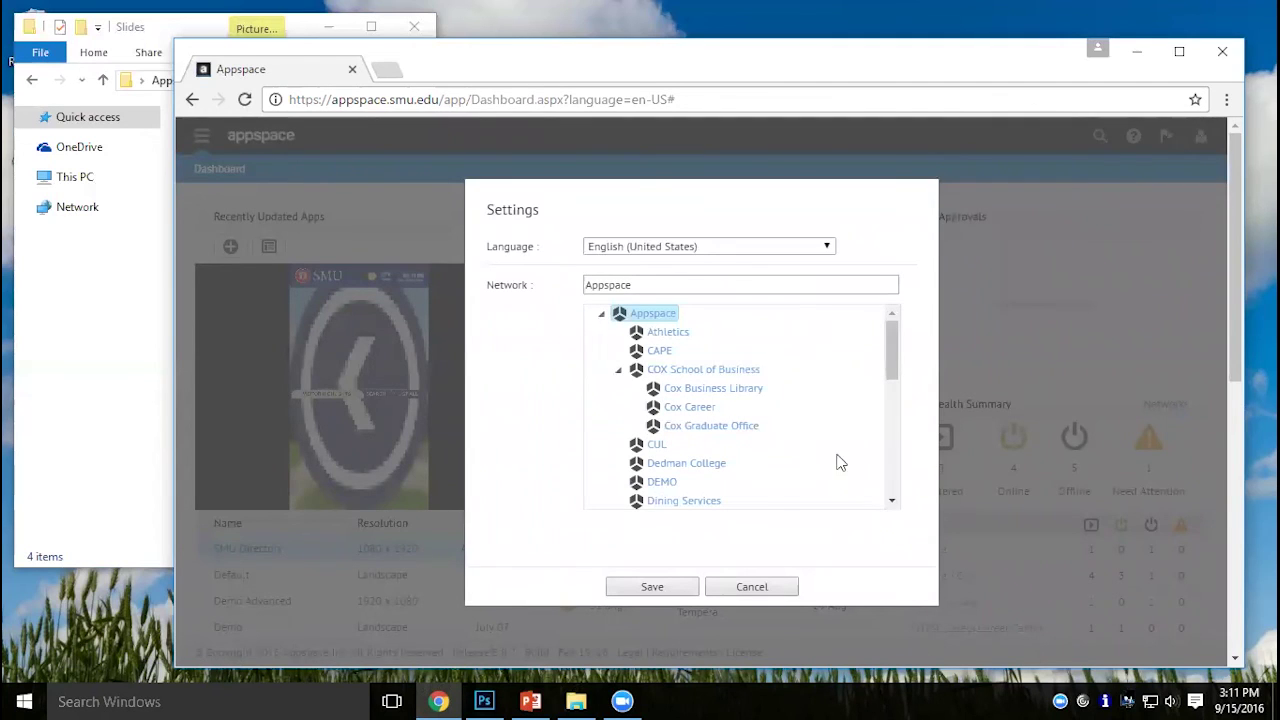
Select the DEMO network under Appspace and save it as the location.
{"action": "left_click", "coordinate": [673, 490]}
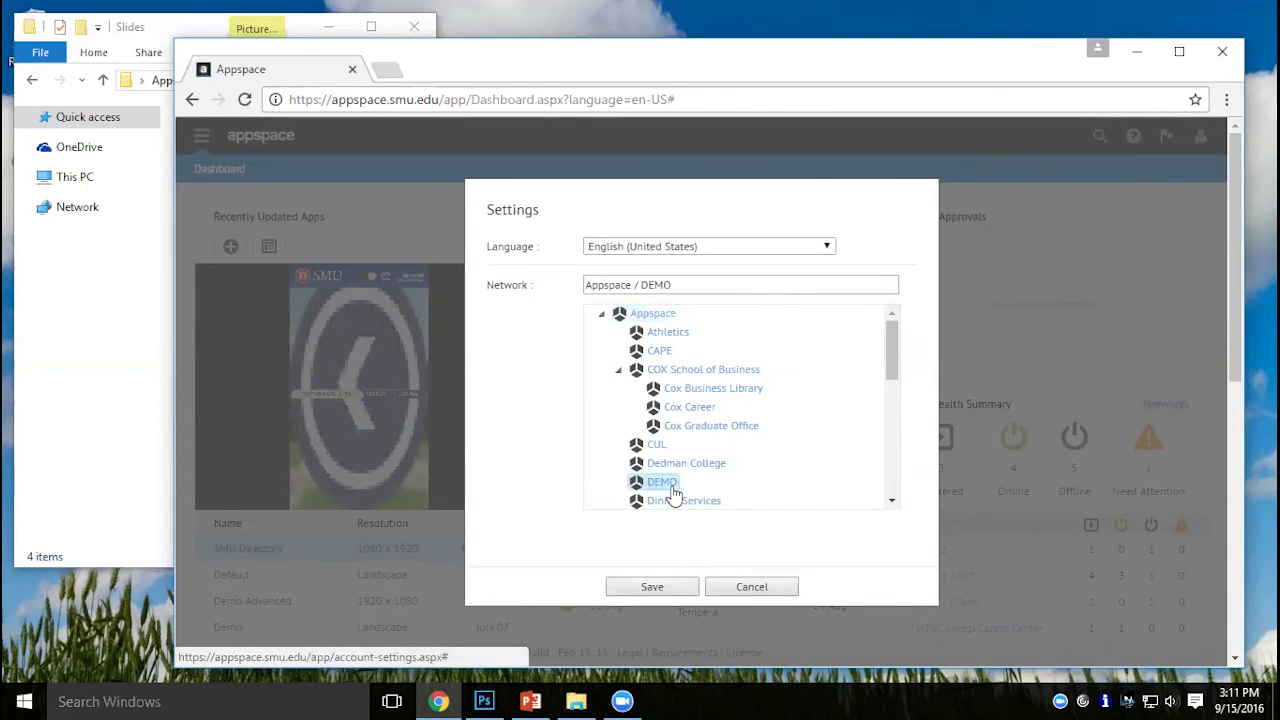
{"action": "left_click", "coordinate": [665, 592]}
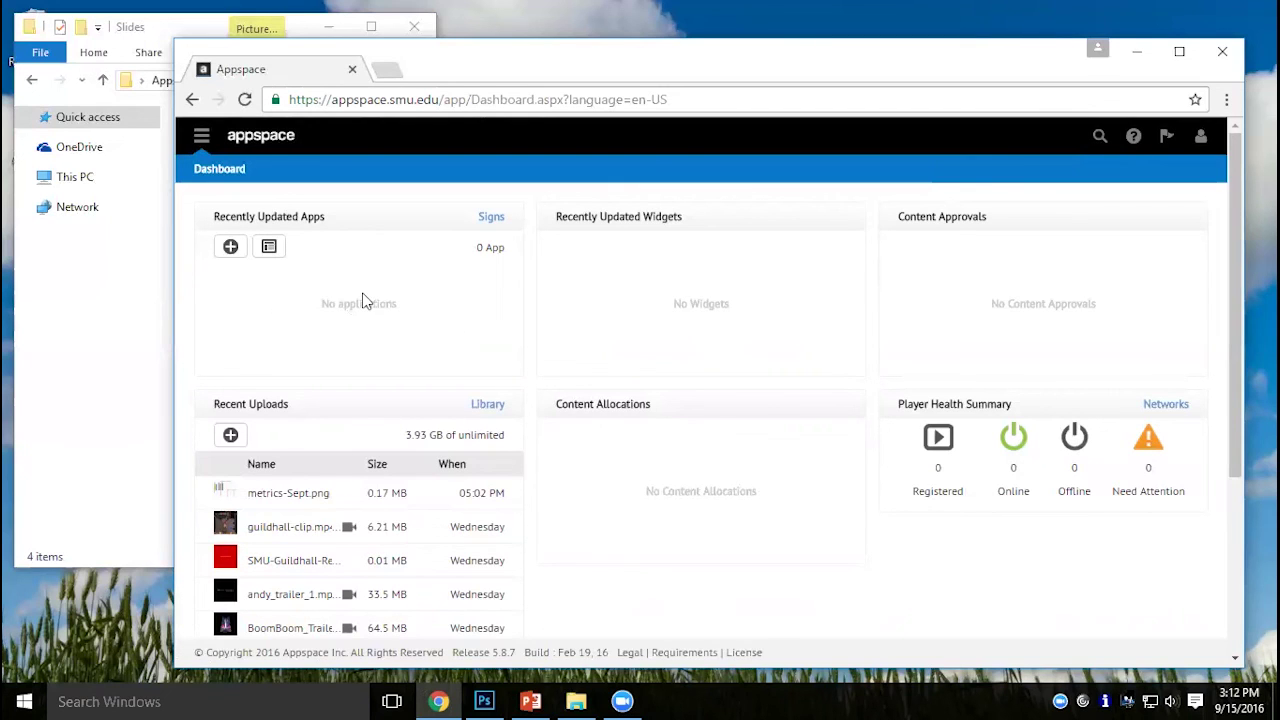
Go to the Signs library and start a new sign from the + button.
{"action": "left_click", "coordinate": [201, 140]}
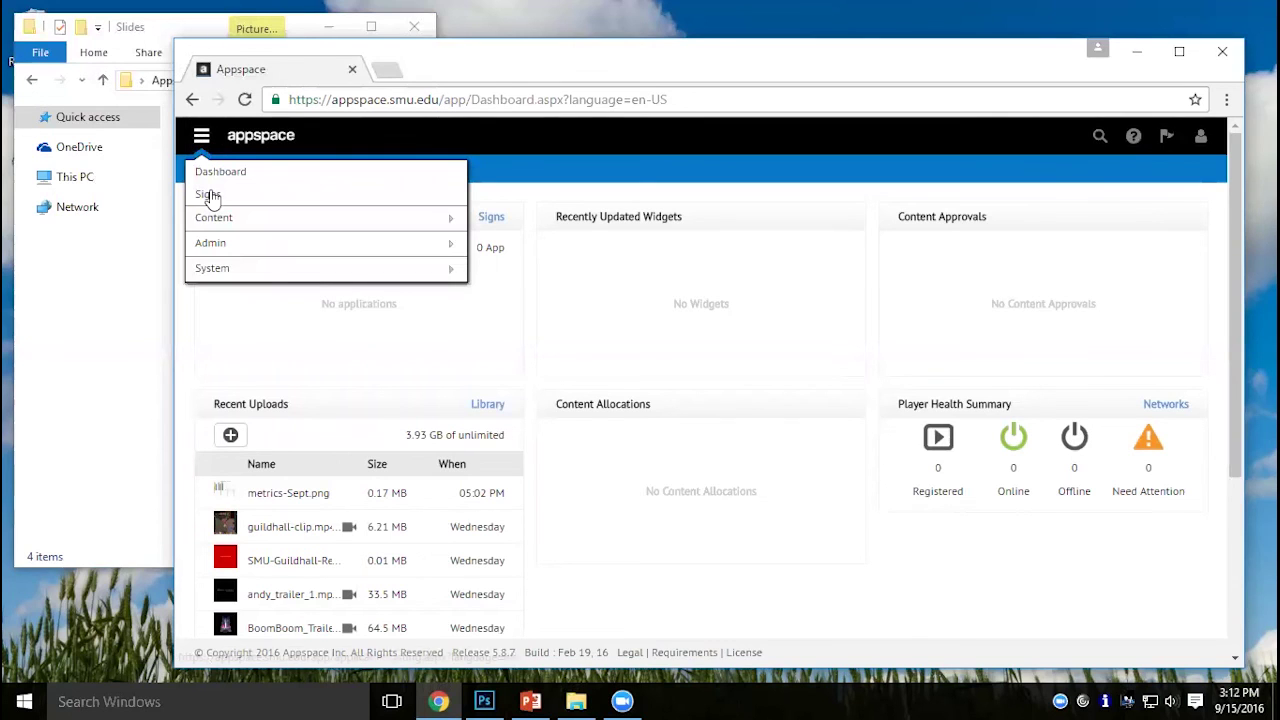
{"action": "left_click", "coordinate": [209, 194]}
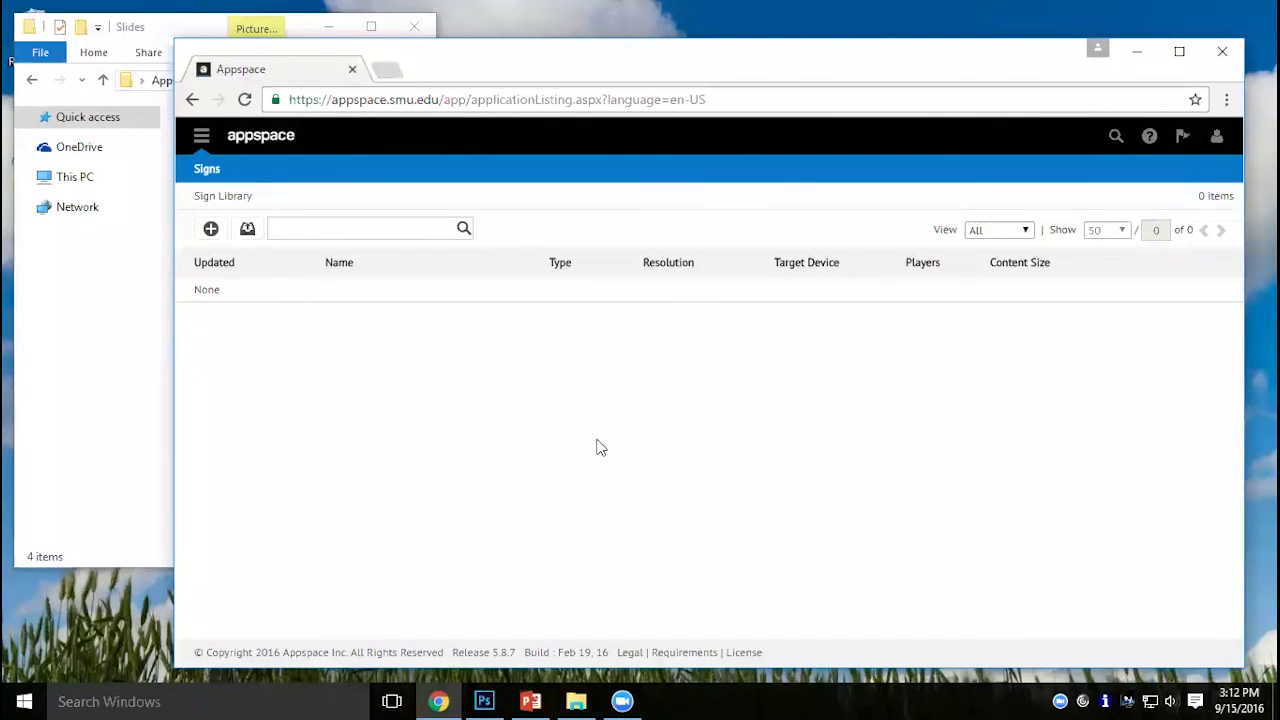
{"action": "left_click", "coordinate": [211, 229]}
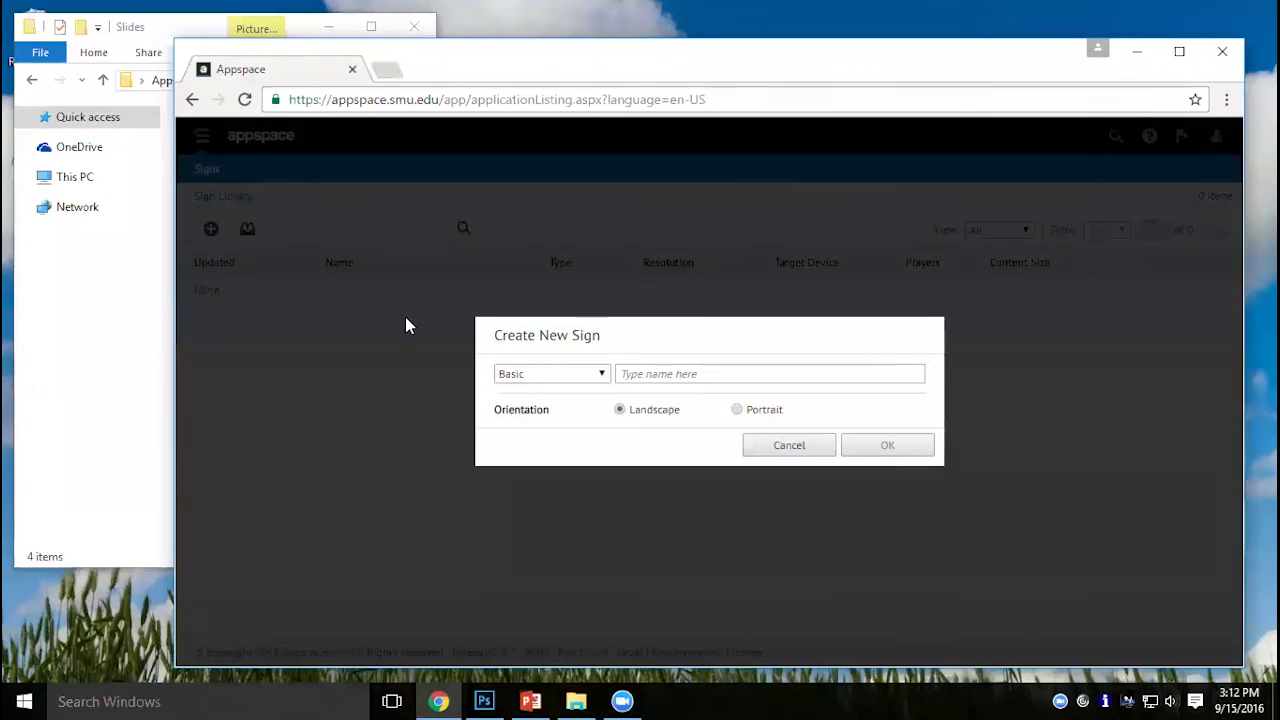
Create a Basic, Landscape sign named 'Basic Demo'.
{"action": "left_click", "coordinate": [620, 375]}
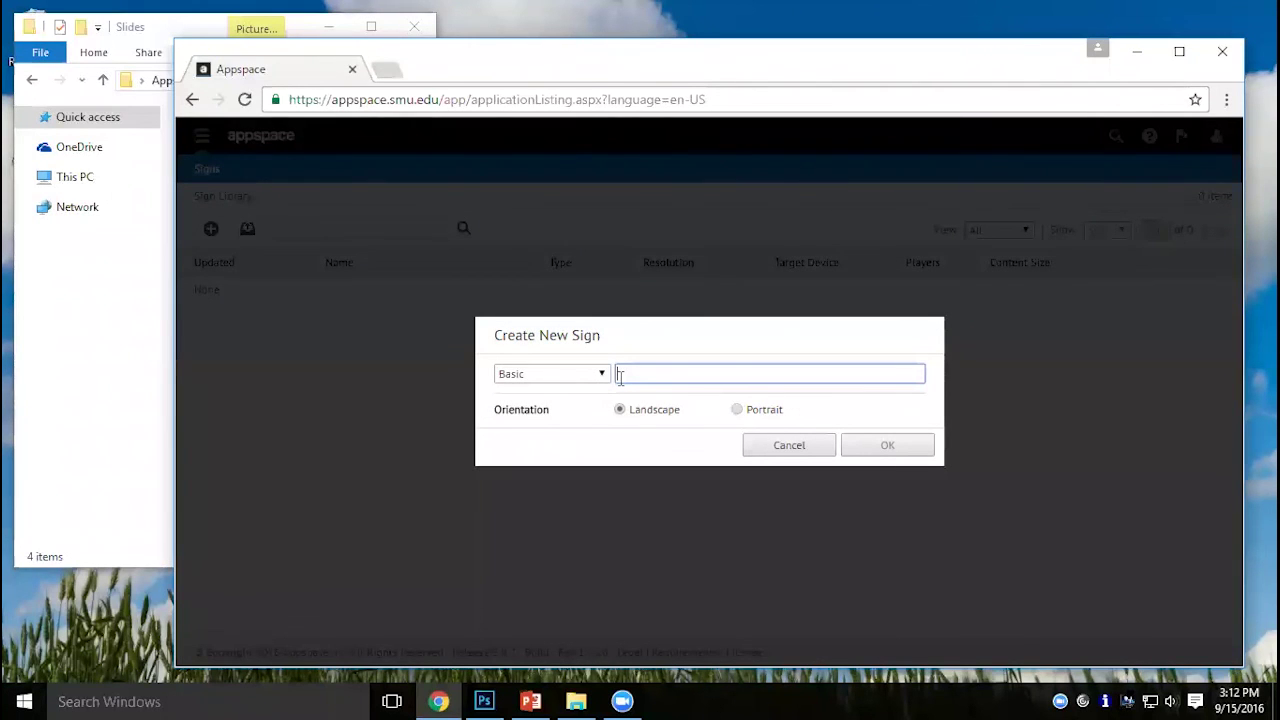
{"action": "type", "text": "Basi"}
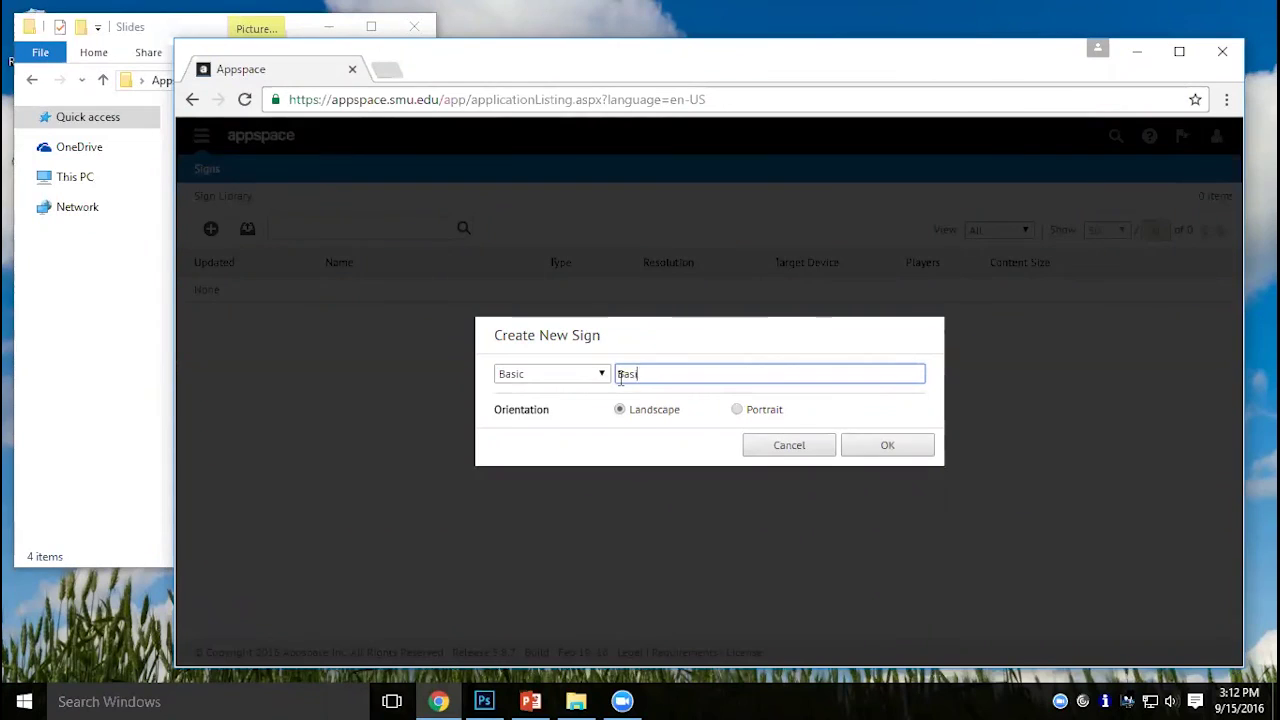
{"action": "type", "text": "c Demo"}
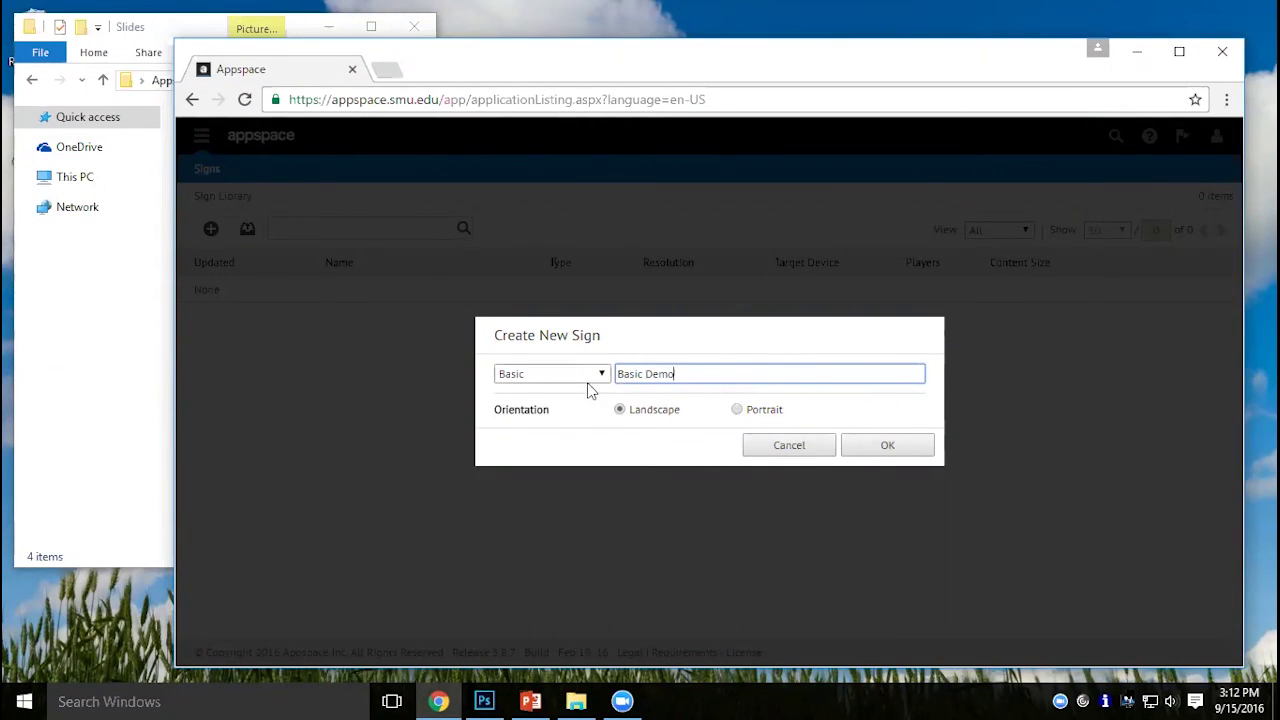
{"action": "left_click", "coordinate": [588, 379]}
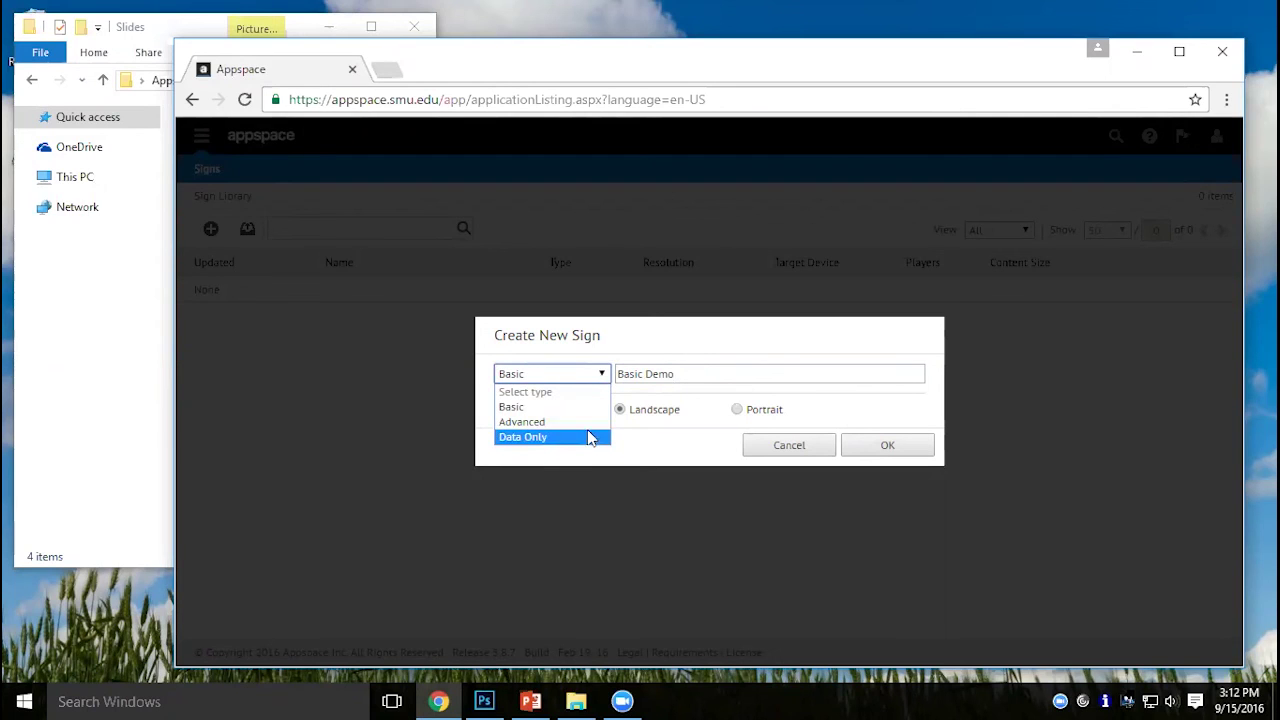
{"action": "left_click", "coordinate": [530, 408]}
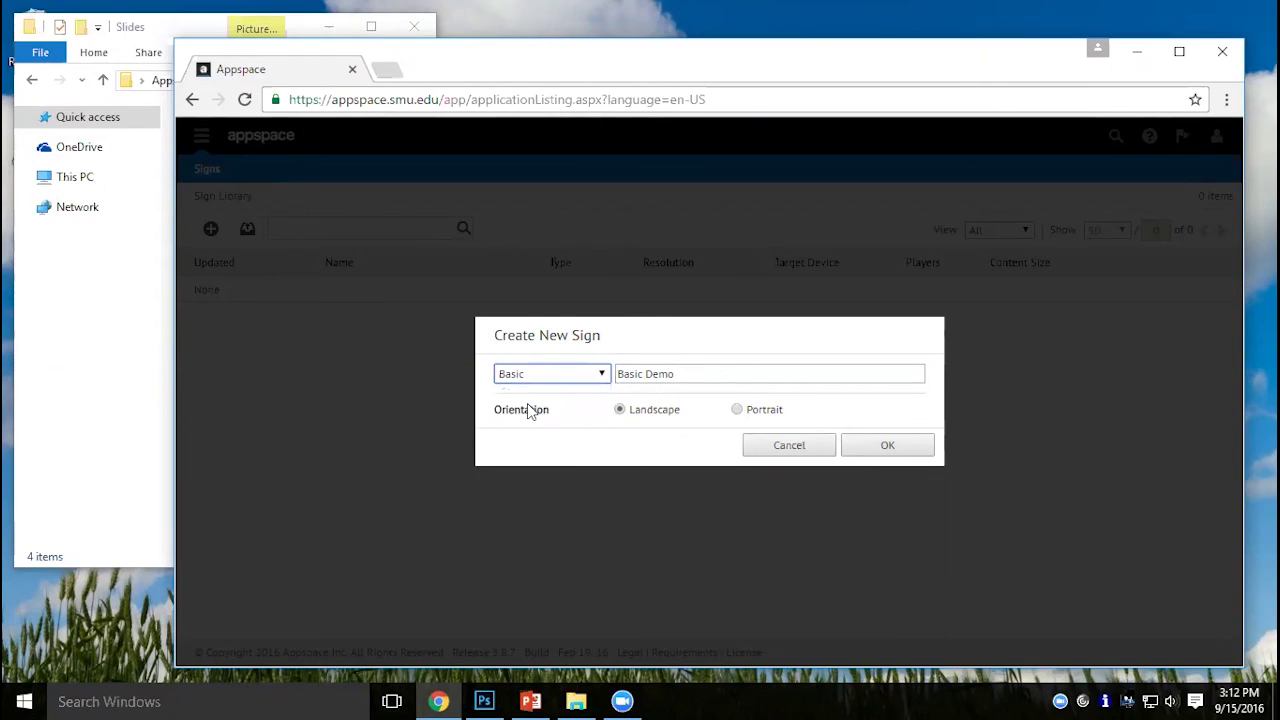
{"action": "left_click", "coordinate": [895, 449]}
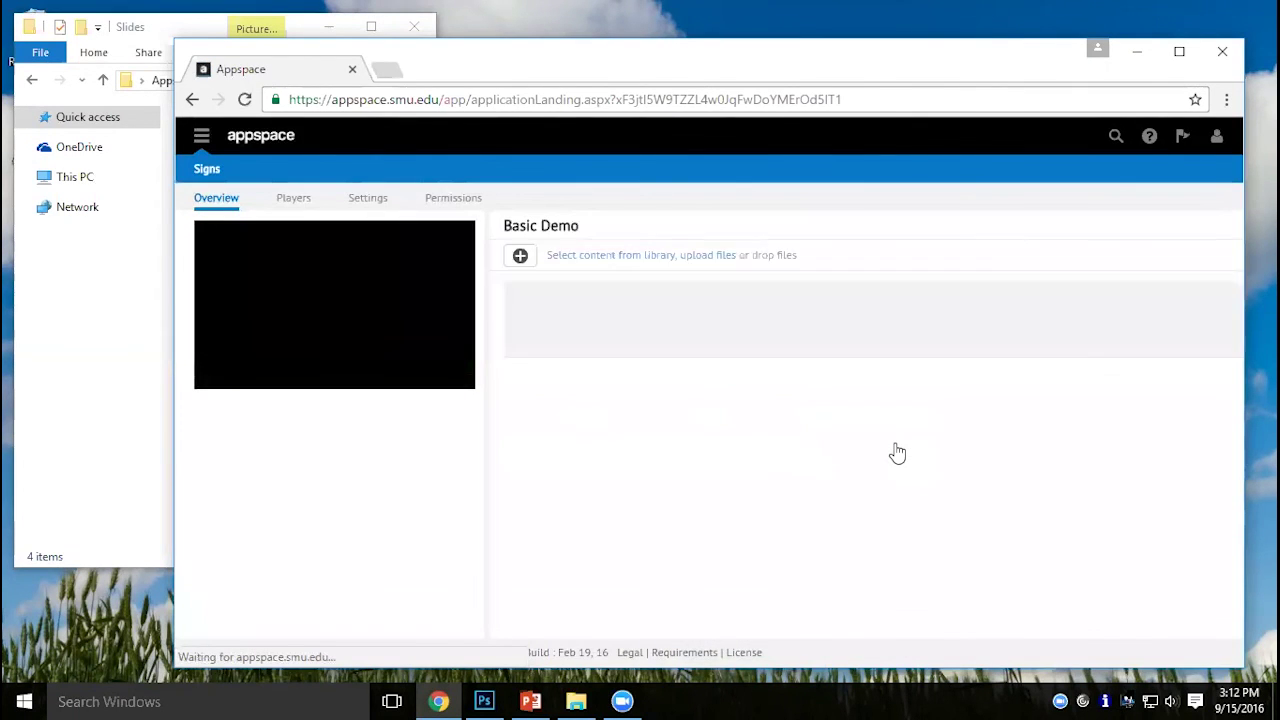
Upload Slide1–Slide4 from Desktop\Appspace Demo\Slides and apply them as Basic Demo's content.
{"action": "left_click", "coordinate": [523, 262]}
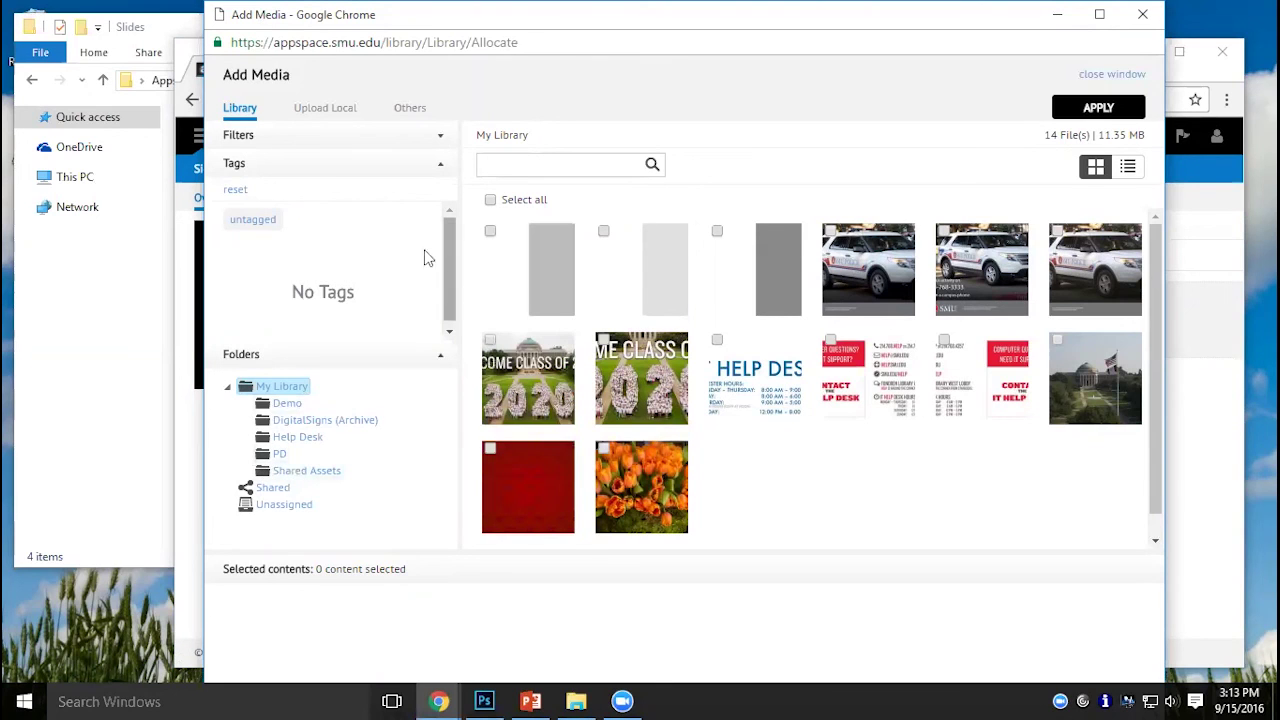
{"action": "left_click", "coordinate": [332, 110]}
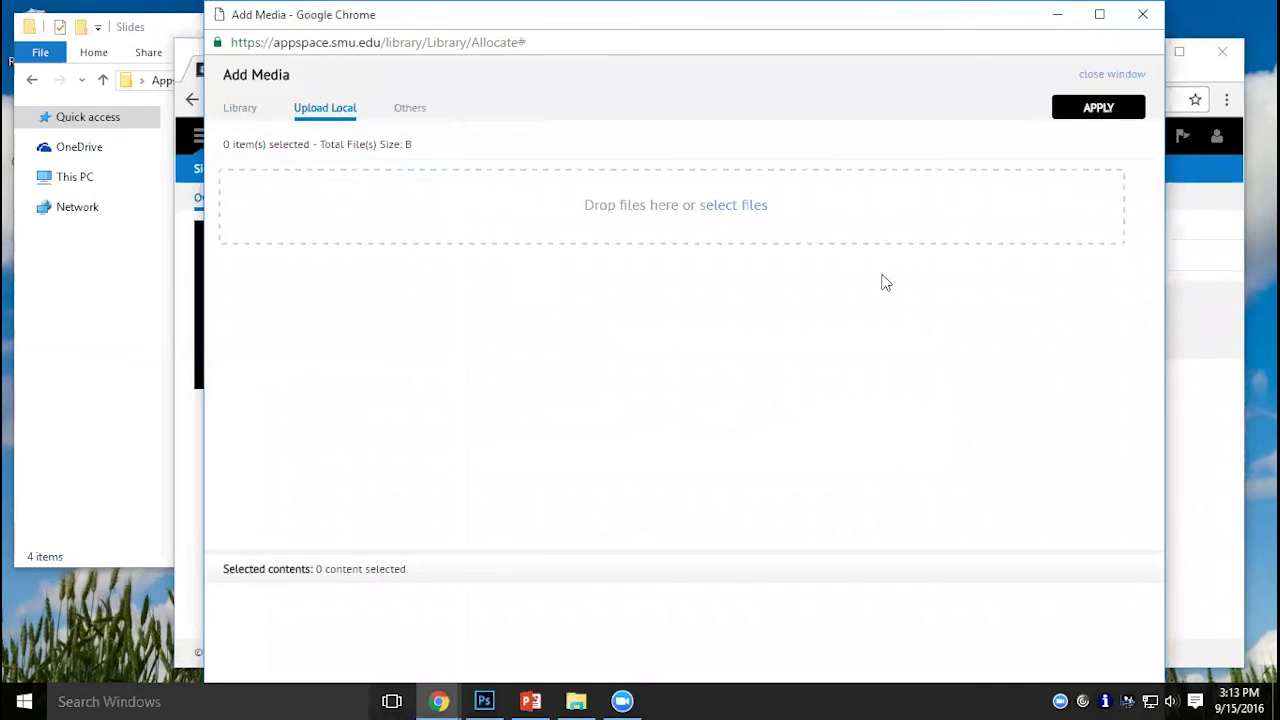
{"action": "left_click", "coordinate": [747, 207]}
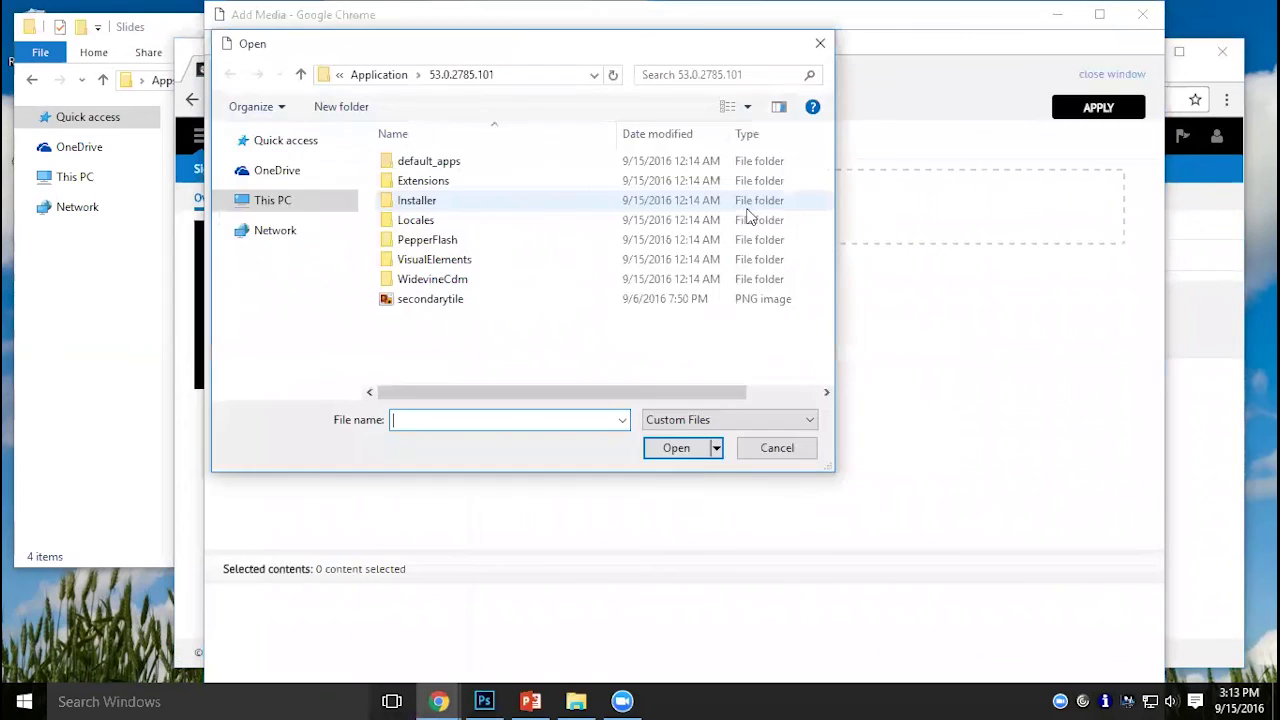
{"action": "left_click", "coordinate": [292, 142]}
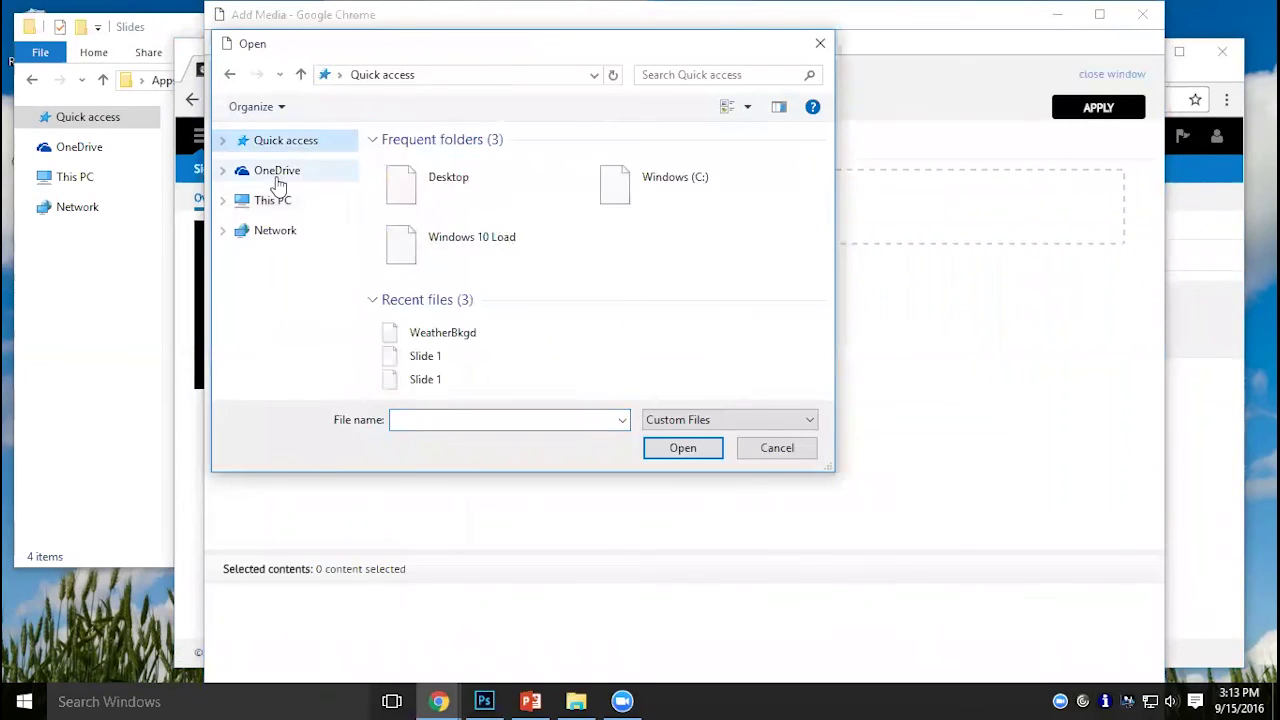
{"action": "double_click", "coordinate": [407, 180]}
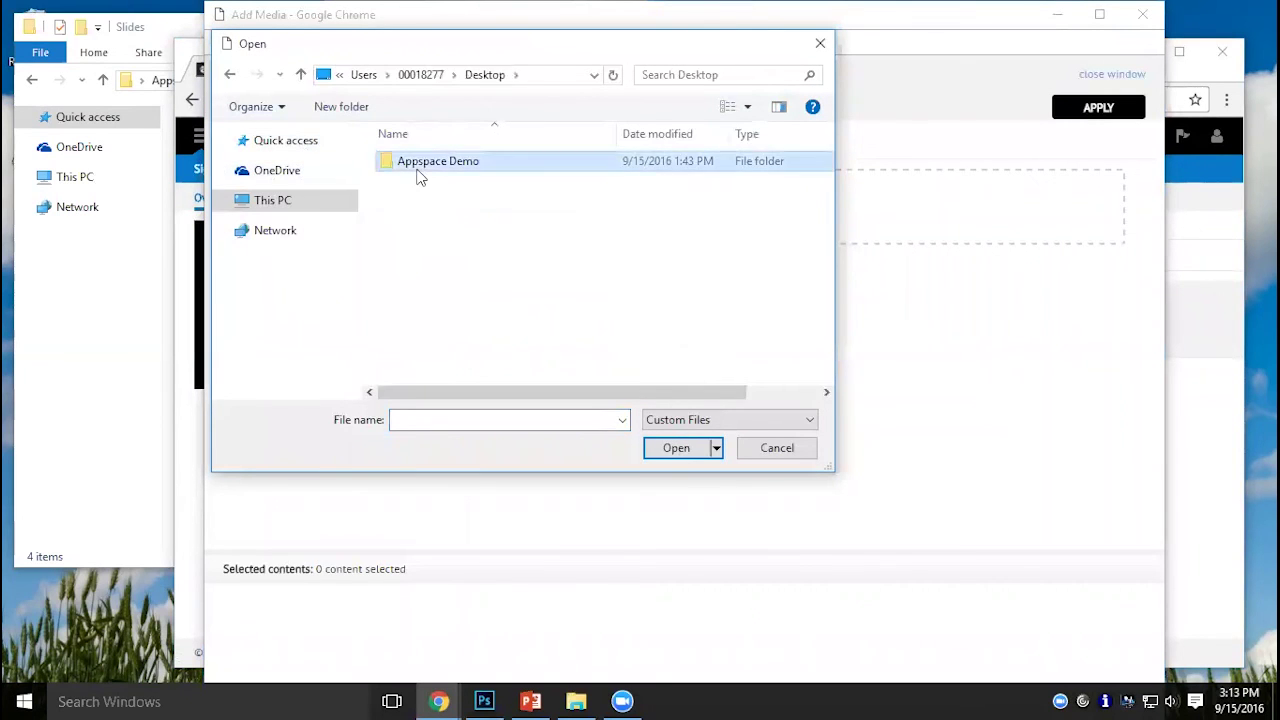
{"action": "double_click", "coordinate": [420, 163]}
{"action": "double_click", "coordinate": [431, 181]}
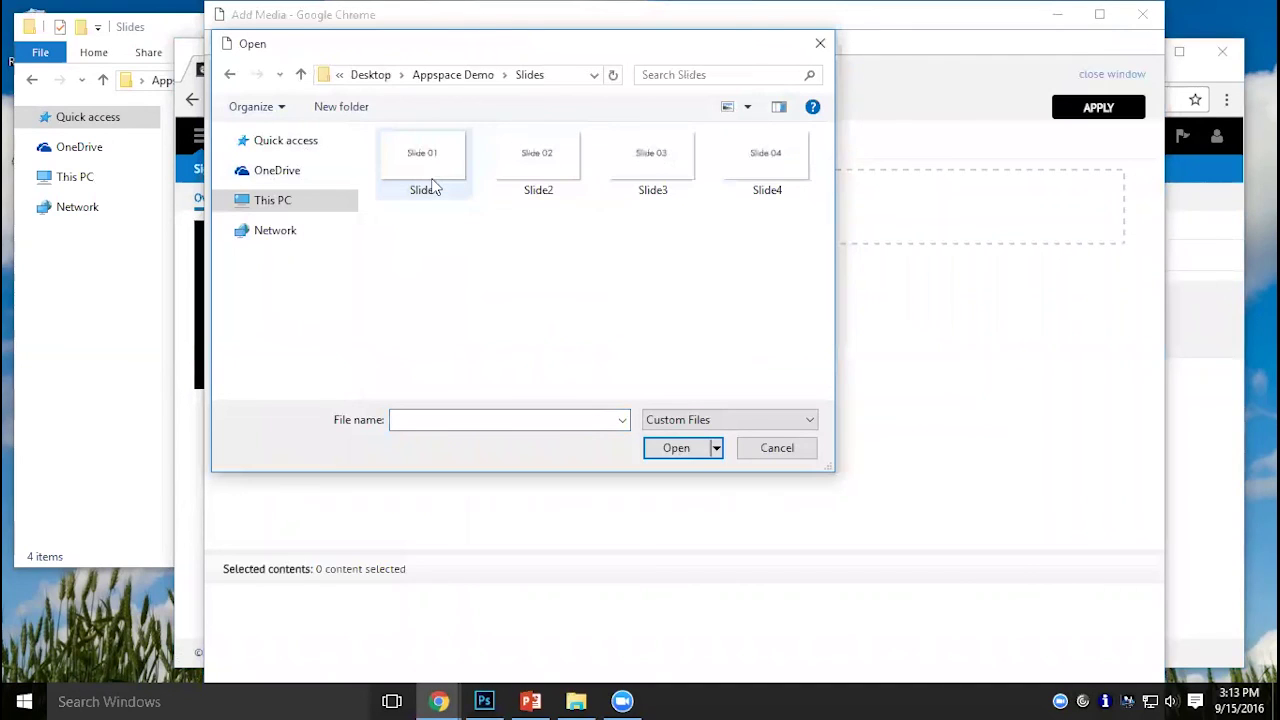
{"action": "left_click", "coordinate": [435, 180]}
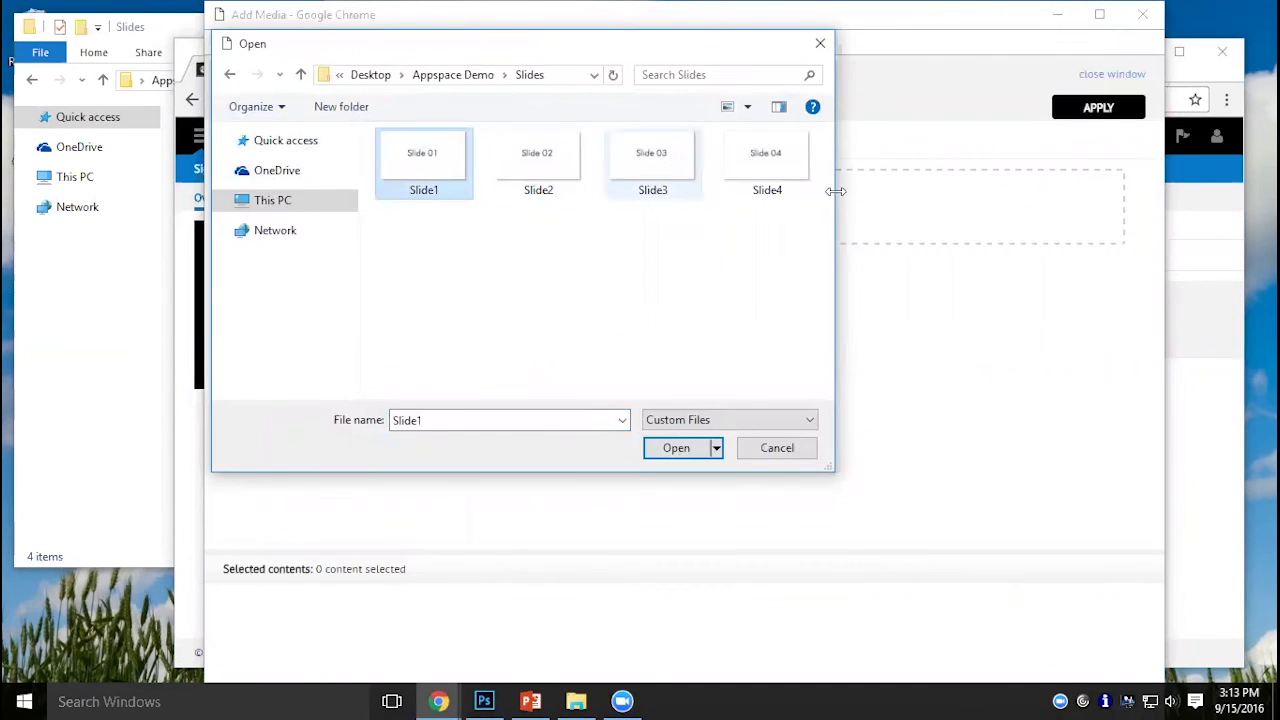
{"action": "left_click", "coordinate": [766, 178], "text": "shift"}
{"action": "left_click", "coordinate": [666, 448]}
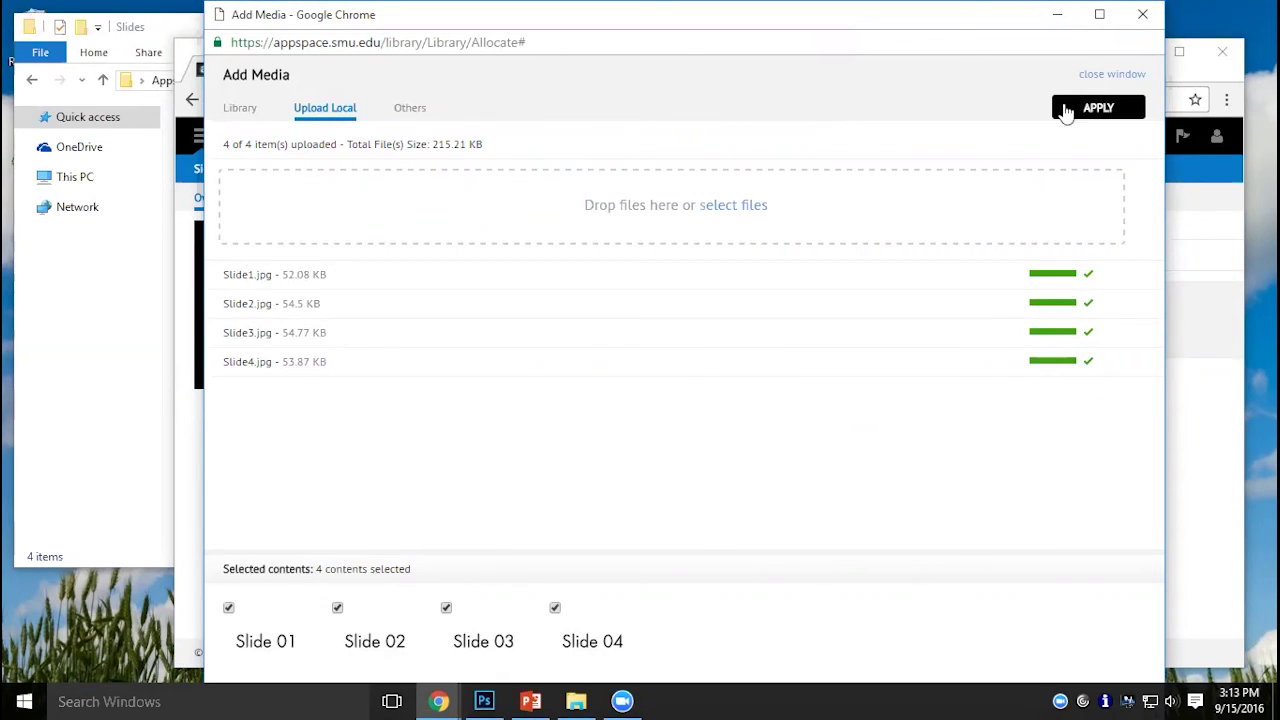
{"action": "left_click", "coordinate": [1098, 108]}
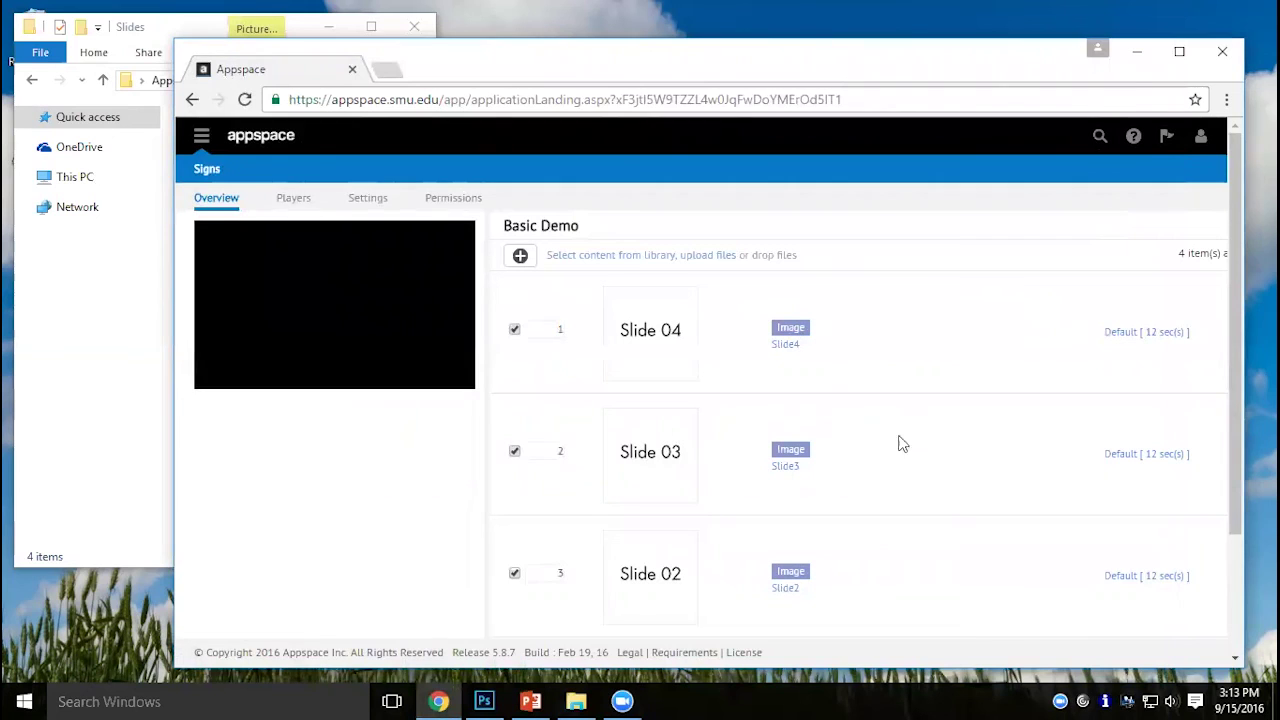
Reorder the playlist so the slides play Slide 01, 02, 03, 04.
{"action": "left_click_drag", "start_coordinate": [649, 467], "coordinate": [677, 294]}
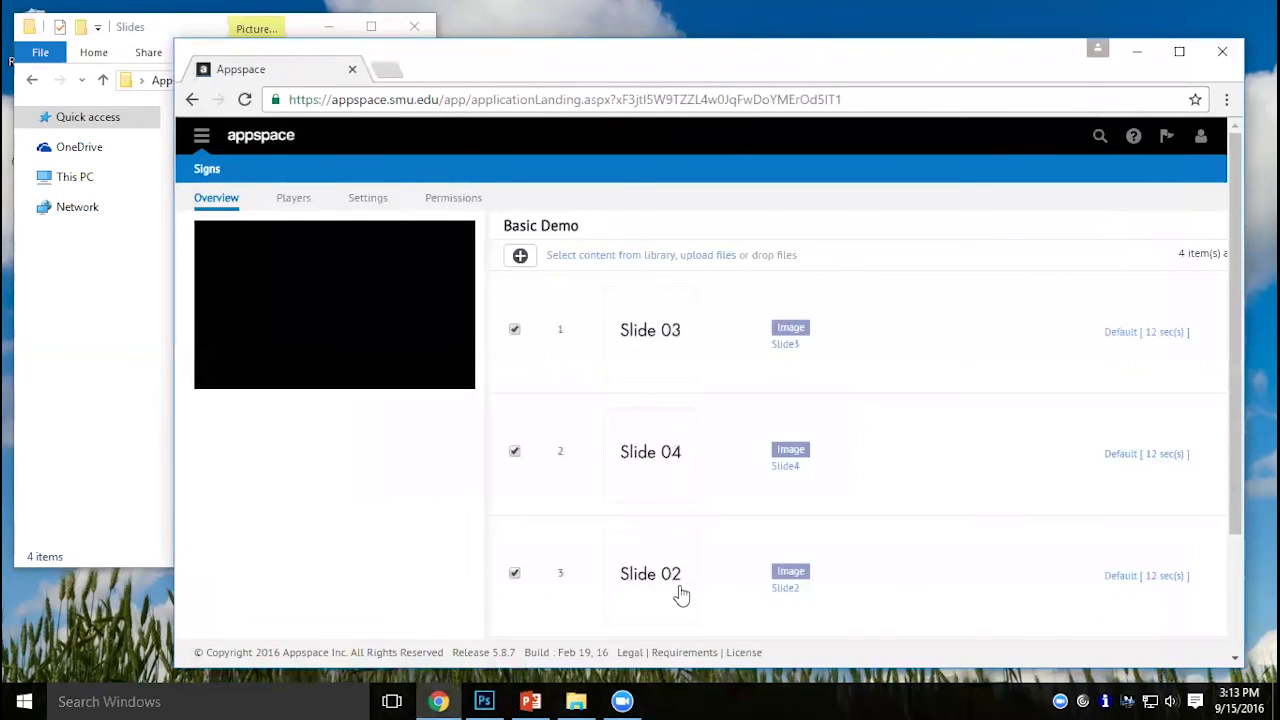
{"action": "left_click_drag", "start_coordinate": [652, 572], "coordinate": [657, 320]}
{"action": "scroll", "coordinate": [710, 618], "scroll_direction": "down", "scroll_amount": 3}
{"action": "left_click_drag", "start_coordinate": [691, 549], "coordinate": [660, 262]}
{"action": "scroll", "coordinate": [660, 262], "scroll_direction": "up", "scroll_amount": 3}
{"action": "left_click_drag", "start_coordinate": [685, 481], "coordinate": [676, 332]}
Return to the Signs library and open the Create New Sign dialog again.
{"action": "left_click", "coordinate": [689, 24]}
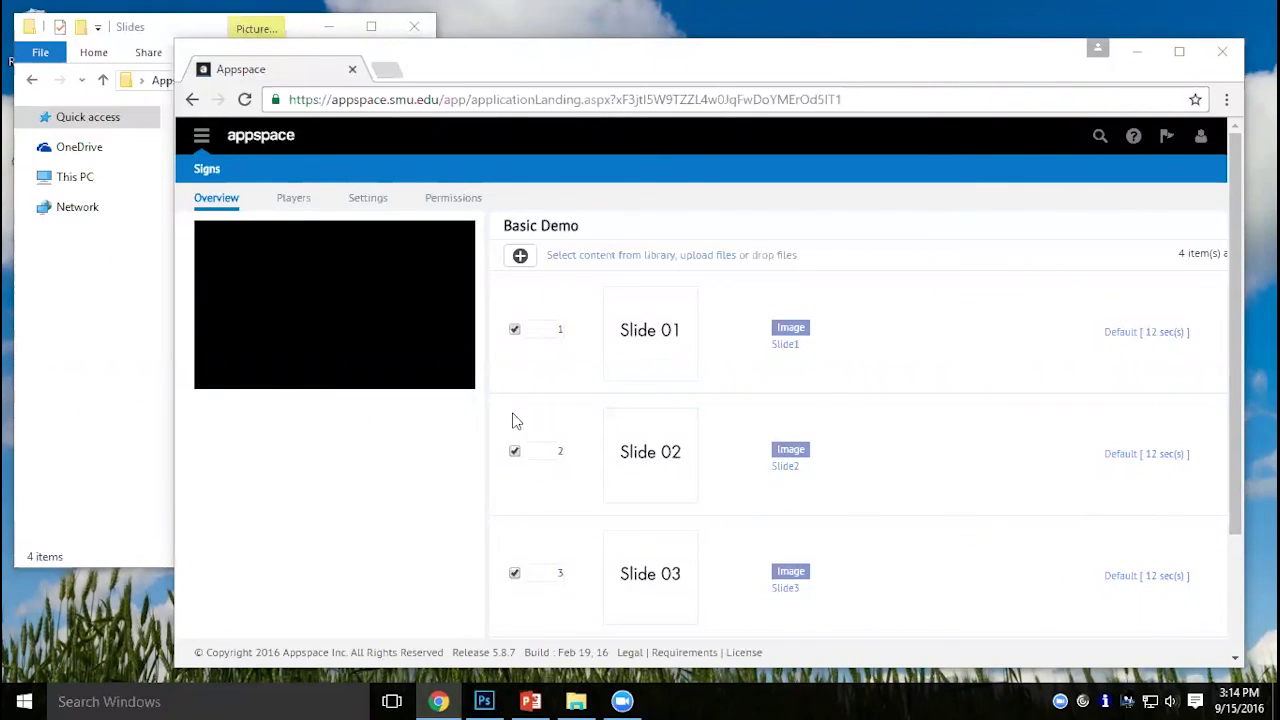
{"action": "left_click", "coordinate": [209, 170]}
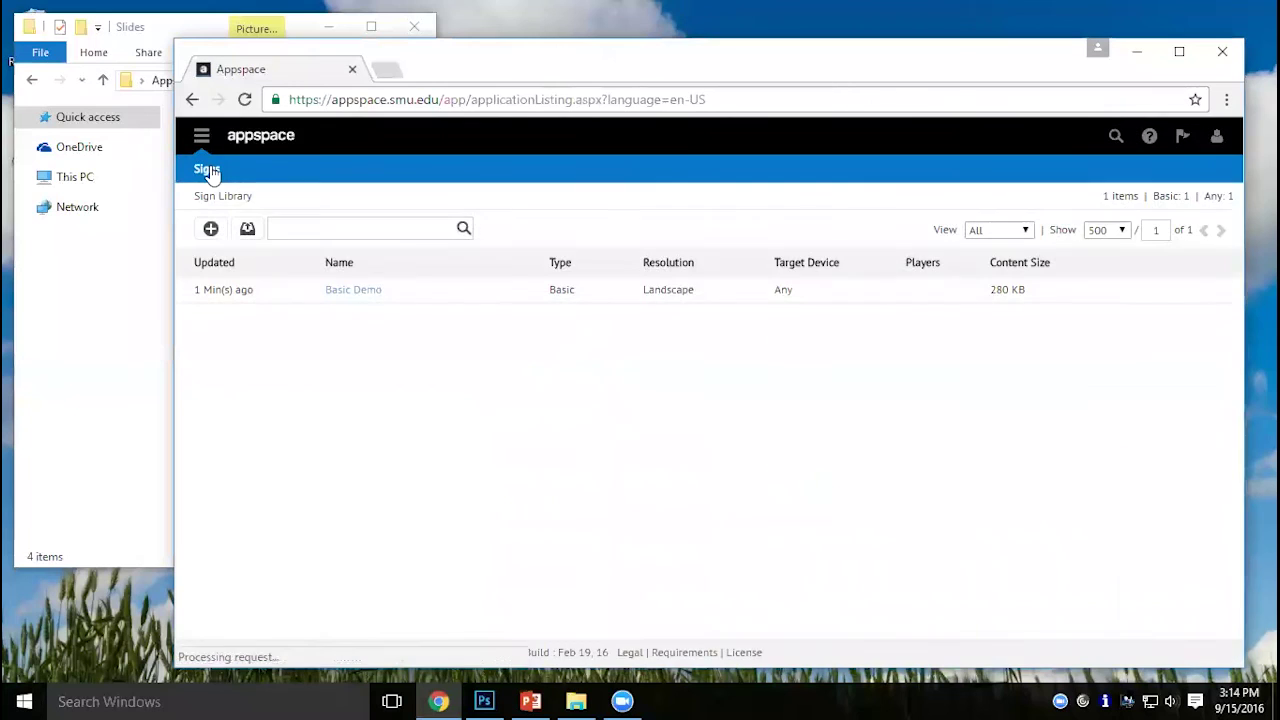
{"action": "left_click", "coordinate": [211, 229]}
Create an Advanced sign named 'Demo'.
{"action": "left_click", "coordinate": [602, 376]}
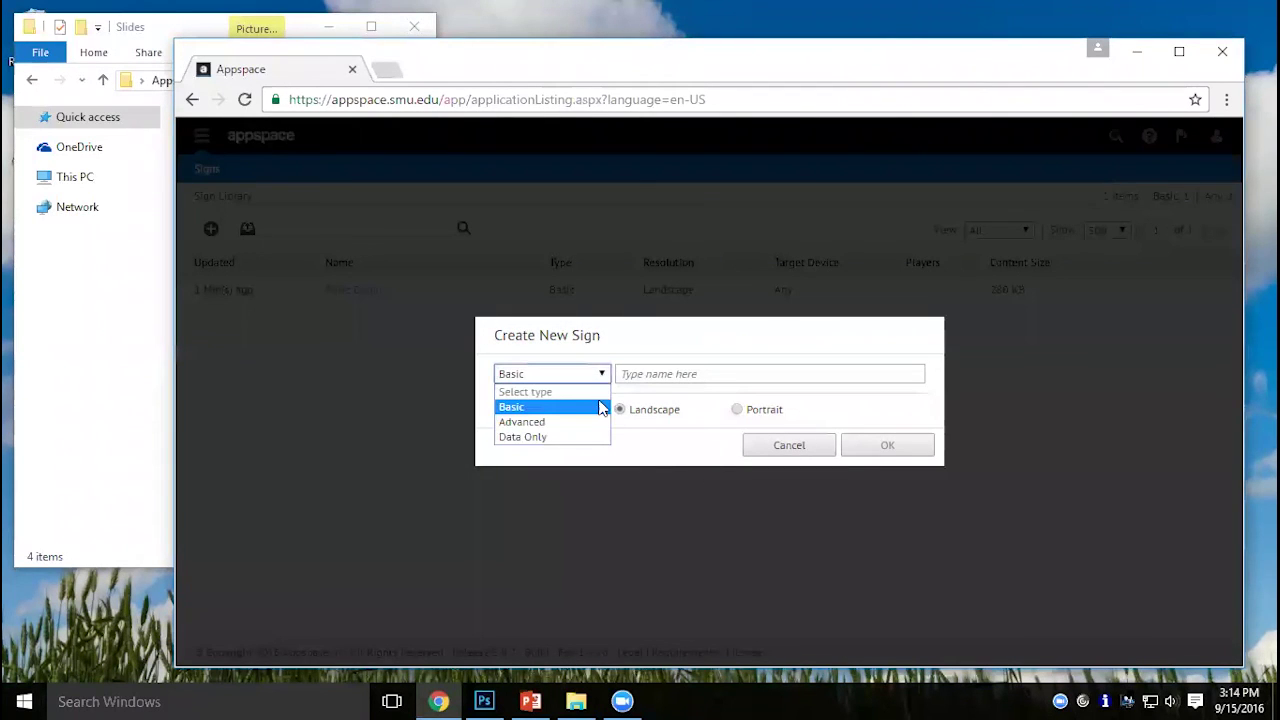
{"action": "left_click", "coordinate": [586, 422]}
{"action": "left_click", "coordinate": [645, 374]}
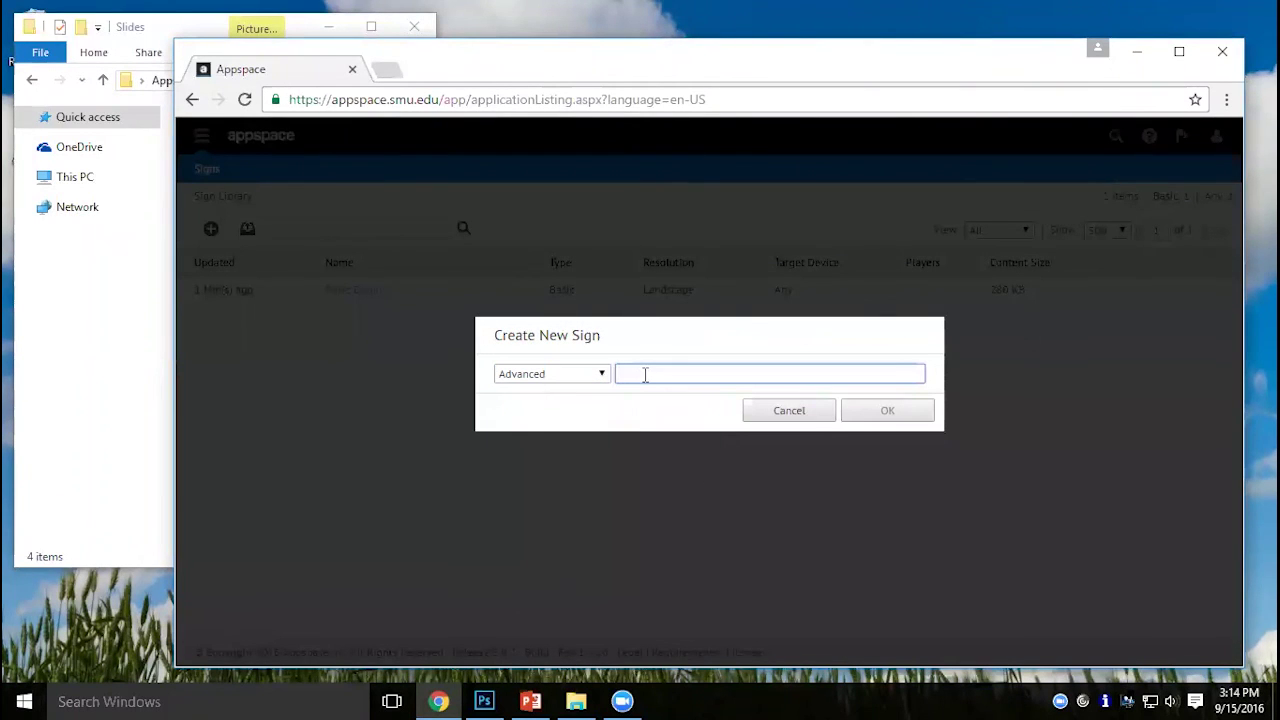
{"action": "type", "text": "Demo"}
{"action": "left_click", "coordinate": [913, 410]}
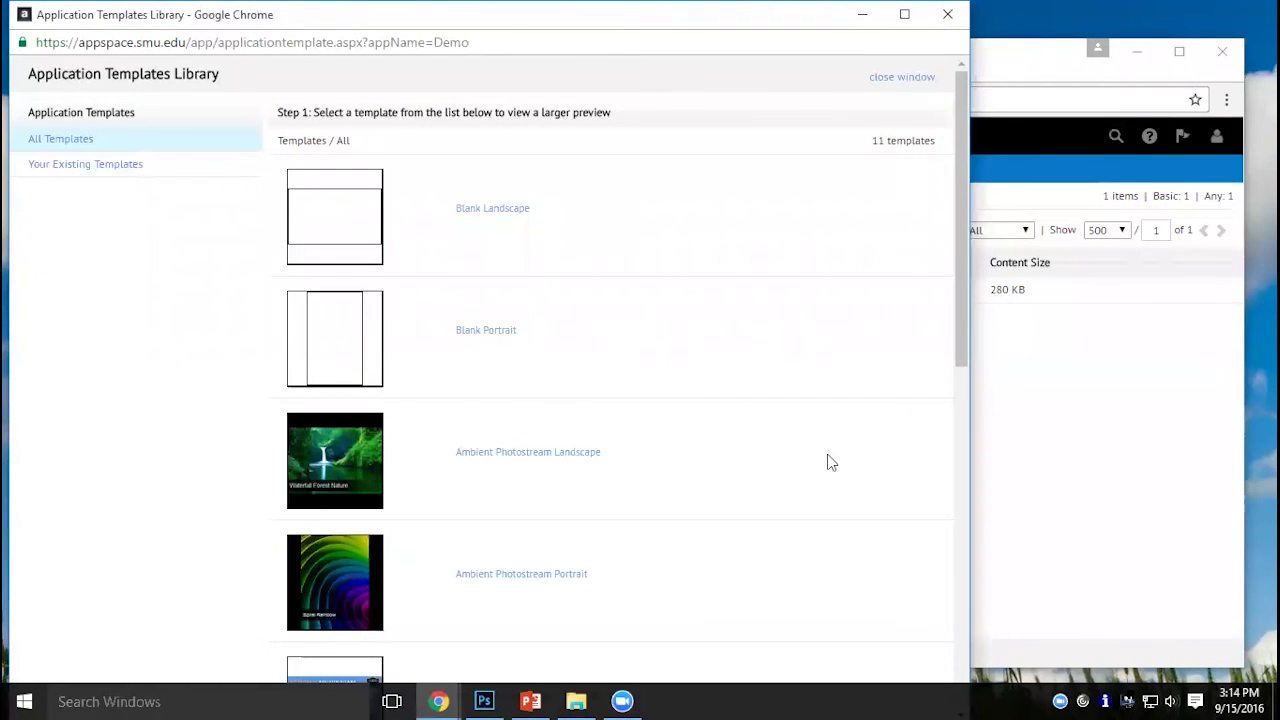
Choose the Blank Landscape template and use it for the Demo sign.
{"action": "scroll", "coordinate": [828, 462], "scroll_direction": "down", "scroll_amount": 7}
{"action": "scroll", "coordinate": [828, 462], "scroll_direction": "down", "scroll_amount": 1}
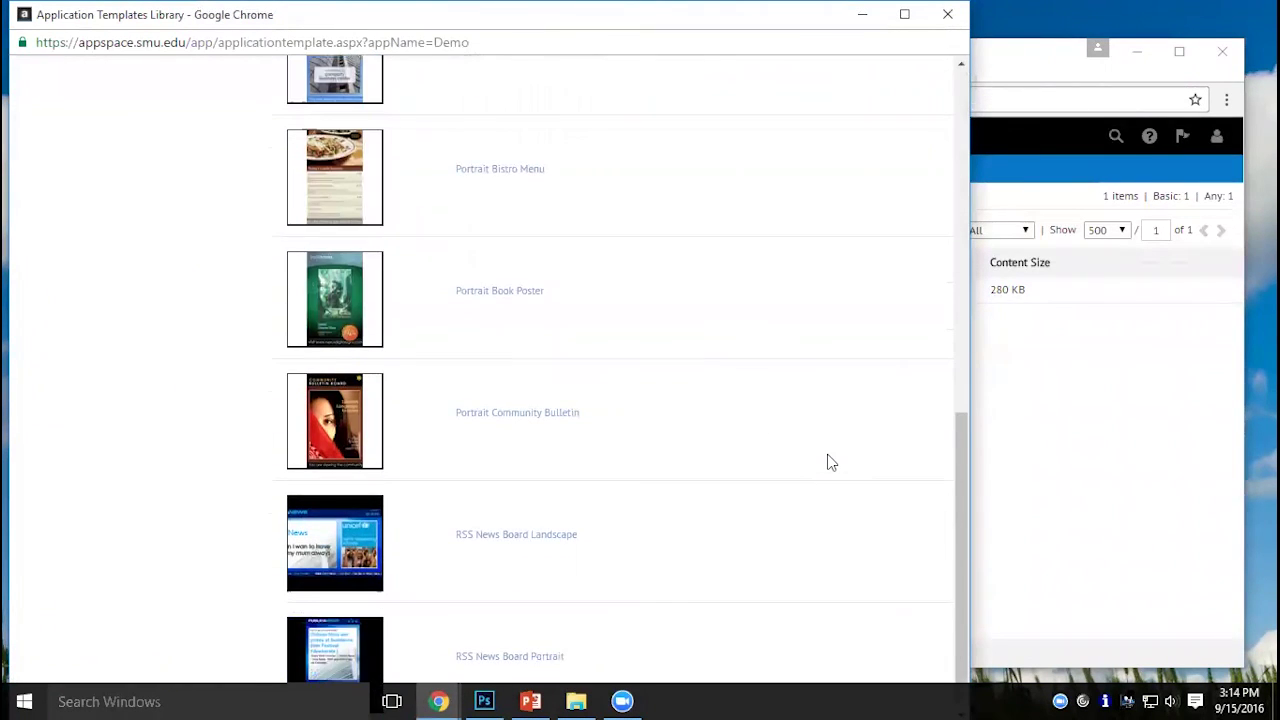
{"action": "scroll", "coordinate": [828, 462], "scroll_direction": "up", "scroll_amount": 7}
{"action": "scroll", "coordinate": [828, 462], "scroll_direction": "up", "scroll_amount": 1}
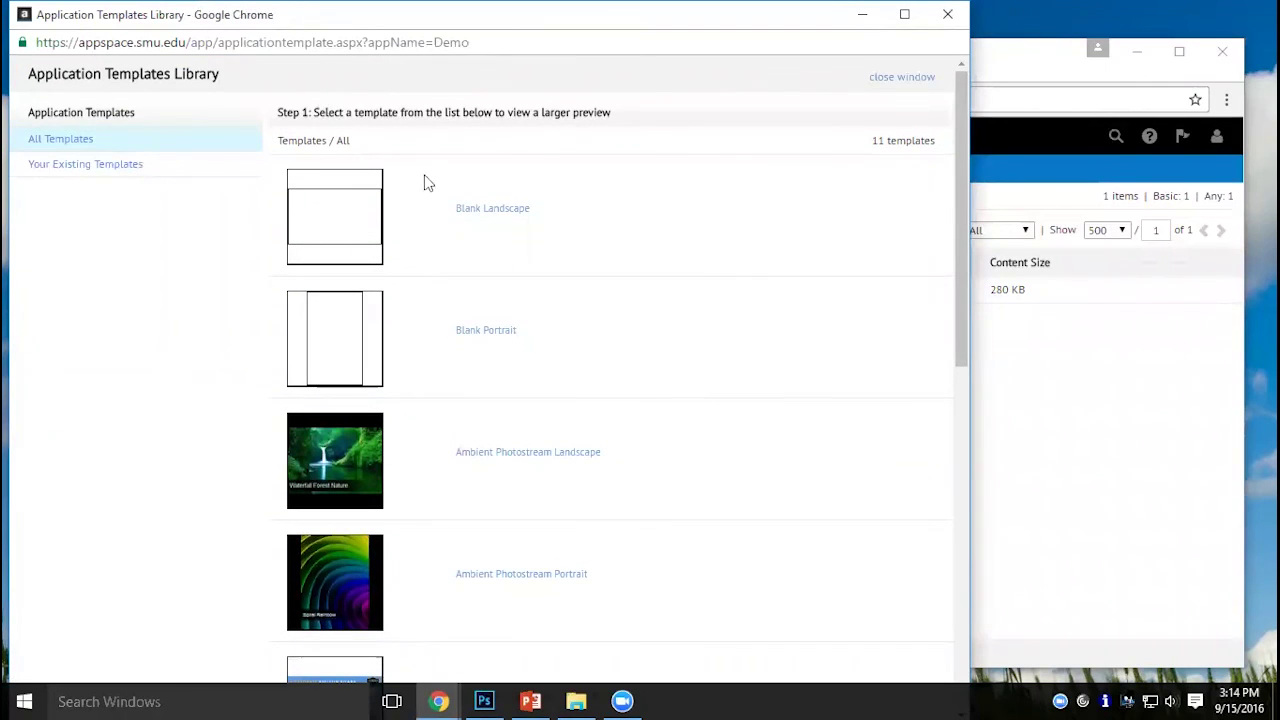
{"action": "left_click", "coordinate": [489, 218]}
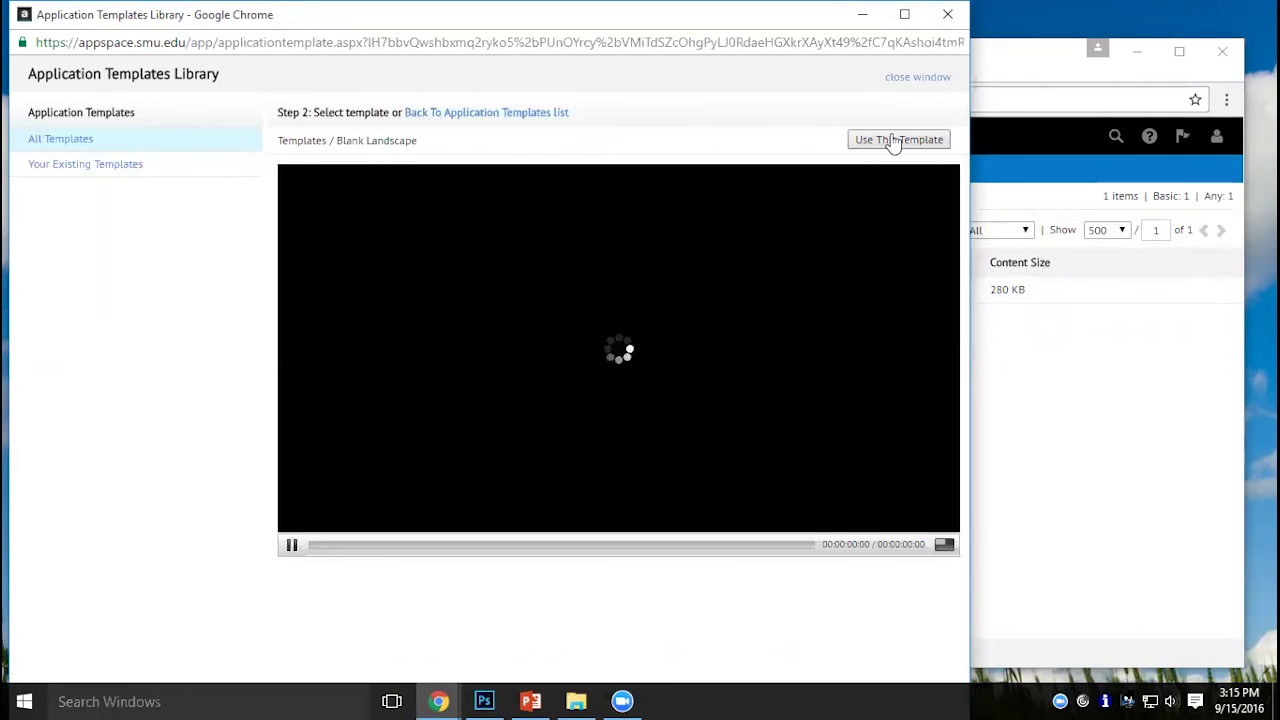
{"action": "left_click", "coordinate": [895, 140]}
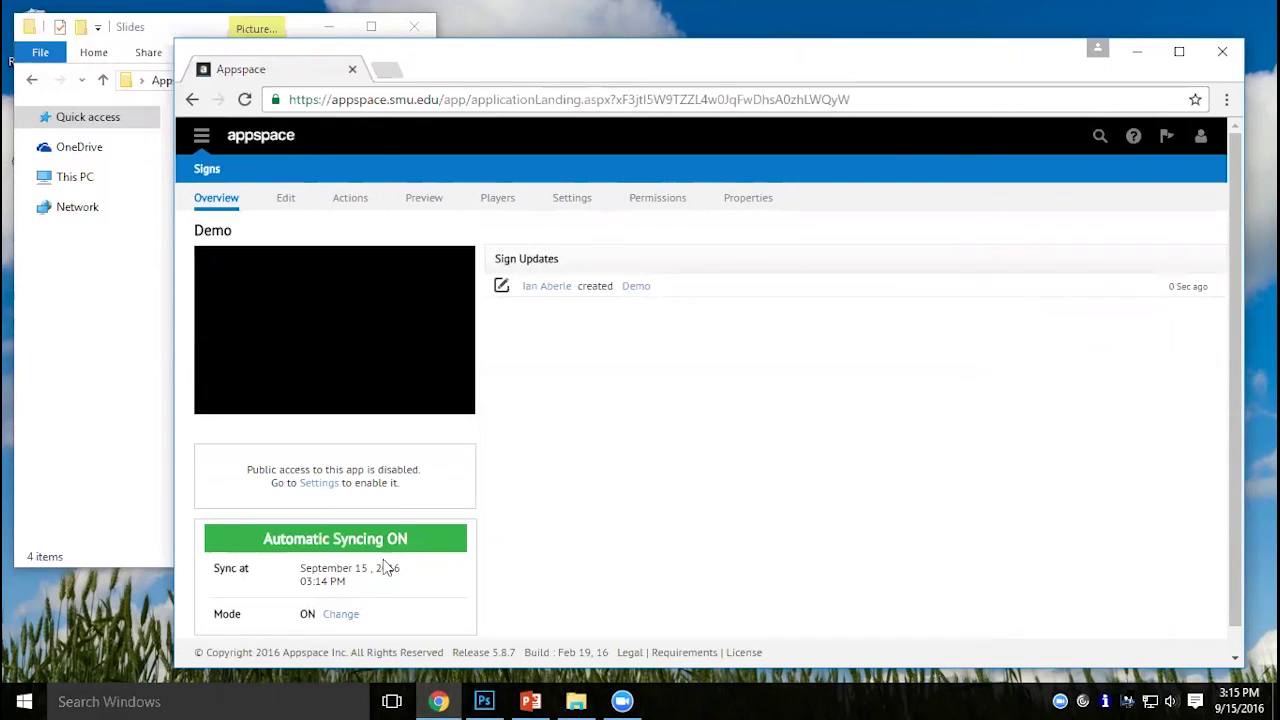
Show the Demo sign's Edit tab with its single blank New Layout.
{"action": "left_click", "coordinate": [290, 201]}
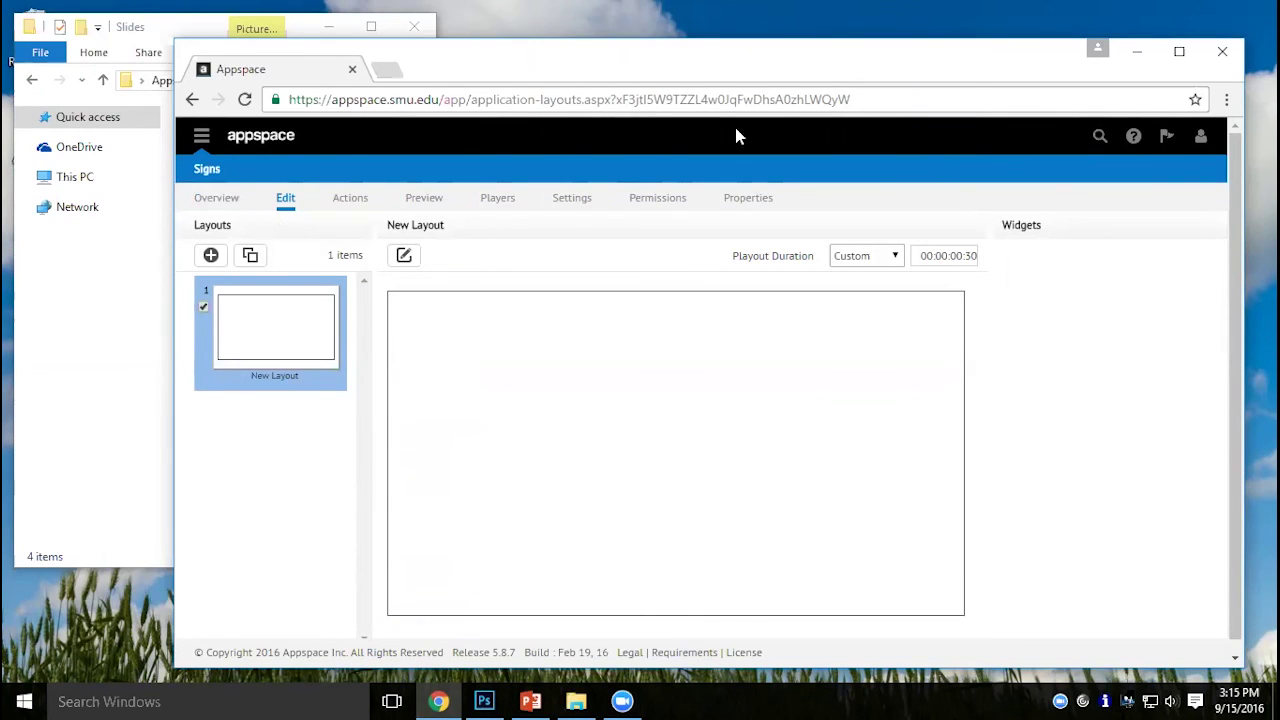
Open the blank layout in the editor, rename it 'Photos', then bring up Add Media.
{"action": "left_click", "coordinate": [403, 258]}
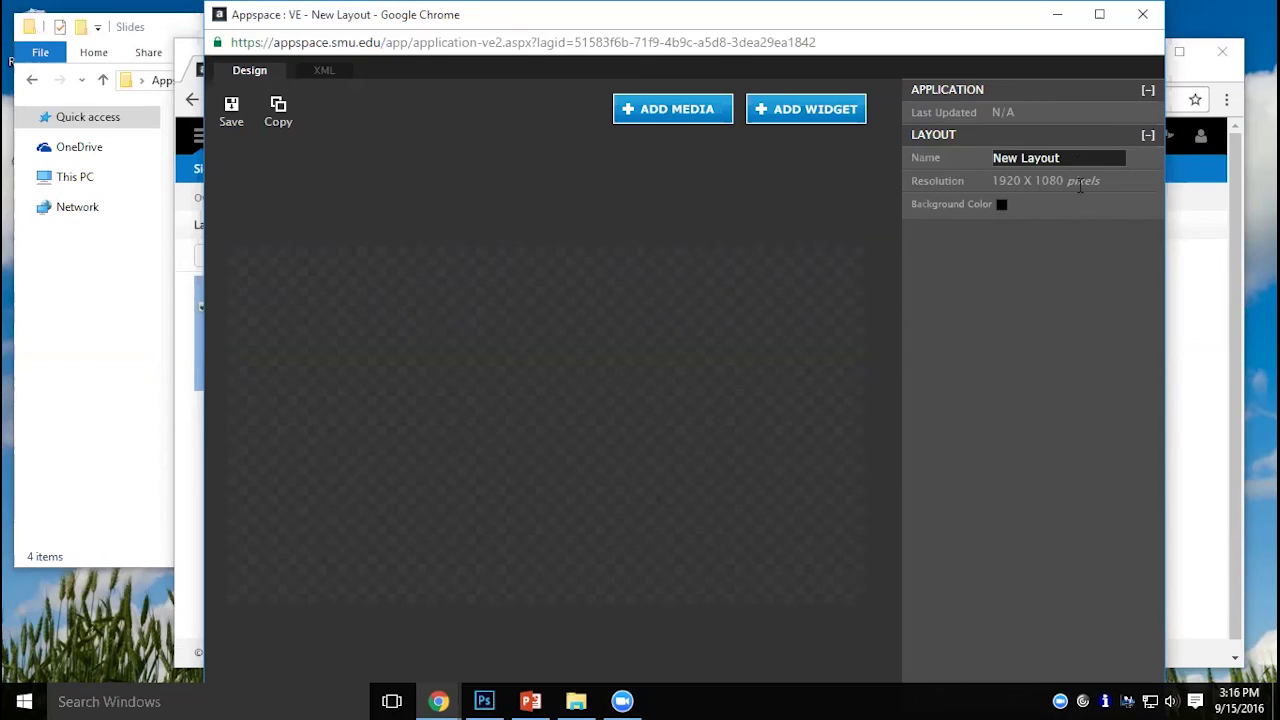
{"action": "left_click", "coordinate": [1042, 155]}
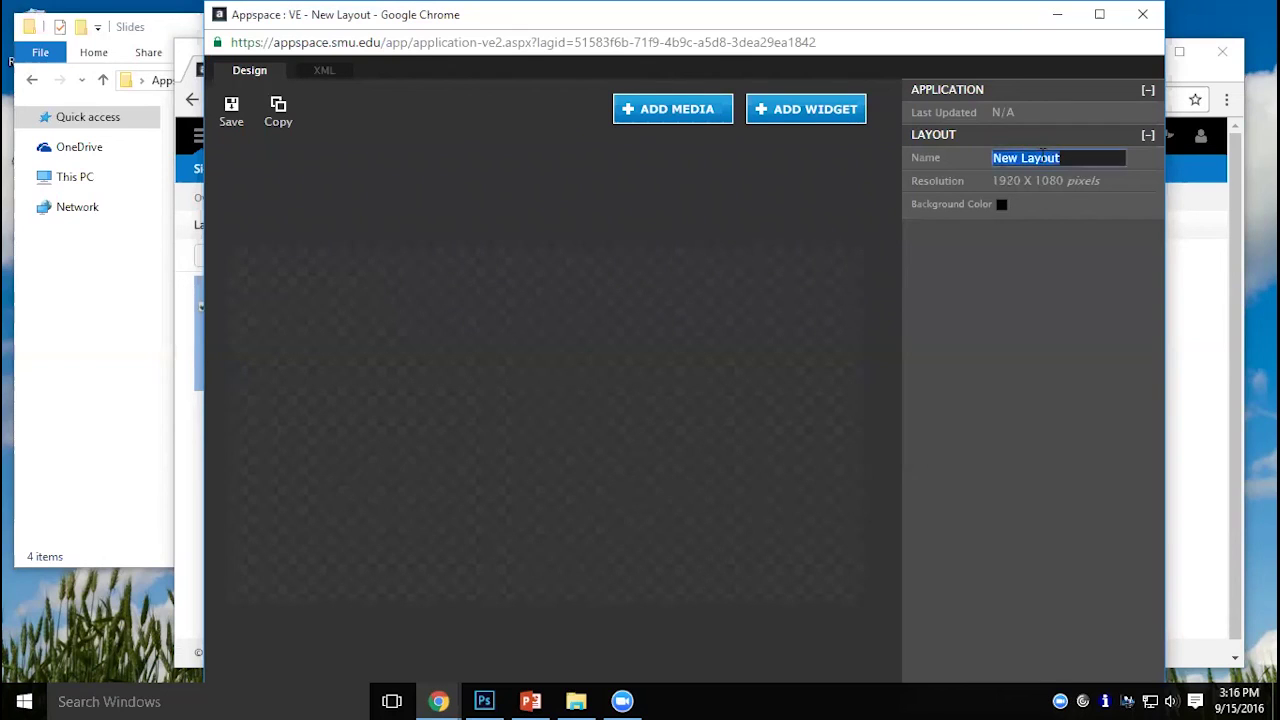
{"action": "type", "text": "Photos"}
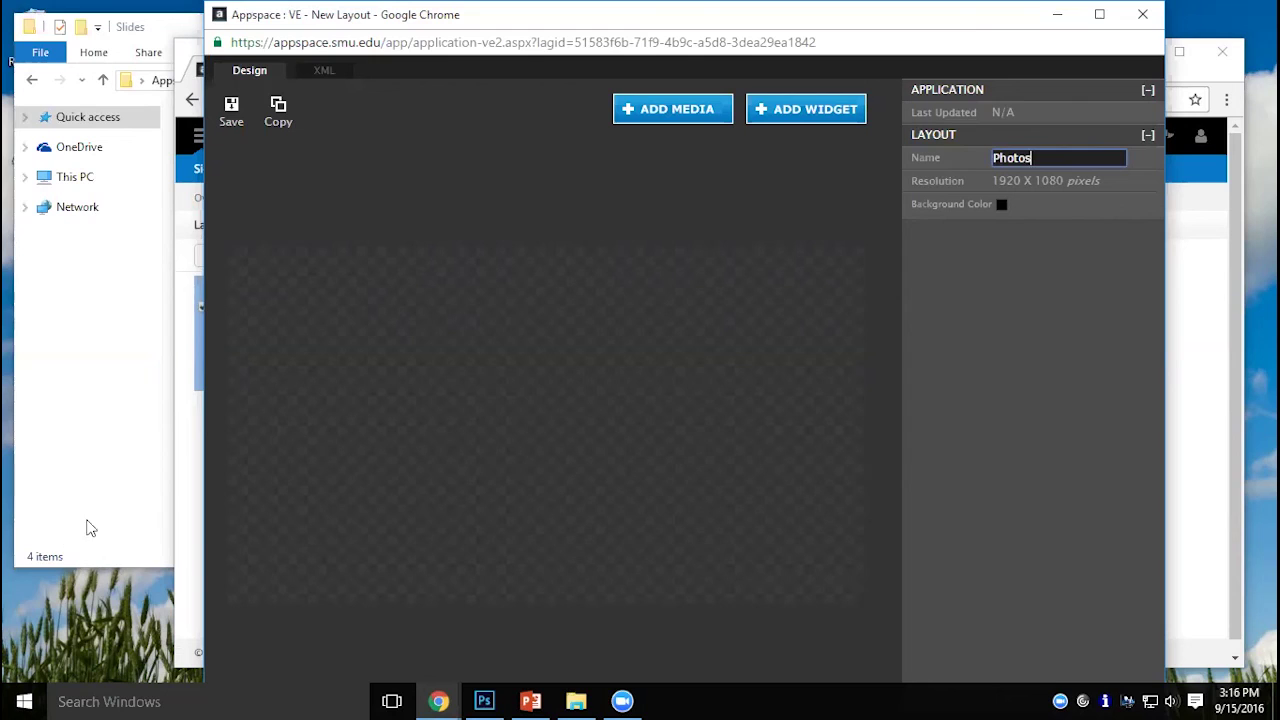
{"action": "left_click", "coordinate": [676, 110]}
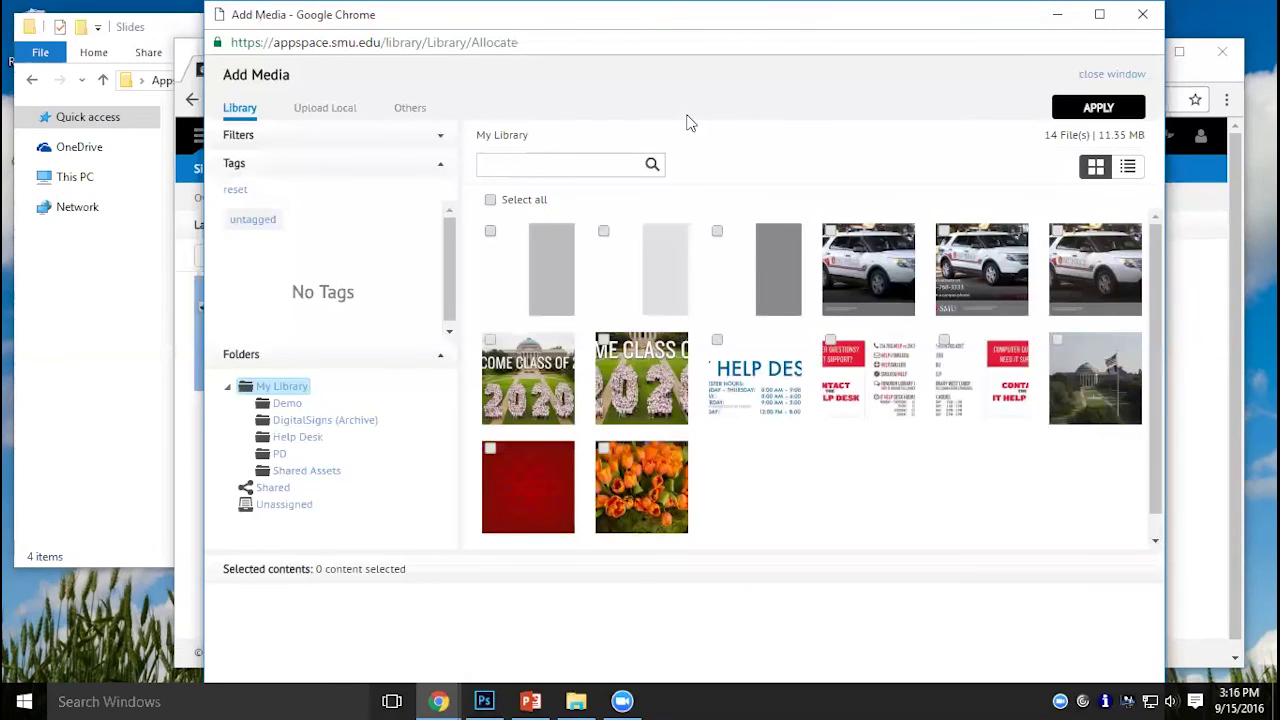
Check the Upload Local tab, then browse the library's Unassigned and Demo folders.
{"action": "left_click", "coordinate": [318, 110]}
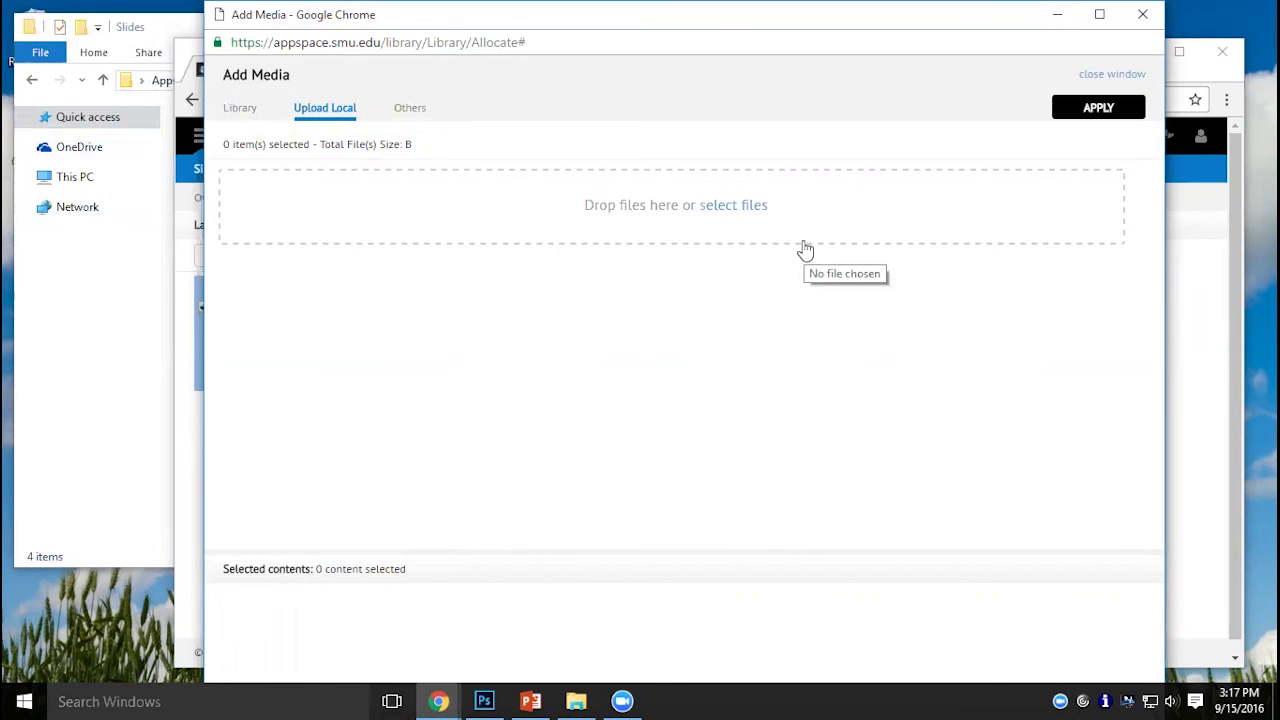
{"action": "left_click", "coordinate": [241, 108]}
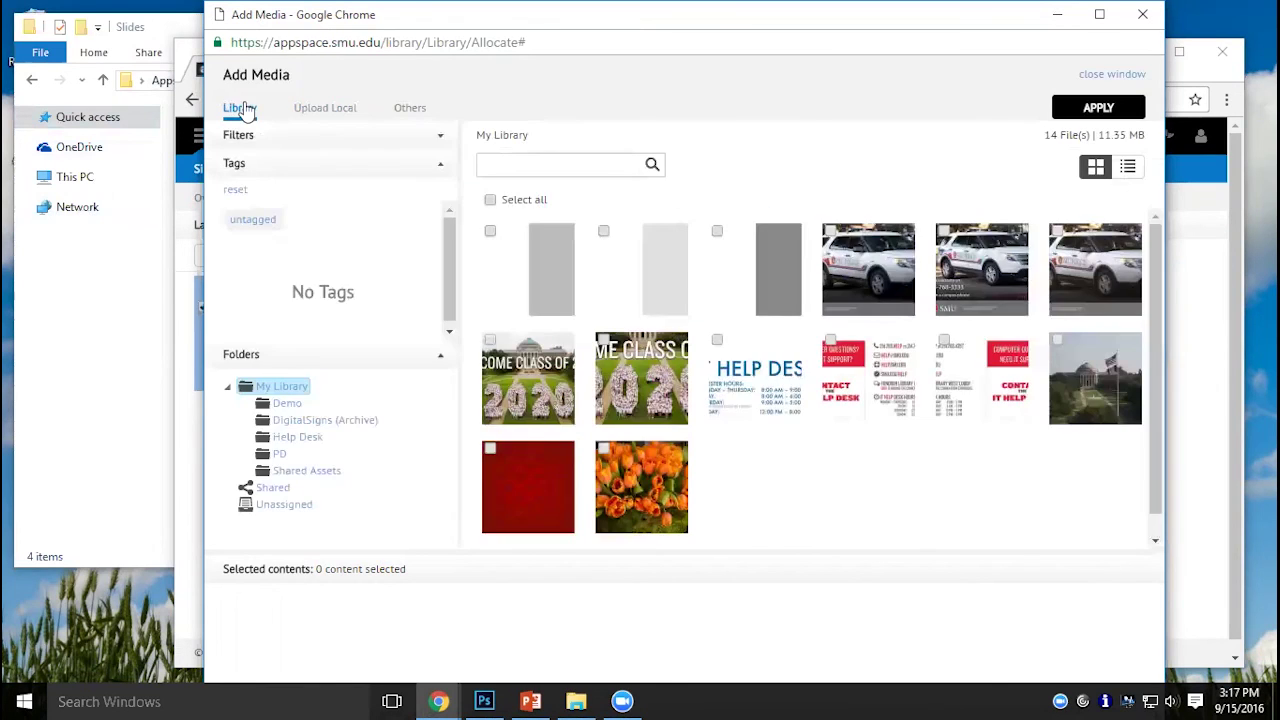
{"action": "left_click", "coordinate": [290, 507]}
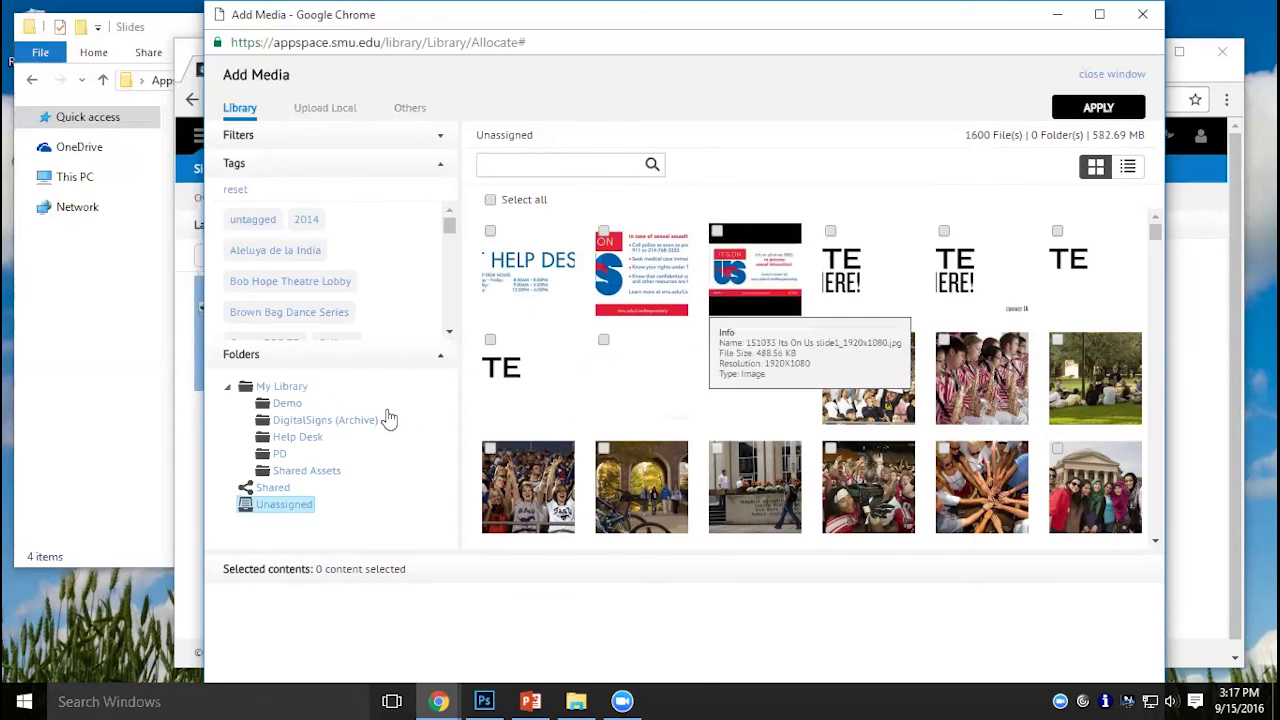
{"action": "left_click", "coordinate": [278, 405]}
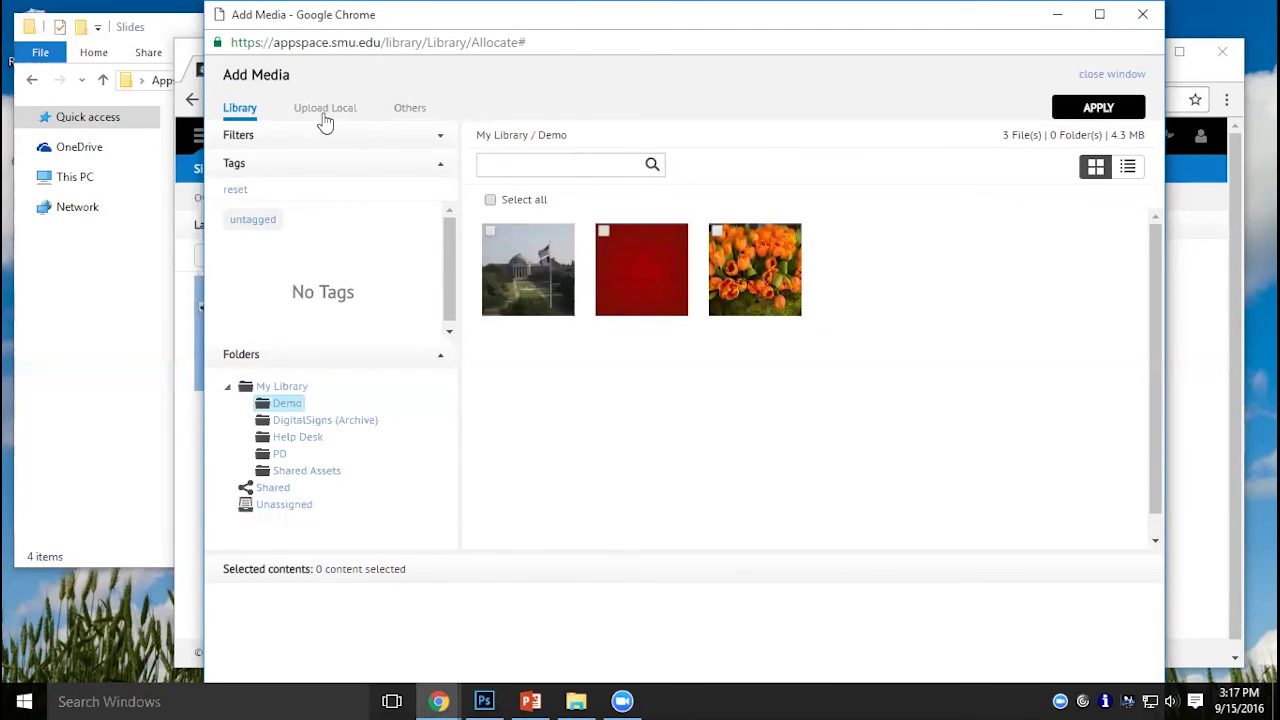
Close Add Media and the layout editor window, leaving without saving.
{"action": "mouse_move", "coordinate": [773, 303]}
{"action": "left_click", "coordinate": [1112, 75]}
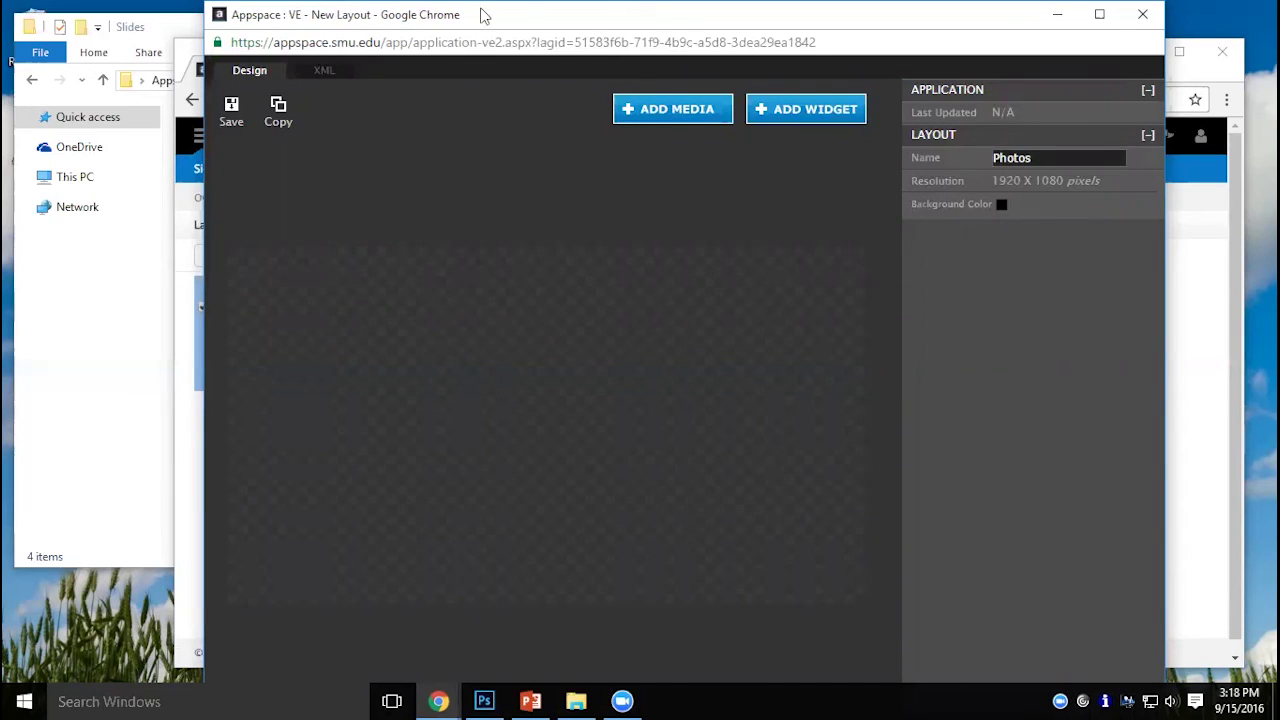
{"action": "left_click_drag", "start_coordinate": [636, 23], "coordinate": [477, 30]}
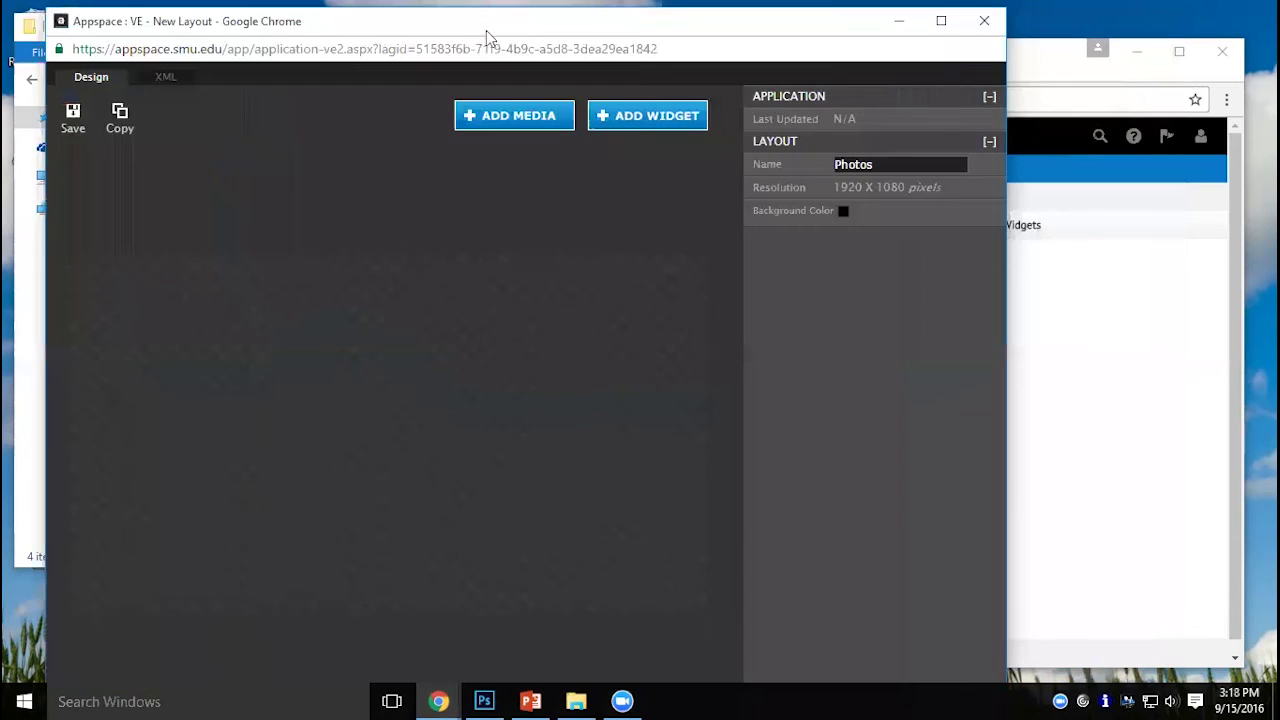
{"action": "left_click", "coordinate": [941, 27]}
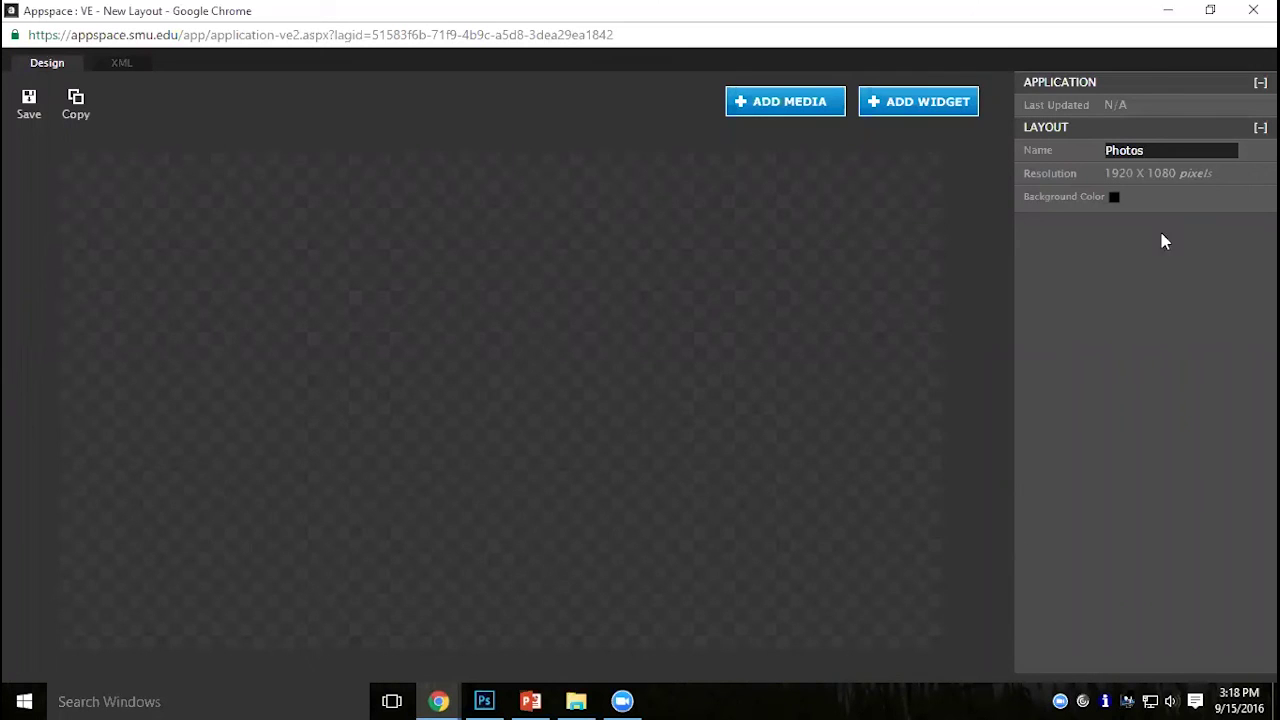
{"action": "left_click", "coordinate": [1253, 10]}
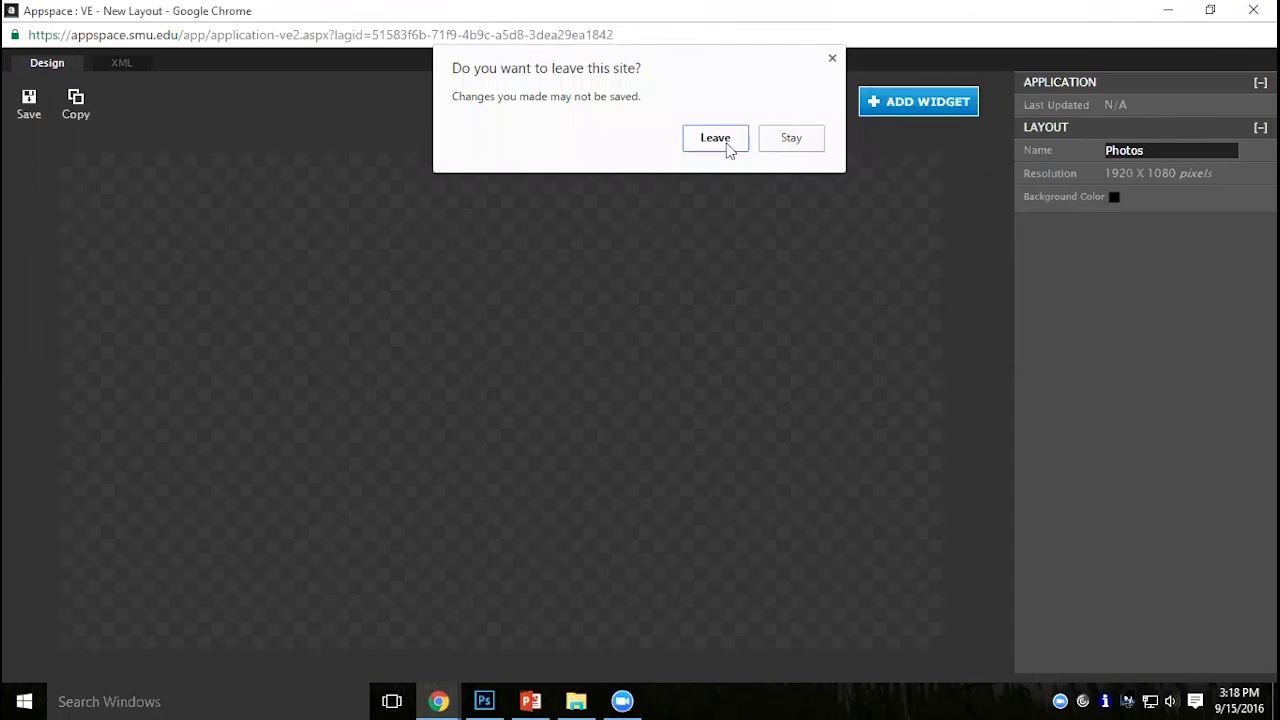
{"action": "left_click", "coordinate": [810, 142]}
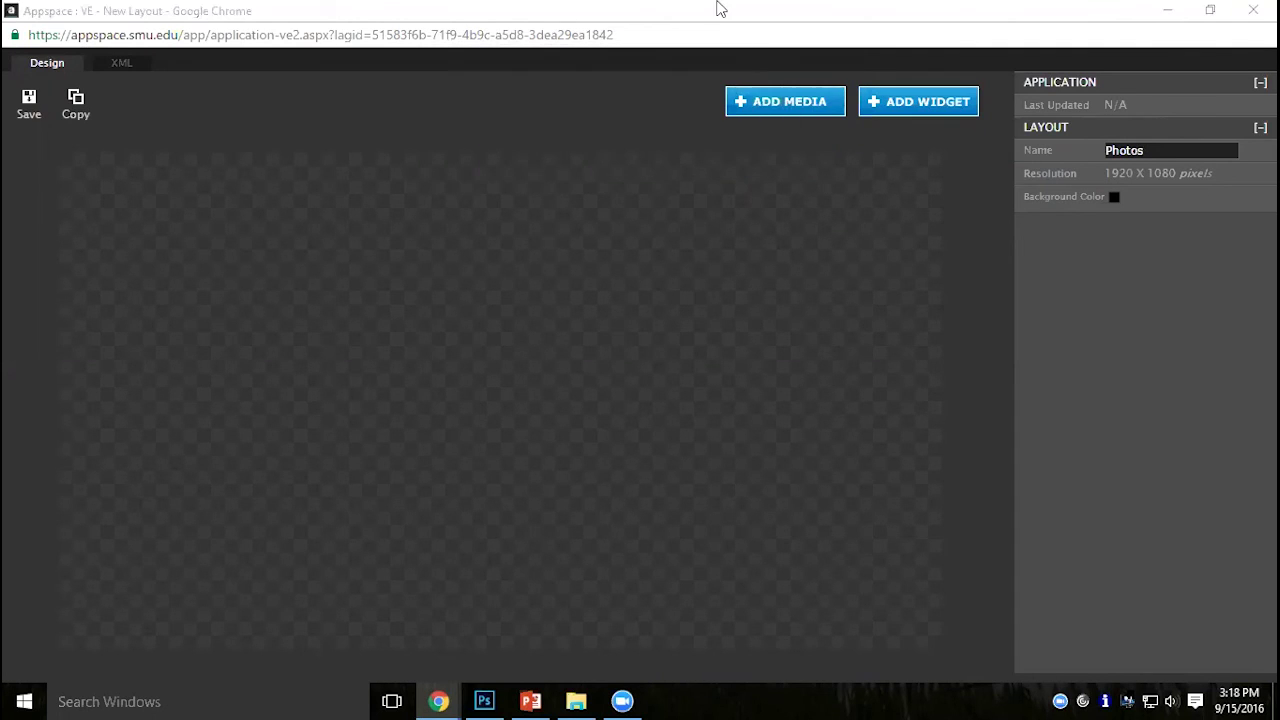
{"action": "left_click", "coordinate": [721, 35]}
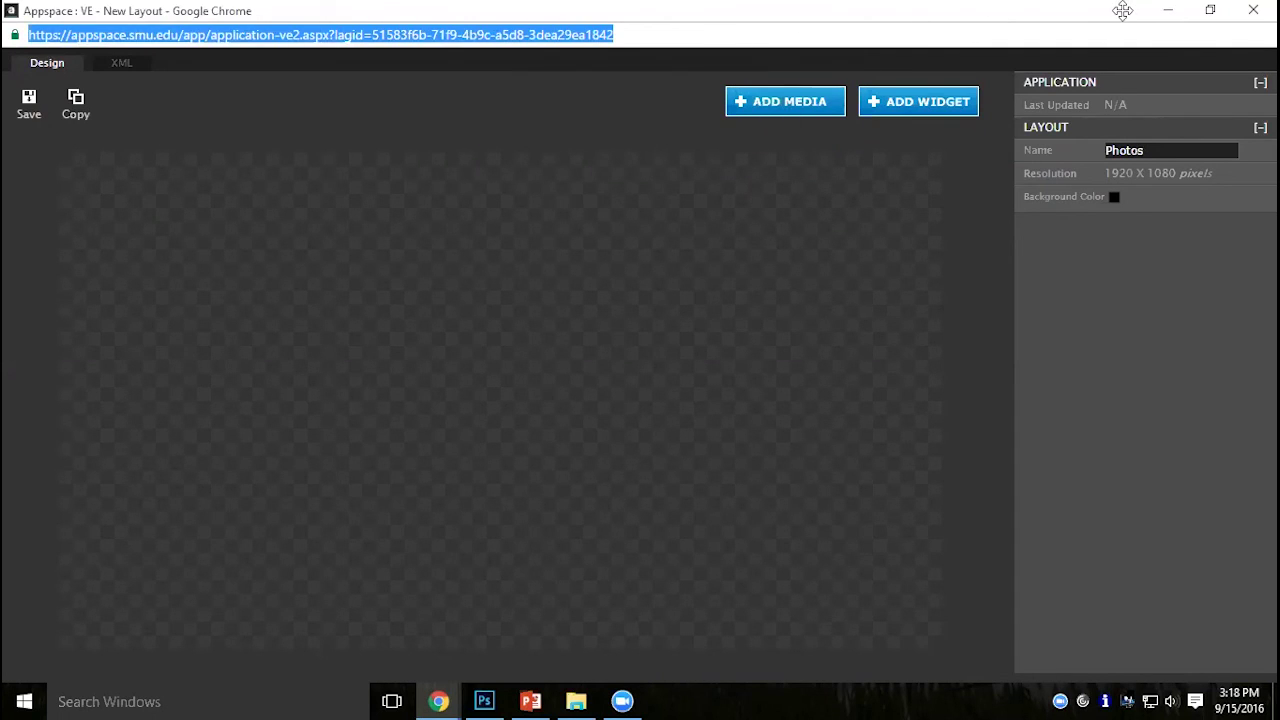
{"action": "left_click", "coordinate": [1210, 10]}
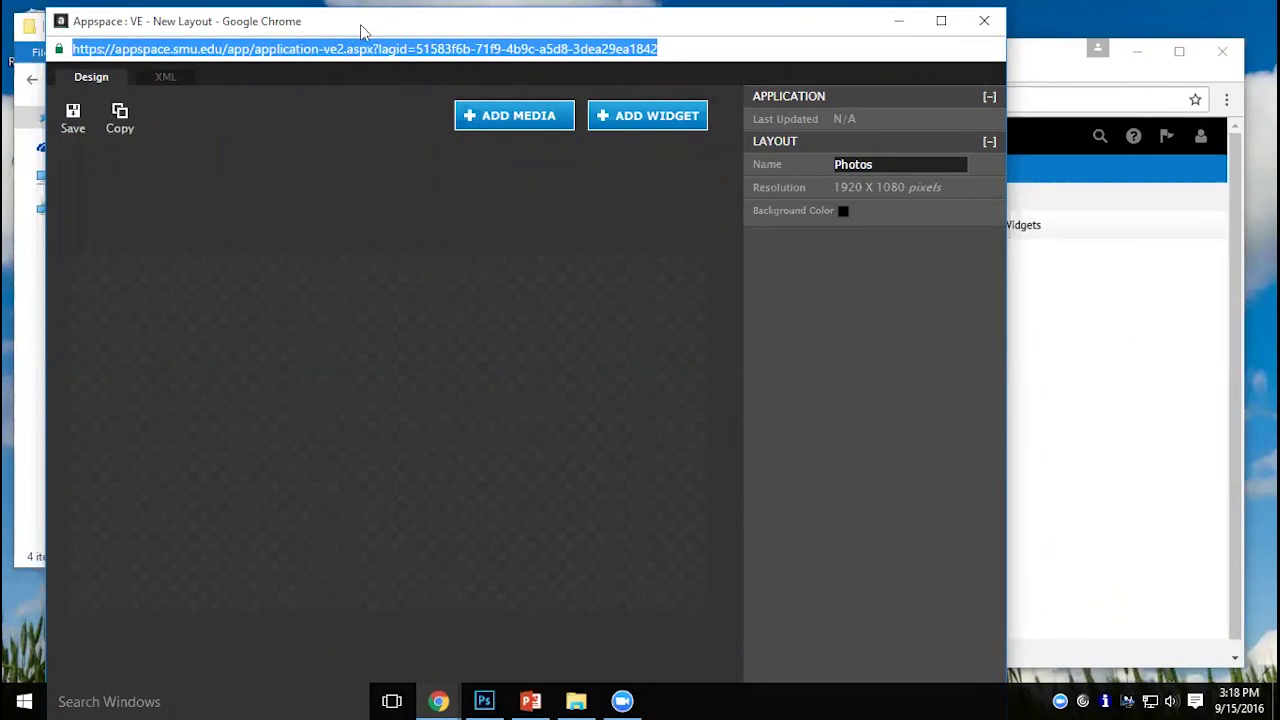
{"action": "left_click_drag", "start_coordinate": [362, 32], "coordinate": [288, 46]}
{"action": "left_click", "coordinate": [910, 35]}
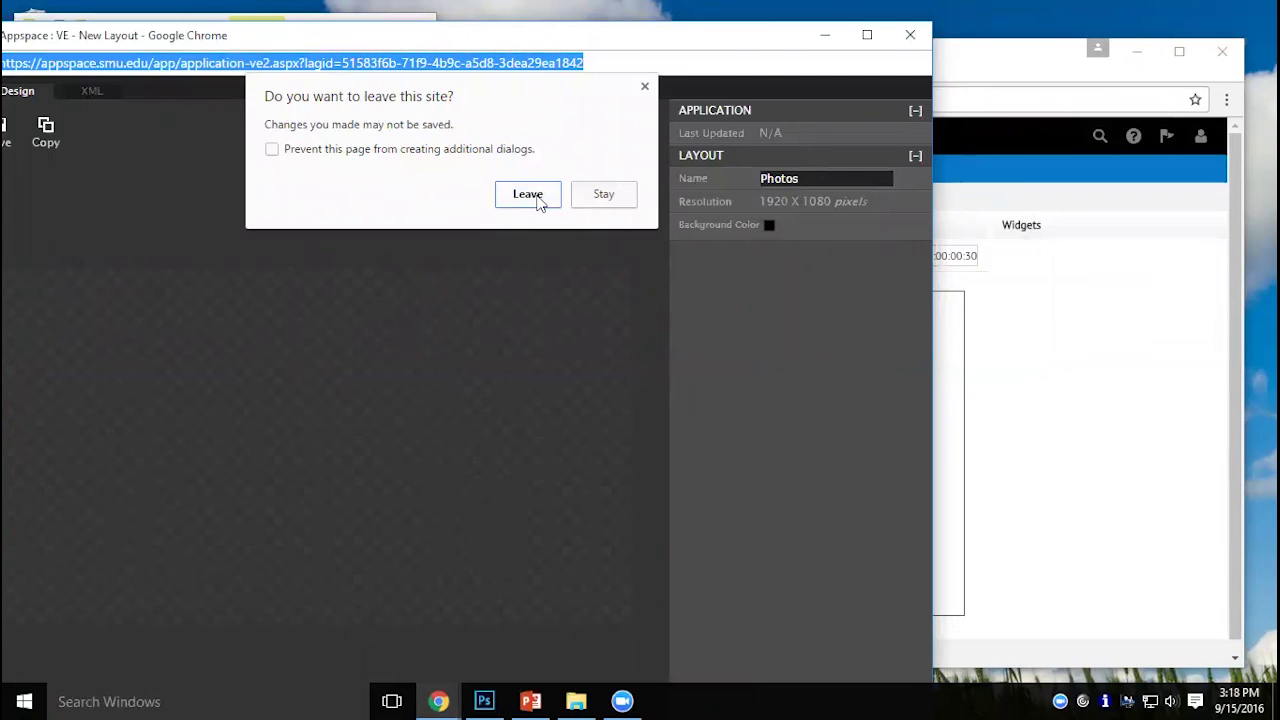
{"action": "left_click", "coordinate": [528, 194]}
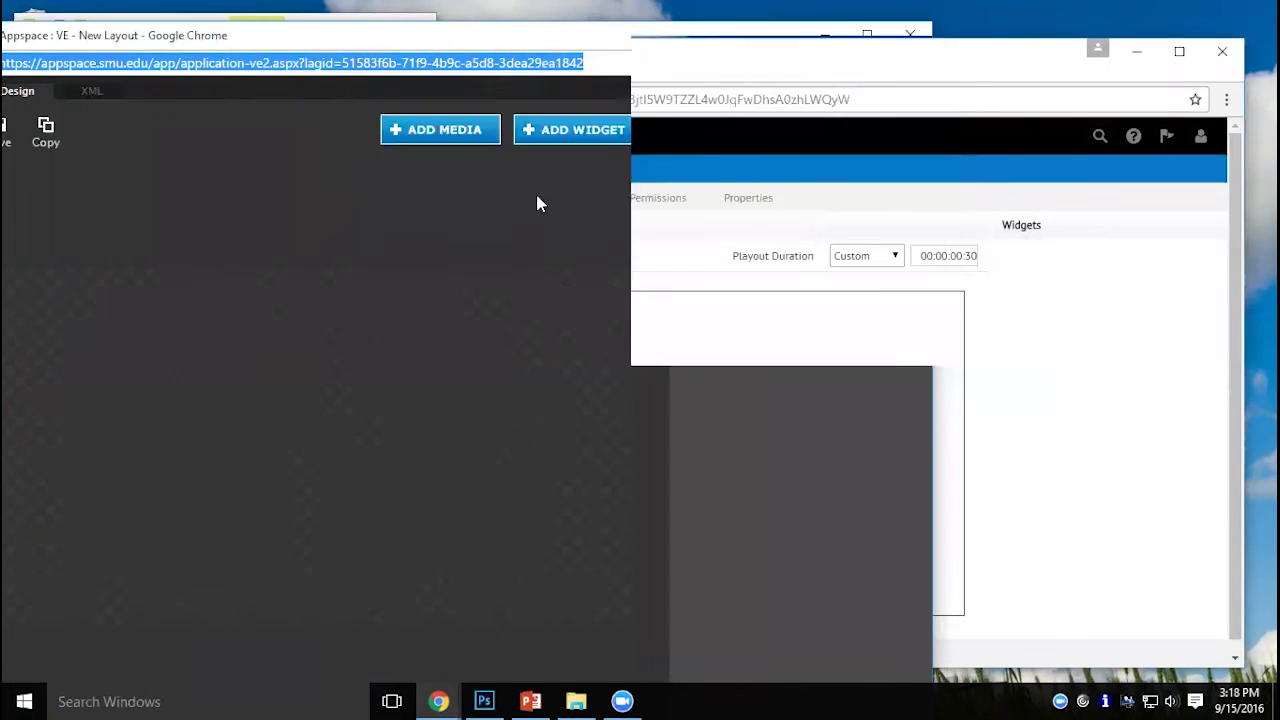
Navigate to Content > Library and view the Demo folder.
{"action": "left_click", "coordinate": [1103, 53]}
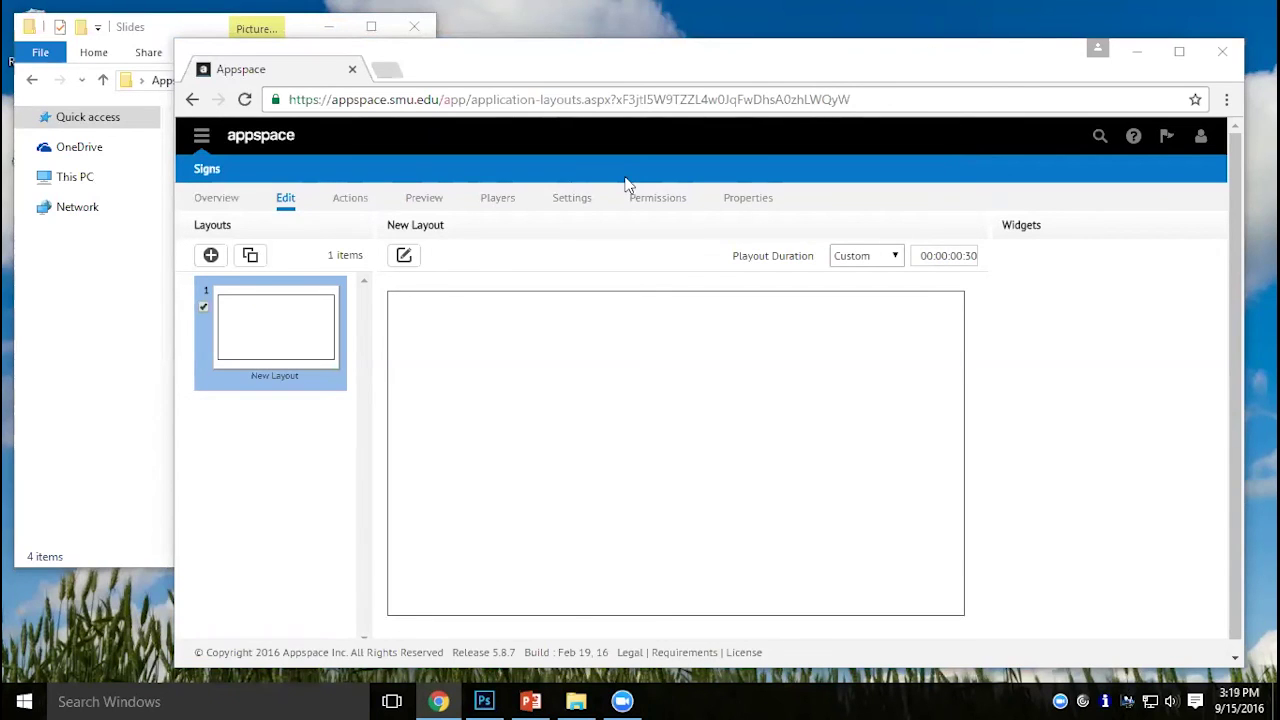
{"action": "left_click", "coordinate": [201, 140]}
{"action": "mouse_move", "coordinate": [217, 224]}
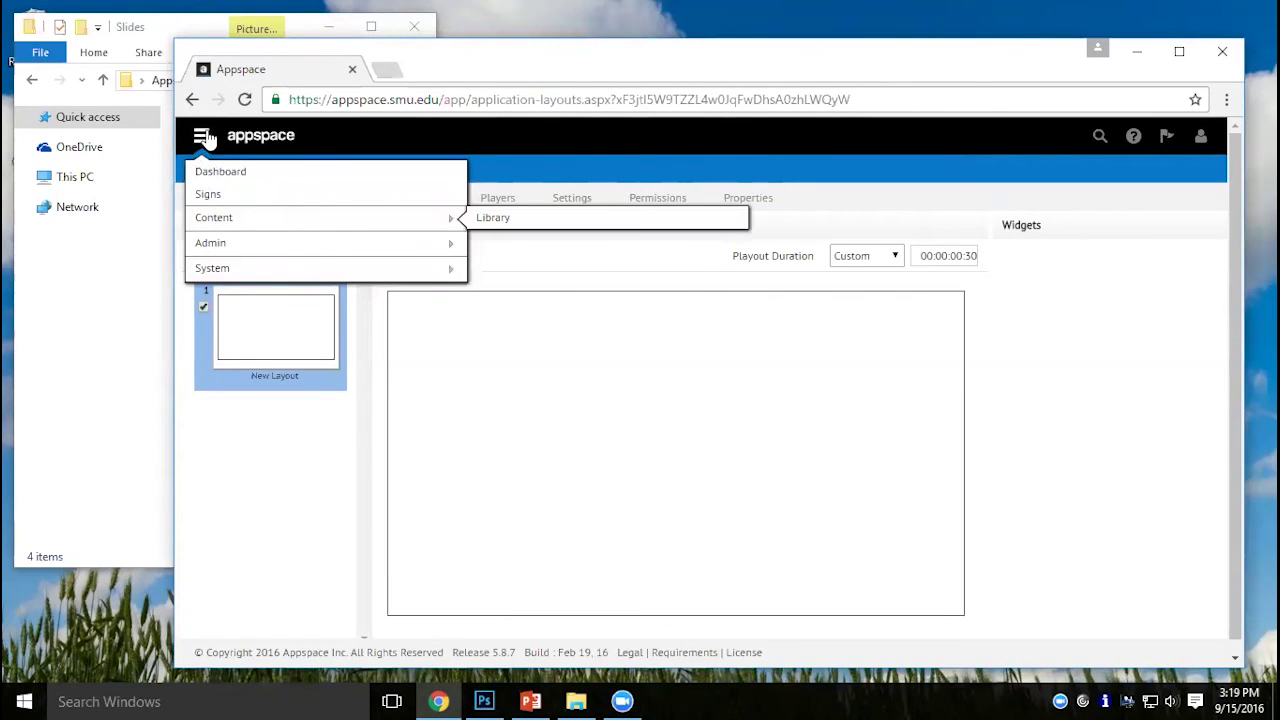
{"action": "left_click", "coordinate": [488, 228]}
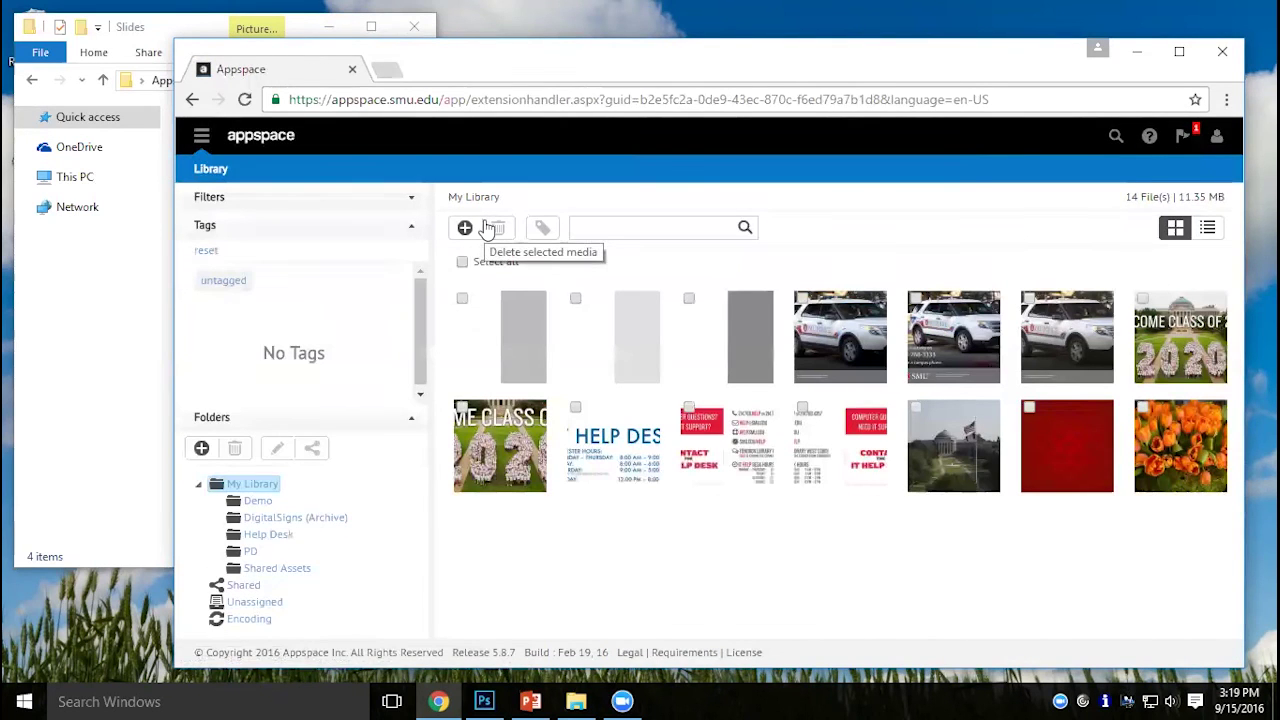
{"action": "left_click", "coordinate": [258, 501]}
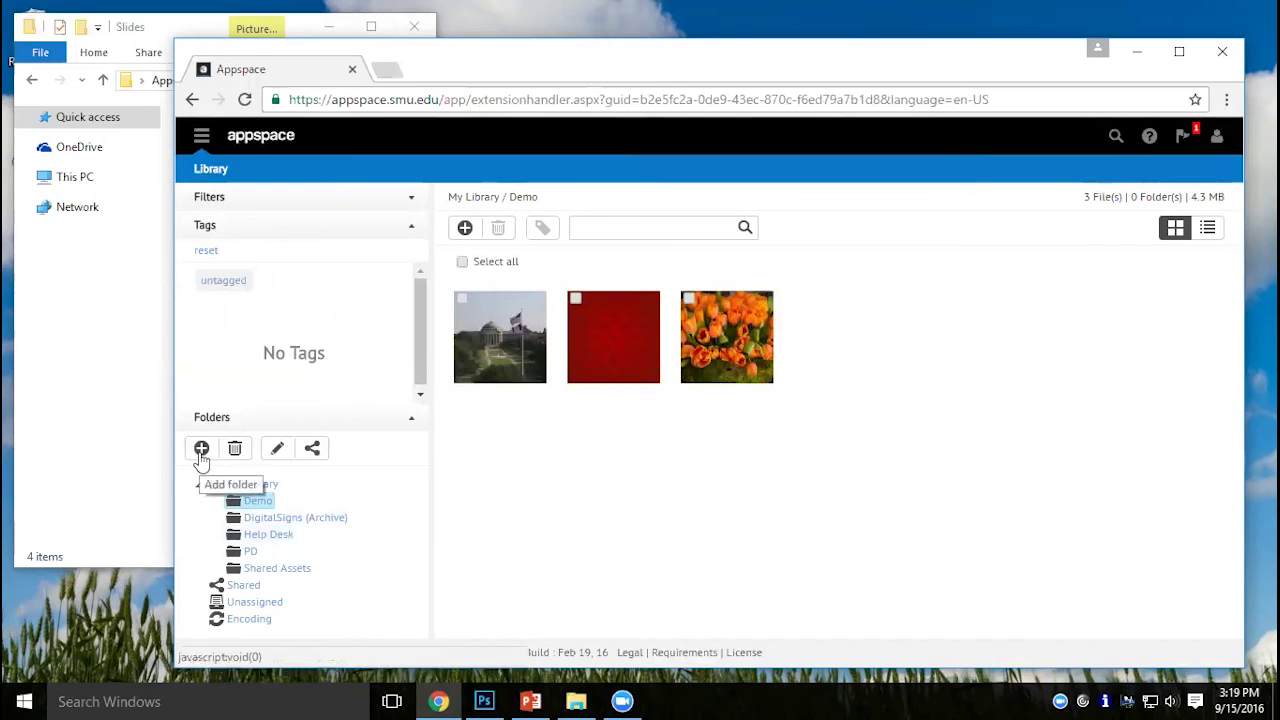
Add a folder named 'NewDemo' under My Library and open it.
{"action": "left_click", "coordinate": [256, 486]}
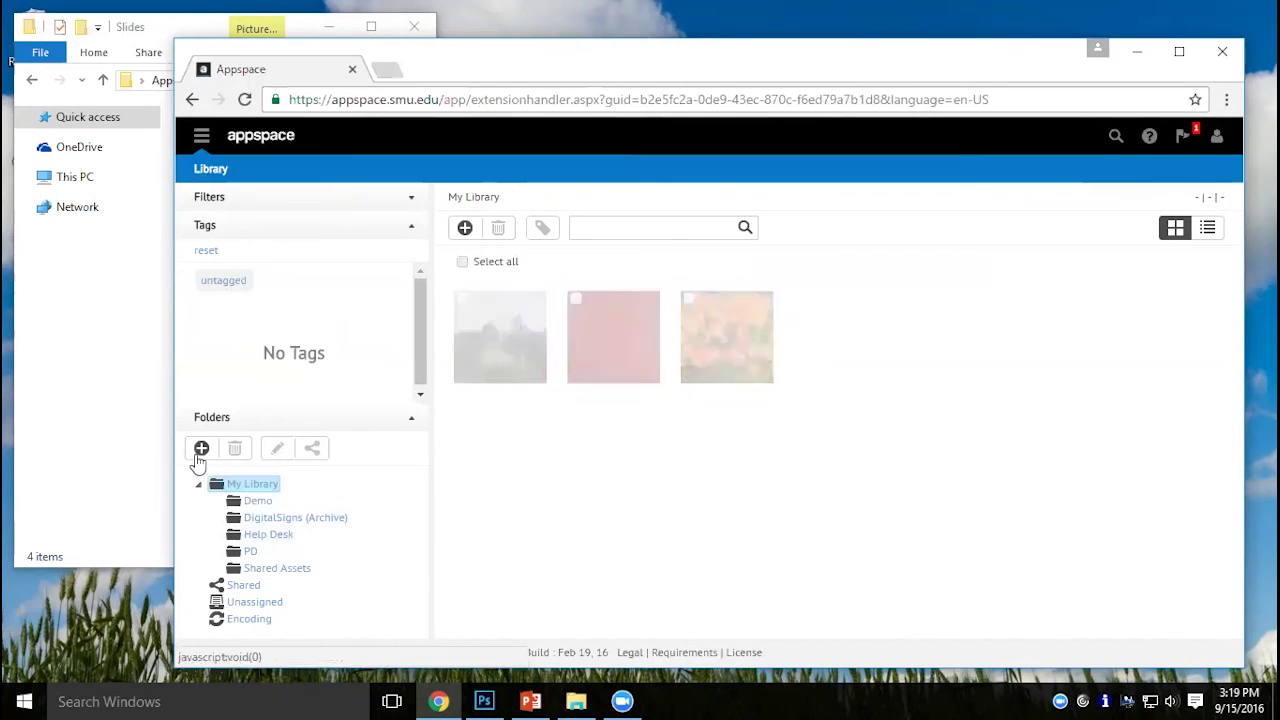
{"action": "left_click", "coordinate": [201, 448]}
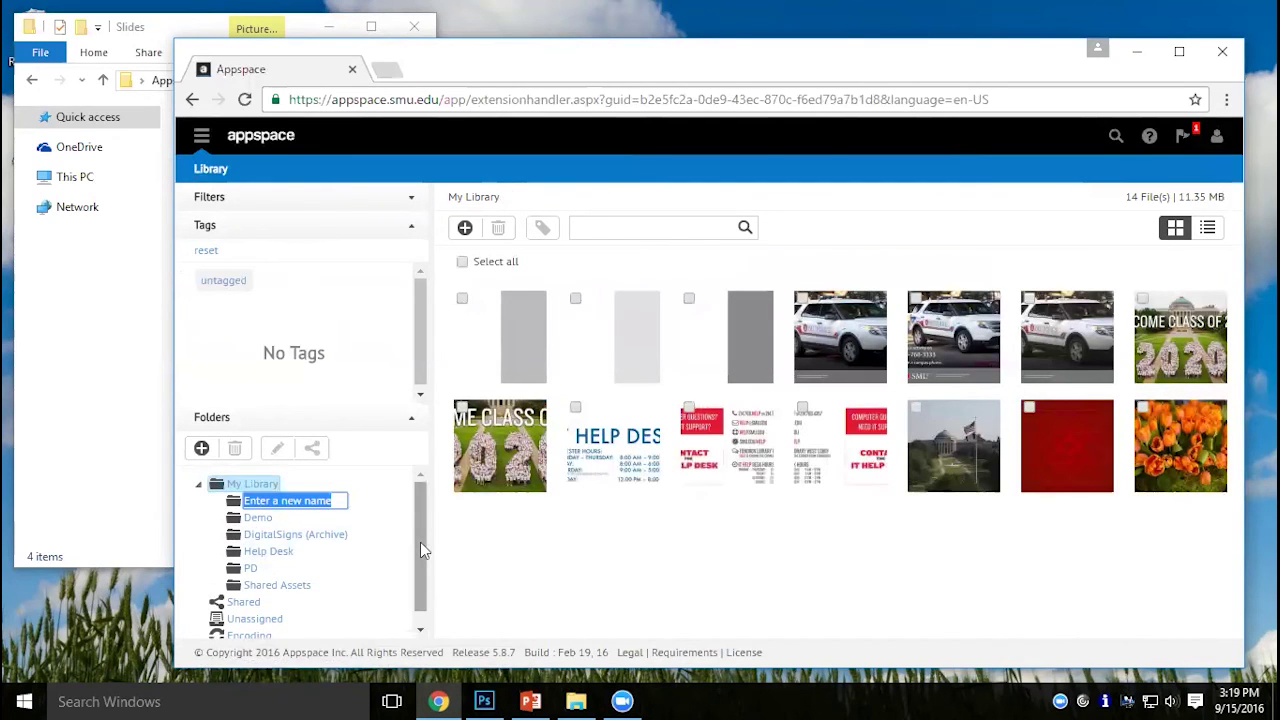
{"action": "type", "text": "New"}
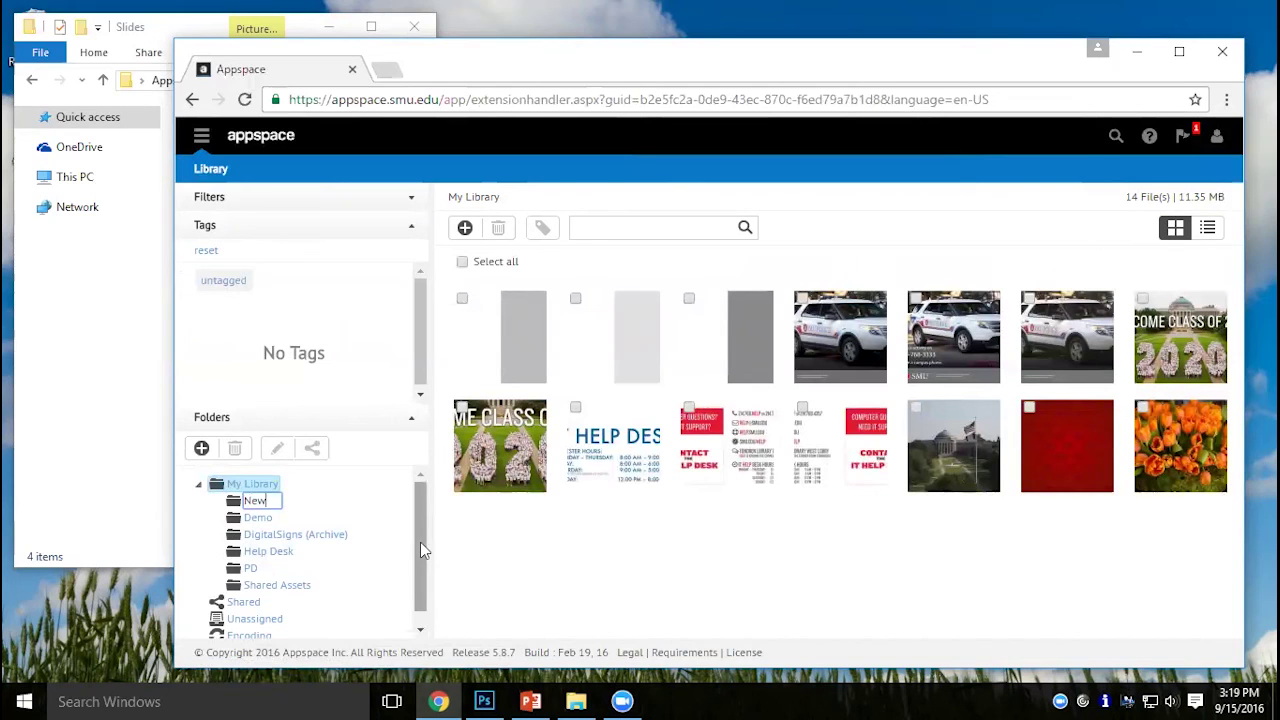
{"action": "type", "text": "Demo"}
{"action": "key", "text": "Return"}
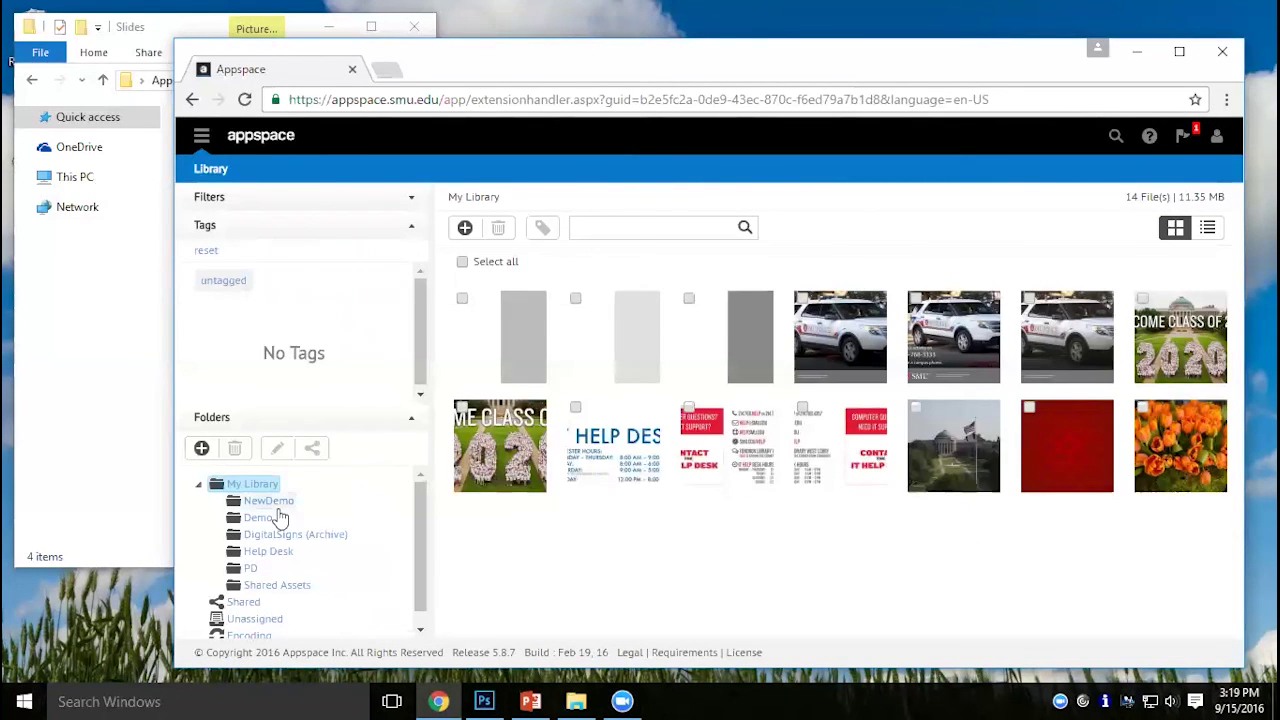
{"action": "left_click", "coordinate": [276, 503]}
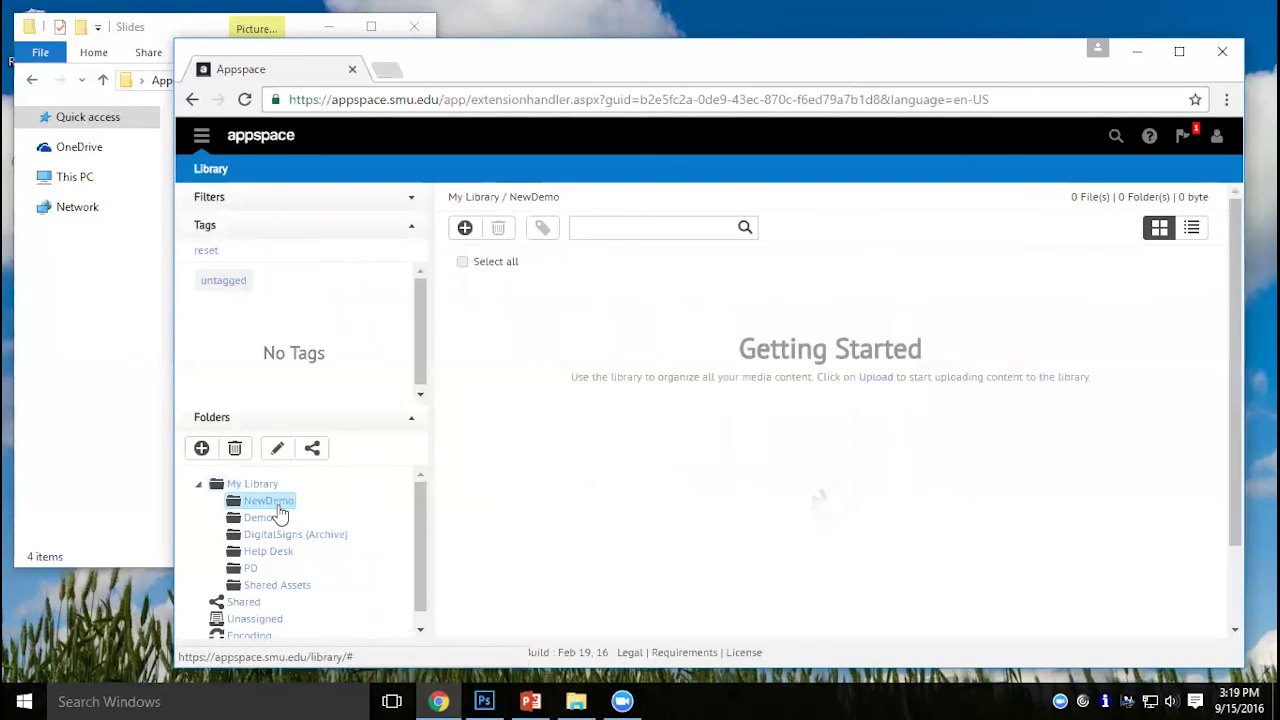
Upload all six photos from Appspace Demo > Photos, including WeatherBkgd, into the NewDemo folder.
{"action": "left_click", "coordinate": [464, 236]}
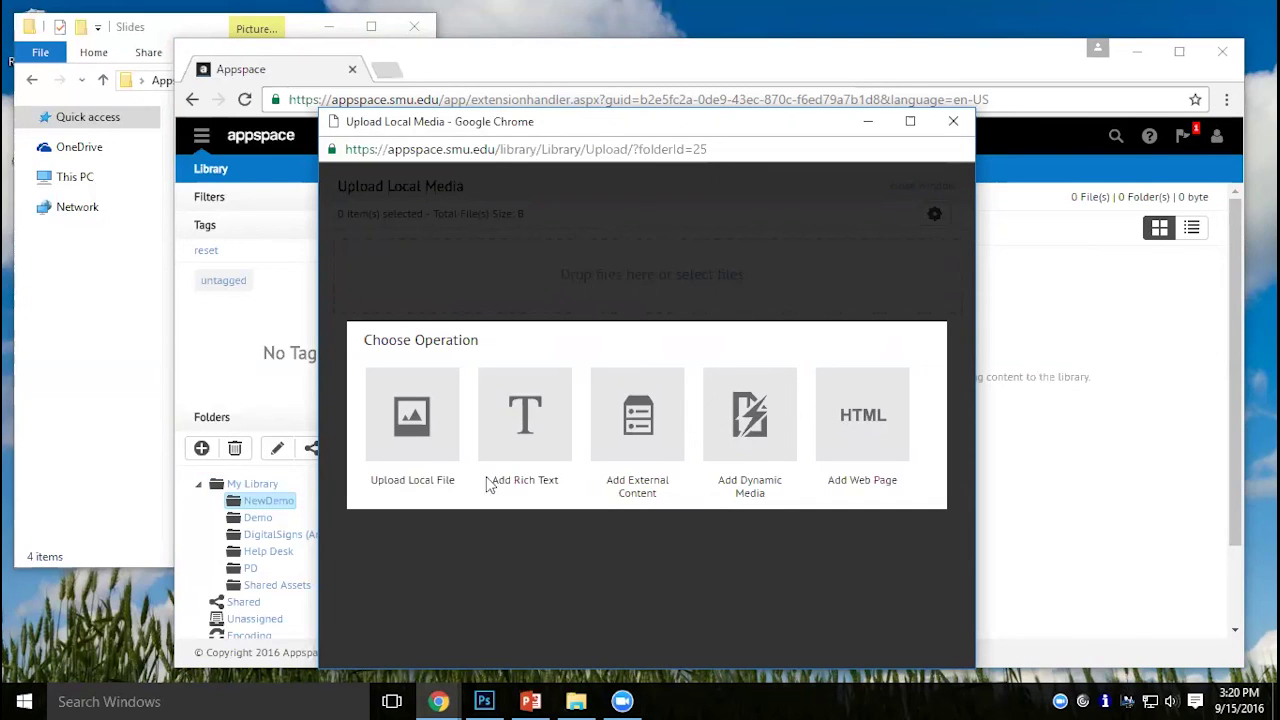
{"action": "left_click", "coordinate": [422, 438]}
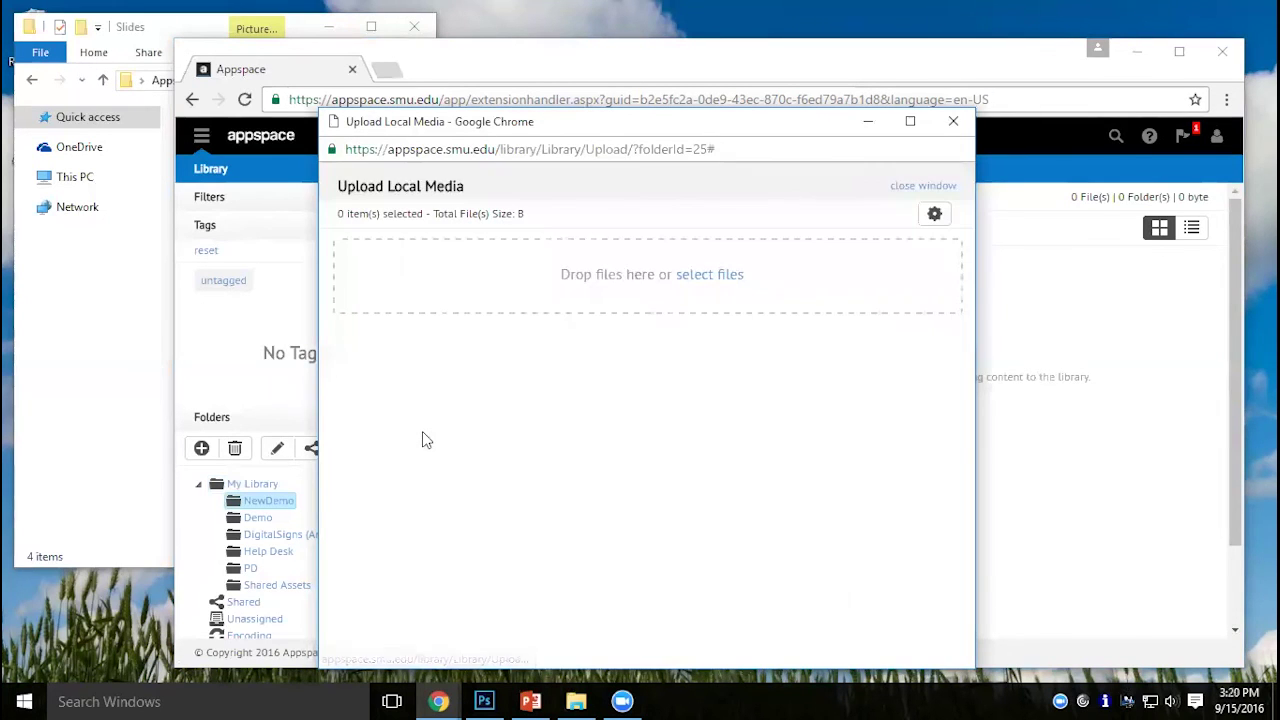
{"action": "left_click", "coordinate": [731, 278]}
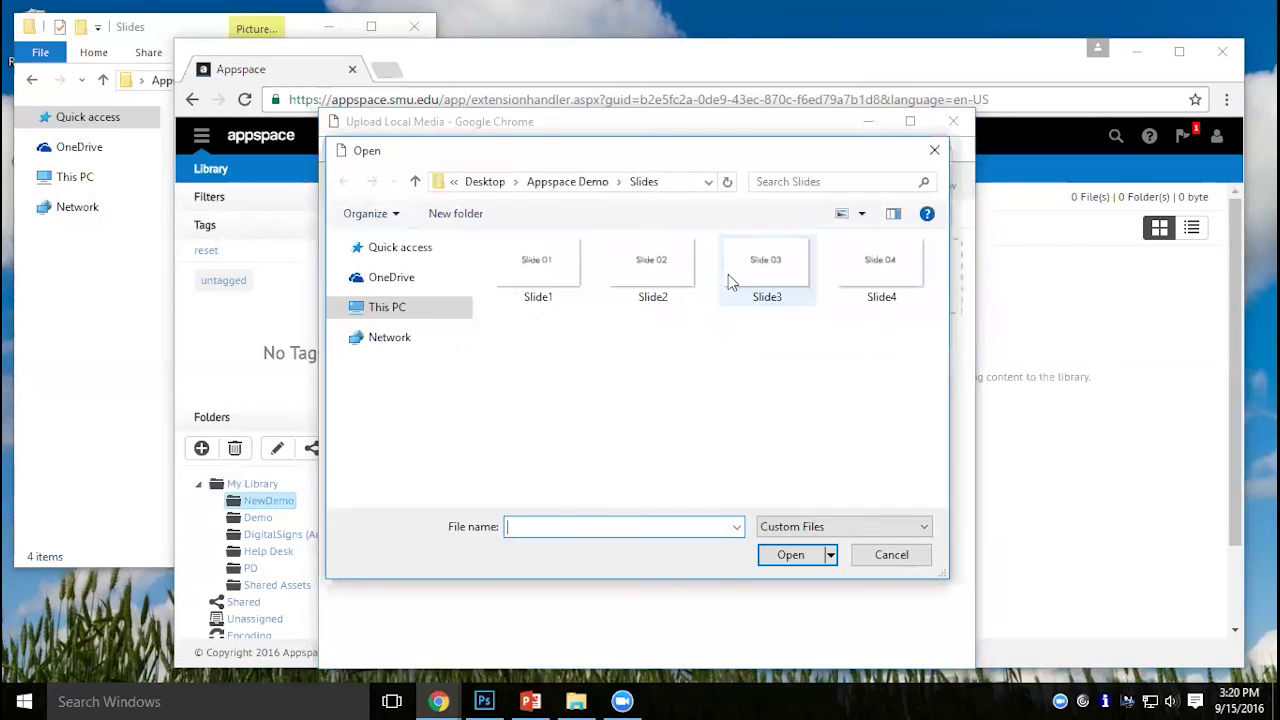
{"action": "left_click", "coordinate": [585, 185]}
{"action": "double_click", "coordinate": [530, 267]}
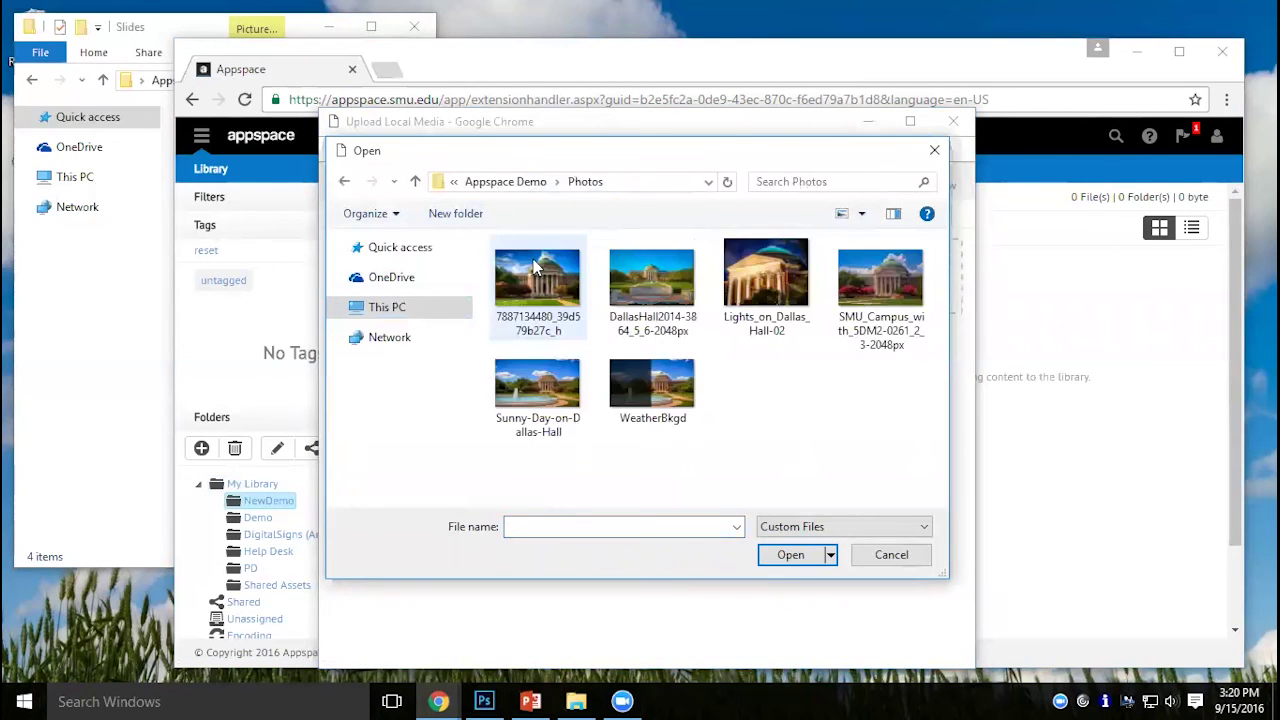
{"action": "left_click", "coordinate": [652, 385]}
{"action": "key", "text": "ctrl+a"}
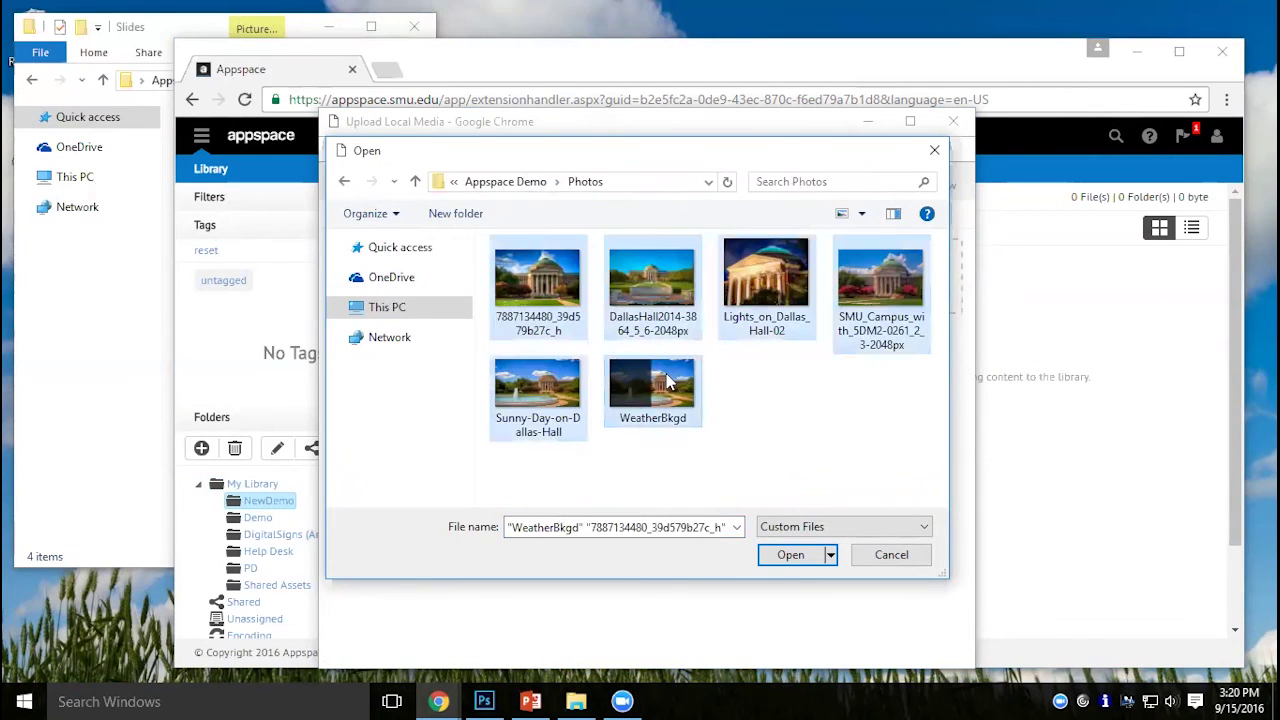
{"action": "left_click", "coordinate": [790, 555]}
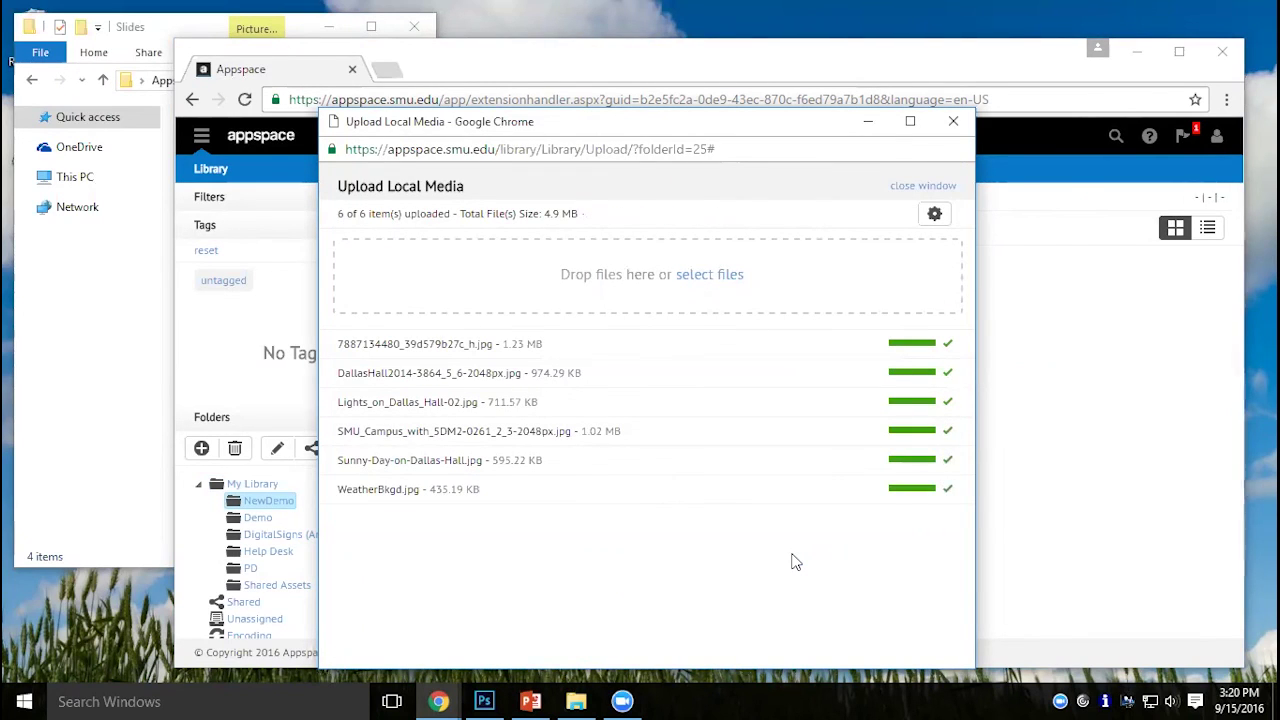
{"action": "left_click", "coordinate": [909, 189]}
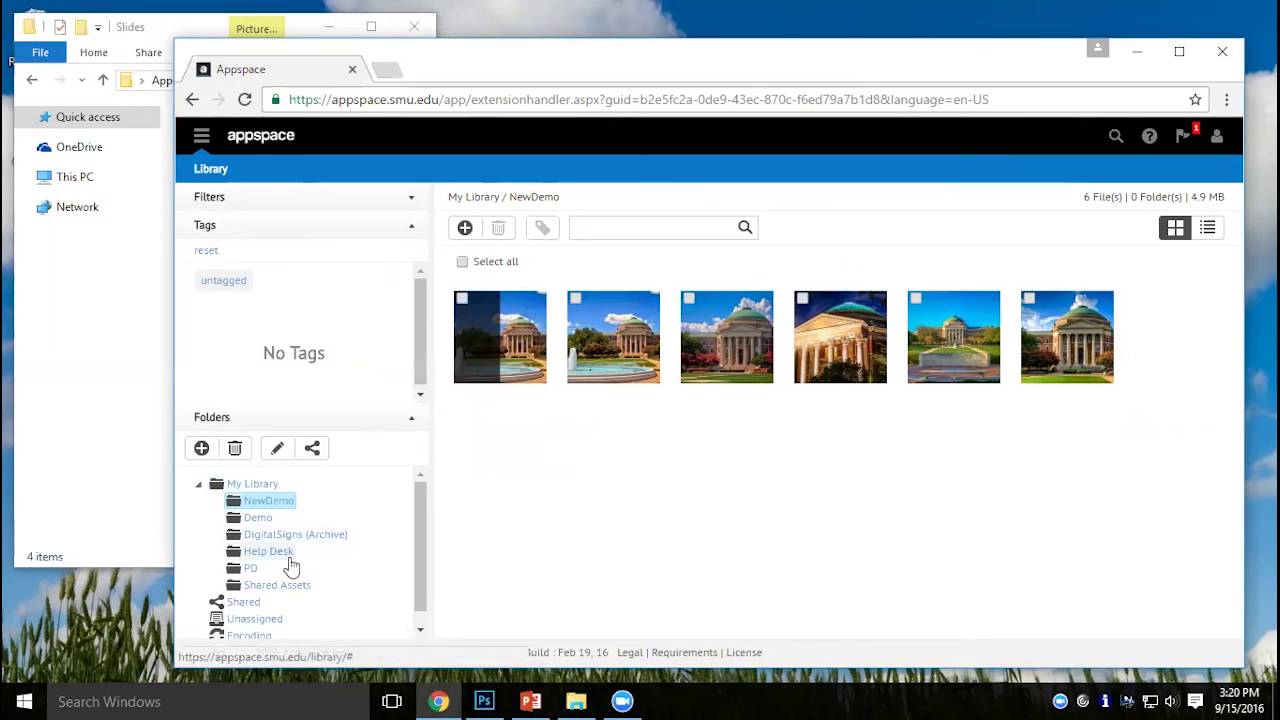
Tag the WeatherBkgd image with a new 'ForWidgets' tag.
{"action": "left_click", "coordinate": [577, 299]}
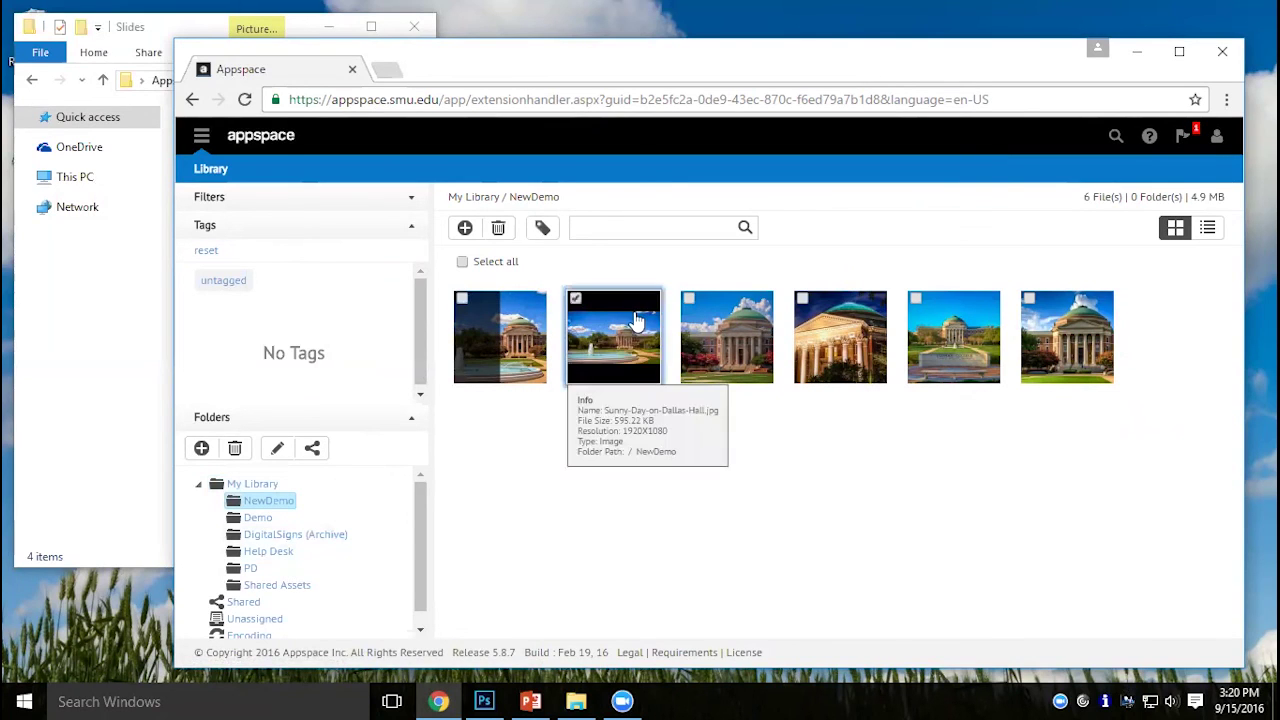
{"action": "left_click", "coordinate": [541, 229]}
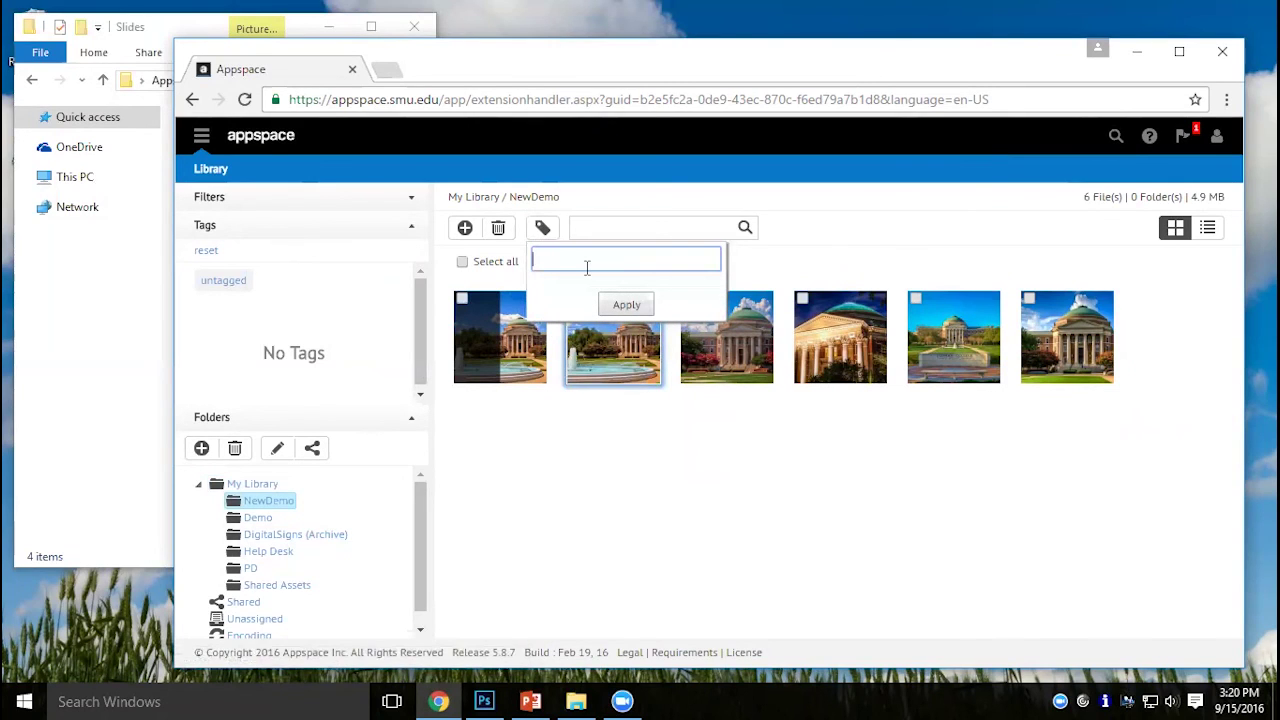
{"action": "left_click", "coordinate": [529, 480]}
{"action": "left_click", "coordinate": [552, 303]}
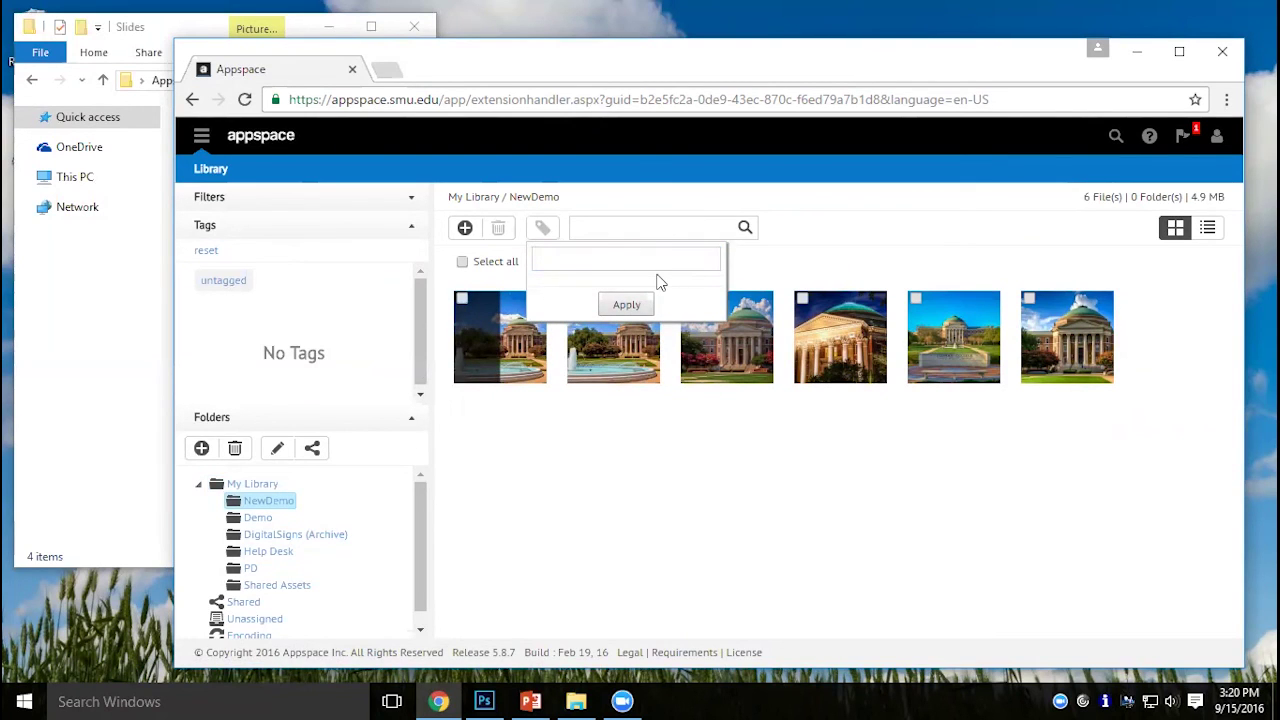
{"action": "left_click", "coordinate": [632, 304]}
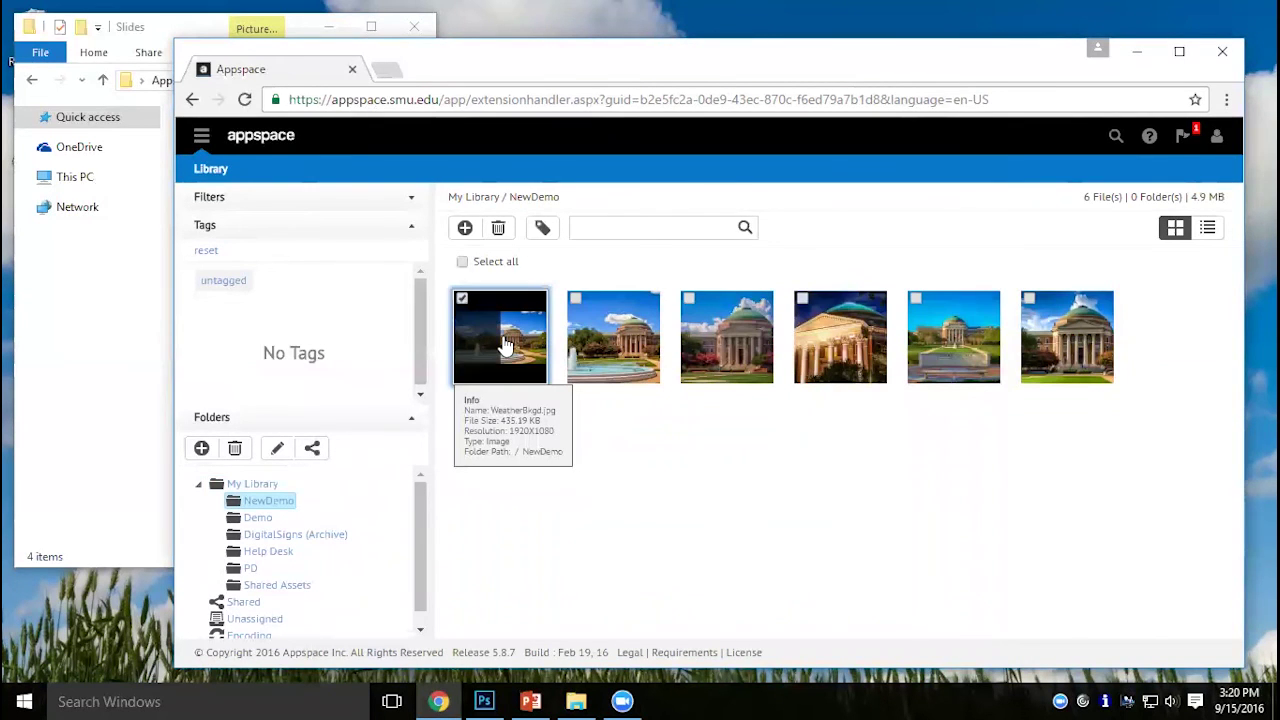
{"action": "left_click", "coordinate": [542, 227]}
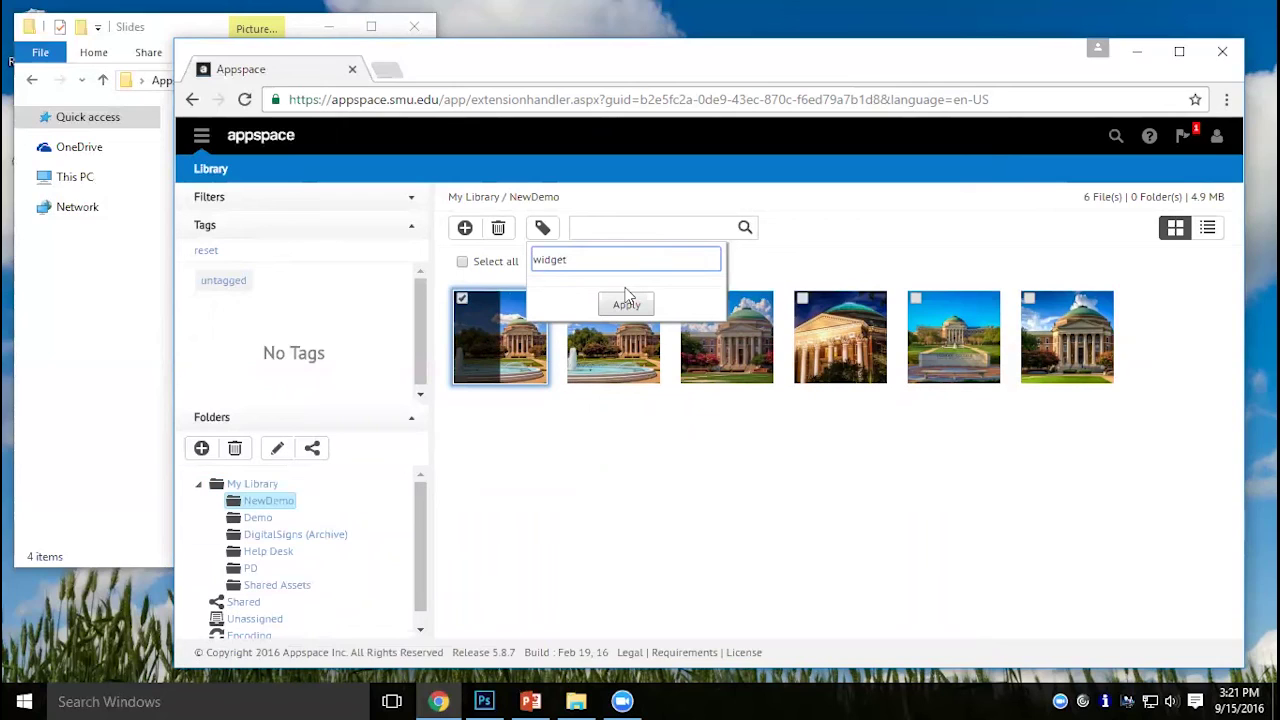
{"action": "type", "text": "For"}
{"action": "key", "text": "Delete"}
{"action": "type", "text": "W"}
{"action": "left_click", "coordinate": [626, 303]}
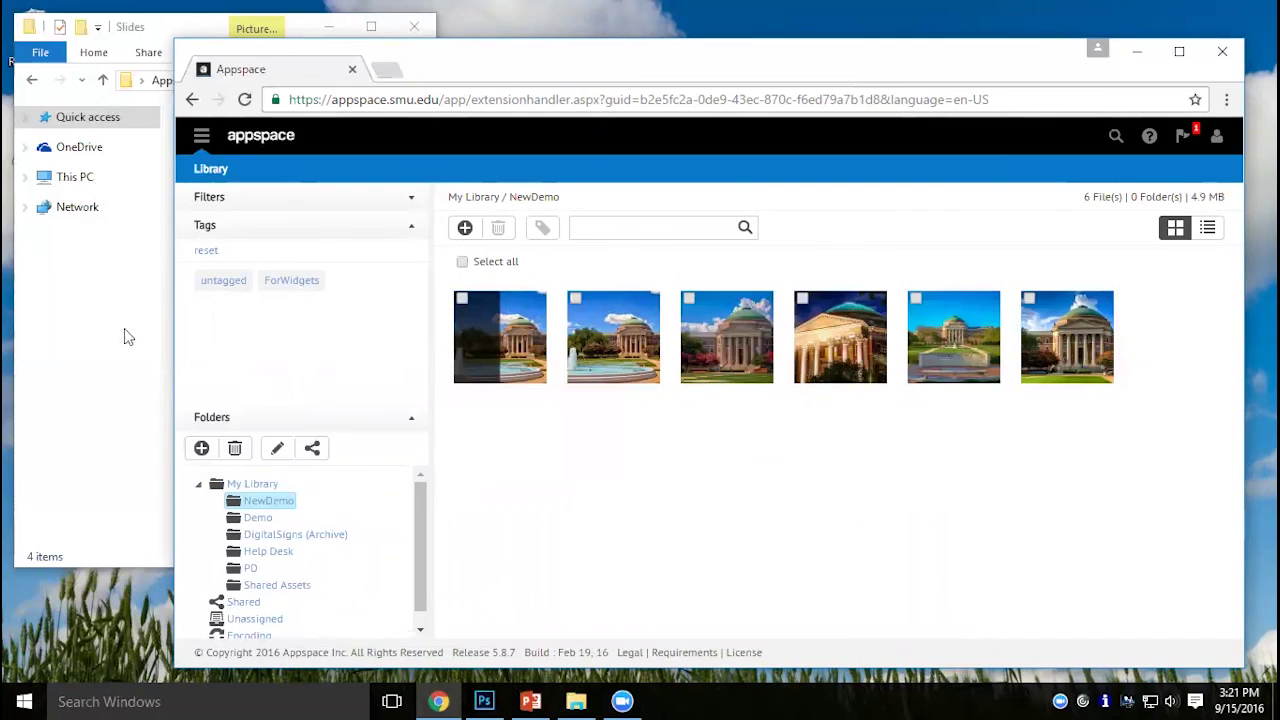
Try the ForWidgets and untagged tag filters, then reset all filters.
{"action": "left_click", "coordinate": [300, 285]}
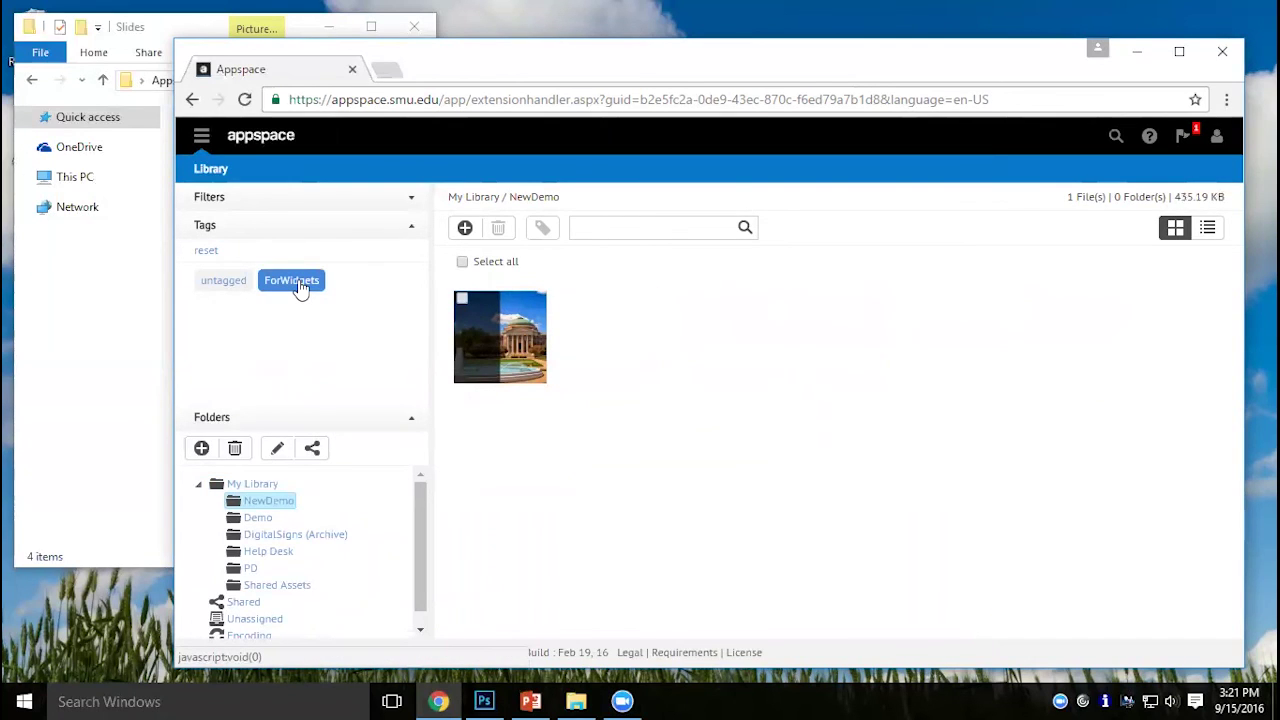
{"action": "left_click", "coordinate": [210, 295]}
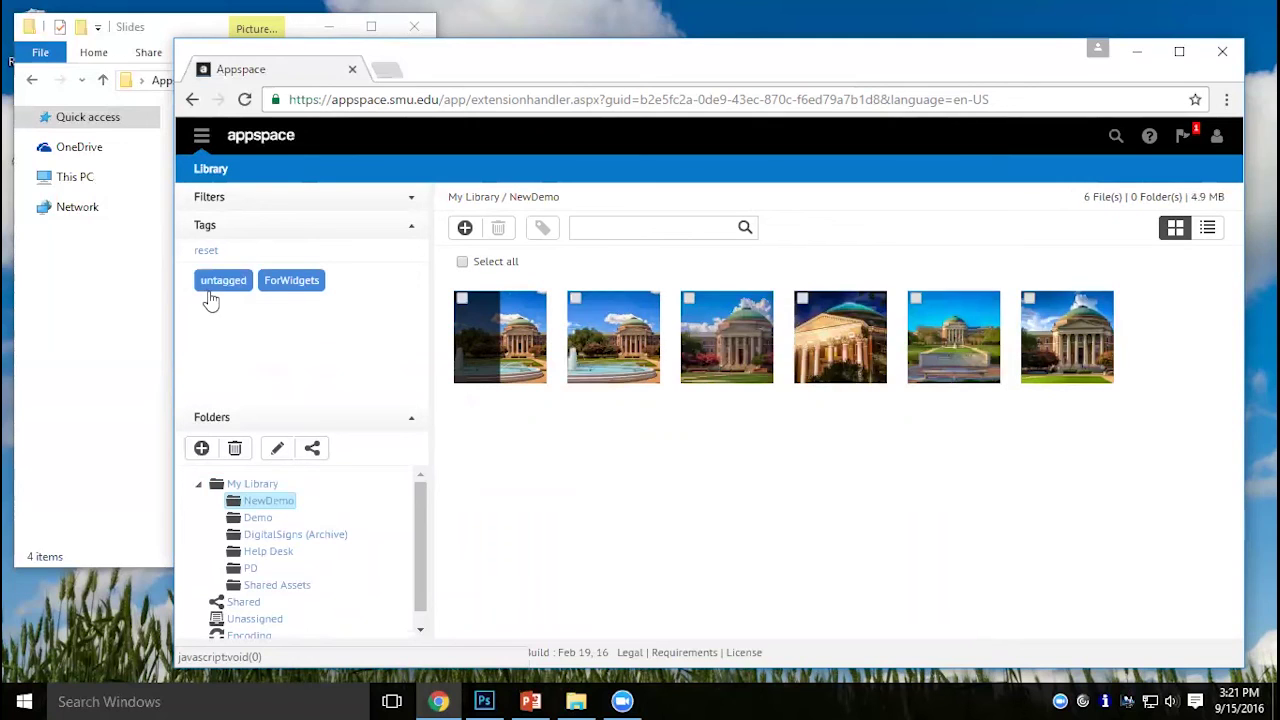
{"action": "left_click", "coordinate": [206, 254]}
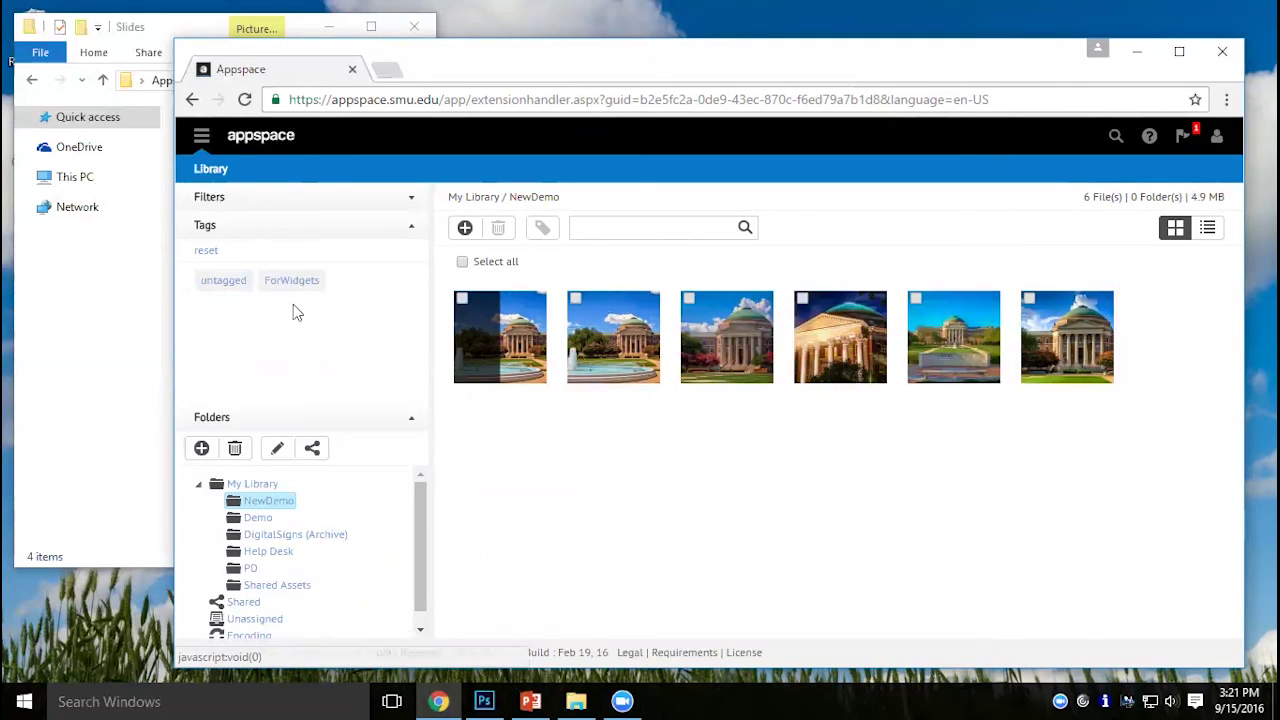
Go to Signs > Demo > Edit and open New Layout in the visual editor.
{"action": "left_click", "coordinate": [201, 135]}
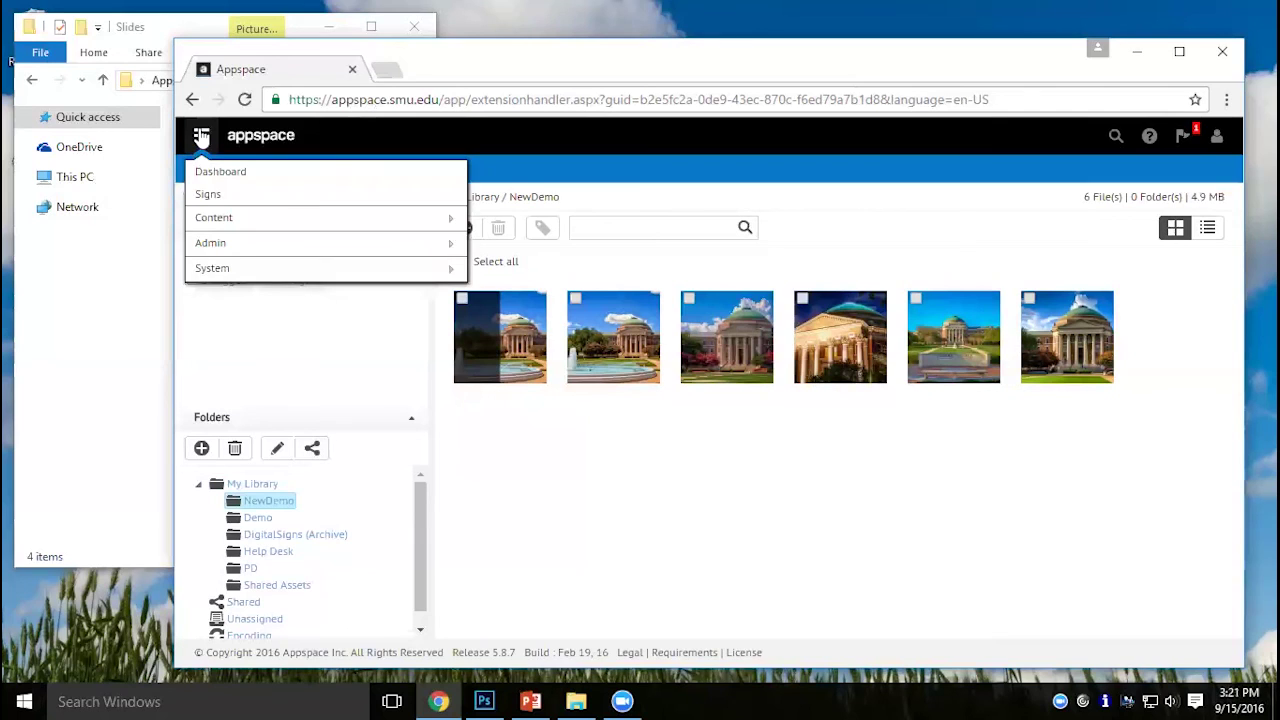
{"action": "left_click", "coordinate": [211, 198]}
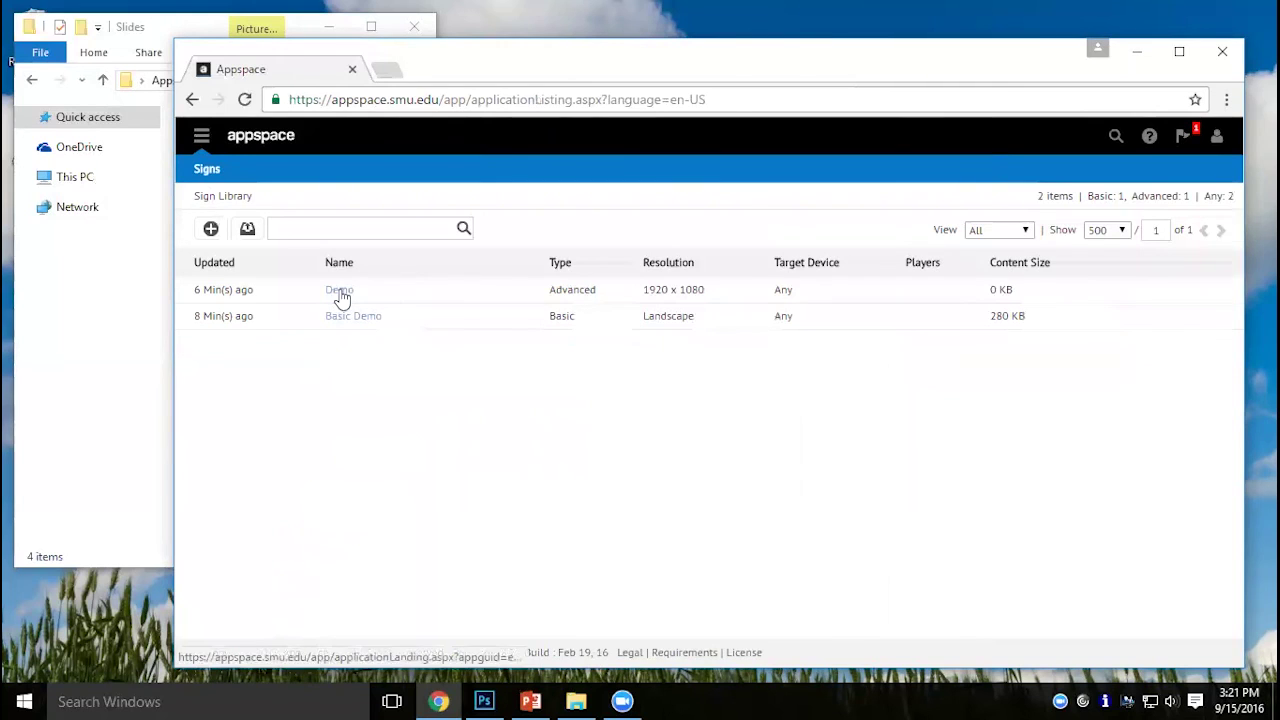
{"action": "left_click", "coordinate": [339, 291]}
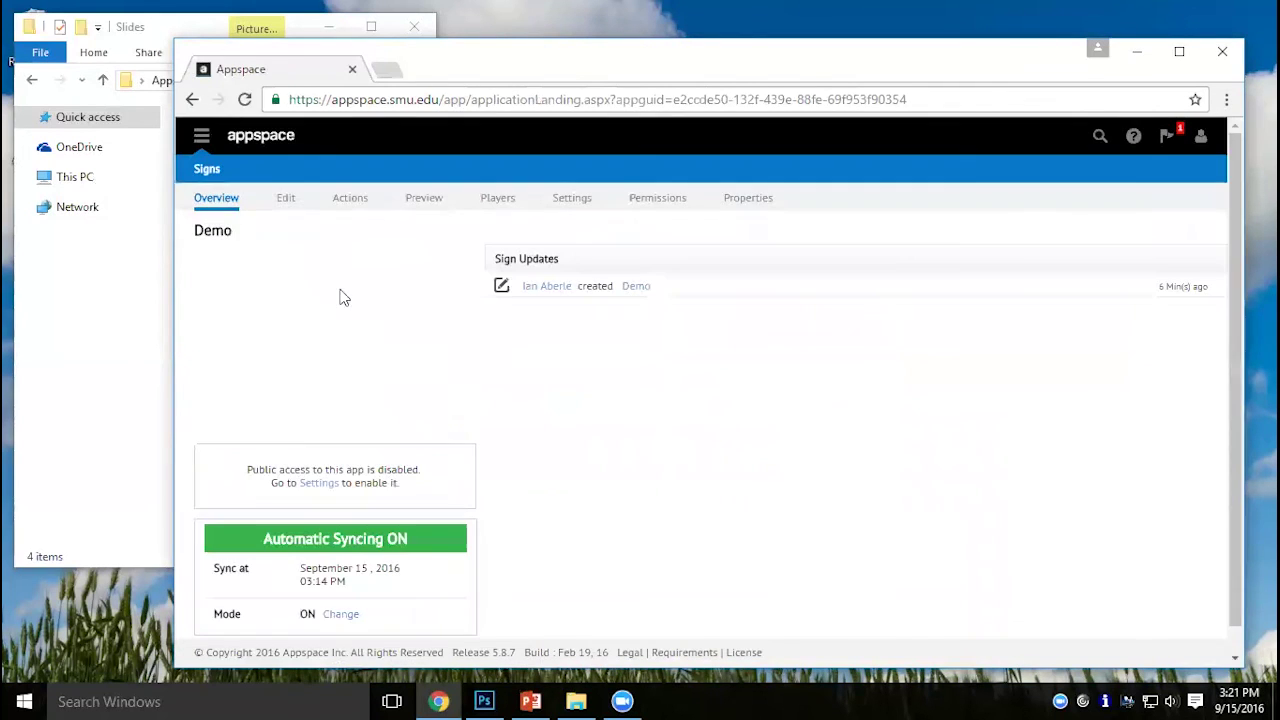
{"action": "left_click", "coordinate": [291, 201]}
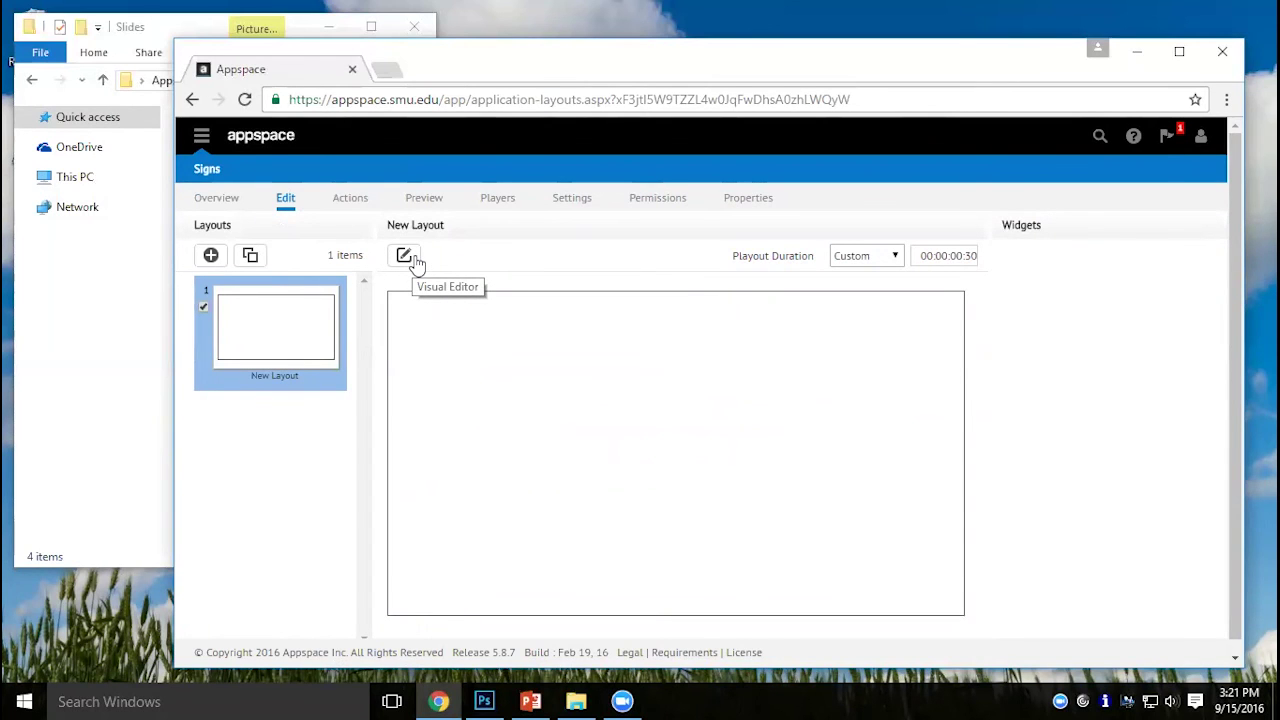
{"action": "left_click", "coordinate": [405, 256]}
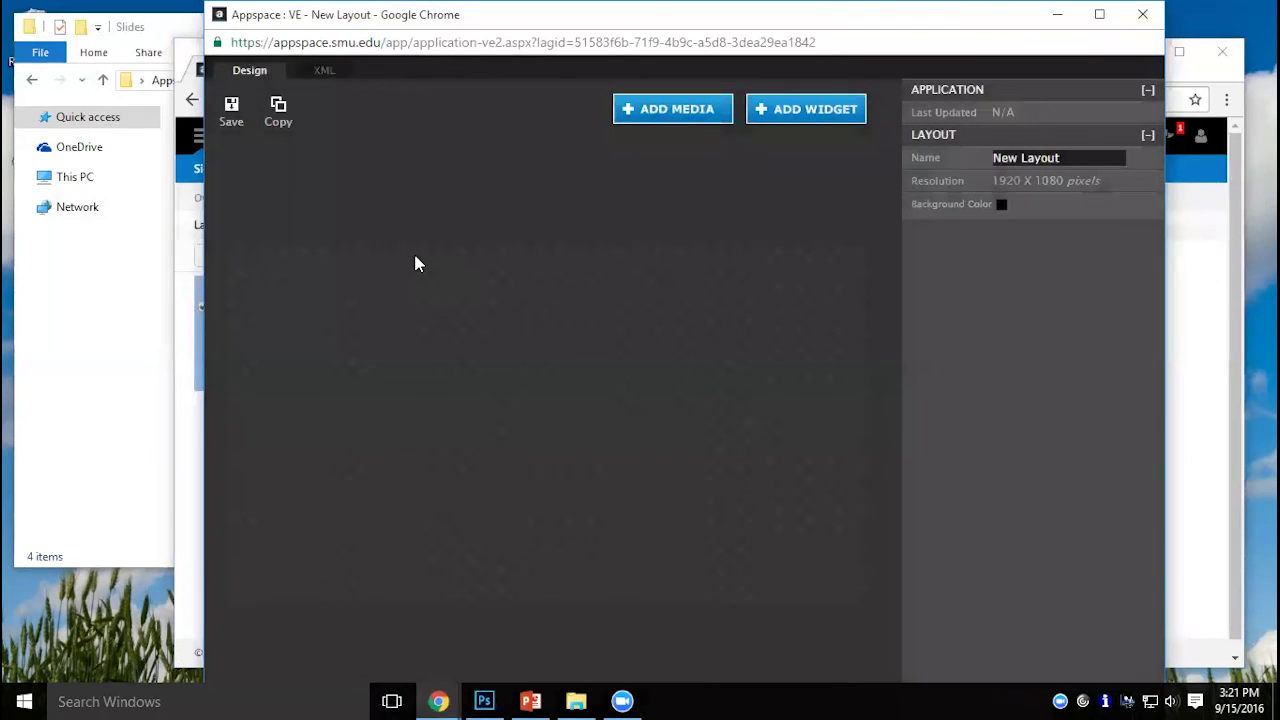
Add a SlideShow widget built from four NewDemo campus photos, including the fountain and pink-flower dome.
{"action": "left_click", "coordinate": [685, 112]}
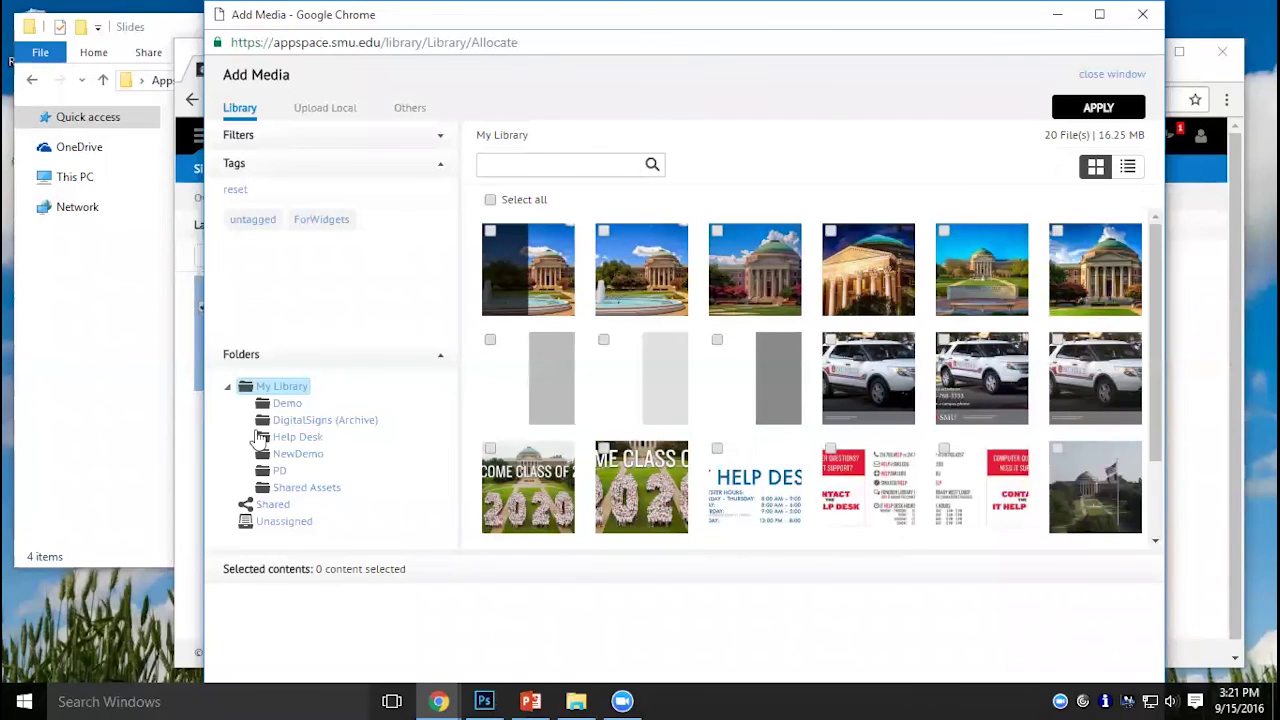
{"action": "left_click", "coordinate": [306, 455]}
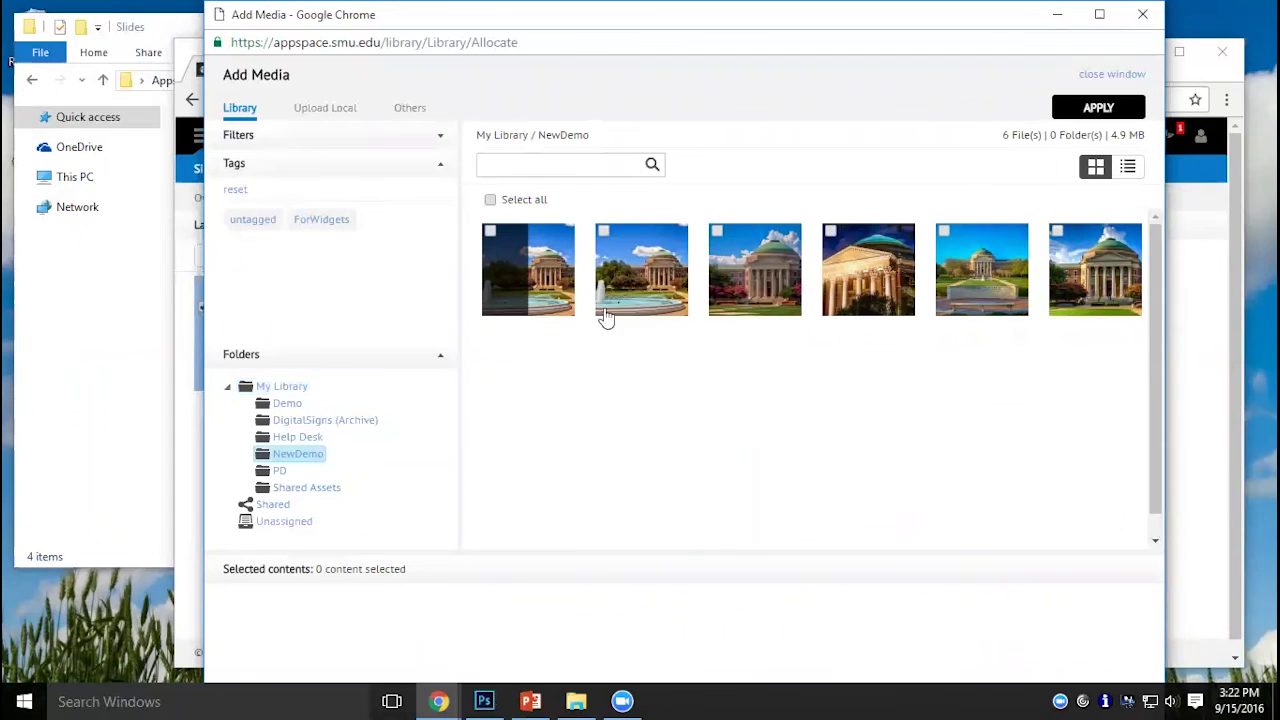
{"action": "left_click", "coordinate": [671, 286]}
{"action": "left_click", "coordinate": [730, 280]}
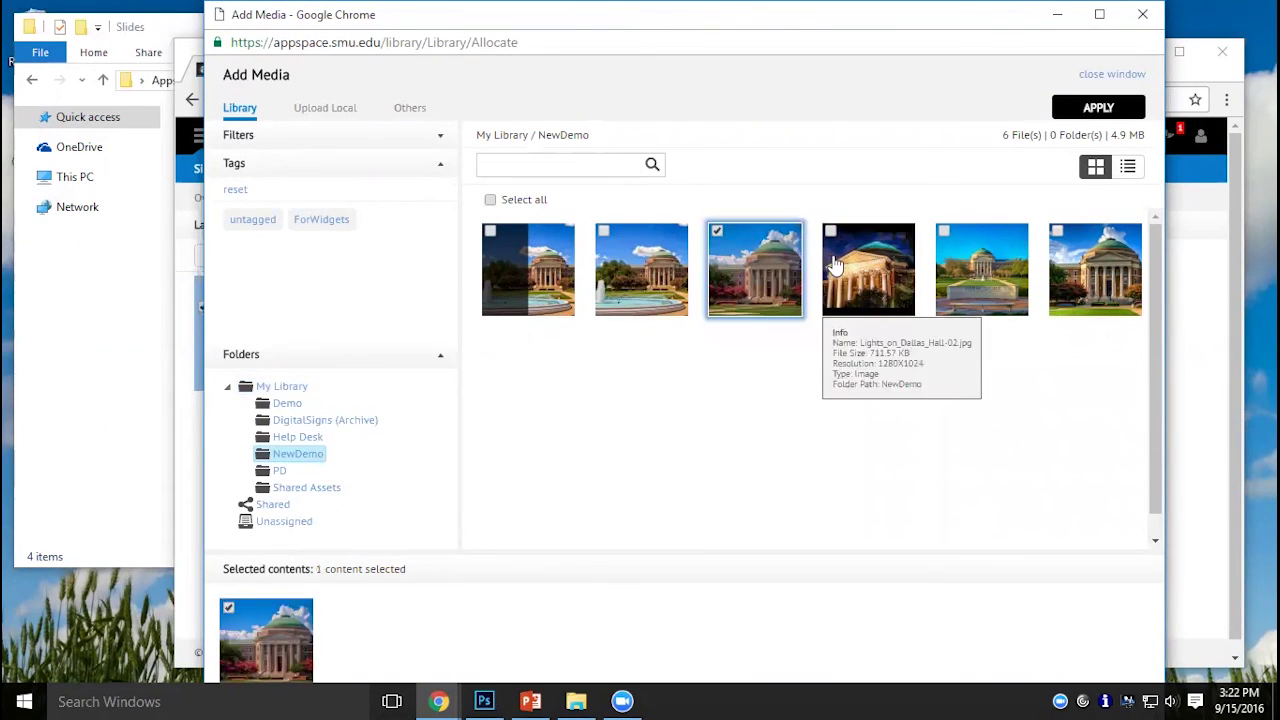
{"action": "left_click", "coordinate": [835, 265]}
{"action": "left_click", "coordinate": [604, 236]}
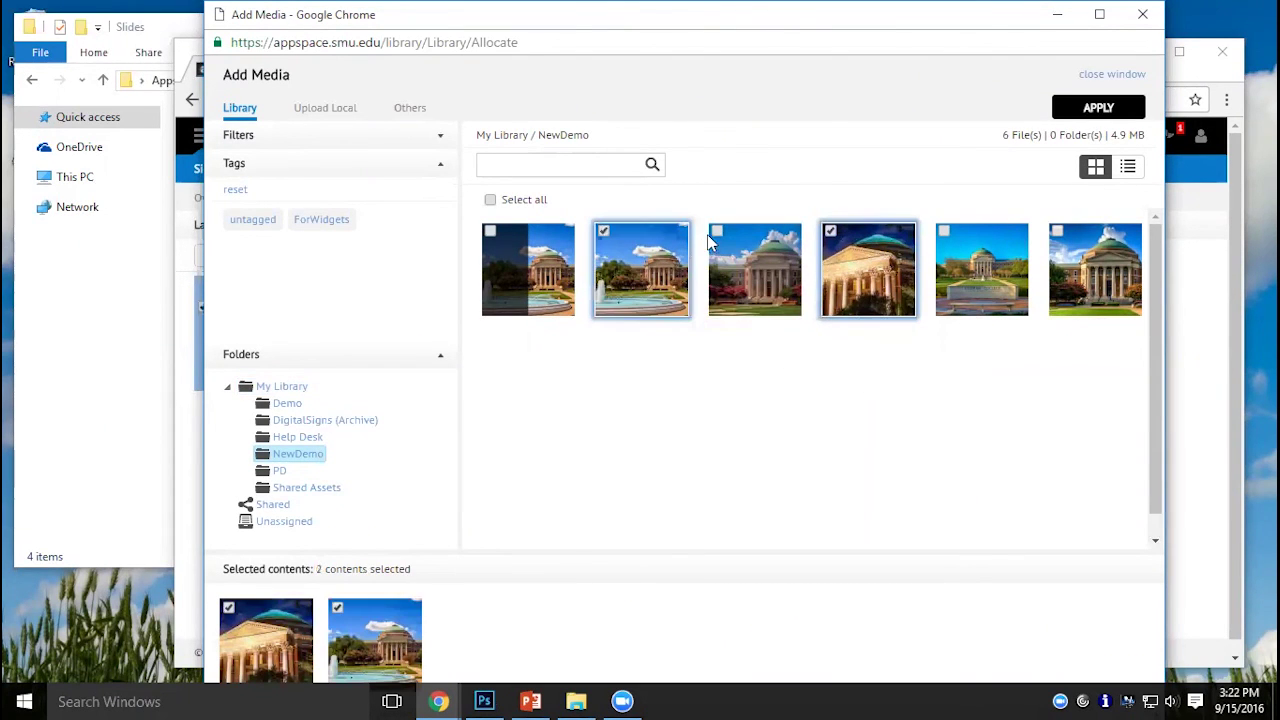
{"action": "left_click", "coordinate": [712, 240]}
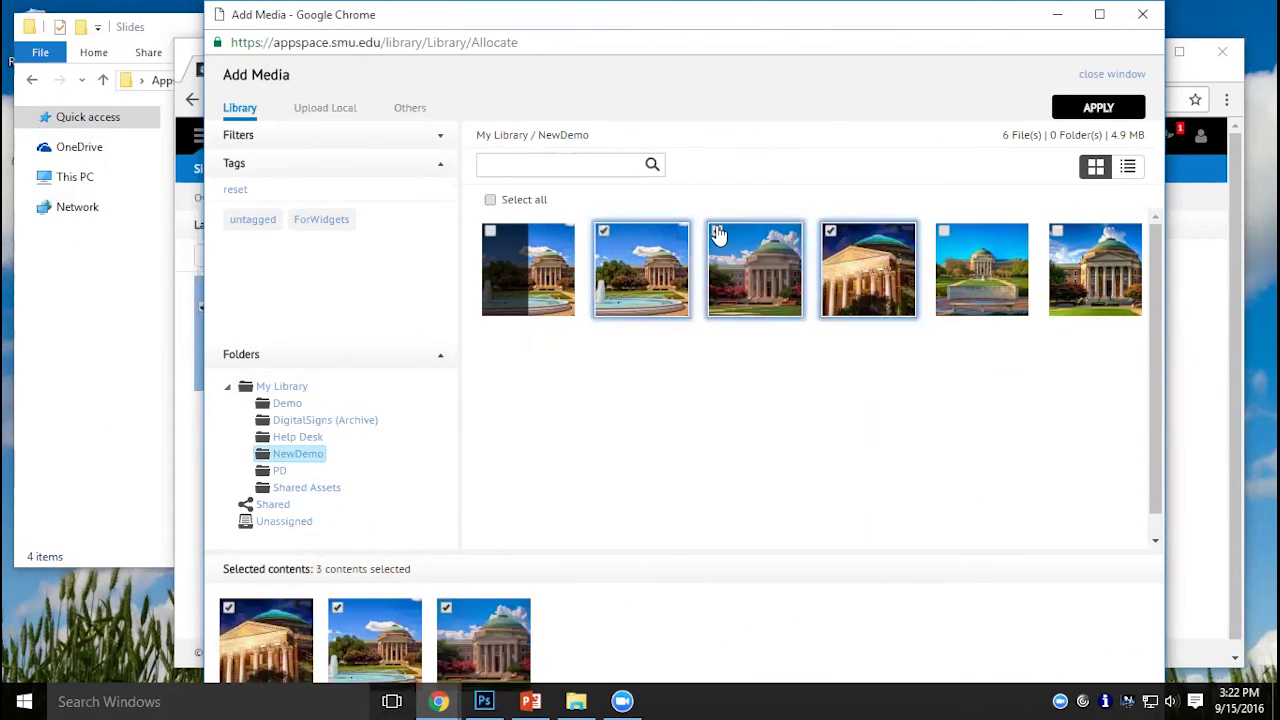
{"action": "left_click", "coordinate": [940, 240]}
{"action": "left_click", "coordinate": [829, 237]}
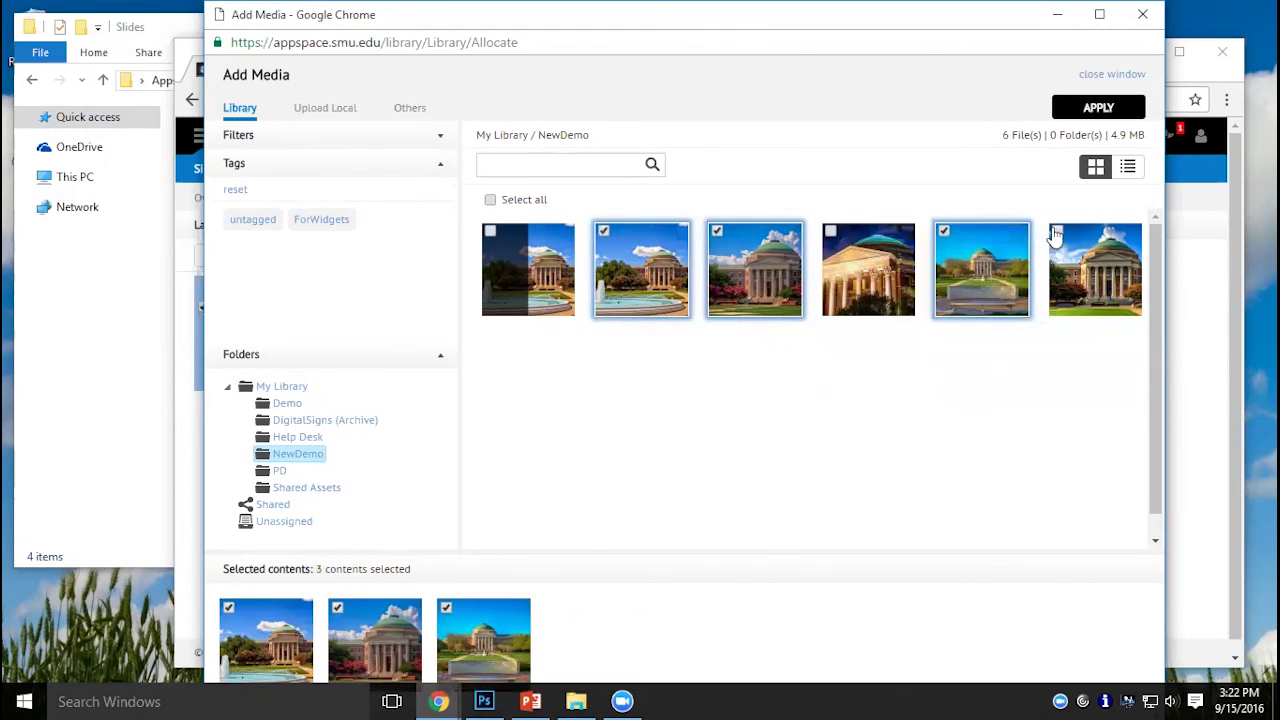
{"action": "left_click", "coordinate": [1056, 233]}
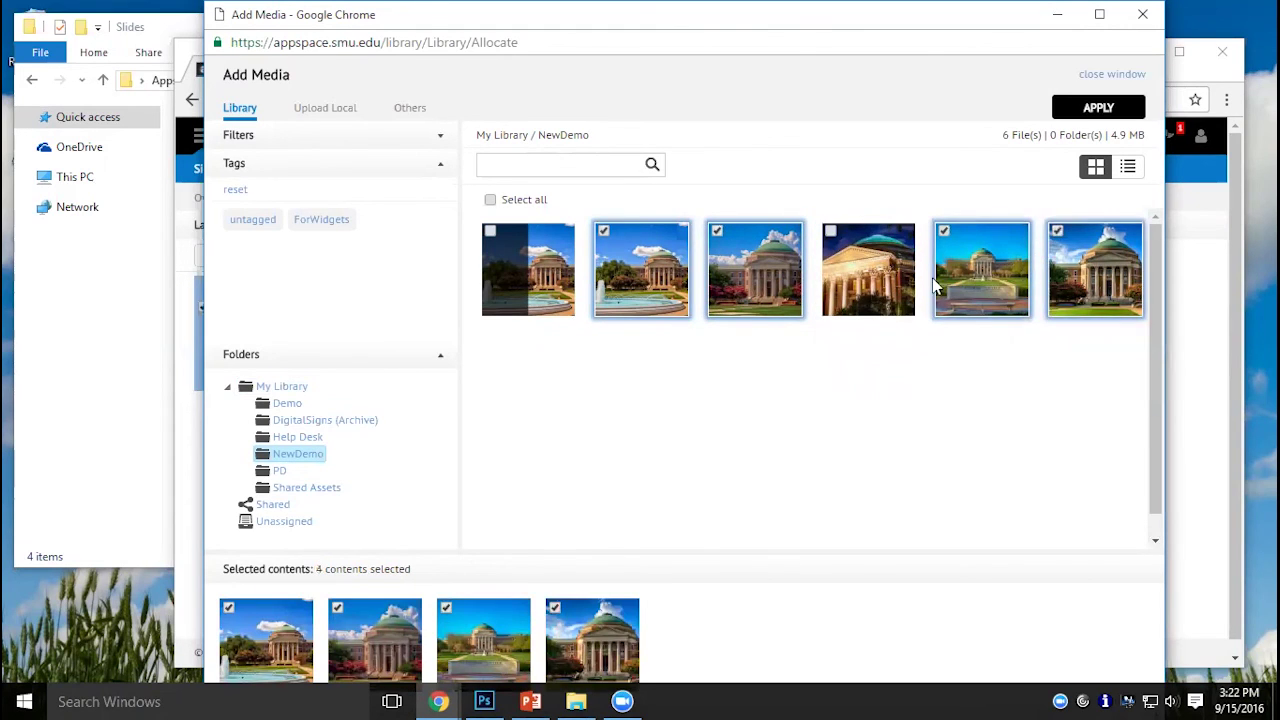
{"action": "left_click", "coordinate": [1117, 112]}
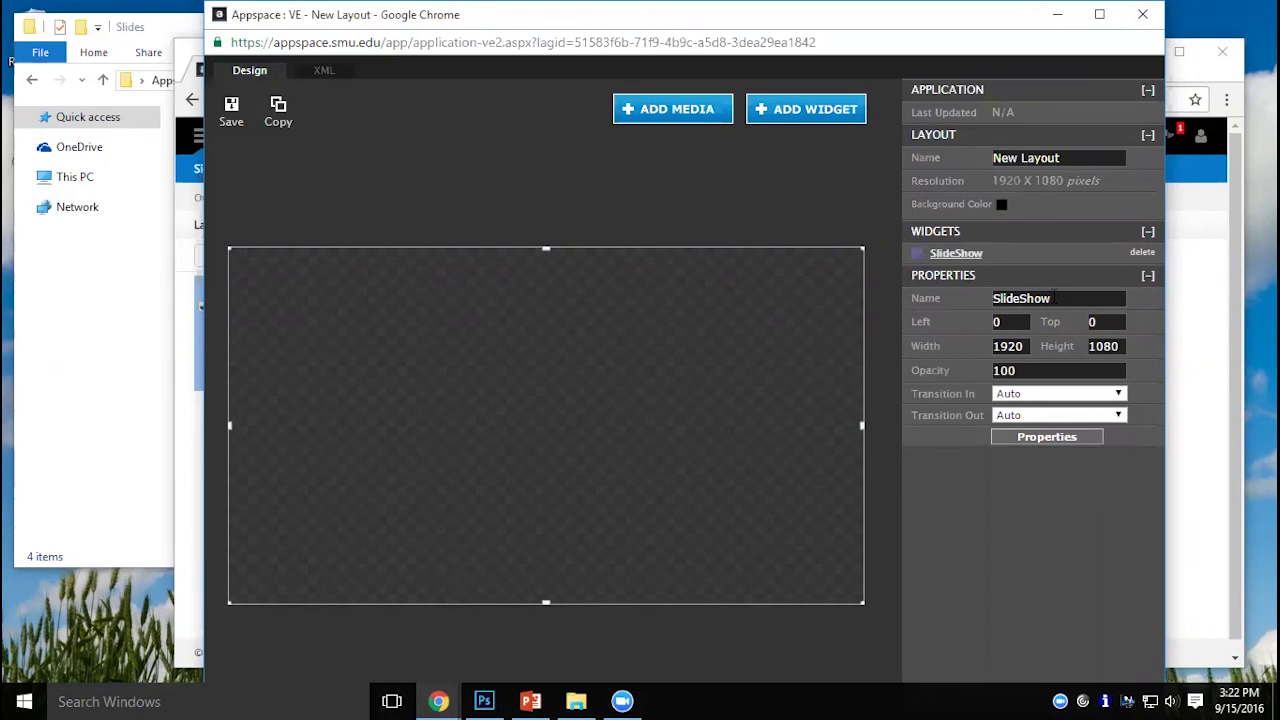
Rename the layout to 'Photos' and save it.
{"action": "triple_click", "coordinate": [1036, 157]}
{"action": "type", "text": "Photos"}
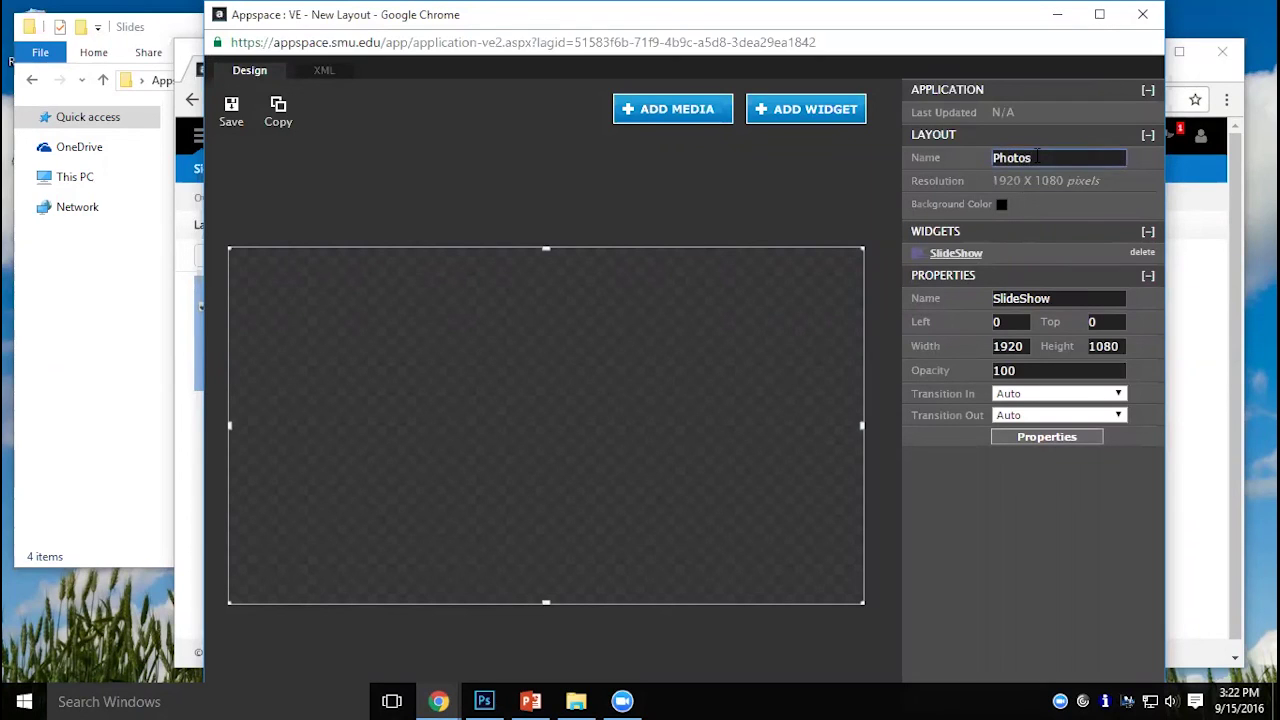
{"action": "left_click", "coordinate": [220, 117]}
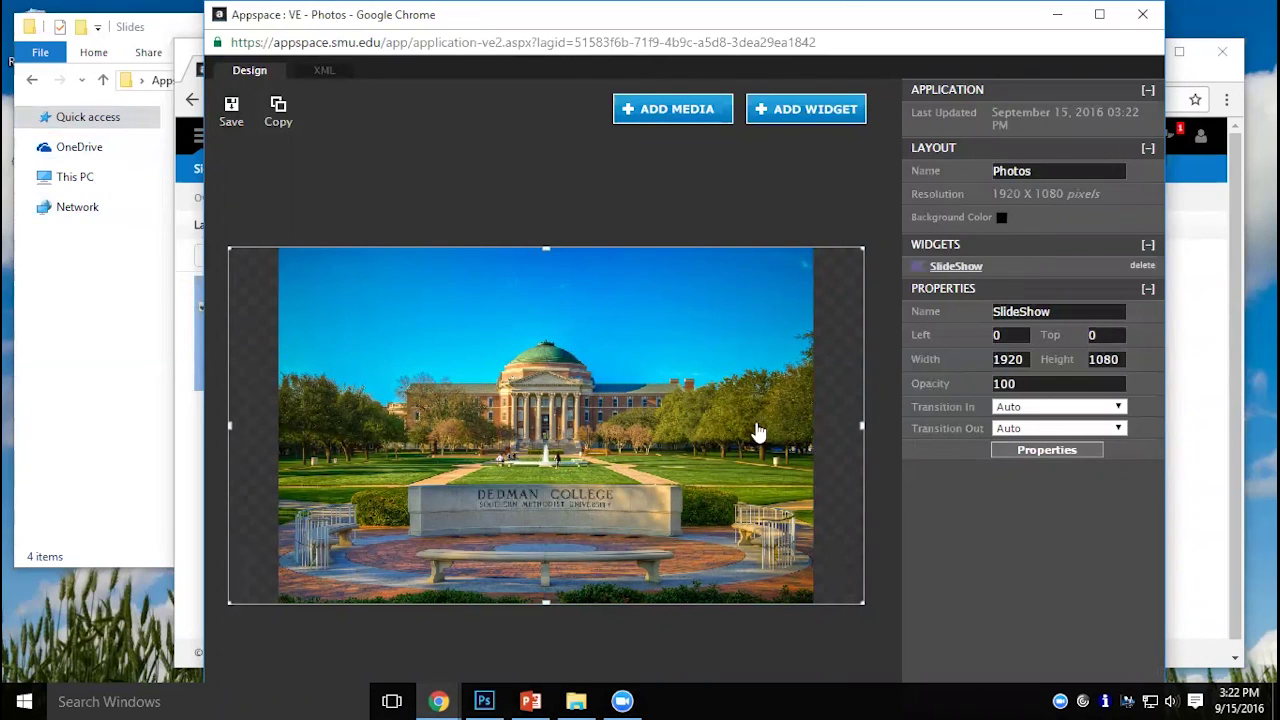
In the SlideShow properties, try Fill aspect ratio, then set it back to Uniform.
{"action": "left_click", "coordinate": [1047, 451]}
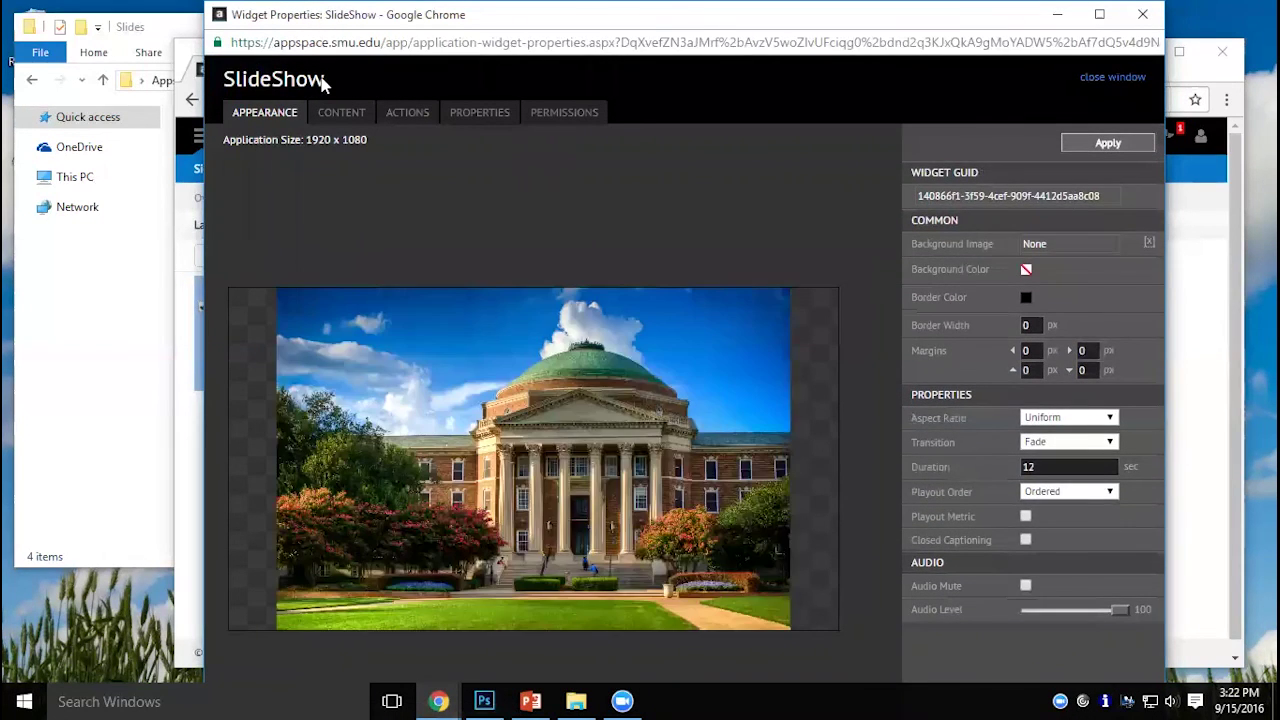
{"action": "left_click", "coordinate": [1070, 416]}
{"action": "left_click", "coordinate": [1072, 433]}
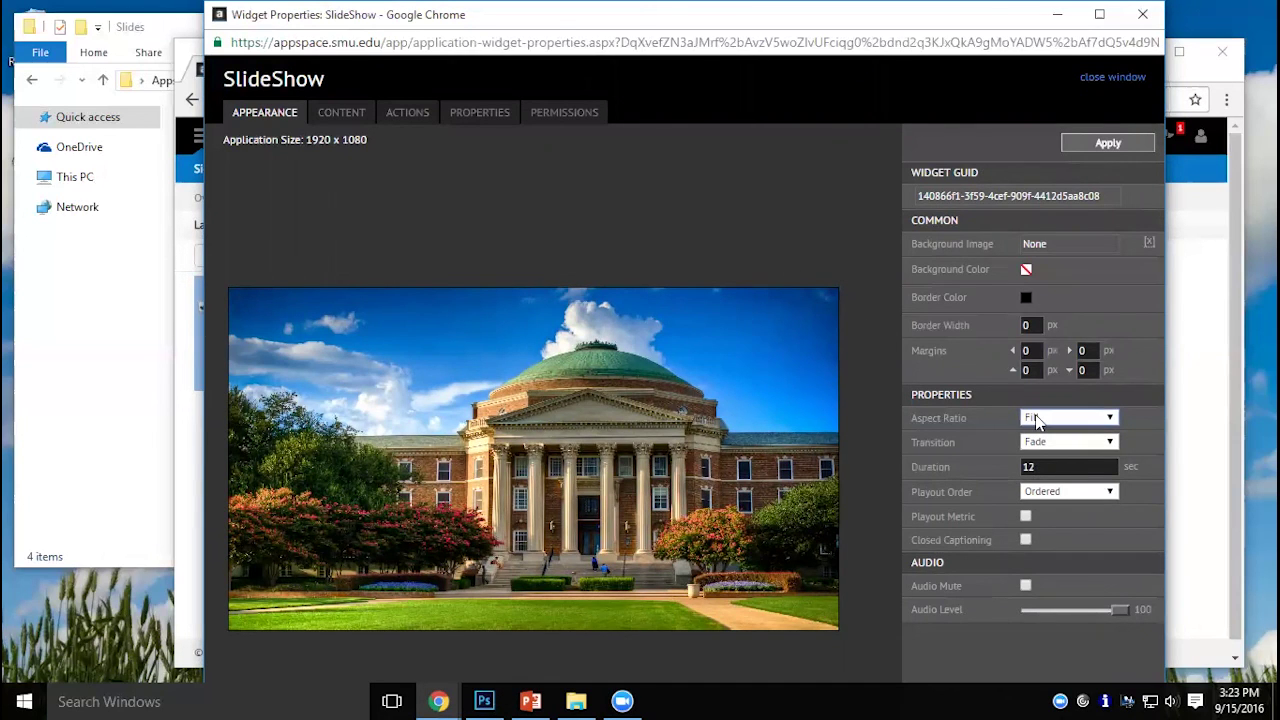
{"action": "left_click", "coordinate": [1036, 420]}
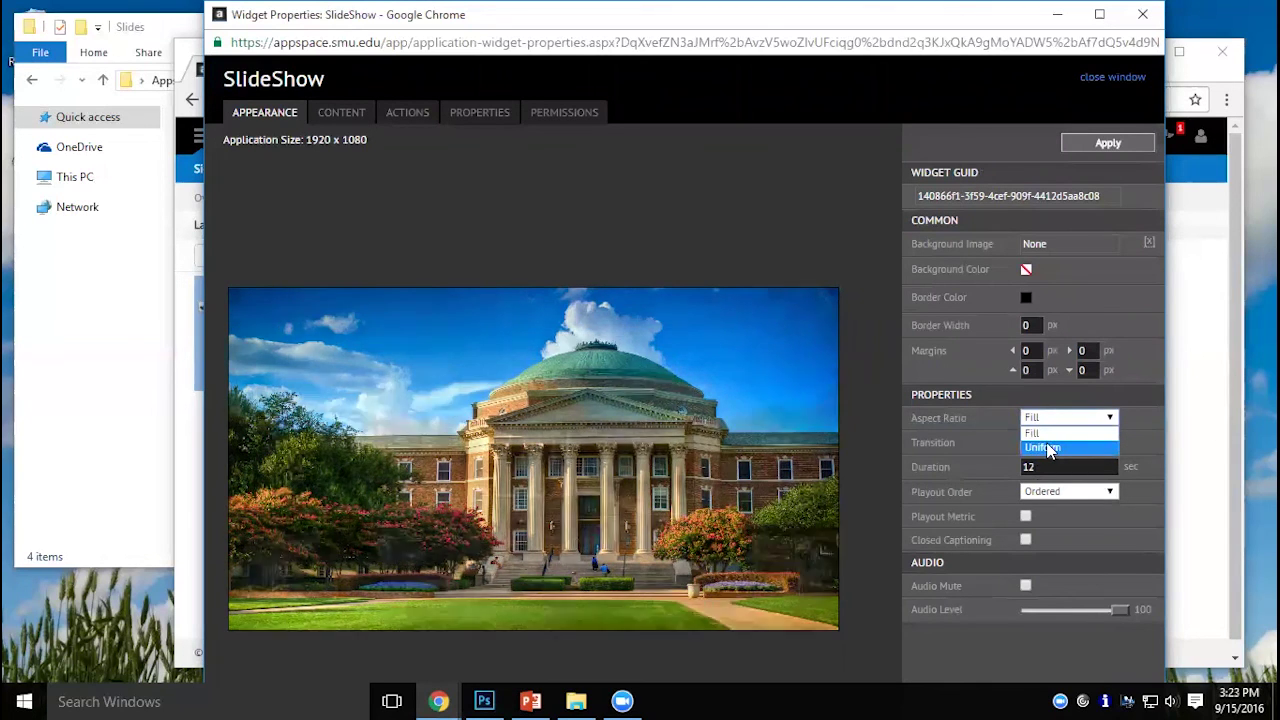
{"action": "left_click", "coordinate": [1047, 447]}
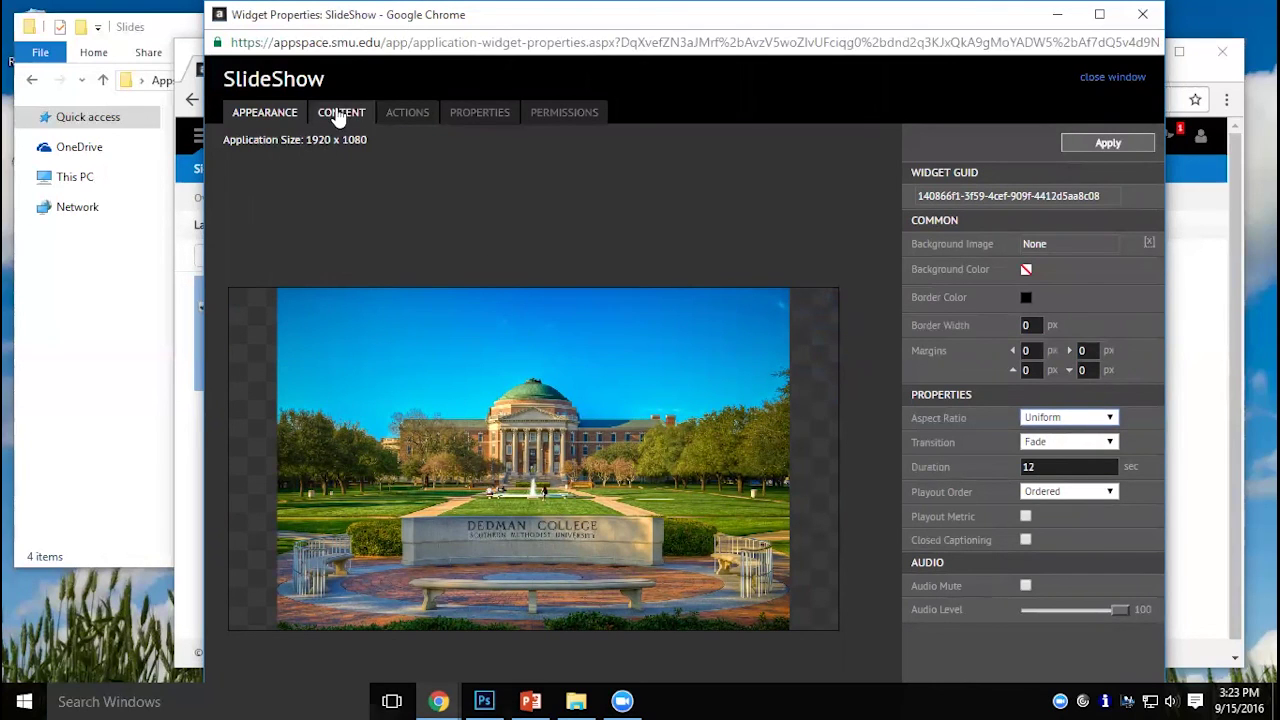
Reorder the slides, moving DallasHall2014 first and SMU_Campus up, keeping all four in rotation.
{"action": "left_click", "coordinate": [340, 113]}
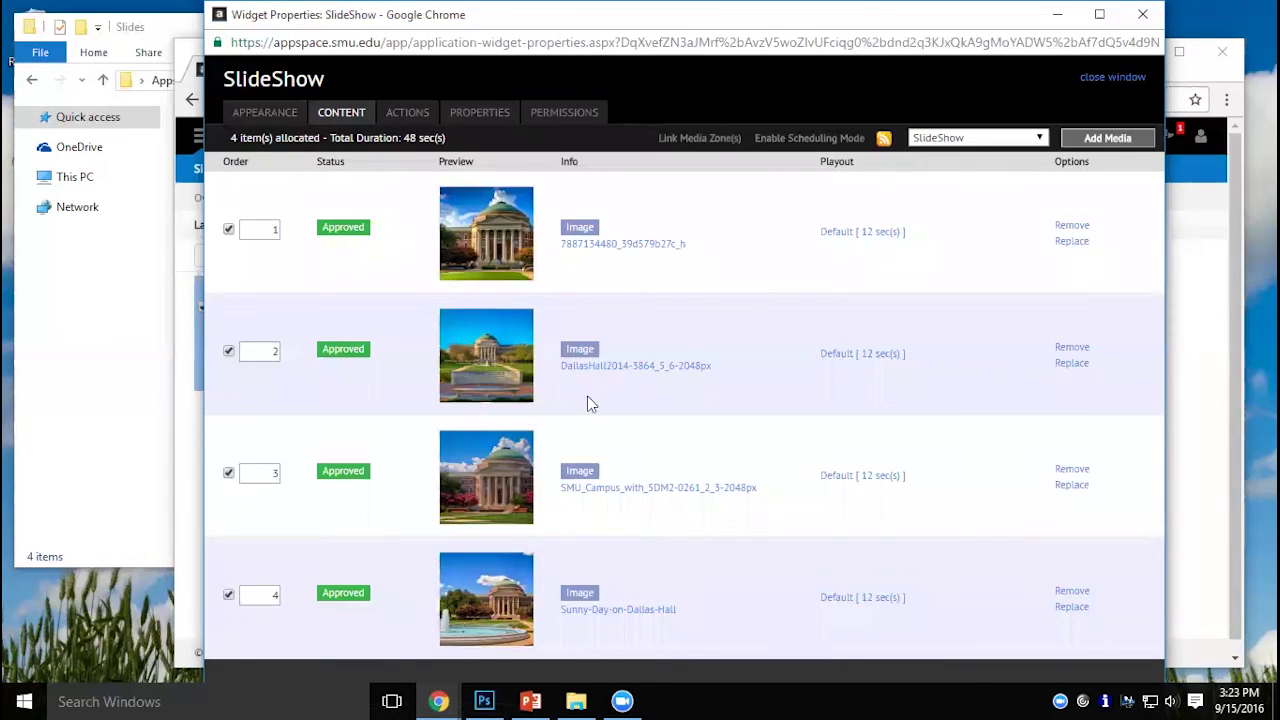
{"action": "left_click_drag", "start_coordinate": [503, 358], "coordinate": [497, 210]}
{"action": "left_click_drag", "start_coordinate": [518, 512], "coordinate": [520, 210]}
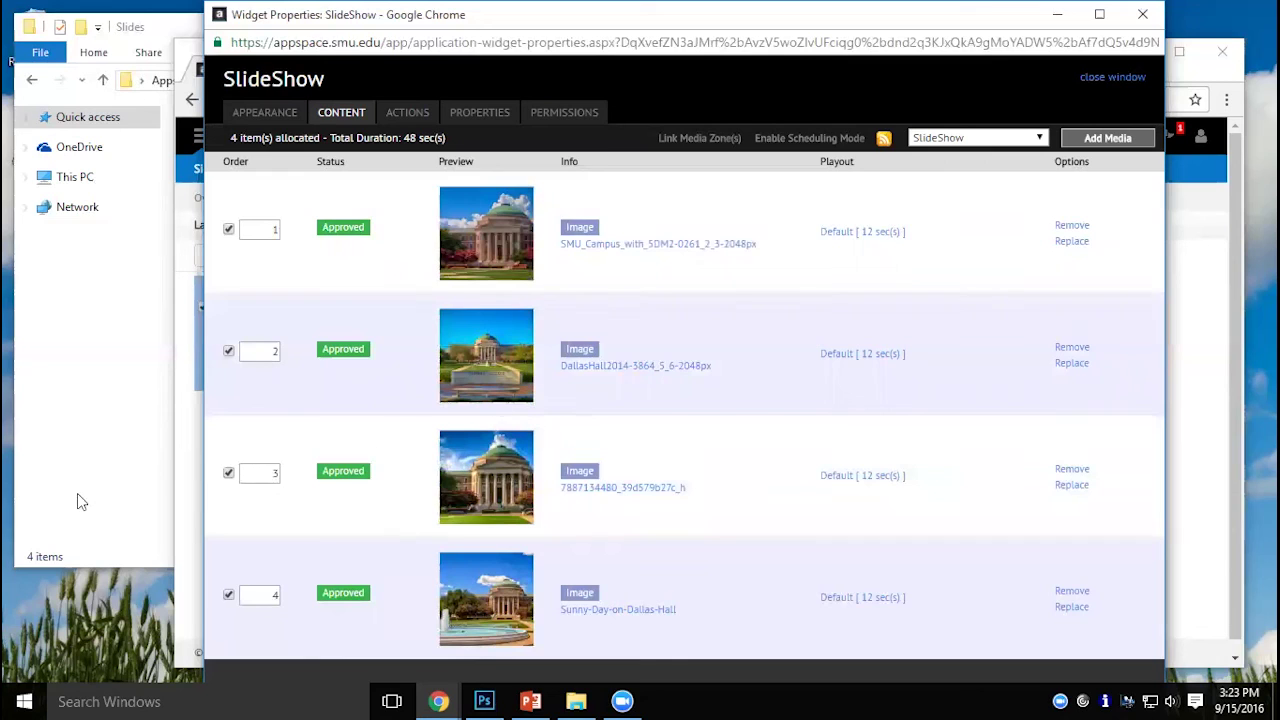
{"action": "left_click", "coordinate": [229, 474]}
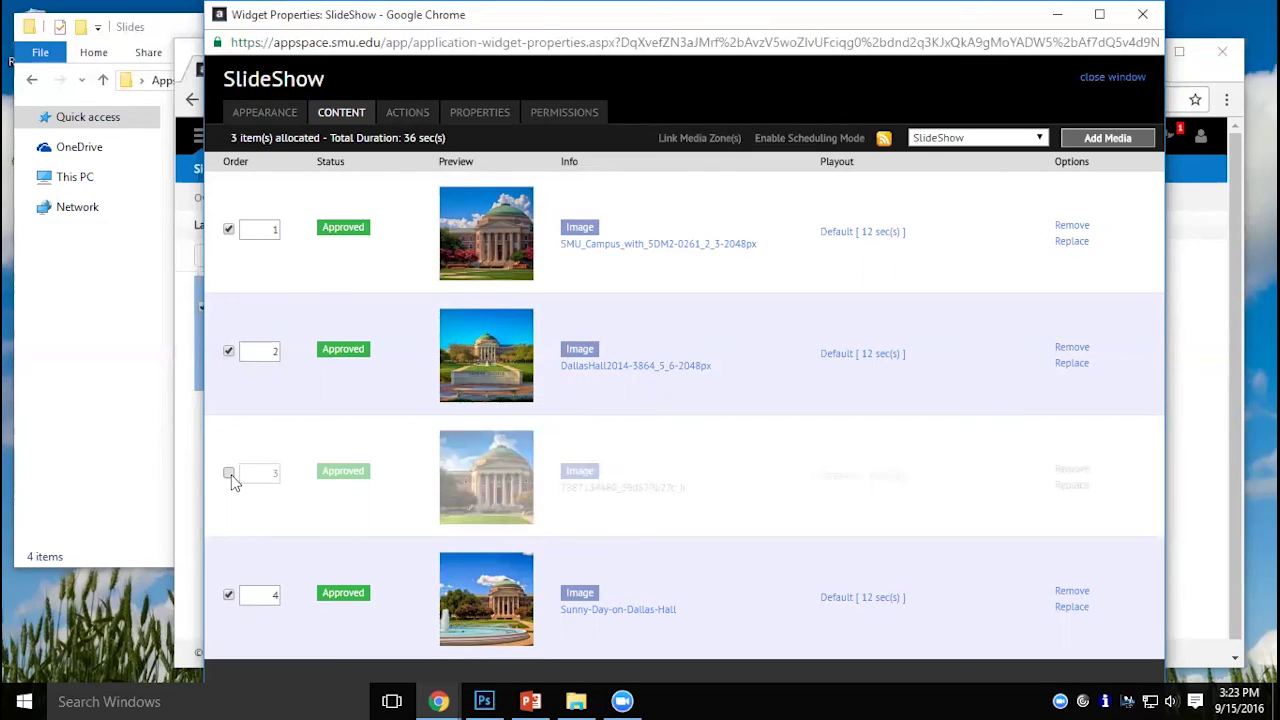
{"action": "left_click", "coordinate": [229, 474]}
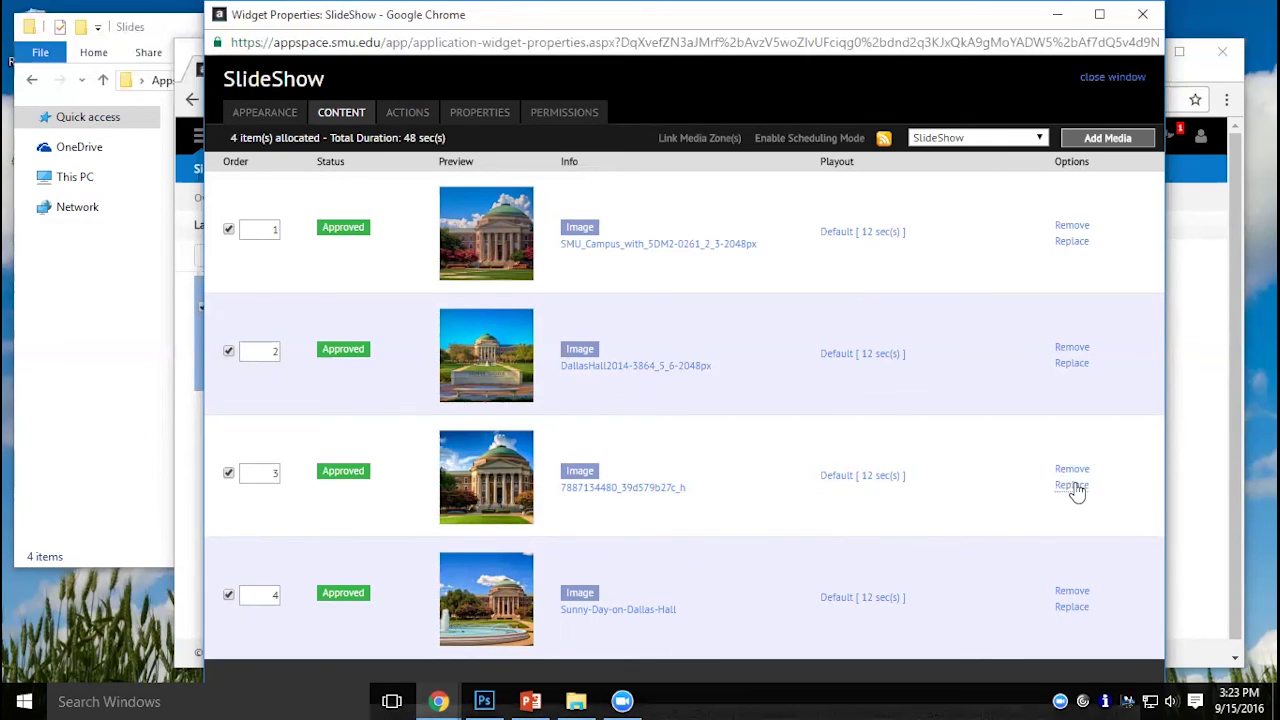
Replace the third slide's image with Lights_on_Dallas_Hall-02.
{"action": "left_click", "coordinate": [1071, 484]}
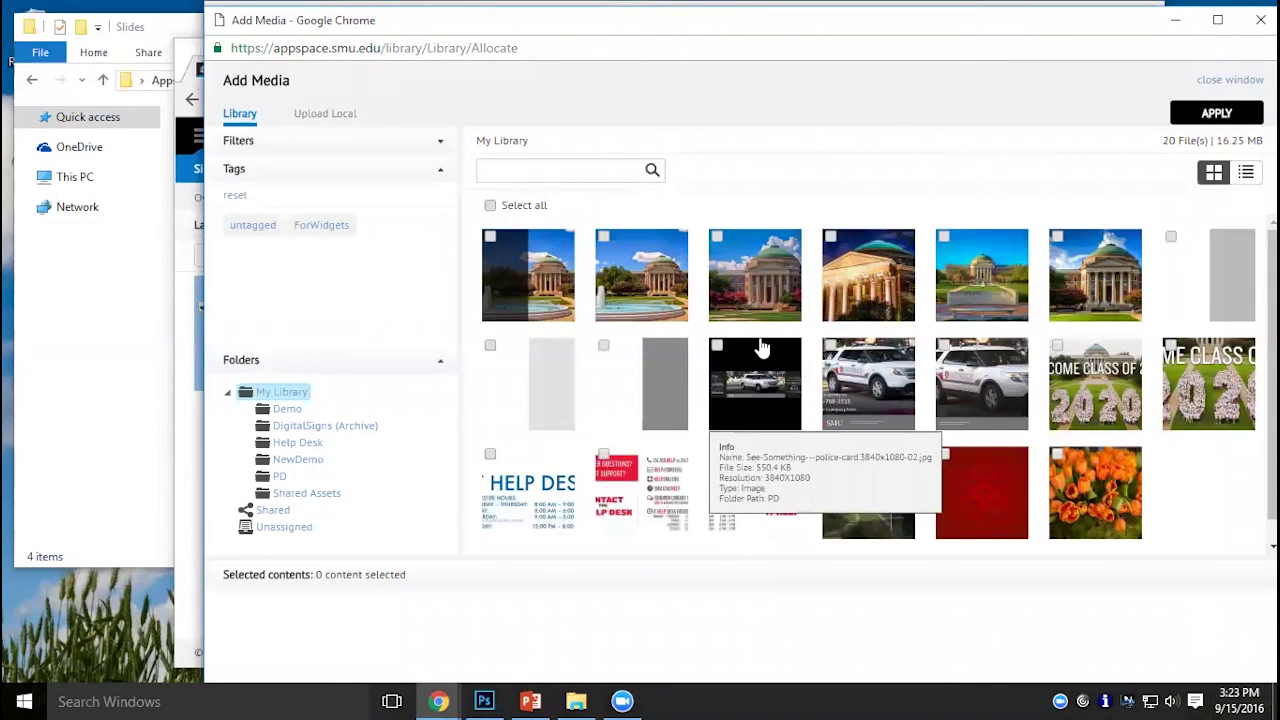
{"action": "left_click", "coordinate": [846, 303]}
{"action": "left_click", "coordinate": [1178, 117]}
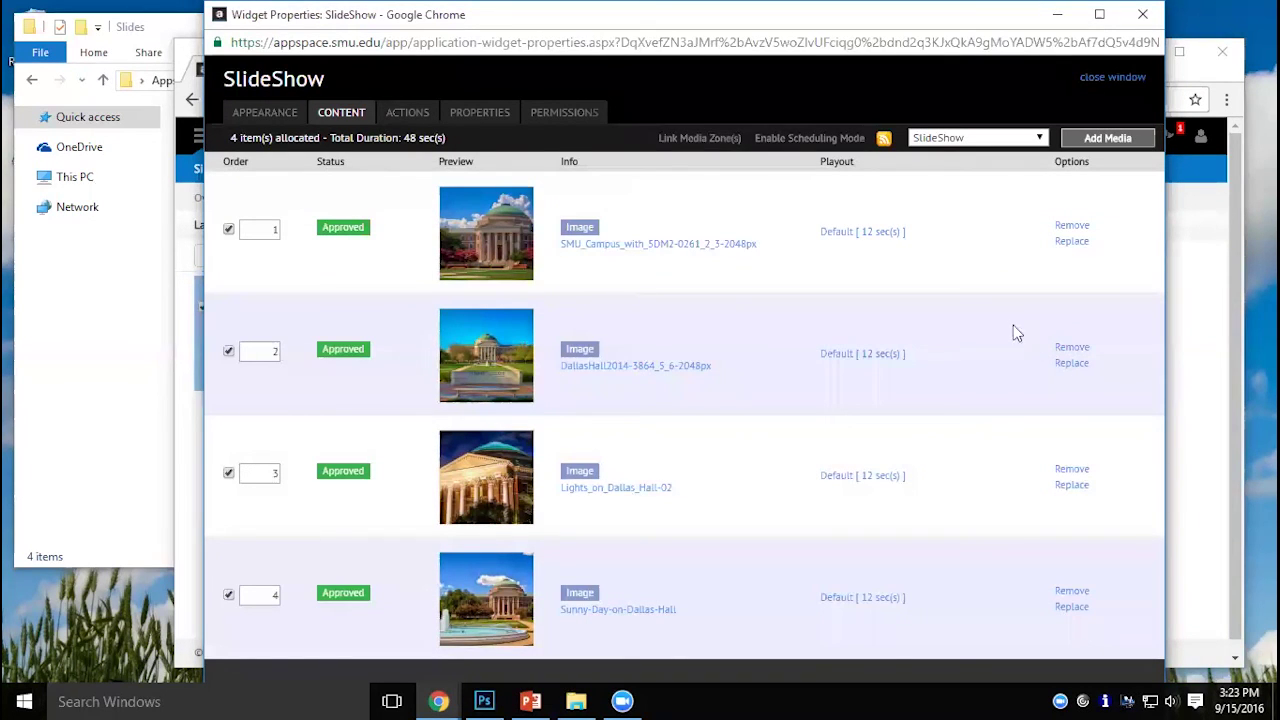
{"action": "left_click", "coordinate": [266, 114]}
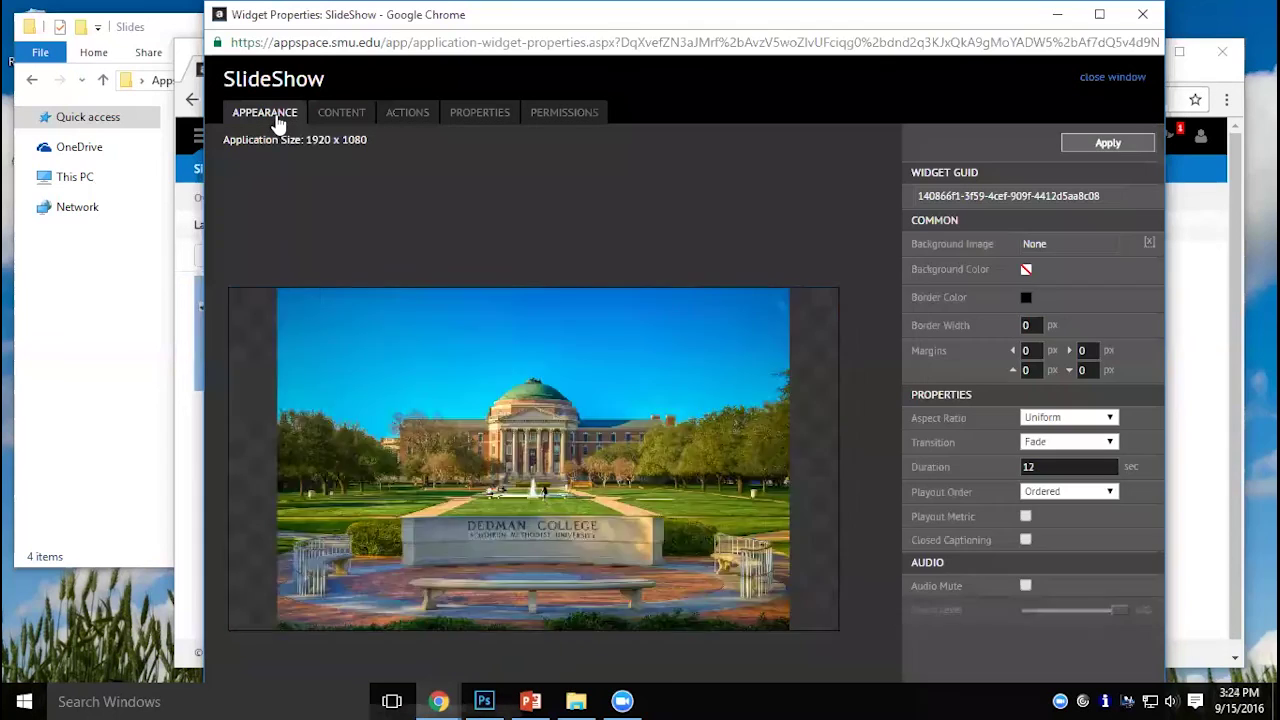
Enlarge the slideshow to 2107×1309 at -88, -113, save the Photos layout and close the designer.
{"action": "left_click", "coordinate": [1107, 144]}
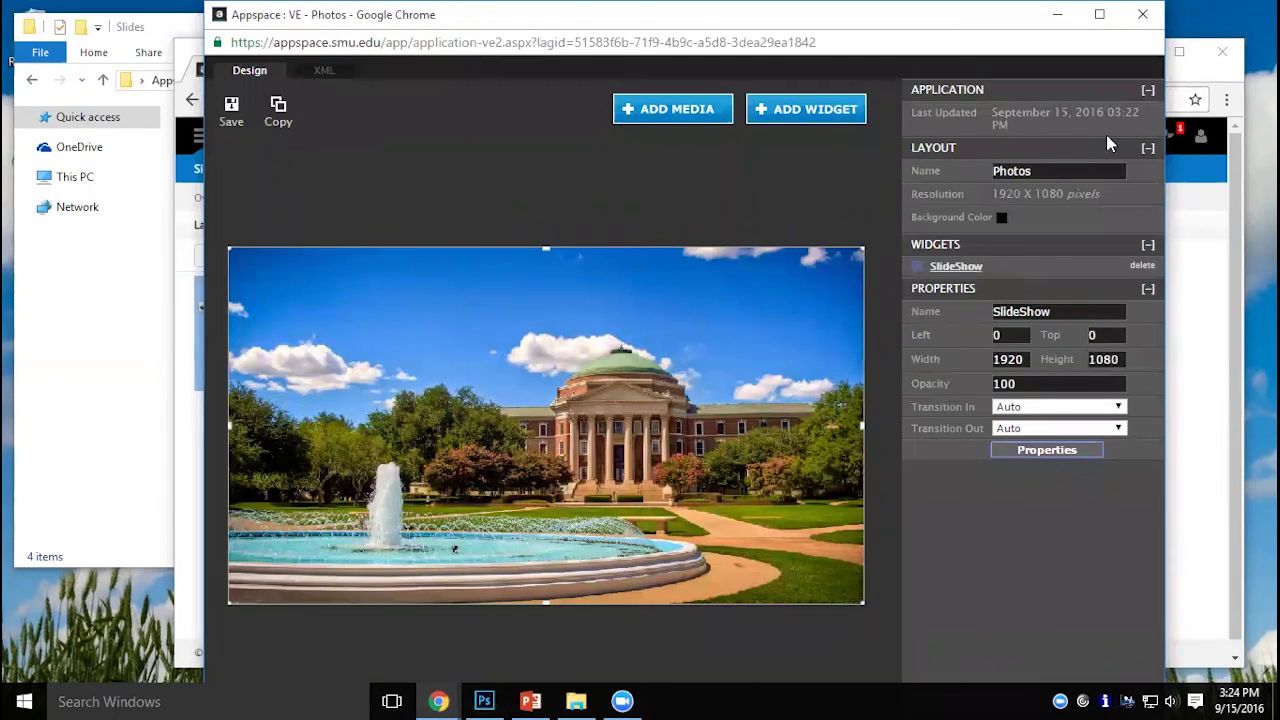
{"action": "left_click", "coordinate": [230, 106]}
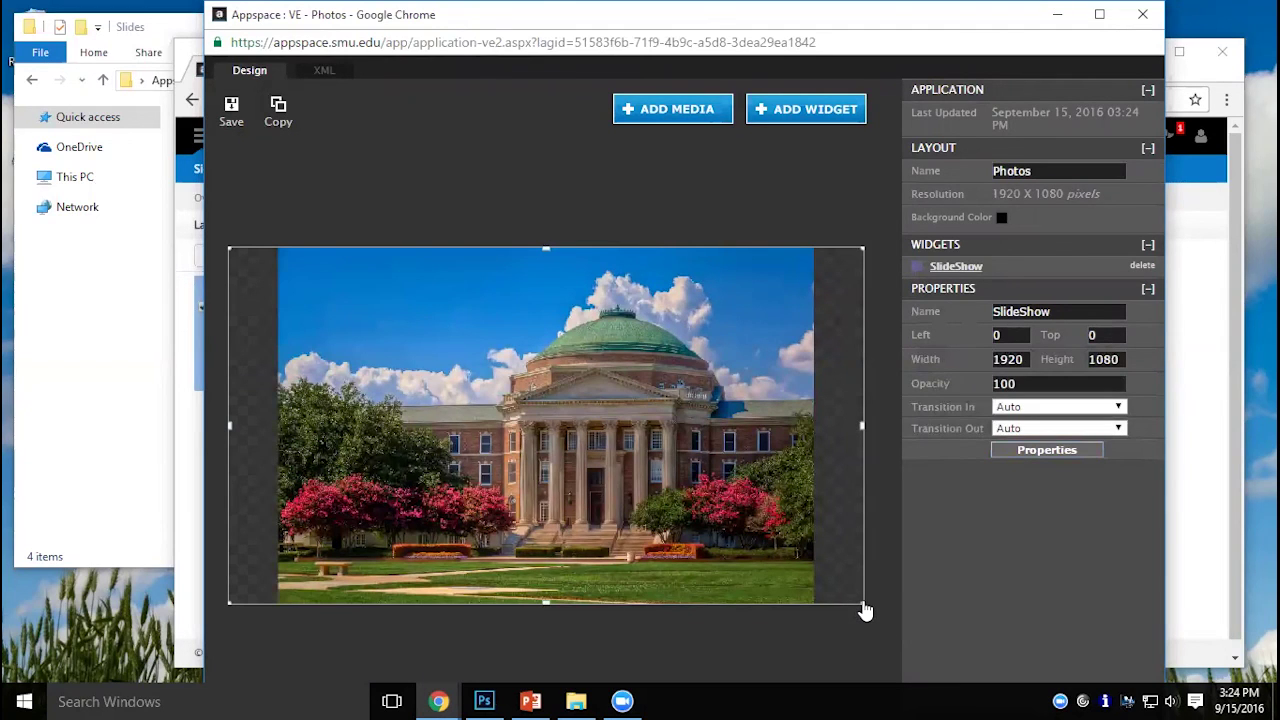
{"action": "left_click_drag", "start_coordinate": [865, 611], "coordinate": [913, 643]}
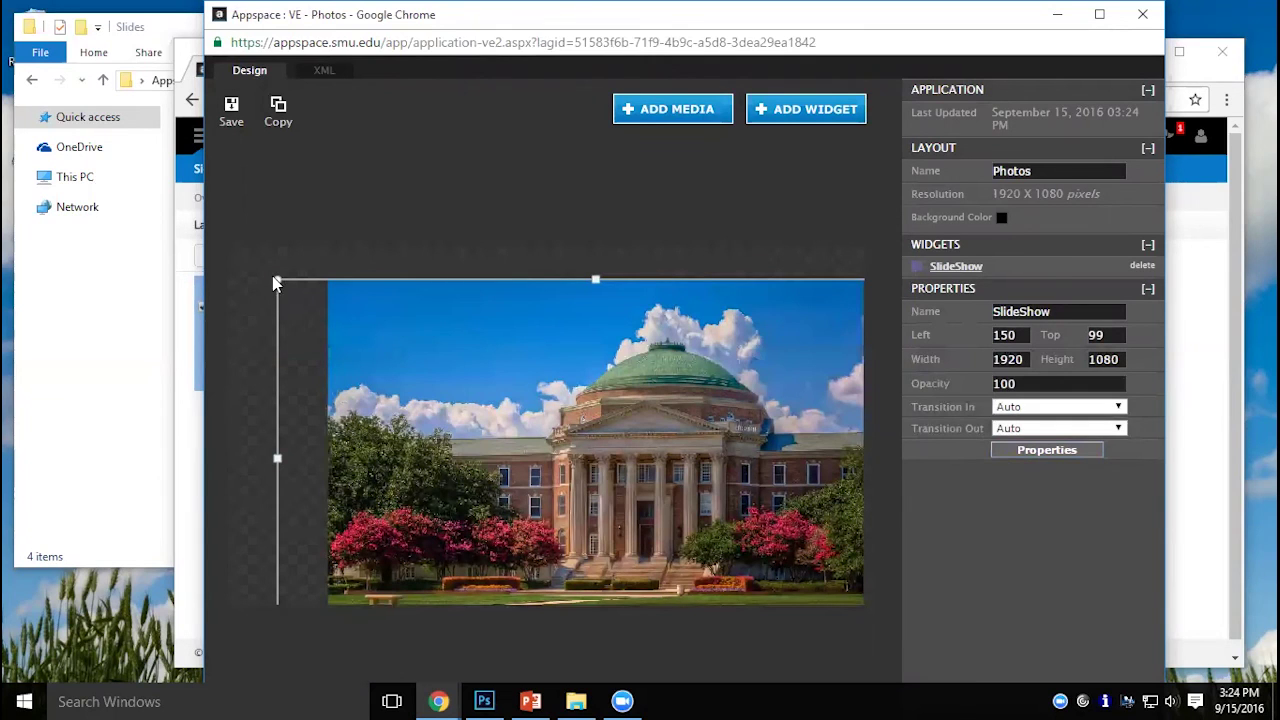
{"action": "left_click_drag", "start_coordinate": [282, 287], "coordinate": [197, 209]}
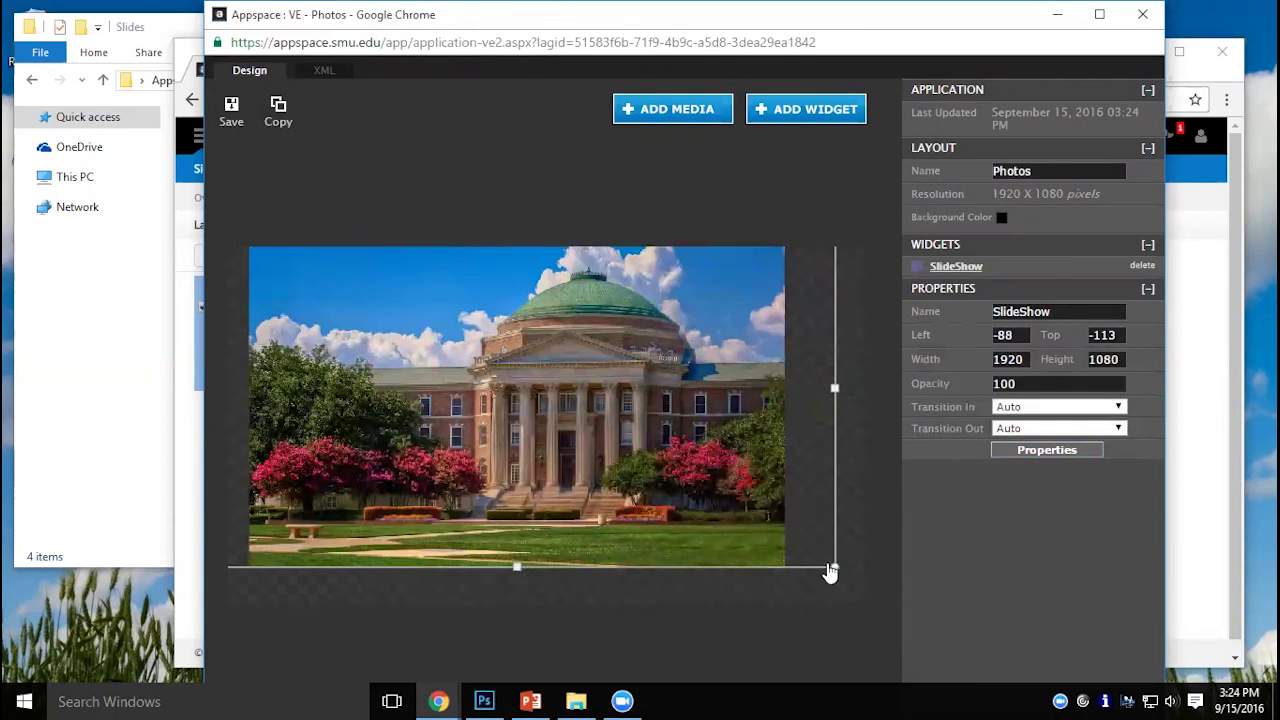
{"action": "left_click_drag", "start_coordinate": [840, 583], "coordinate": [897, 644]}
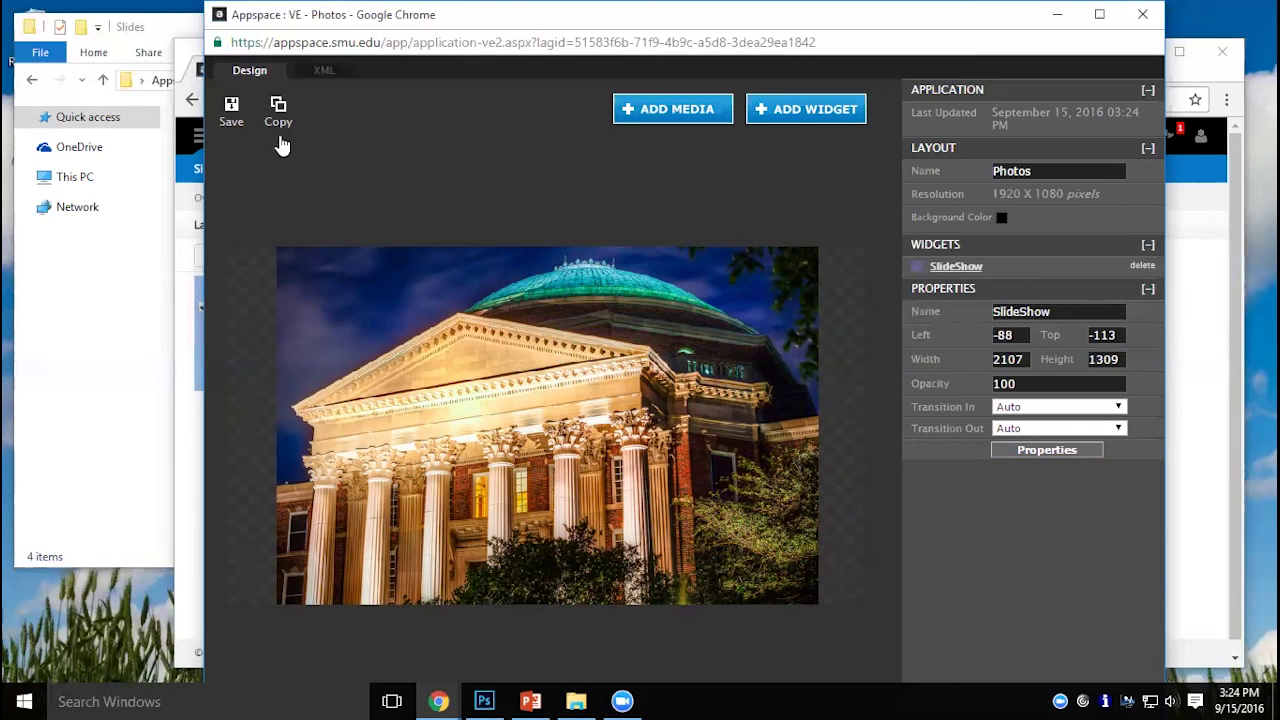
{"action": "left_click", "coordinate": [231, 110]}
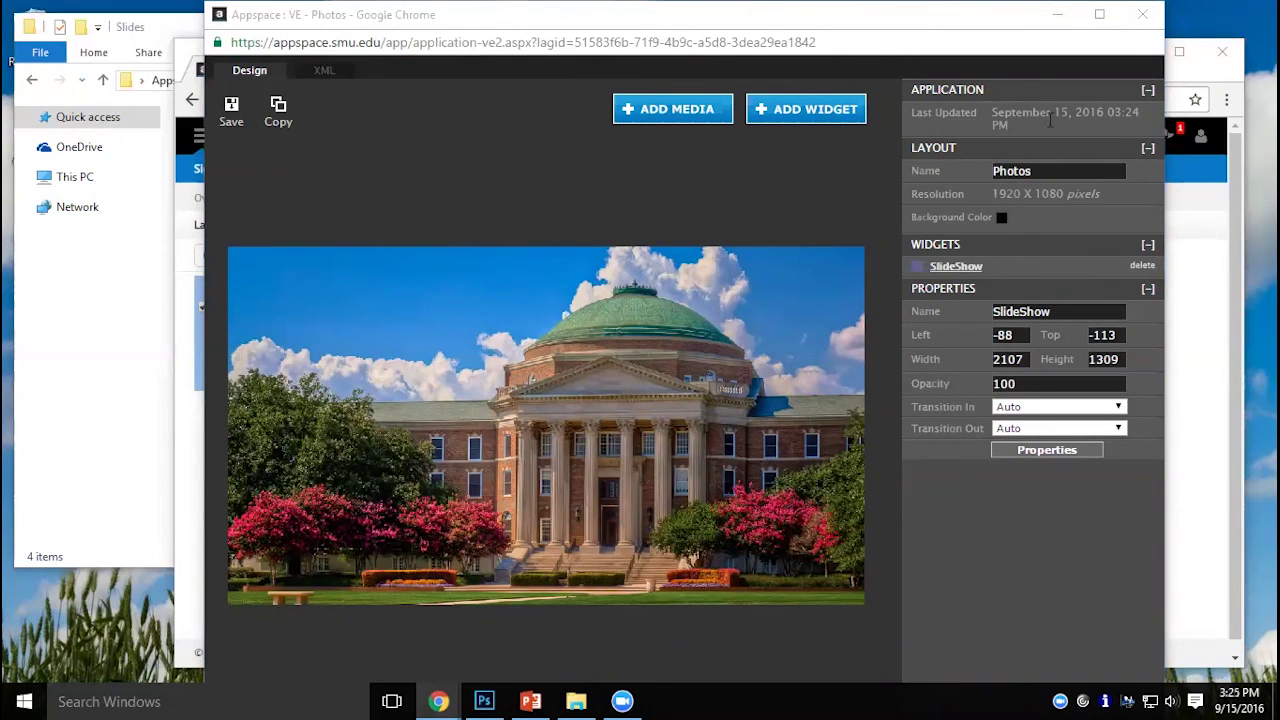
{"action": "left_click", "coordinate": [1142, 14]}
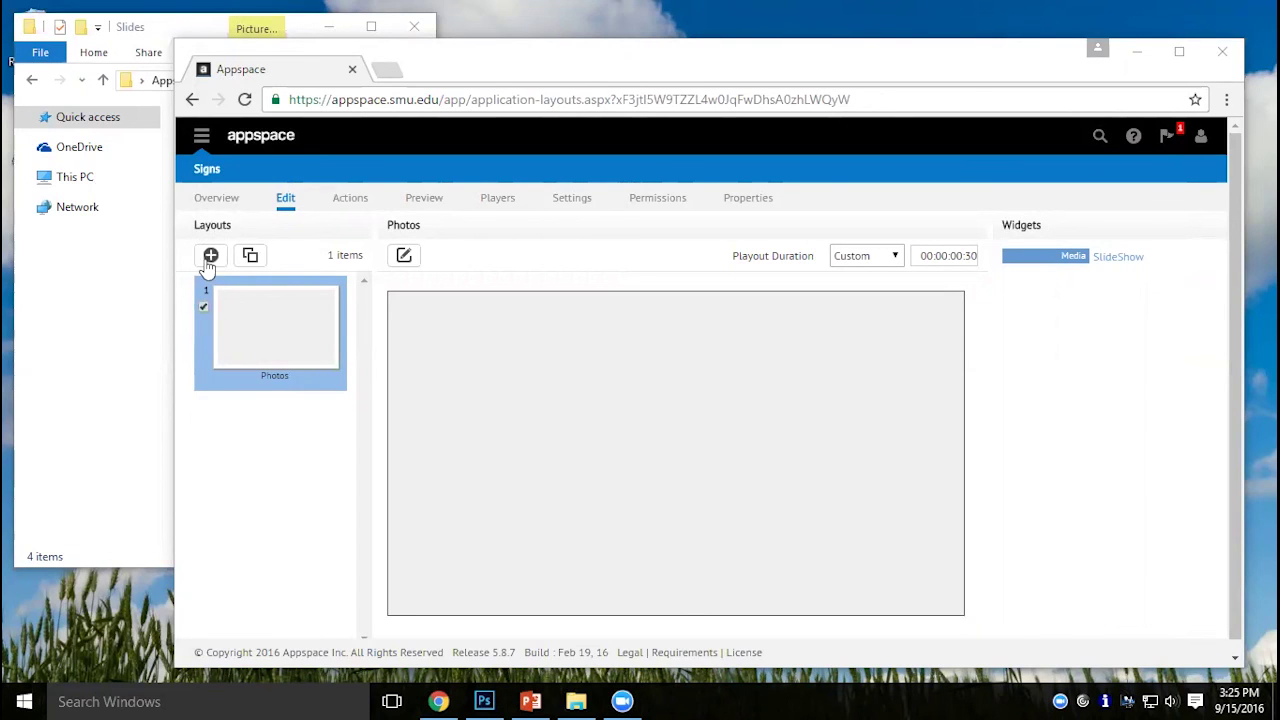
Create a new 1920×1080 layout named 'Weather'.
{"action": "left_click", "coordinate": [207, 262]}
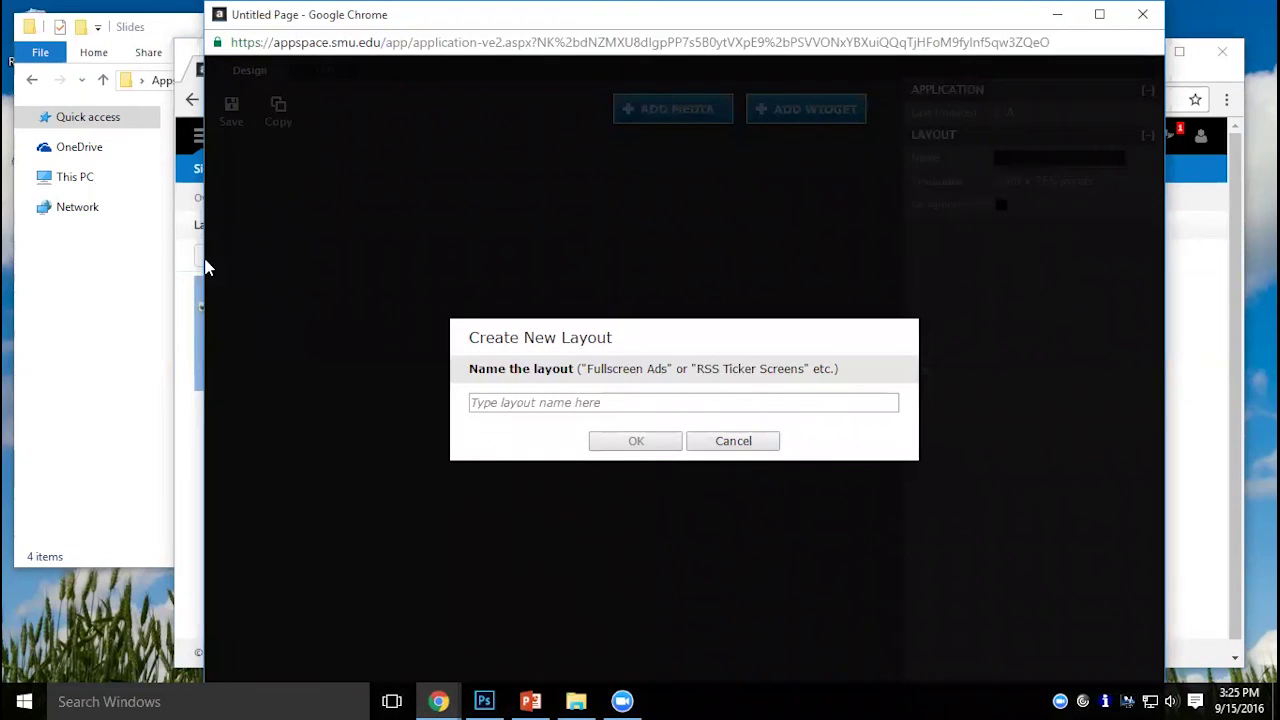
{"action": "left_click", "coordinate": [501, 396]}
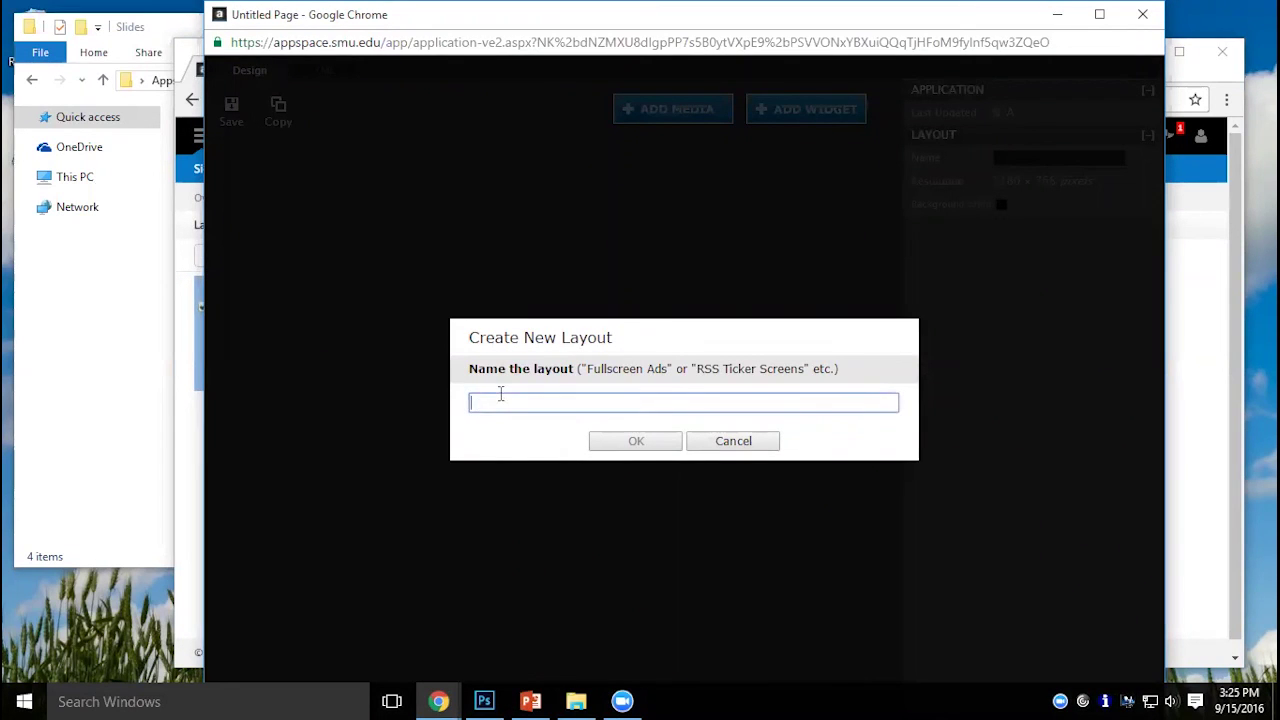
{"action": "type", "text": "Weather"}
{"action": "left_click", "coordinate": [644, 441]}
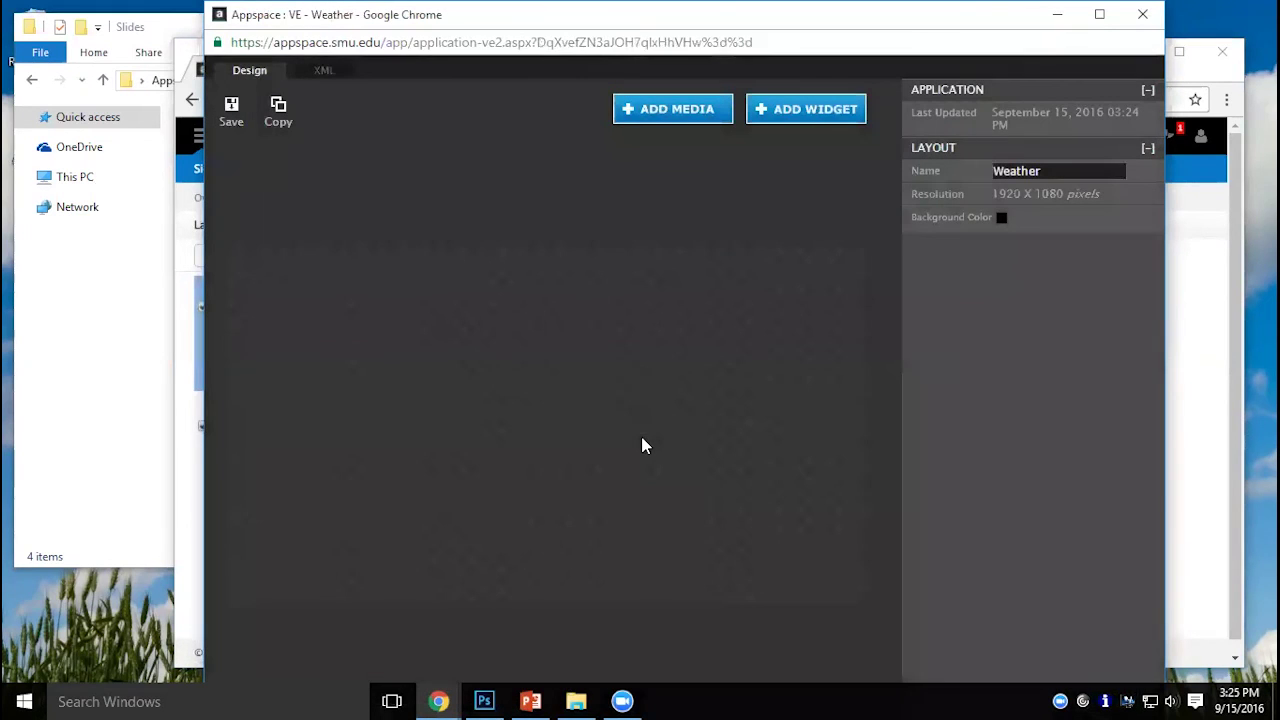
Add WeatherBkgd.jpg as a full-canvas widget named 'Bkgd' and save the layout.
{"action": "left_click", "coordinate": [678, 117]}
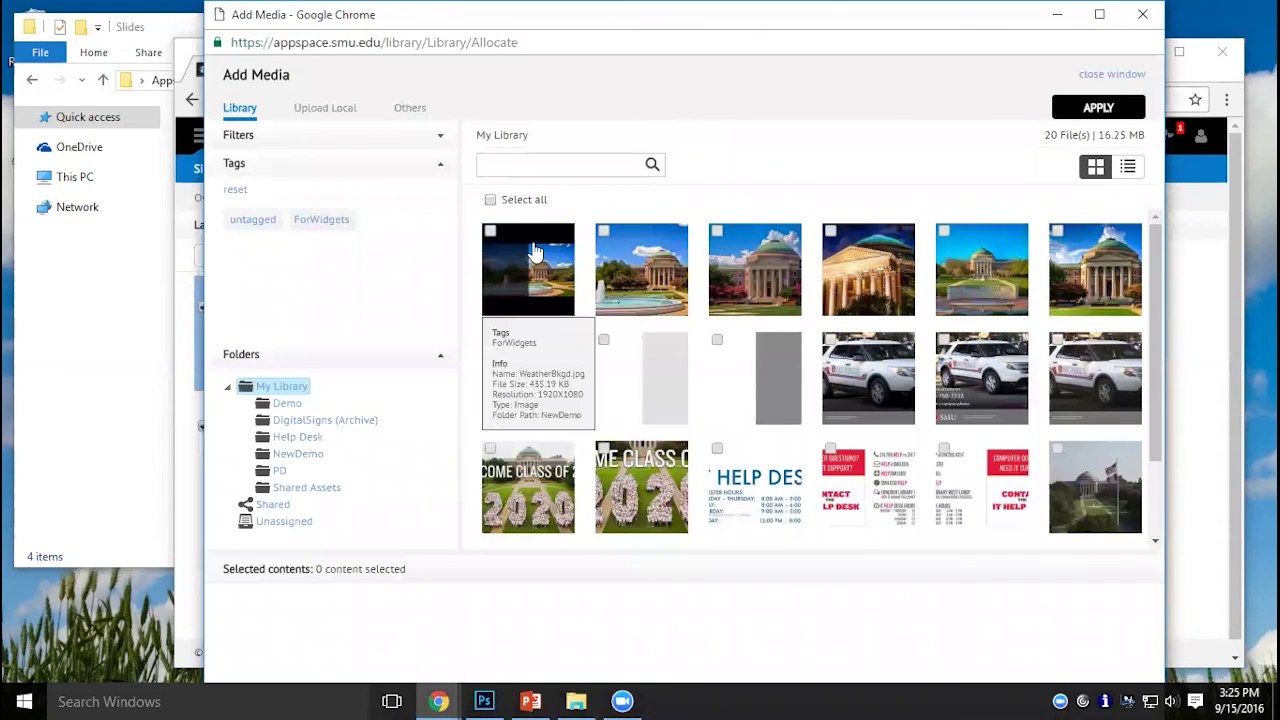
{"action": "left_click", "coordinate": [500, 245]}
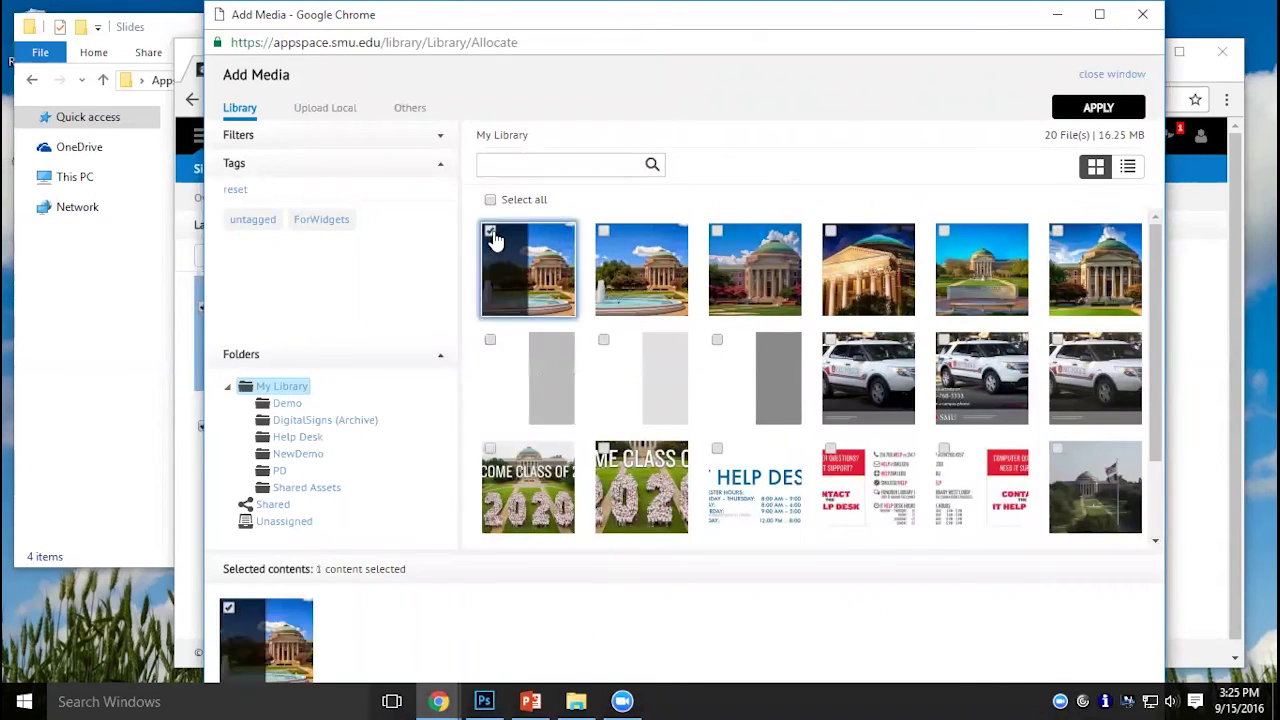
{"action": "left_click", "coordinate": [1070, 108]}
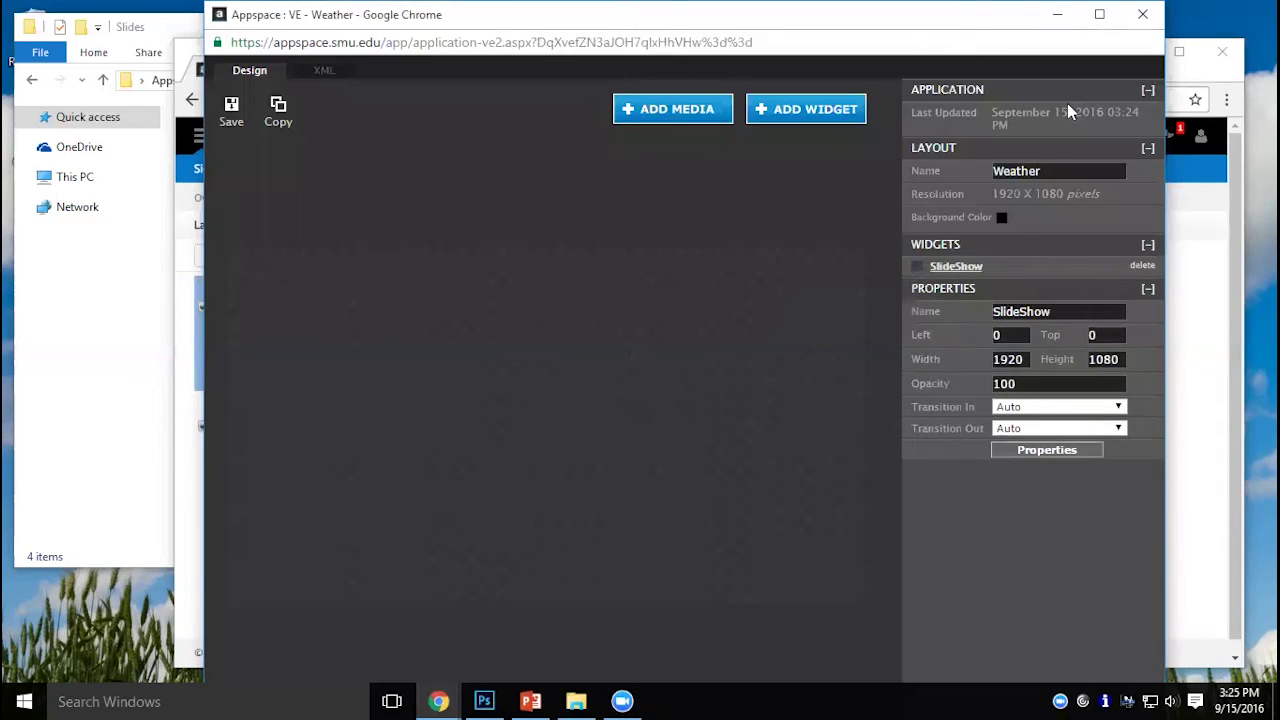
{"action": "double_click", "coordinate": [1006, 313]}
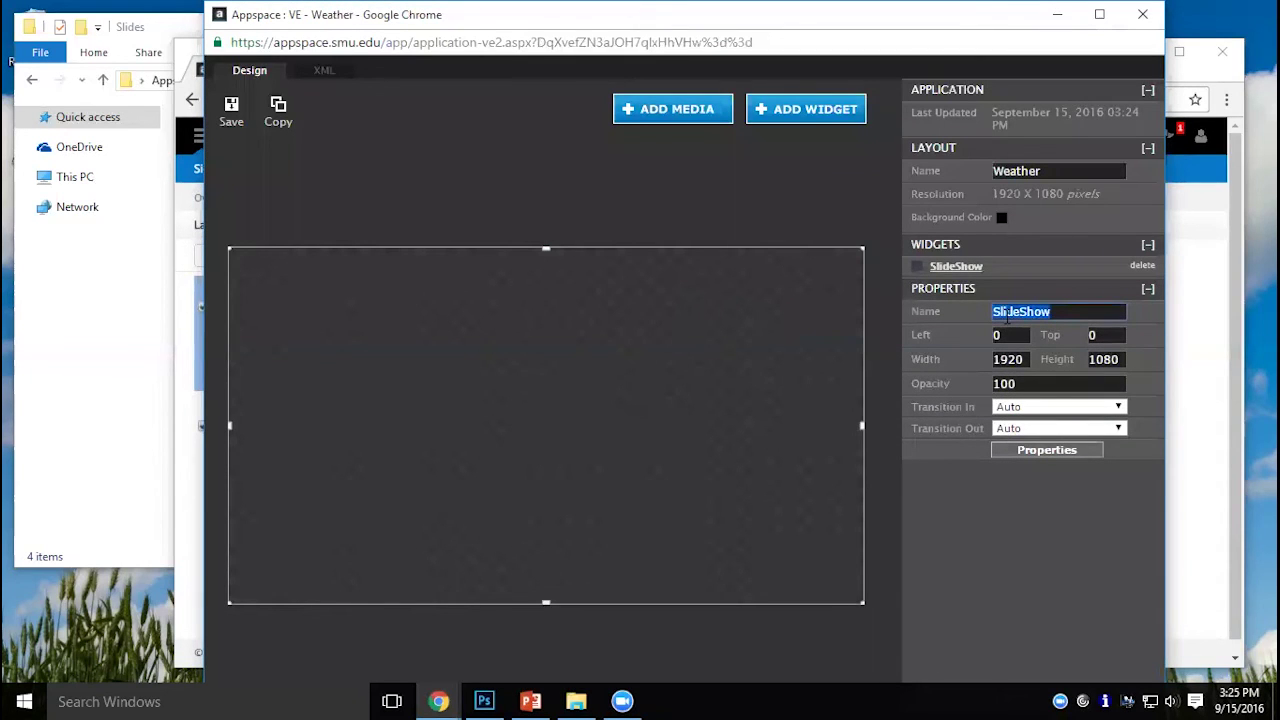
{"action": "type", "text": "Bkgd"}
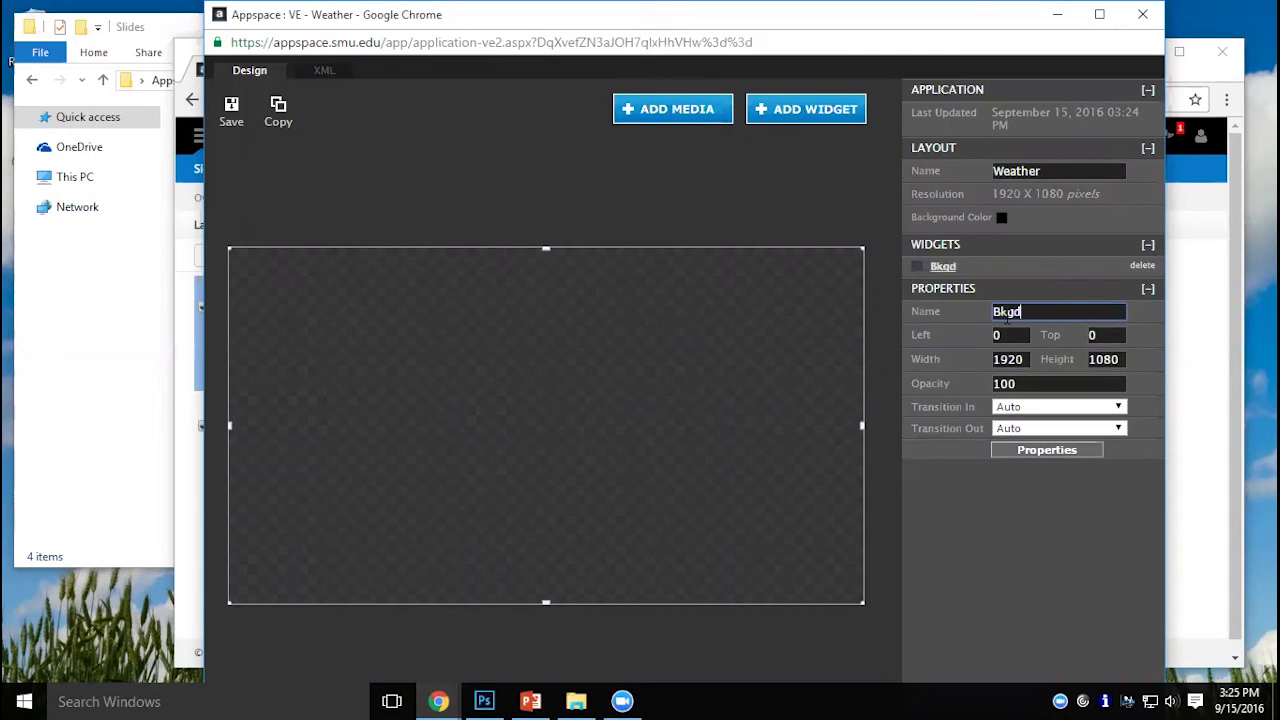
{"action": "left_click", "coordinate": [231, 110]}
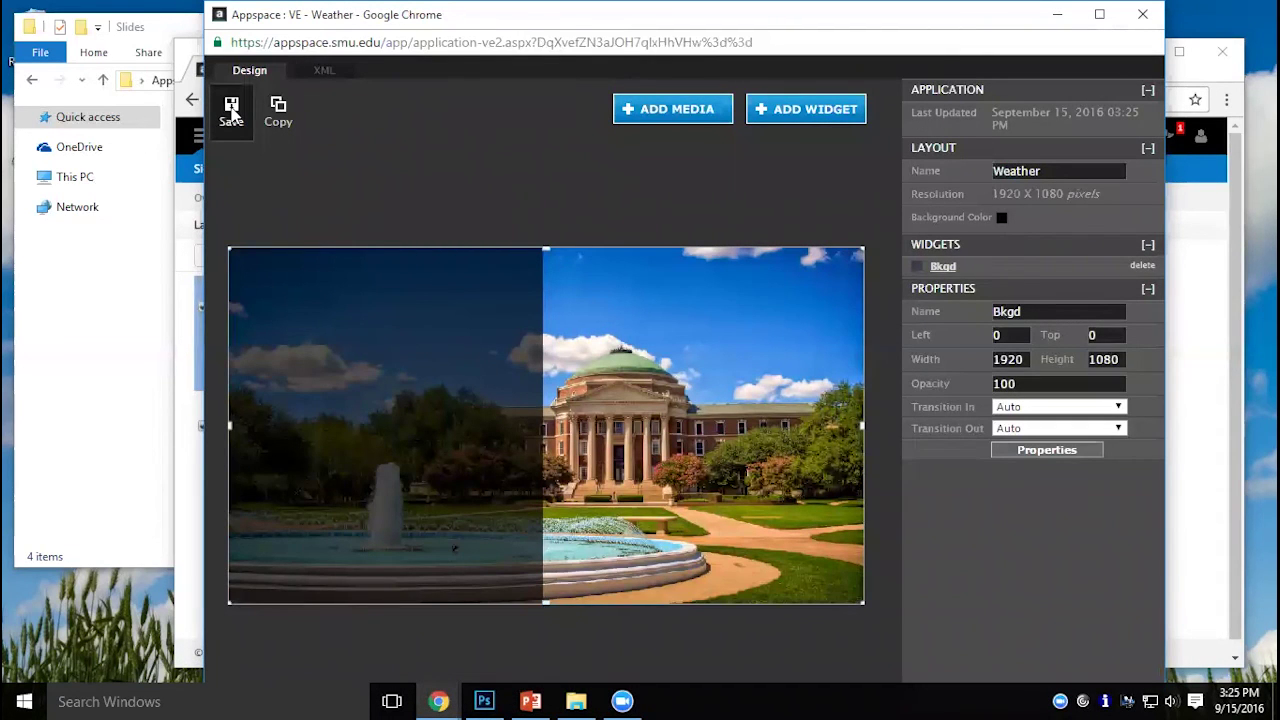
Add a 615×200 3 Days Local Forecast widget from the weather widgets and place it at 141, 138.
{"action": "left_click", "coordinate": [787, 113]}
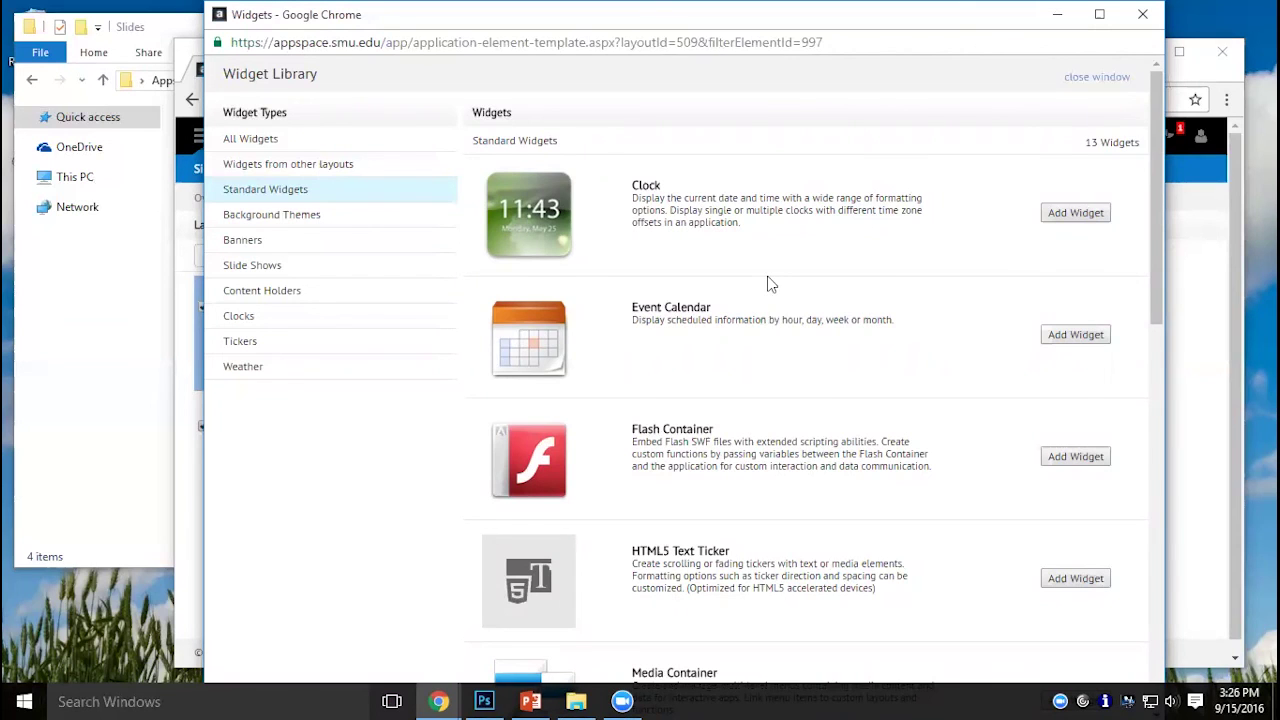
{"action": "scroll", "coordinate": [771, 284], "scroll_direction": "down", "scroll_amount": 10}
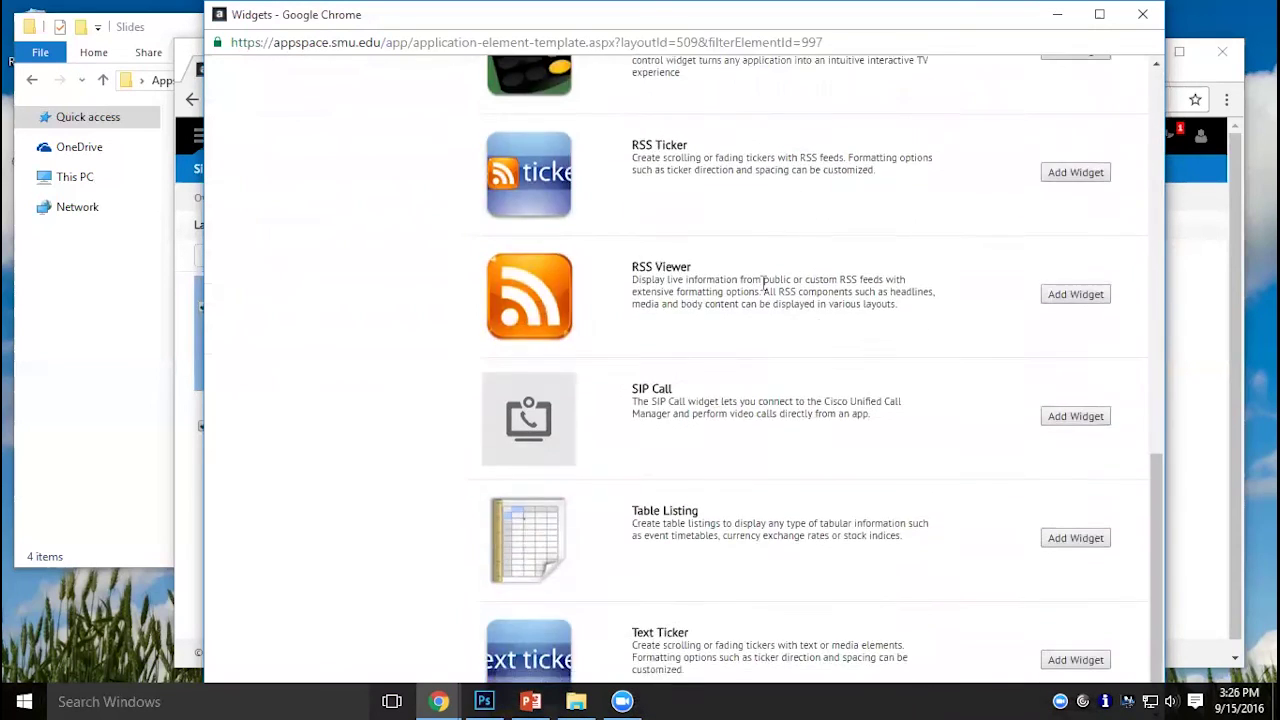
{"action": "scroll", "coordinate": [763, 285], "scroll_direction": "up", "scroll_amount": 10}
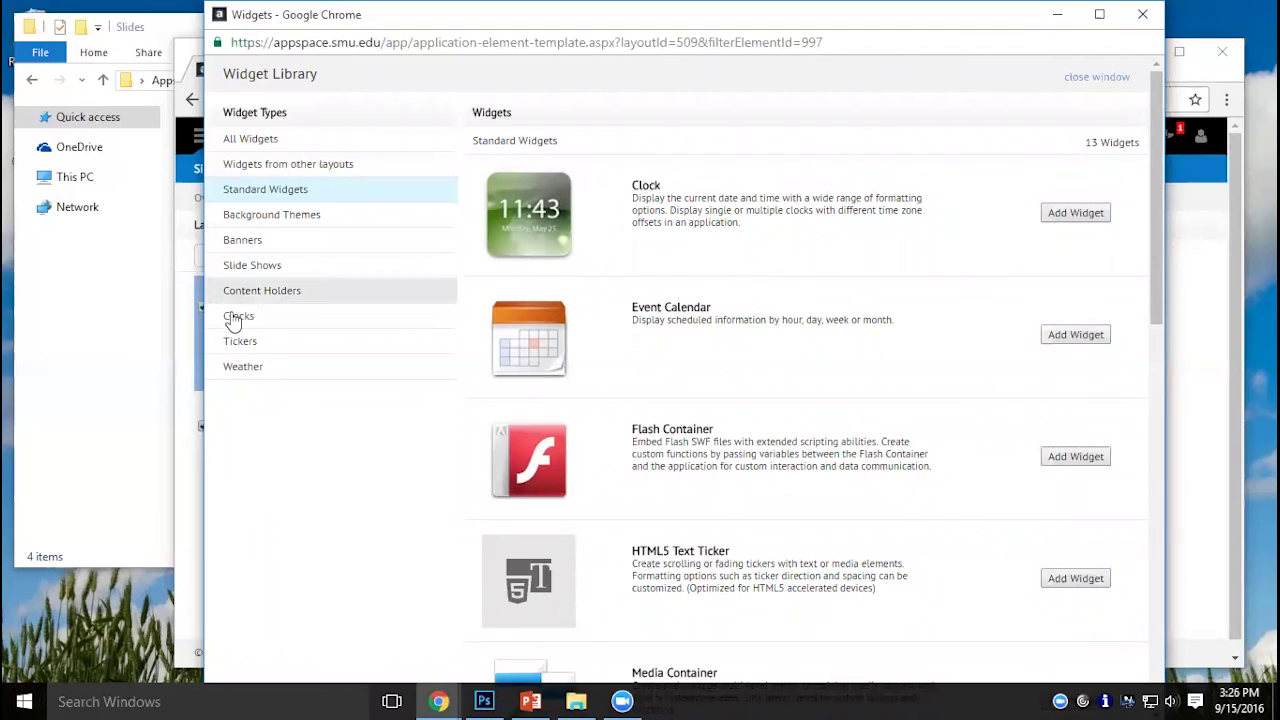
{"action": "left_click", "coordinate": [256, 379]}
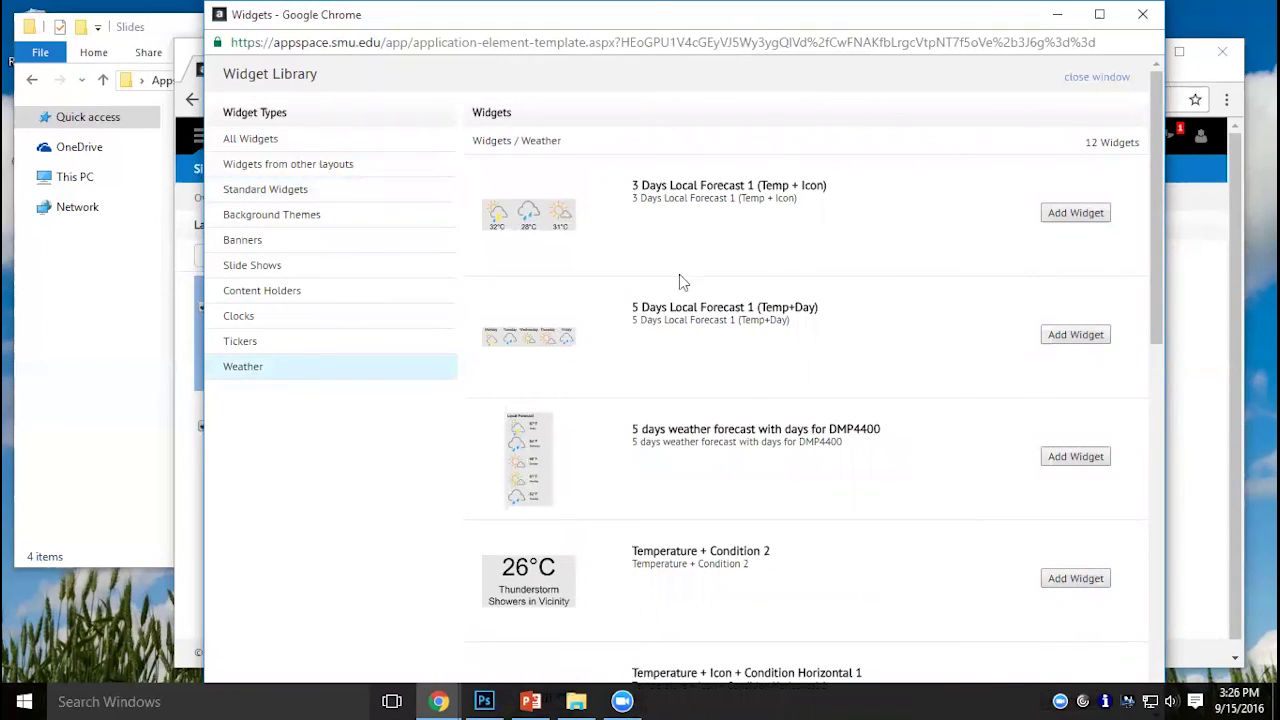
{"action": "scroll", "coordinate": [665, 360], "scroll_direction": "down", "scroll_amount": 8}
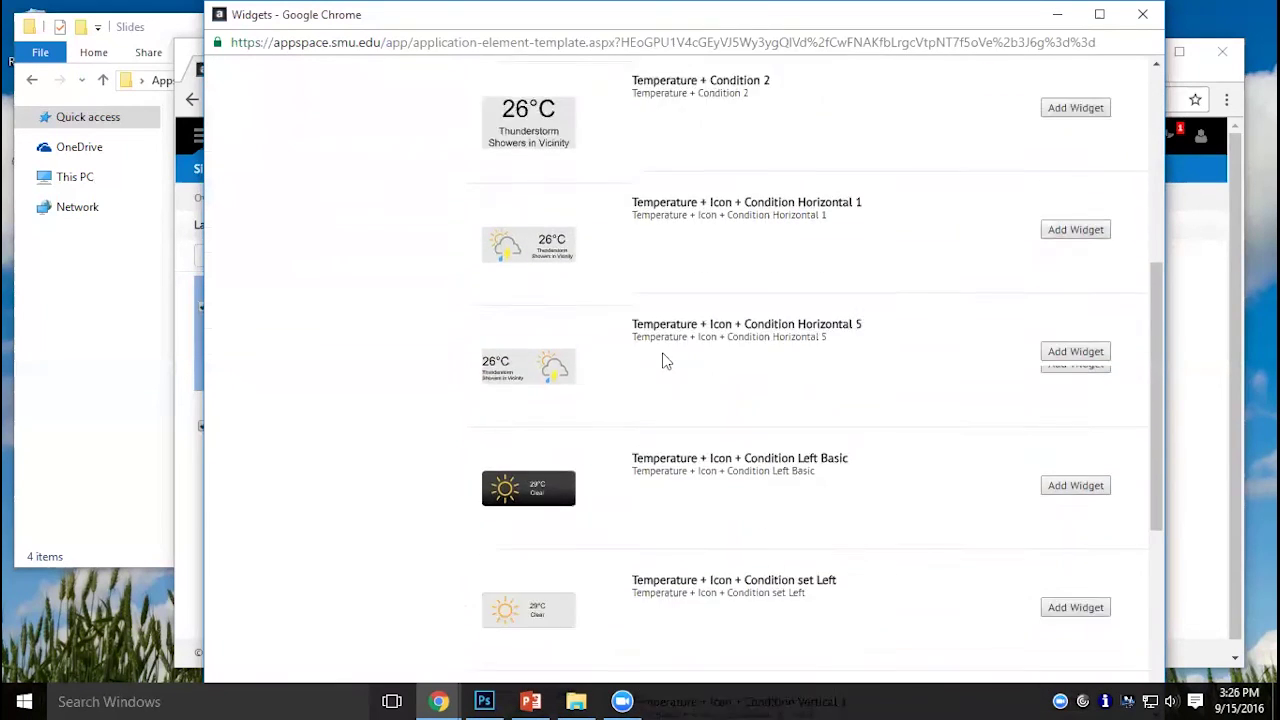
{"action": "scroll", "coordinate": [665, 360], "scroll_direction": "down", "scroll_amount": 2}
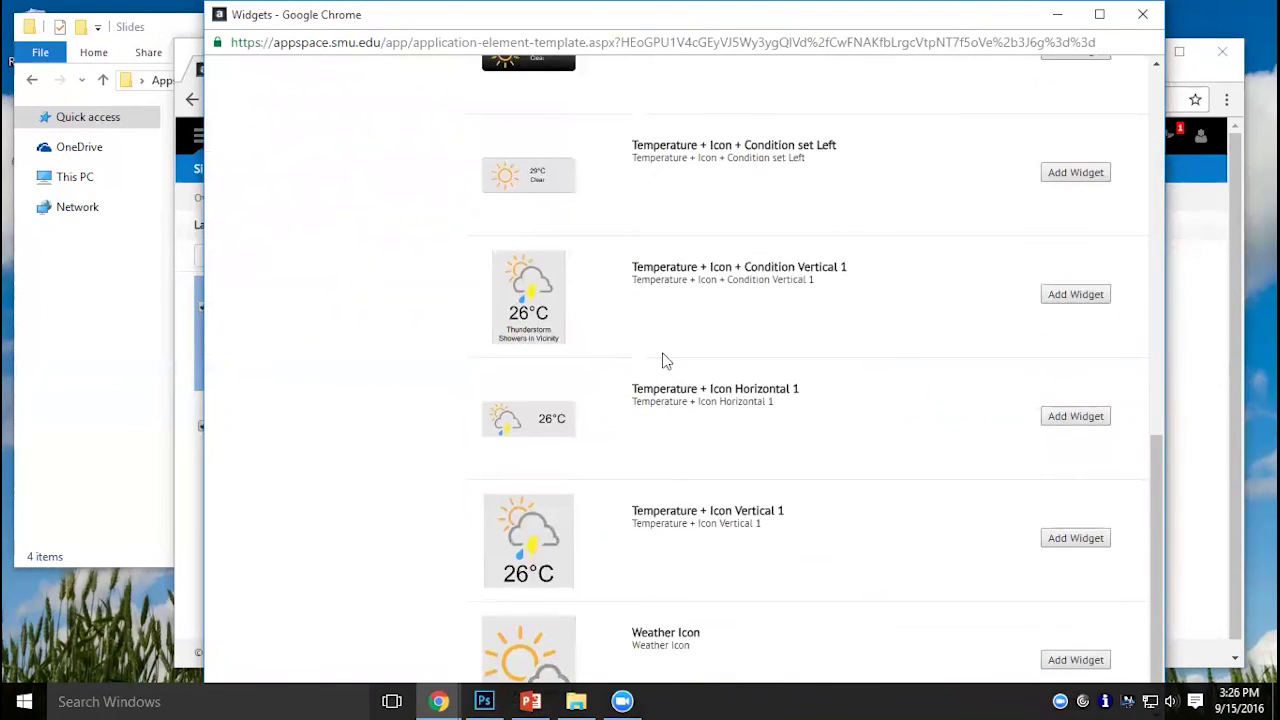
{"action": "scroll", "coordinate": [665, 360], "scroll_direction": "up", "scroll_amount": 10}
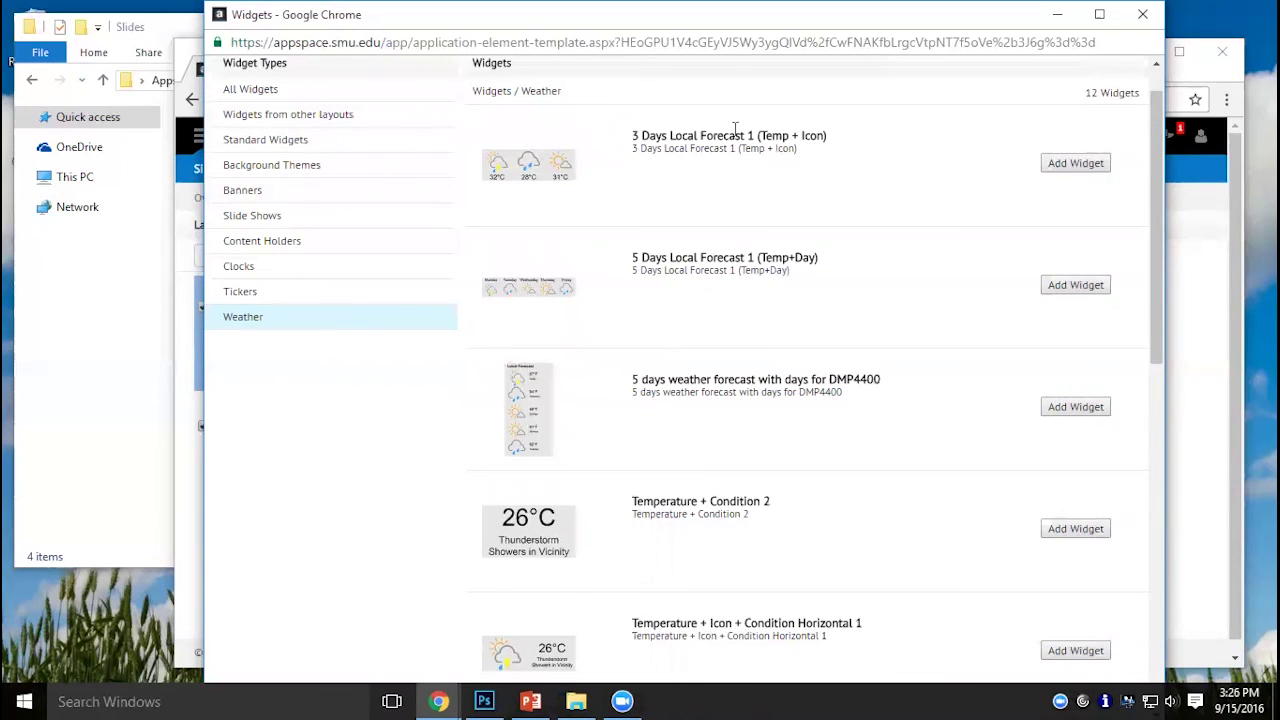
{"action": "left_click", "coordinate": [1078, 170]}
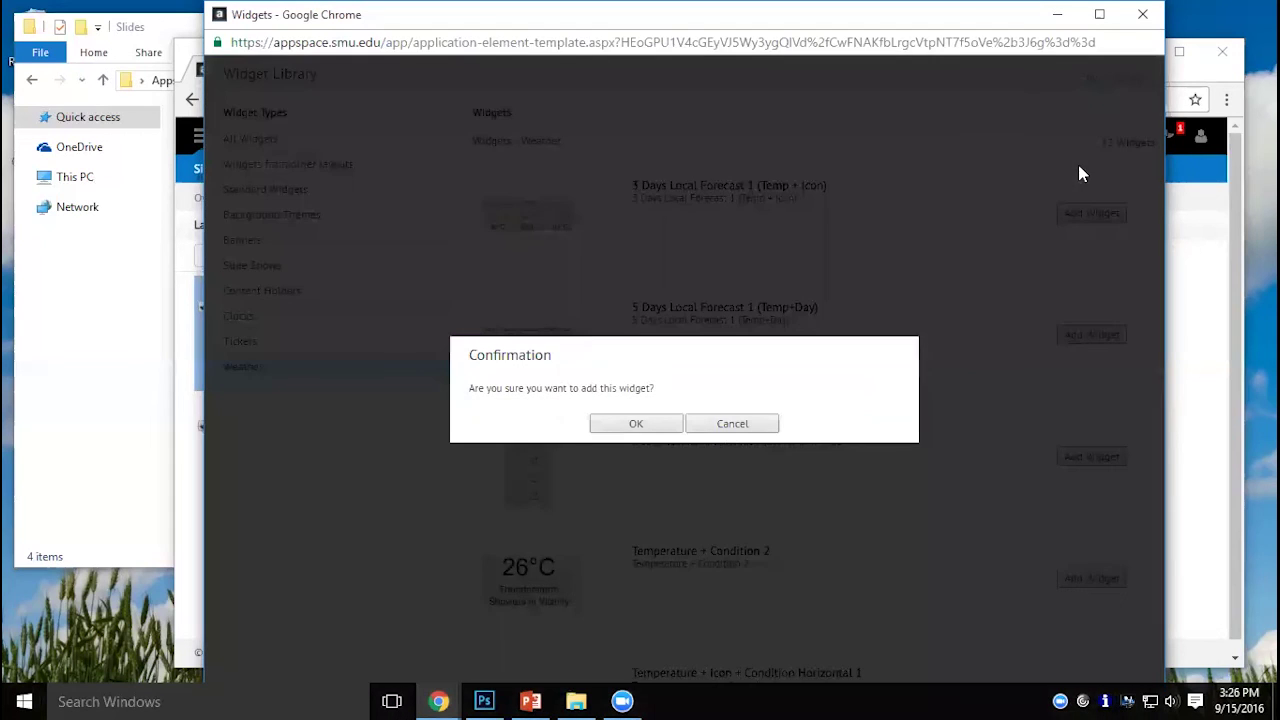
{"action": "left_click", "coordinate": [617, 424]}
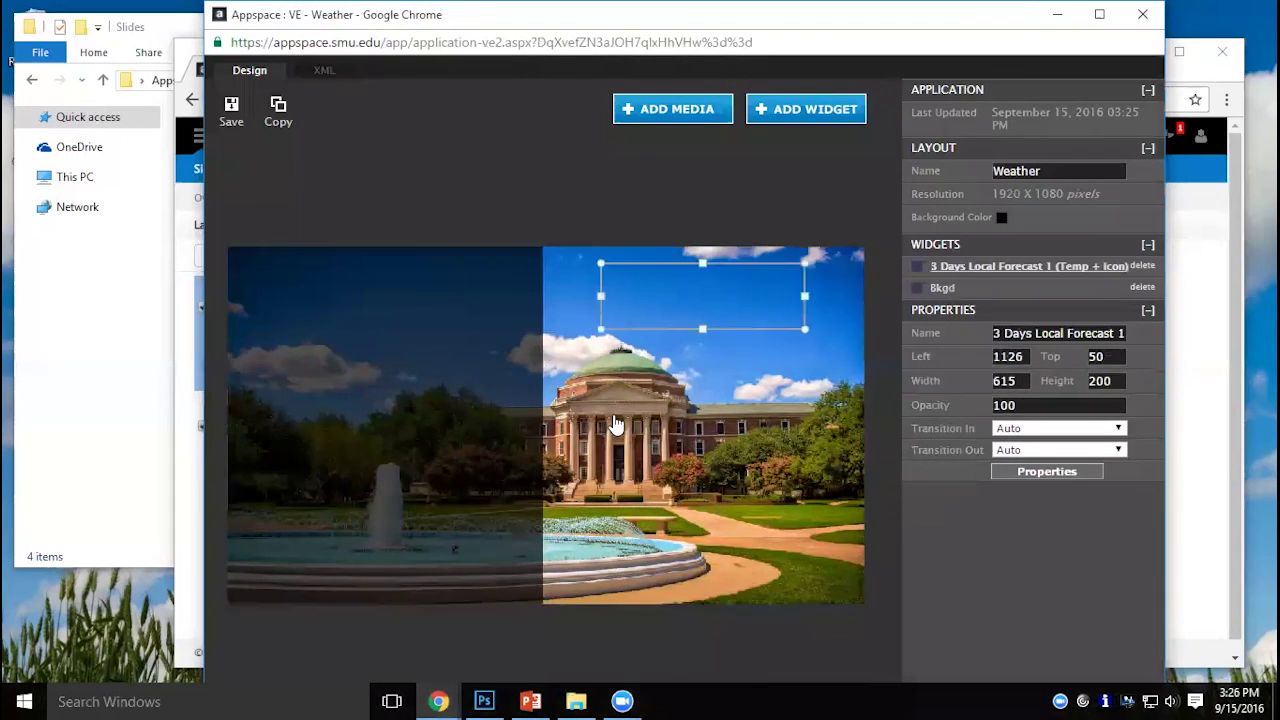
{"action": "left_click_drag", "start_coordinate": [757, 293], "coordinate": [428, 323]}
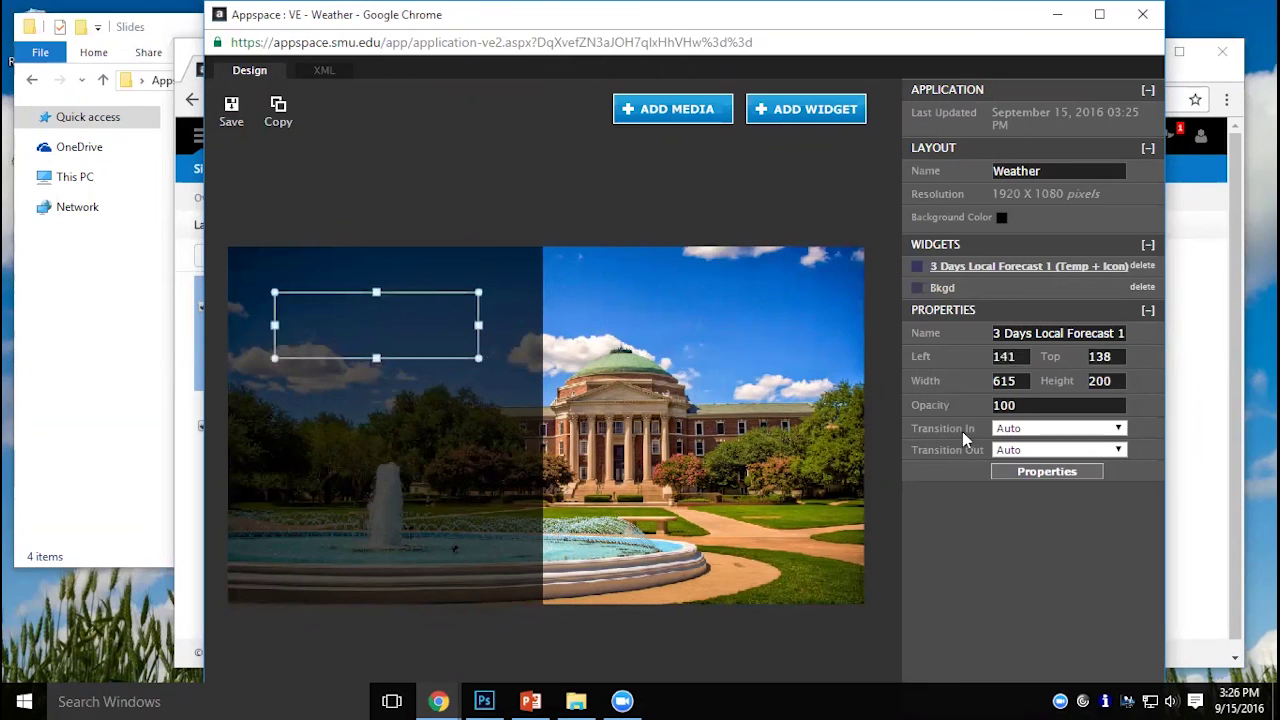
{"action": "left_click", "coordinate": [1046, 472]}
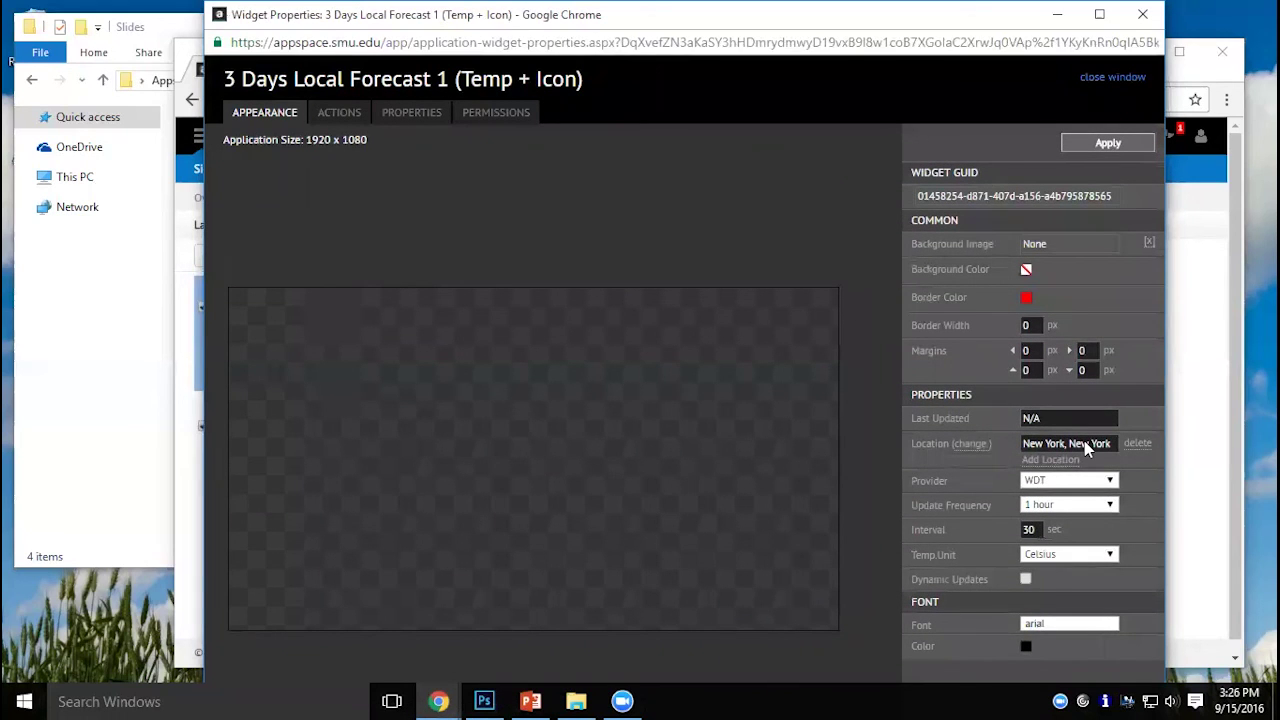
Replace the forecast location New York, New York with US zip code 75275.
{"action": "triple_click", "coordinate": [1088, 445]}
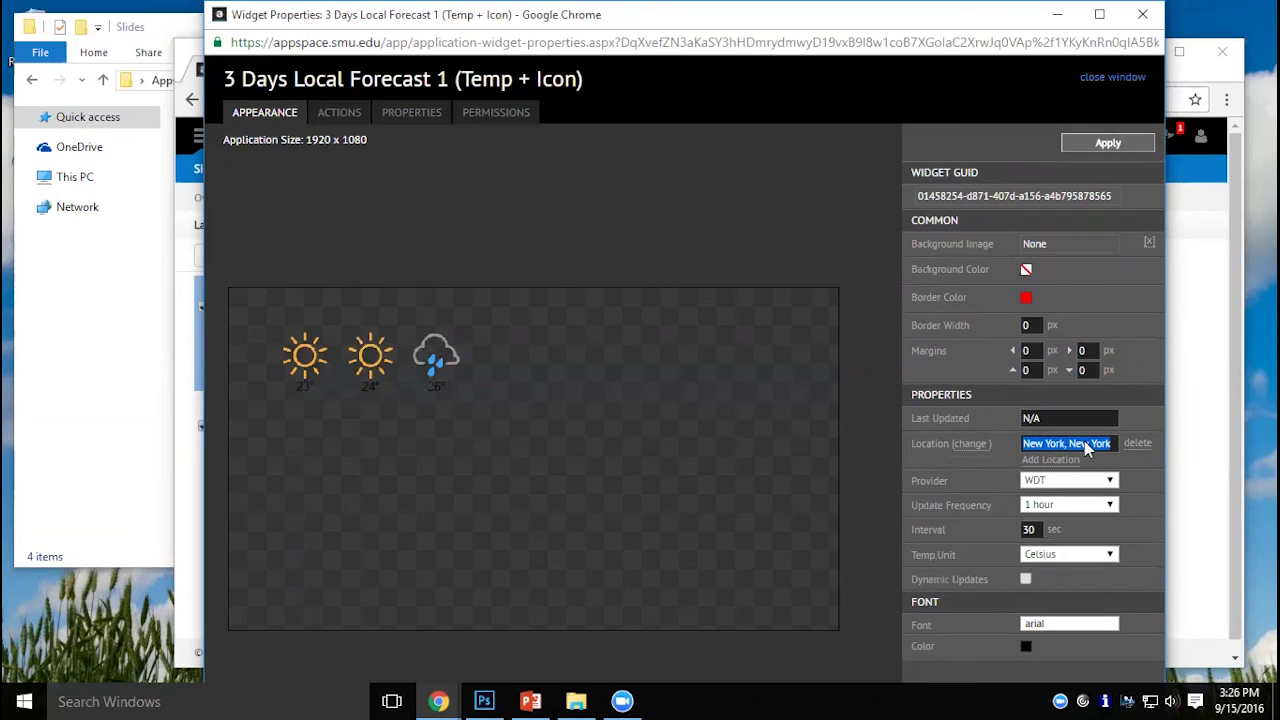
{"action": "left_click", "coordinate": [1086, 446]}
{"action": "double_click", "coordinate": [1086, 446]}
{"action": "left_click", "coordinate": [1056, 462]}
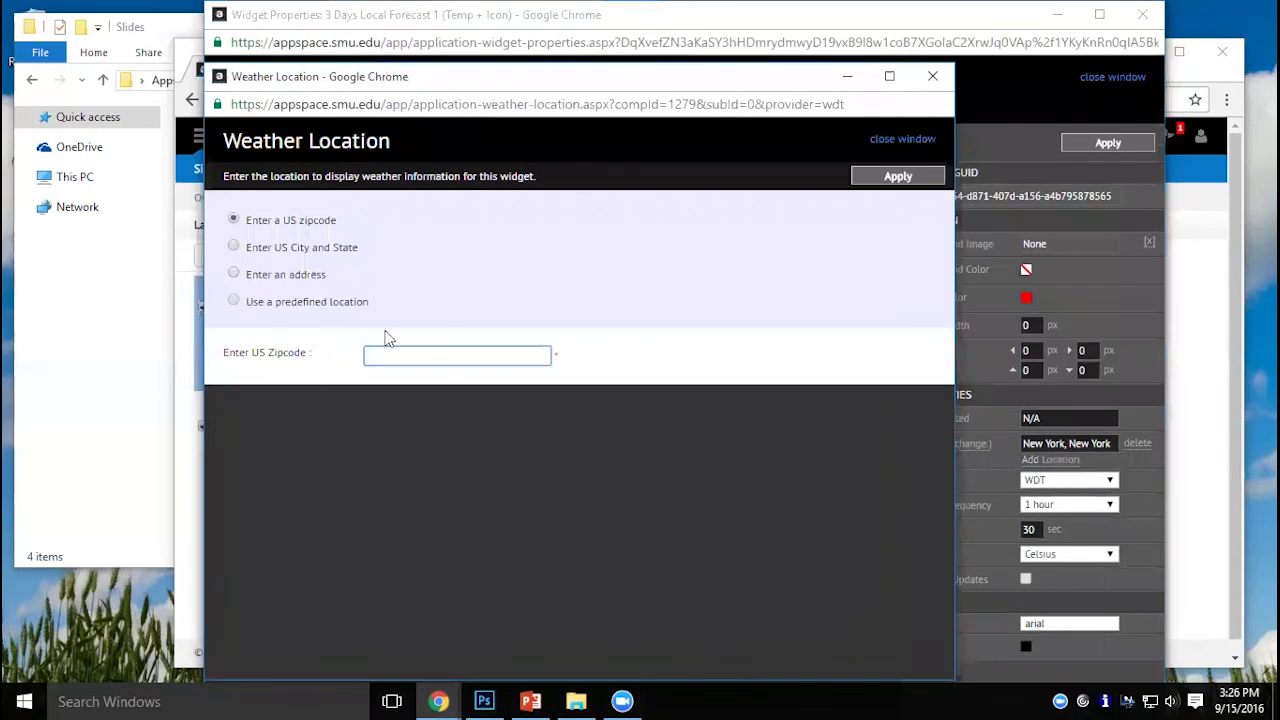
{"action": "type", "text": "75275"}
{"action": "left_click", "coordinate": [930, 178]}
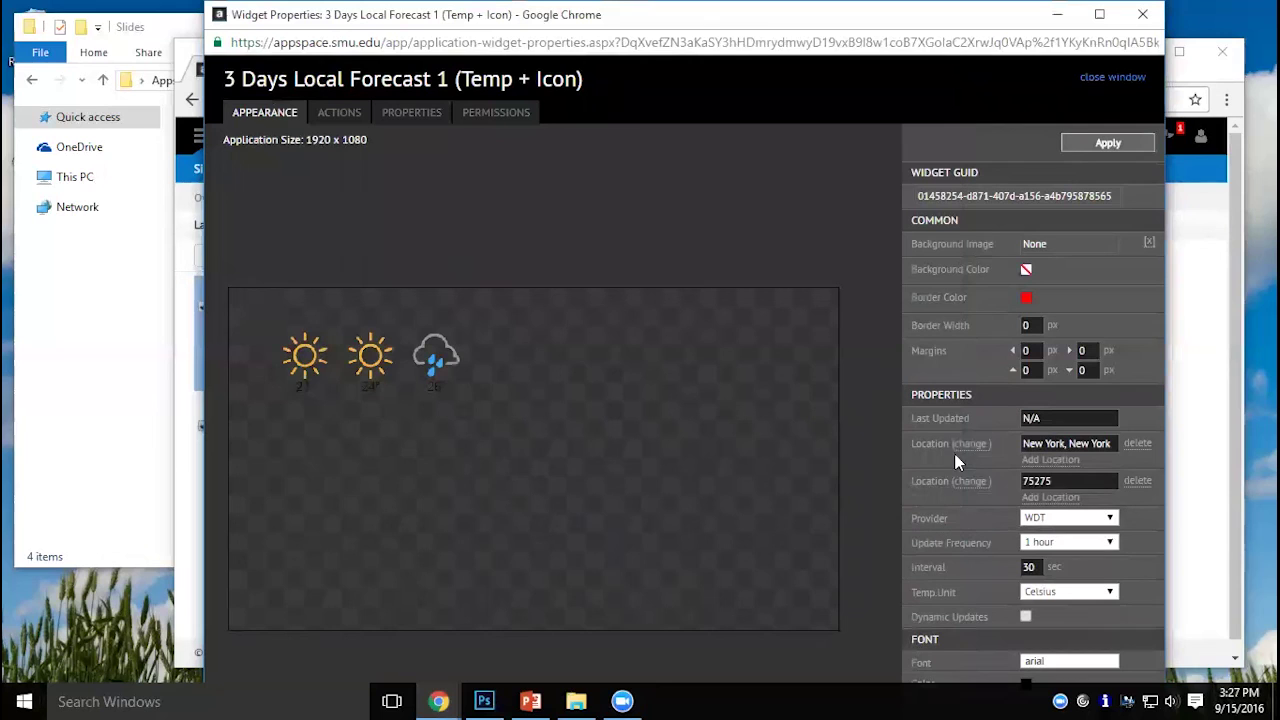
{"action": "left_click", "coordinate": [1137, 445]}
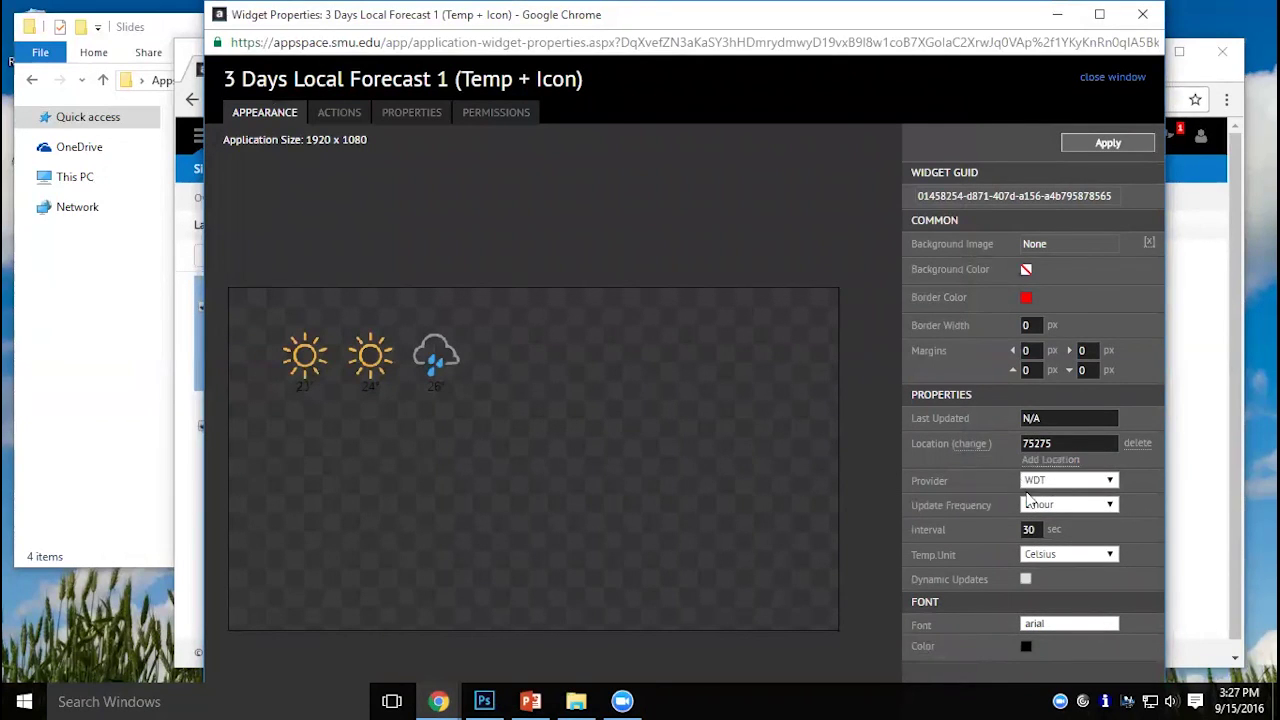
Give the forecast Fahrenheit temperatures and white Century Gothic text, and apply the settings.
{"action": "left_click", "coordinate": [1095, 556]}
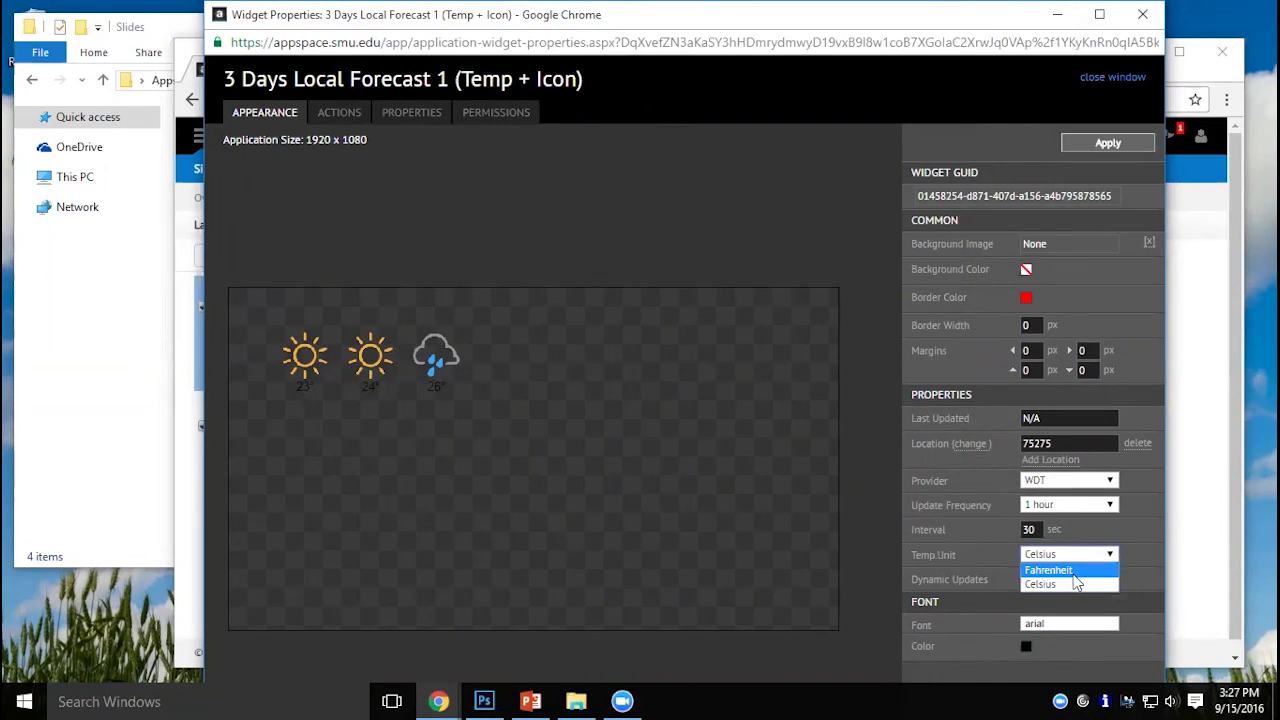
{"action": "left_click", "coordinate": [1073, 574]}
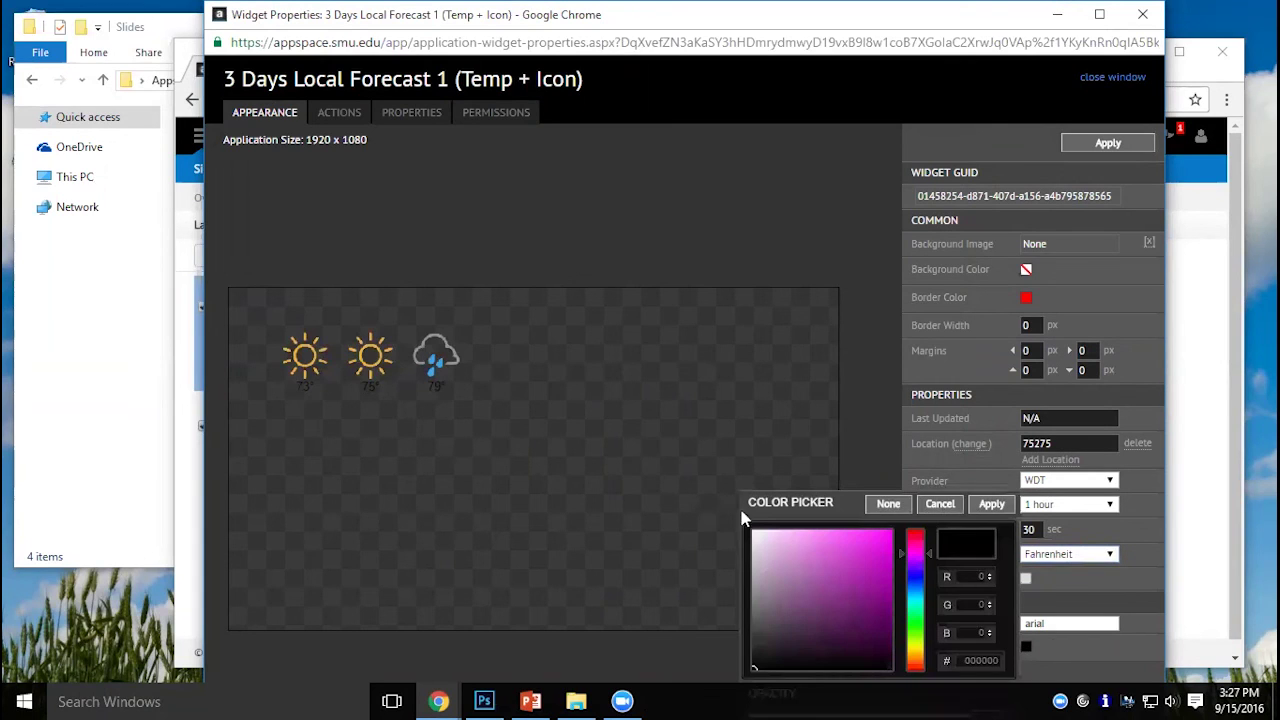
{"action": "left_click_drag", "start_coordinate": [768, 537], "coordinate": [725, 530]}
{"action": "left_click_drag", "start_coordinate": [890, 533], "coordinate": [748, 537]}
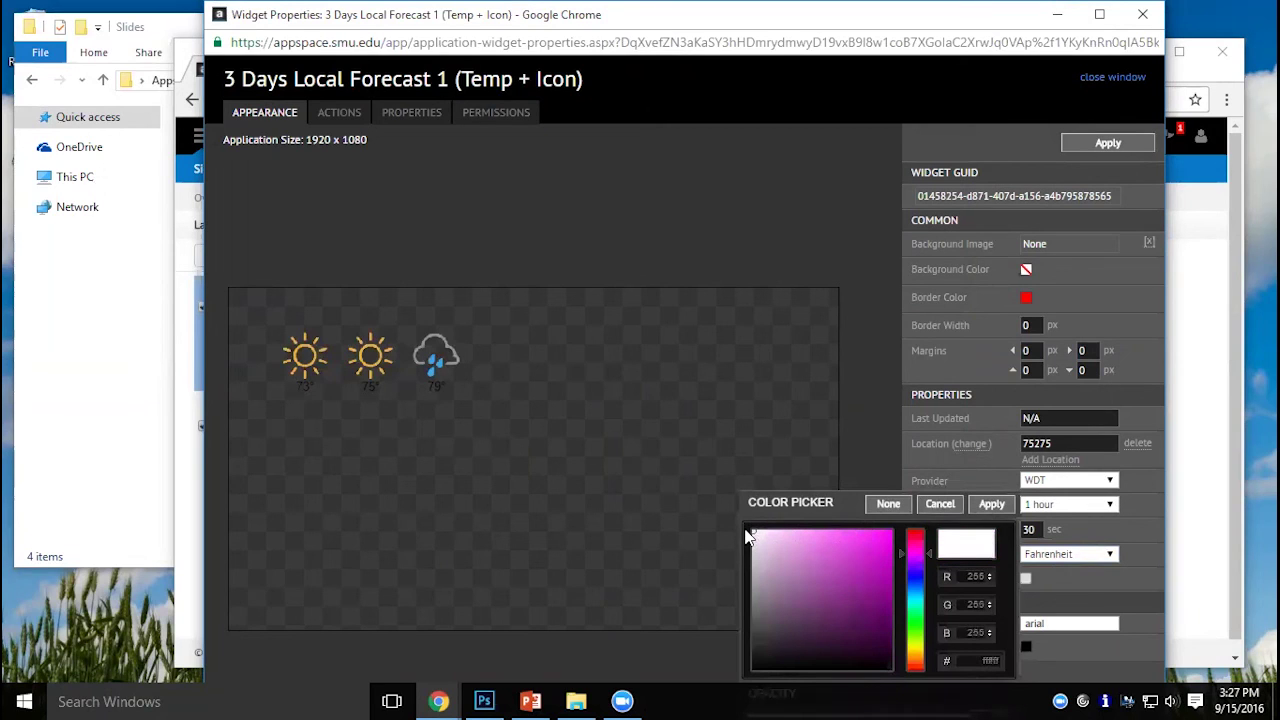
{"action": "left_click", "coordinate": [986, 504]}
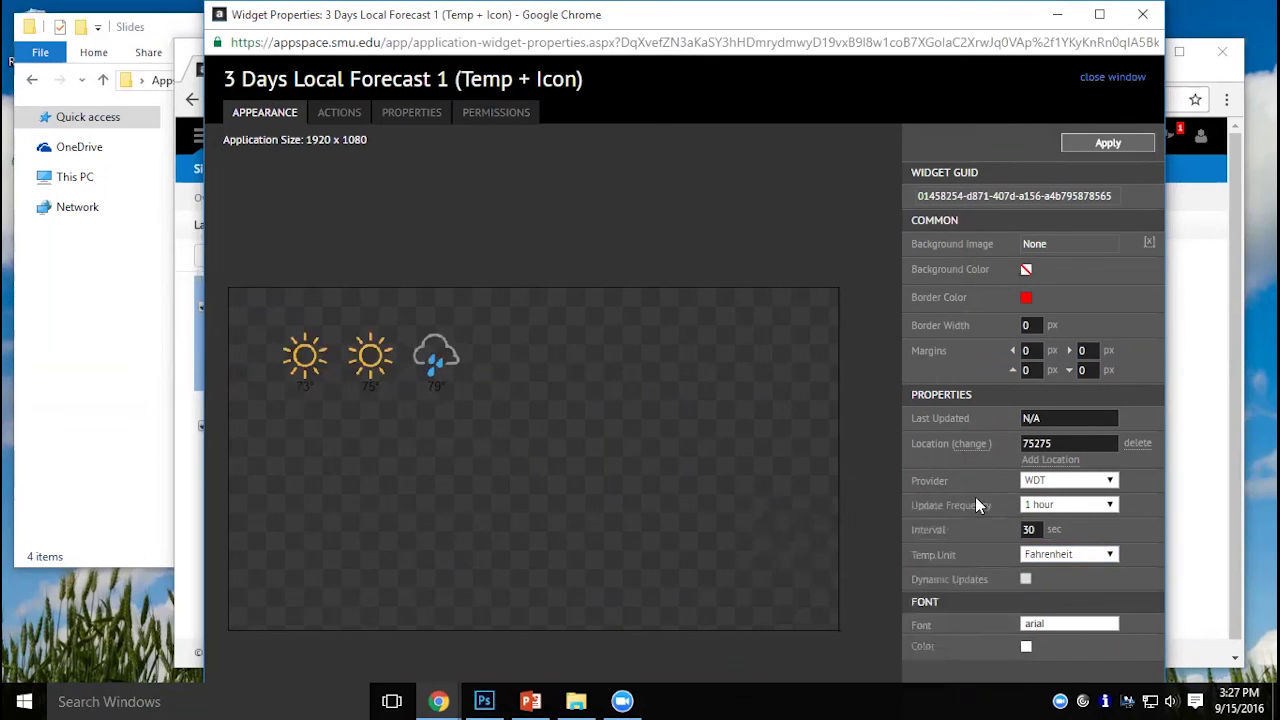
{"action": "left_click", "coordinate": [1065, 621]}
{"action": "left_click", "coordinate": [1071, 649]}
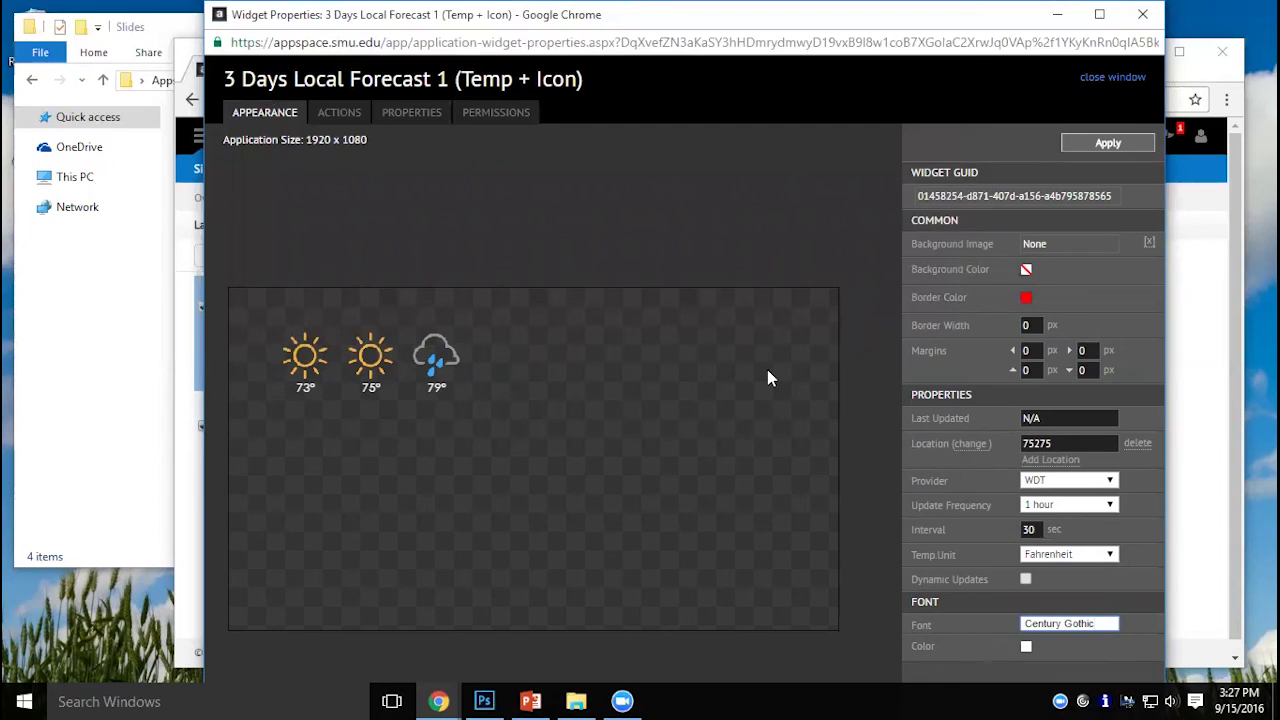
{"action": "left_click", "coordinate": [1136, 150]}
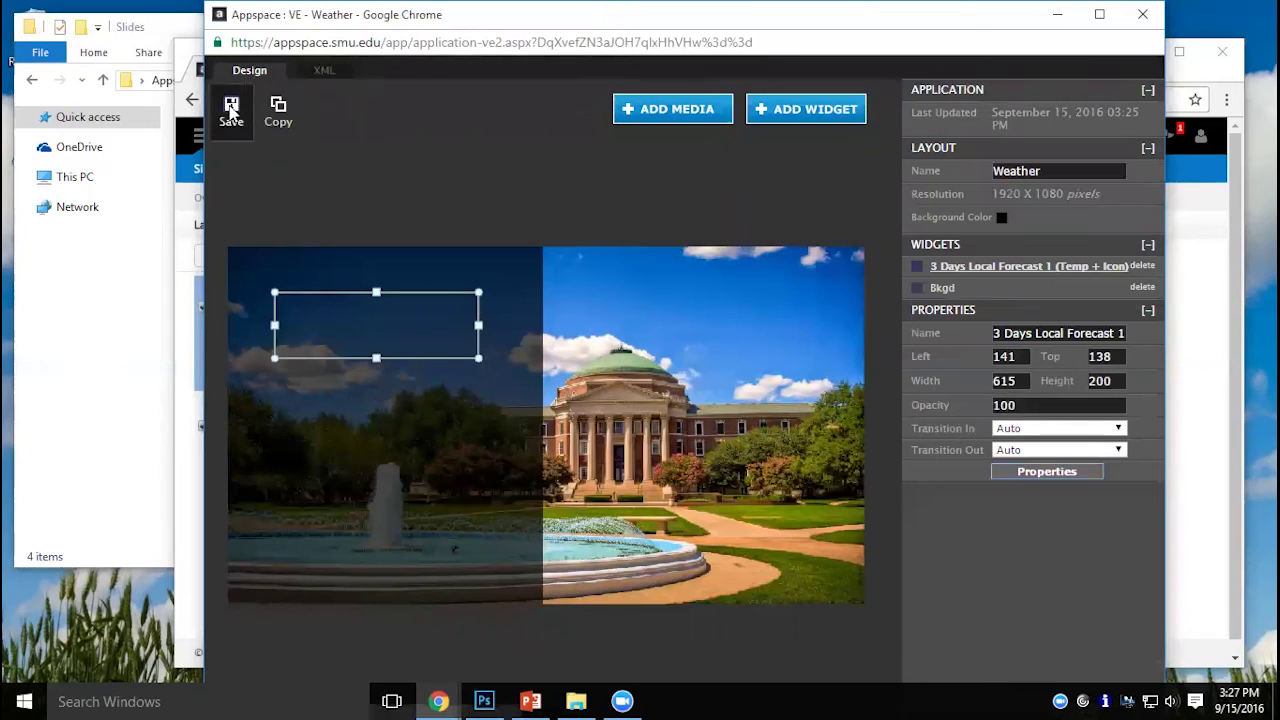
Save the Weather layout with the updated forecast and bring up the Widget Library.
{"action": "left_click", "coordinate": [230, 110]}
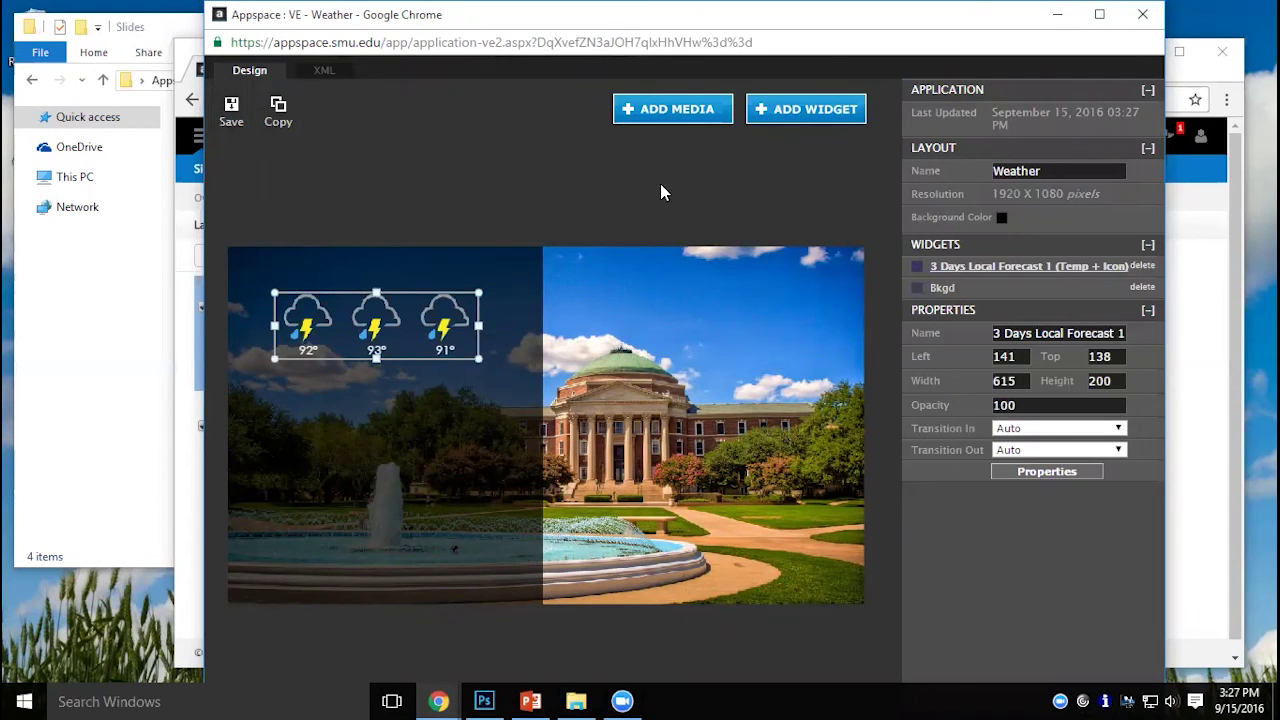
{"action": "left_click", "coordinate": [775, 118]}
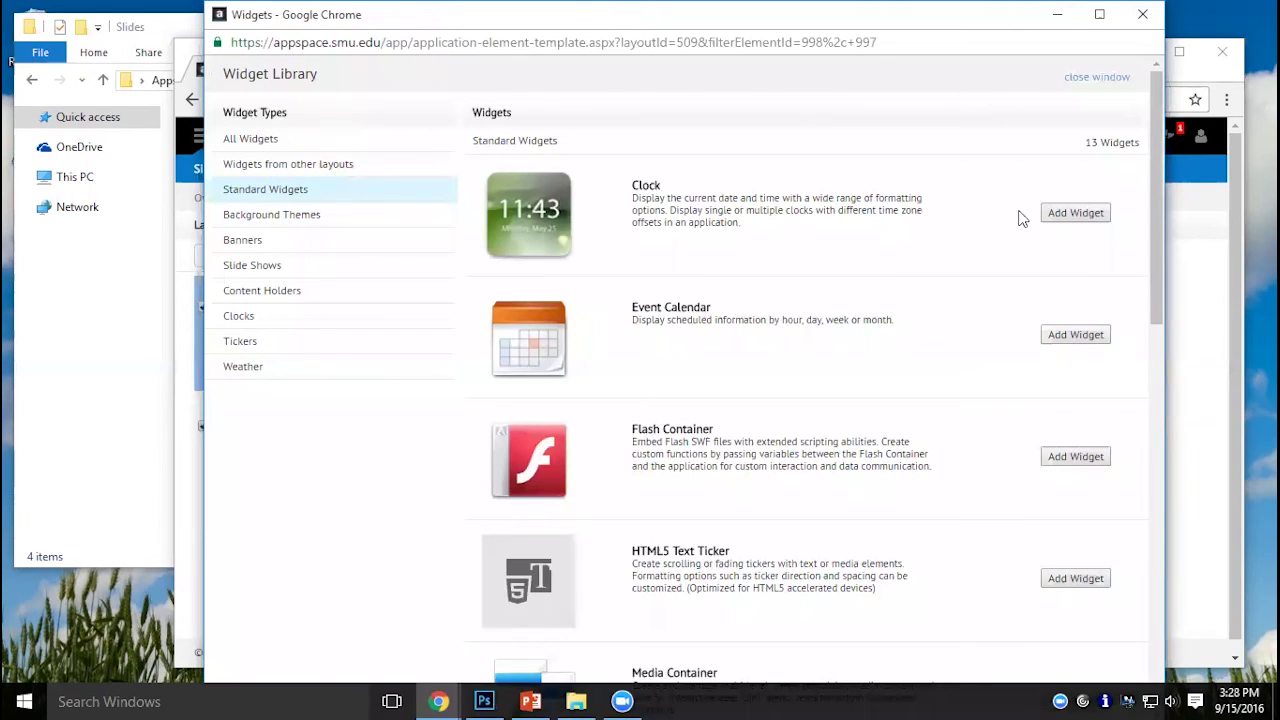
Add a Clock widget below the forecast icons and bring up its properties.
{"action": "left_click", "coordinate": [1075, 213]}
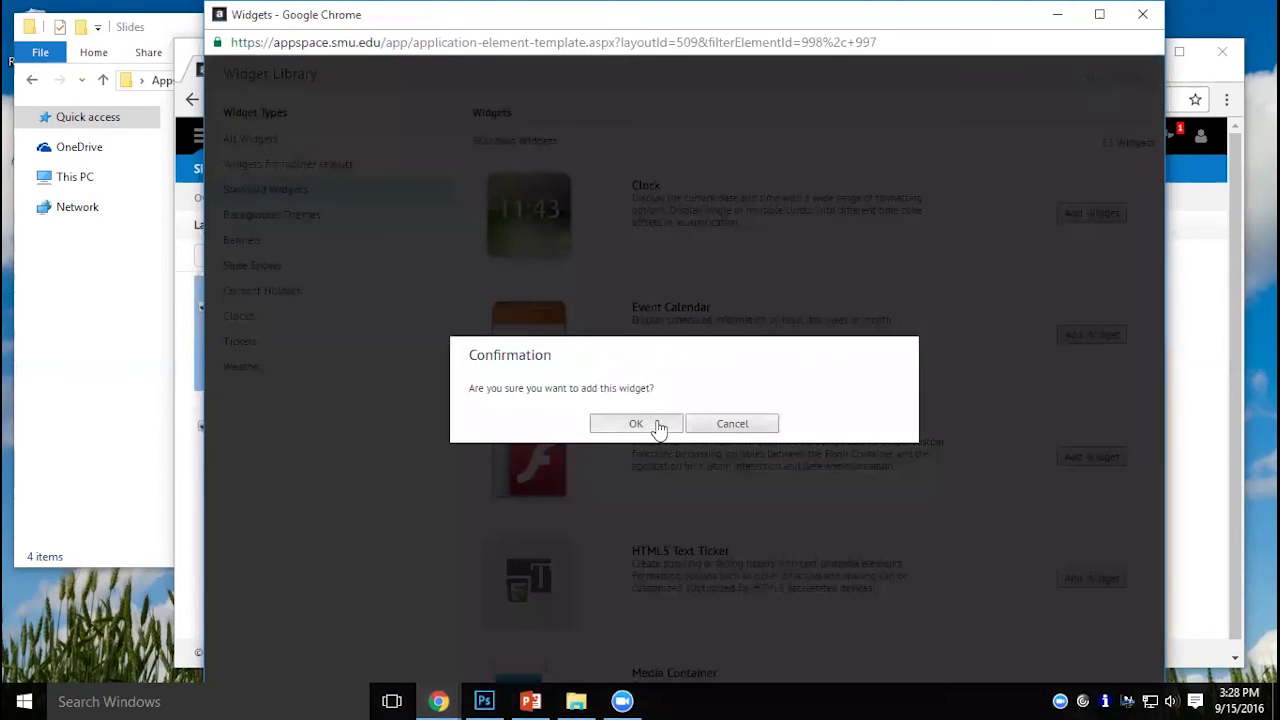
{"action": "left_click", "coordinate": [636, 424]}
{"action": "left_click_drag", "start_coordinate": [805, 262], "coordinate": [380, 418]}
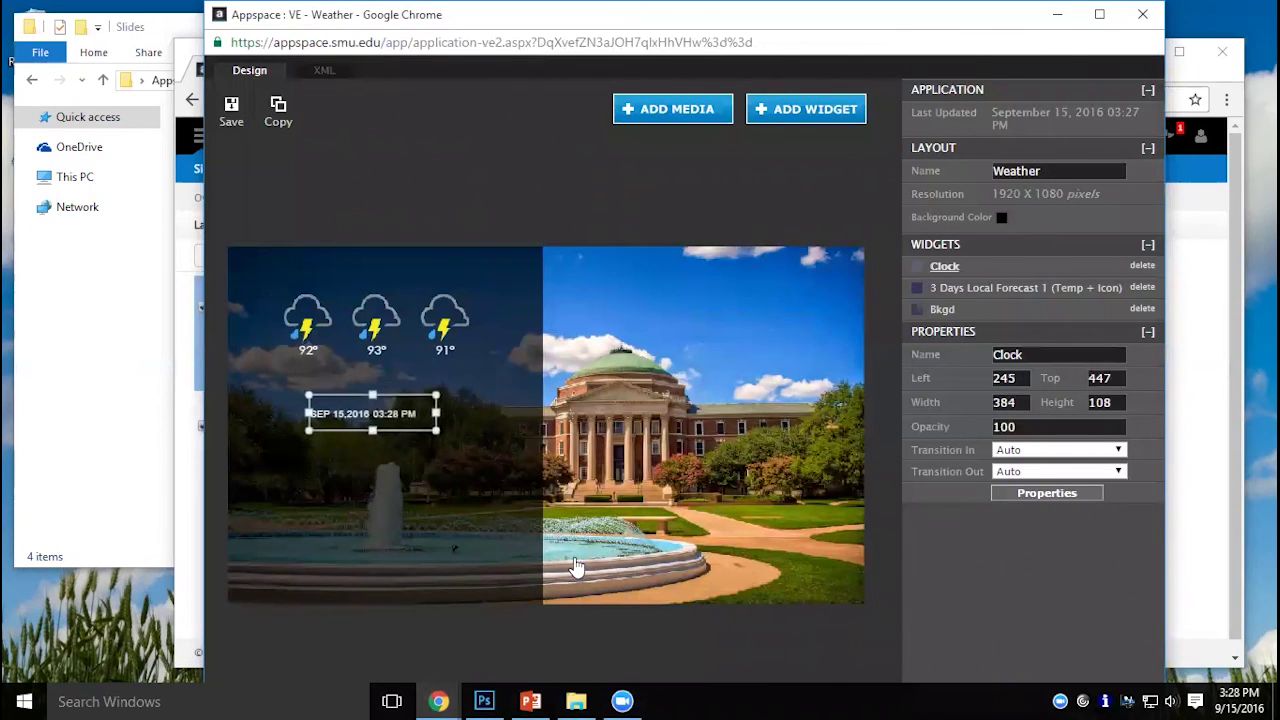
{"action": "left_click", "coordinate": [1047, 493]}
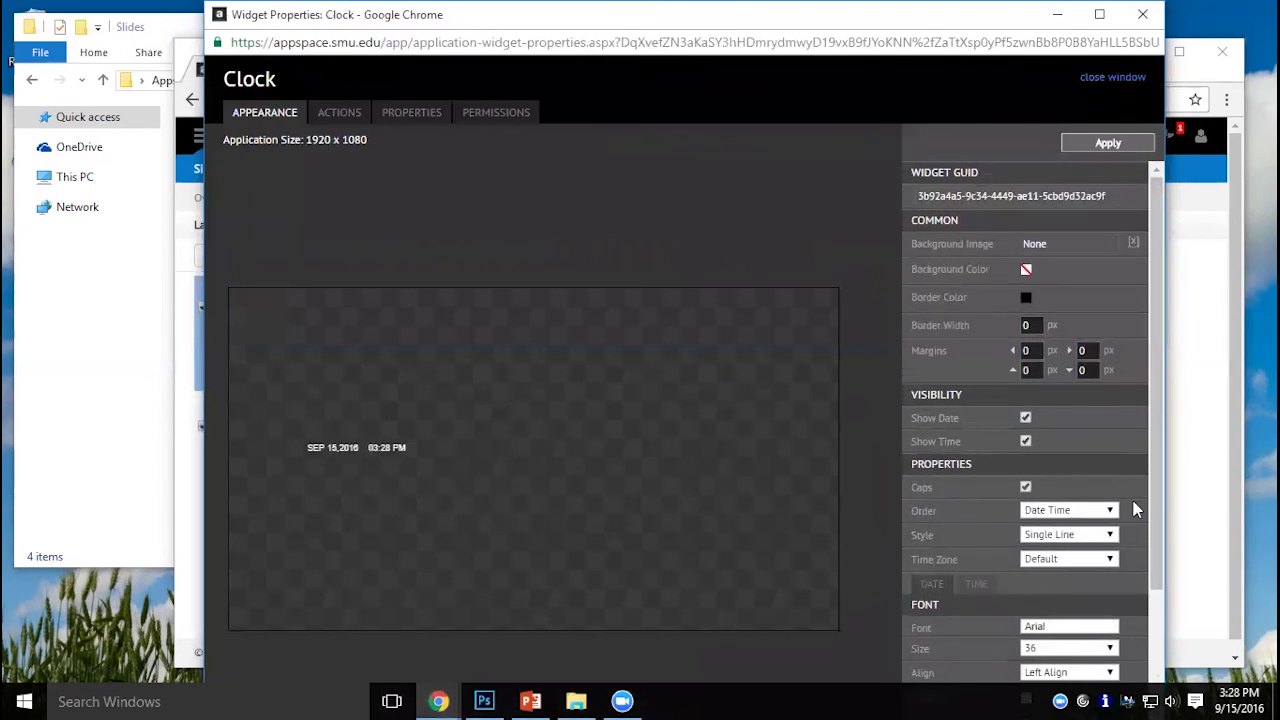
Set the clock to Double Line style with centre-aligned date.
{"action": "scroll", "coordinate": [1148, 499], "scroll_direction": "down", "scroll_amount": 3}
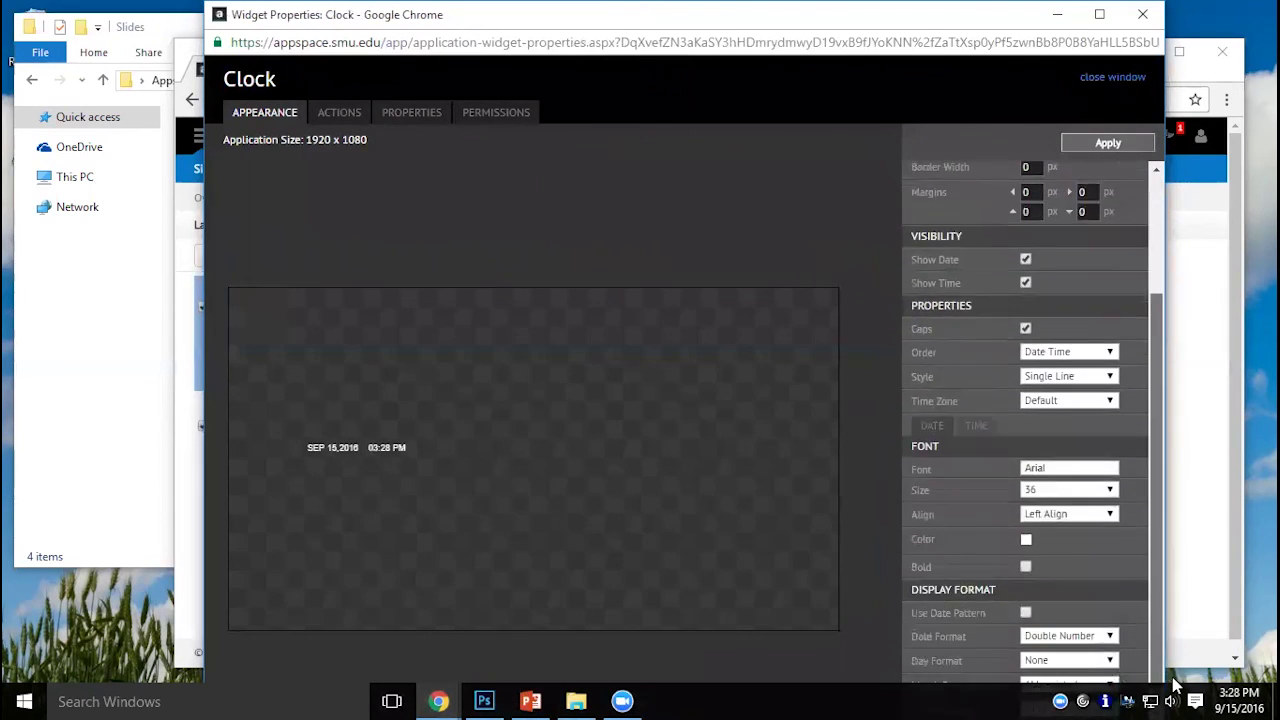
{"action": "left_click", "coordinate": [1095, 377]}
{"action": "left_click", "coordinate": [1090, 406]}
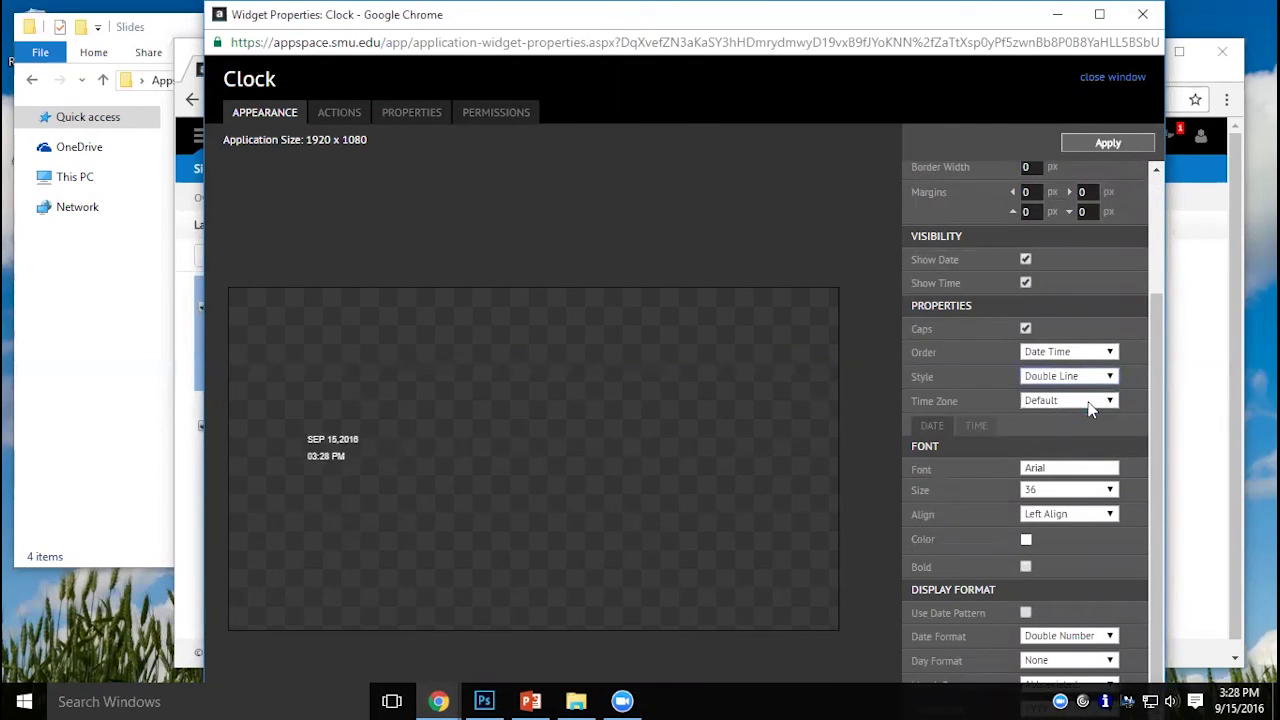
{"action": "left_click", "coordinate": [1088, 522]}
{"action": "left_click", "coordinate": [1082, 551]}
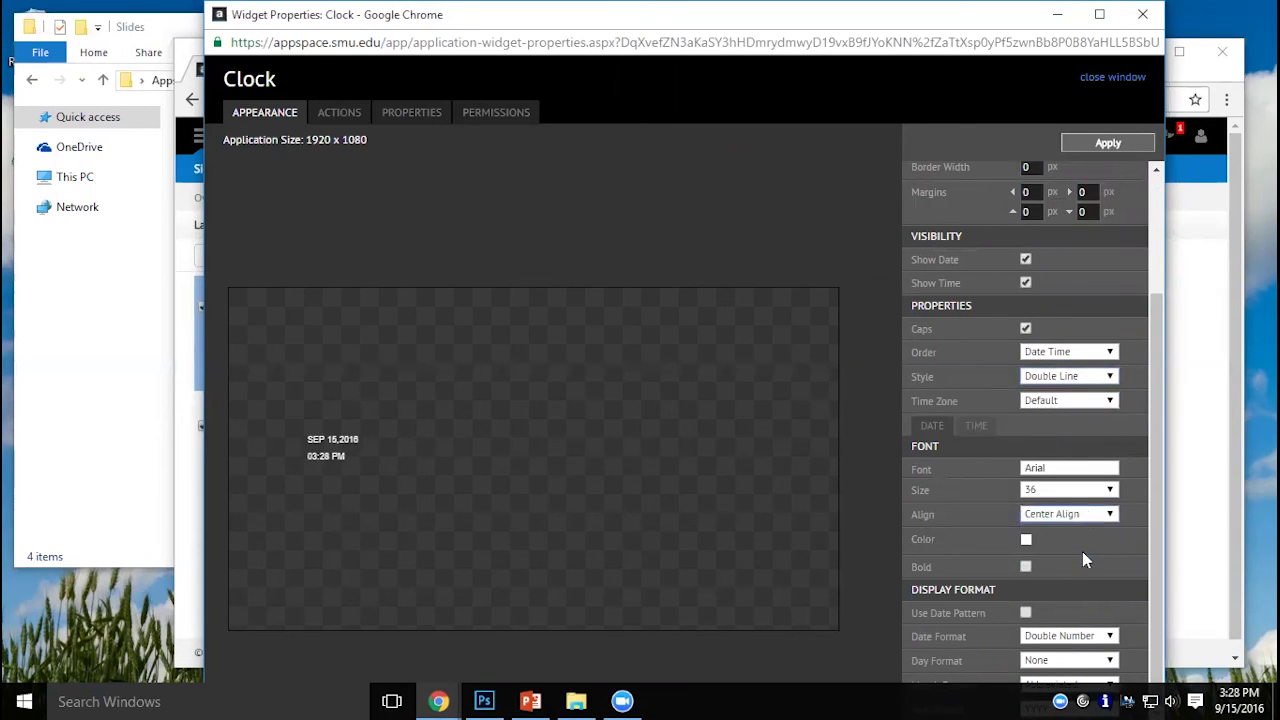
Set the clock date font to Century Gothic at size 64.
{"action": "left_click", "coordinate": [1062, 468]}
{"action": "left_click", "coordinate": [1066, 495]}
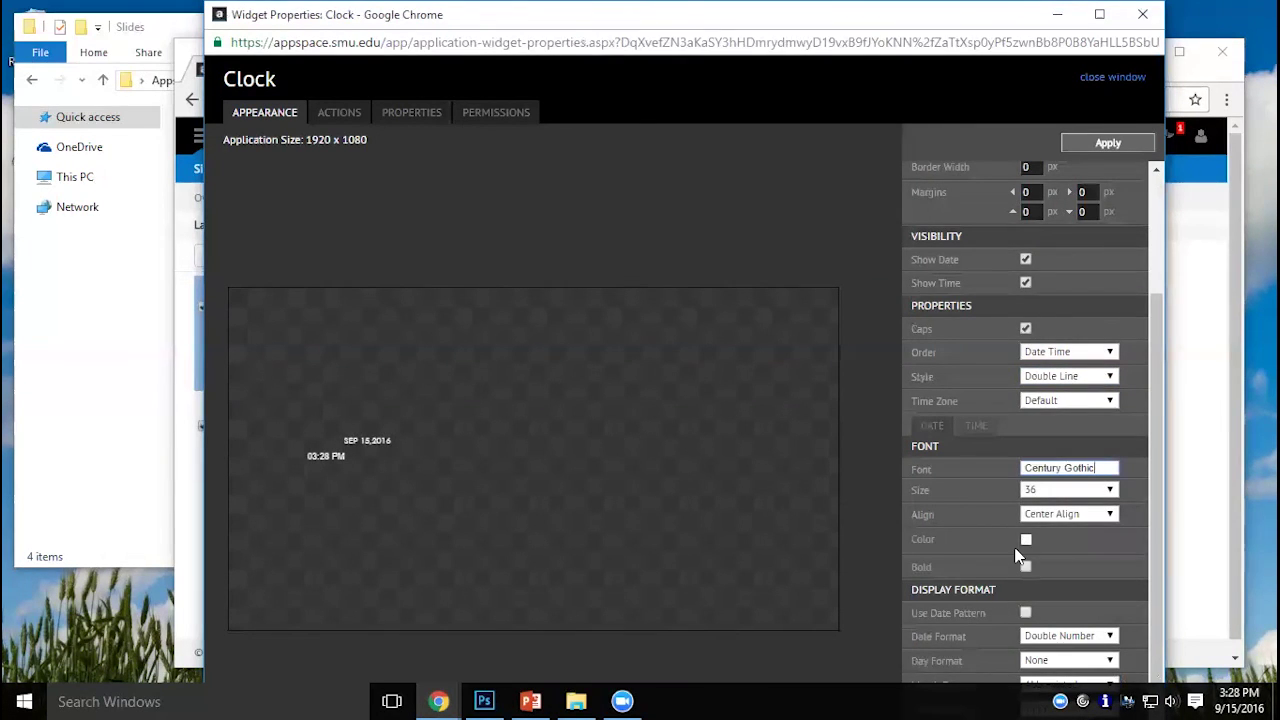
{"action": "left_click", "coordinate": [1066, 495]}
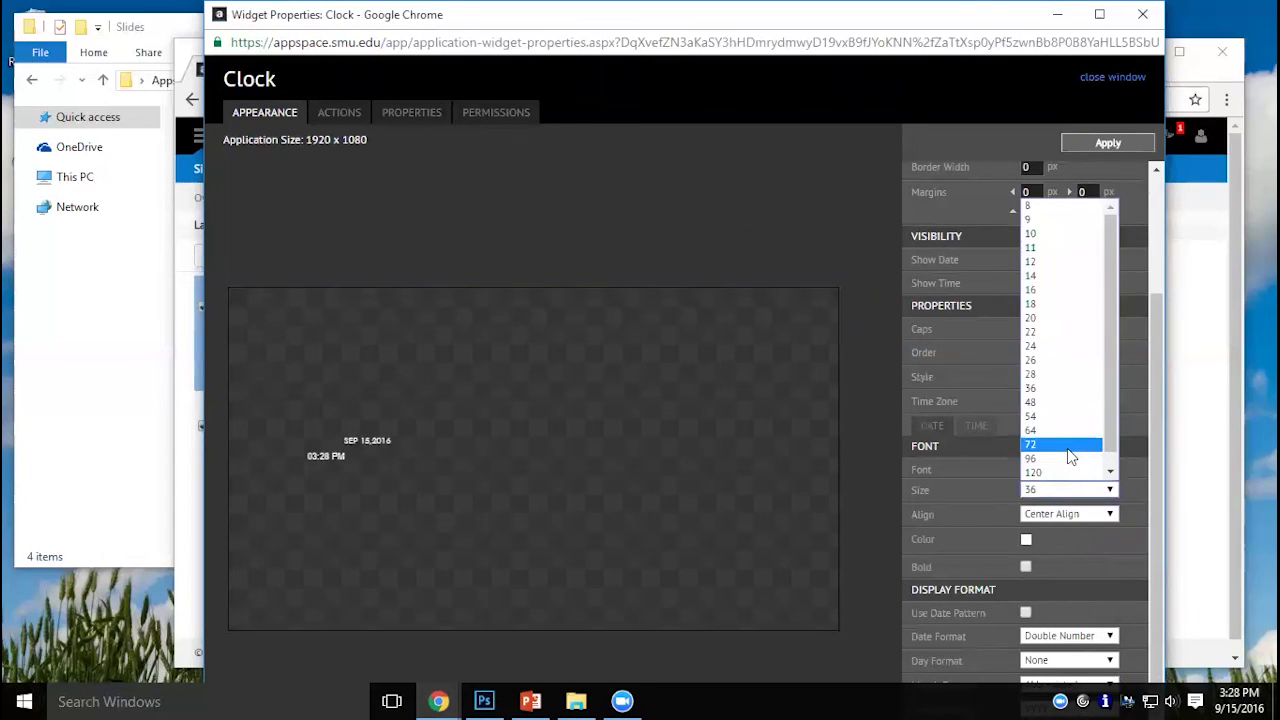
{"action": "left_click", "coordinate": [1070, 460]}
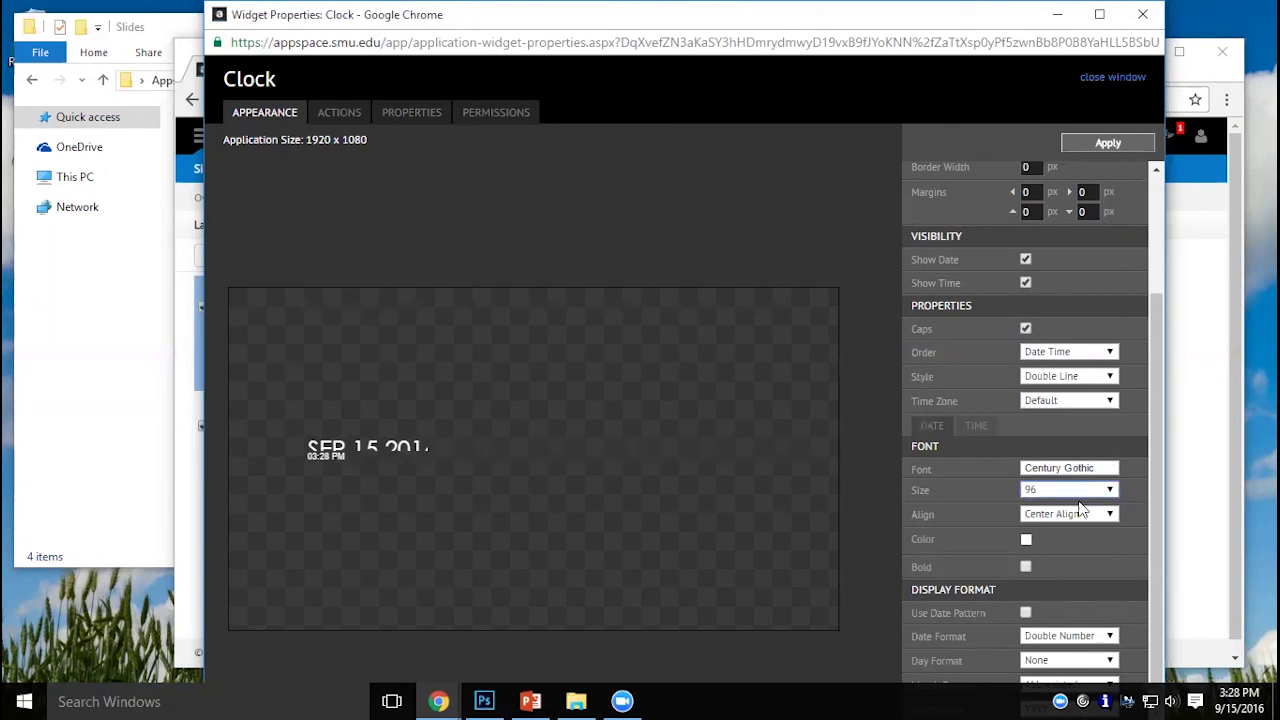
{"action": "left_click", "coordinate": [1078, 491]}
{"action": "left_click", "coordinate": [1075, 449]}
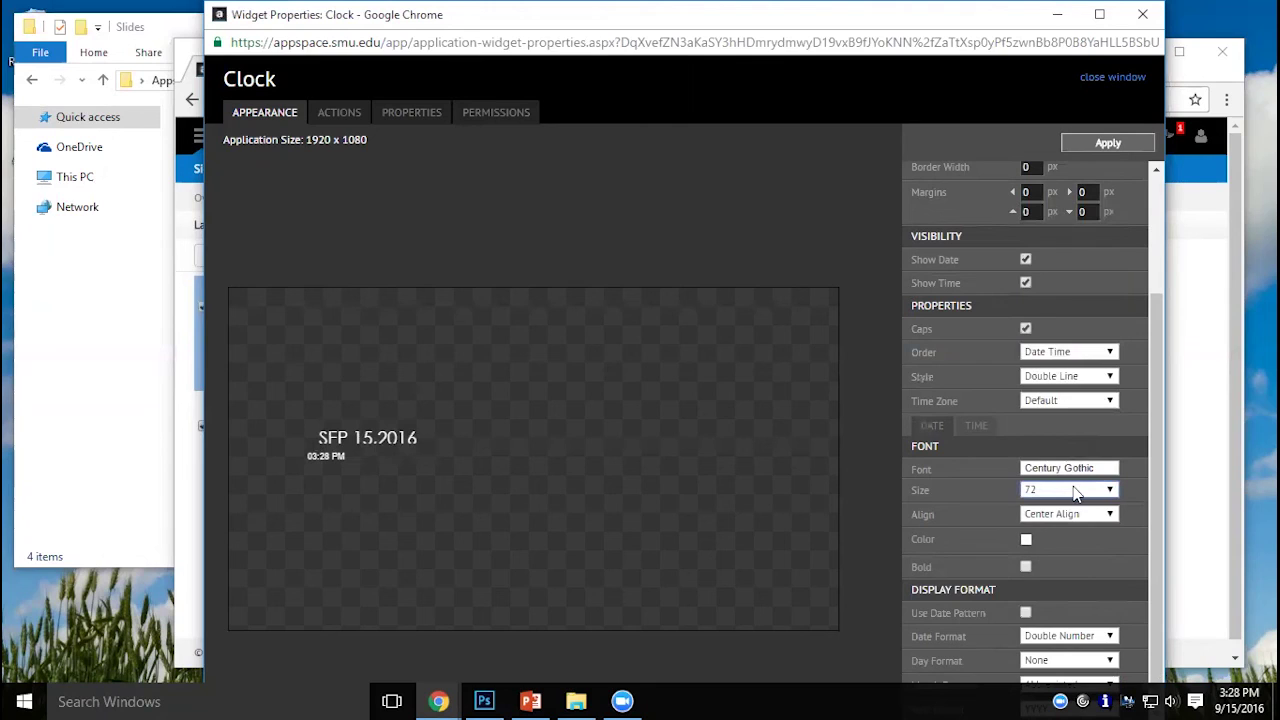
{"action": "left_click", "coordinate": [1075, 491]}
{"action": "left_click", "coordinate": [1071, 446]}
{"action": "left_click", "coordinate": [1071, 489]}
{"action": "left_click", "coordinate": [1060, 431]}
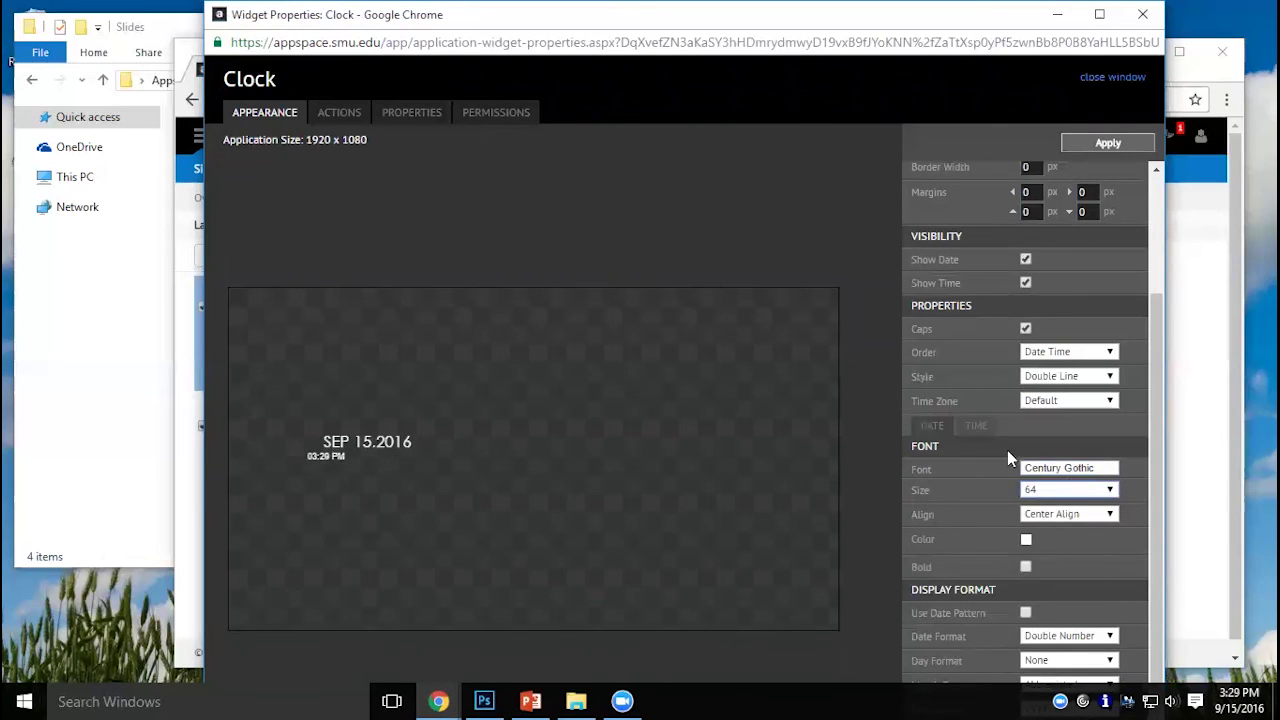
Set the clock's time line to Century Gothic size 96, centre-aligned, and apply.
{"action": "left_click", "coordinate": [971, 426]}
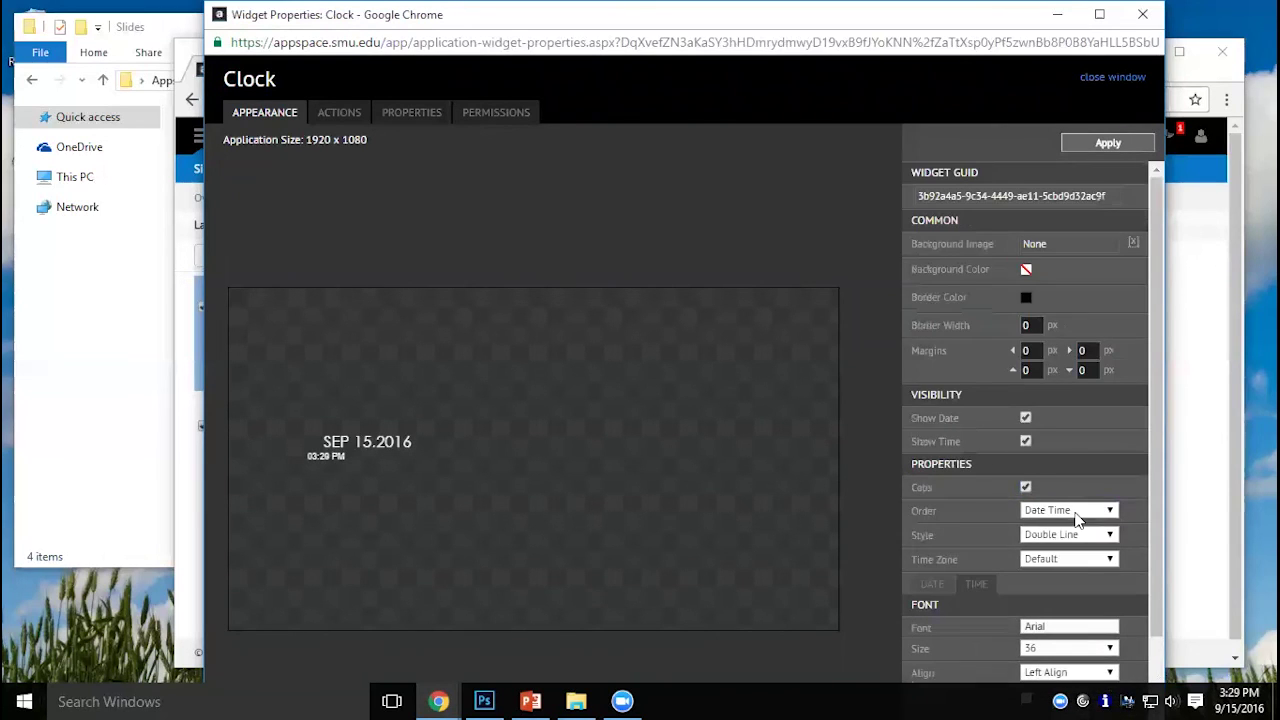
{"action": "left_click", "coordinate": [1086, 626]}
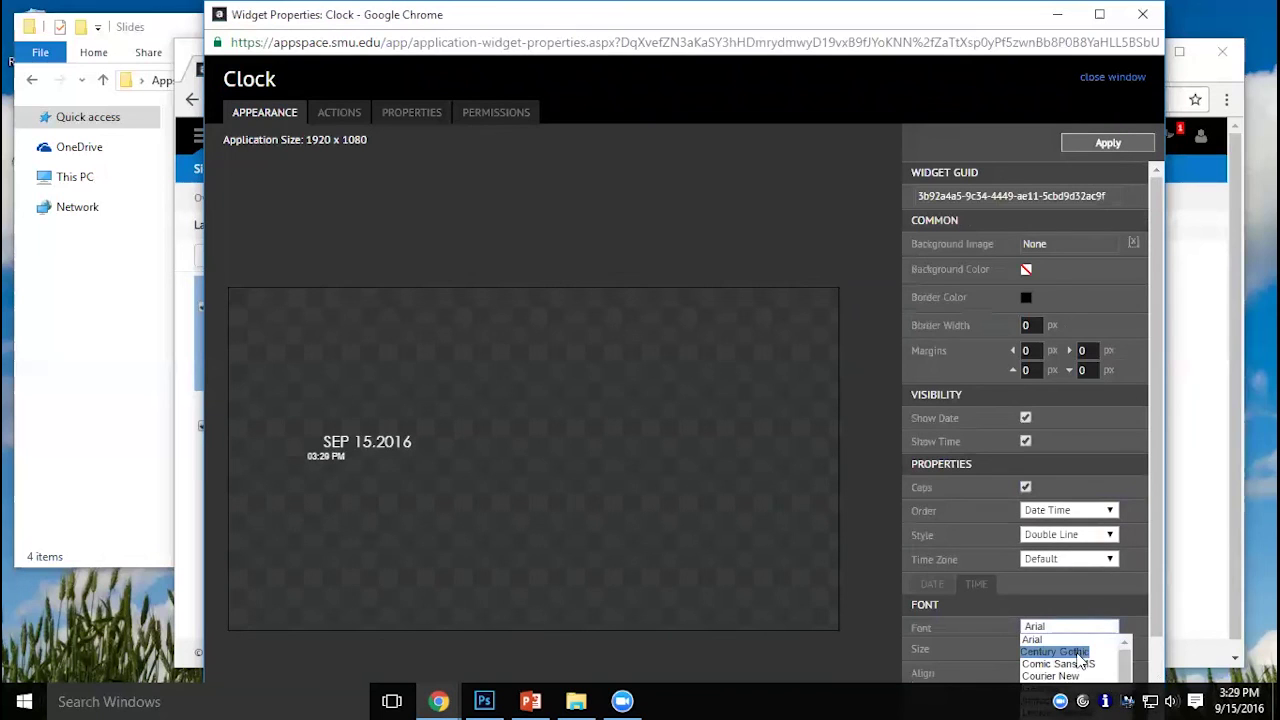
{"action": "left_click", "coordinate": [1078, 653]}
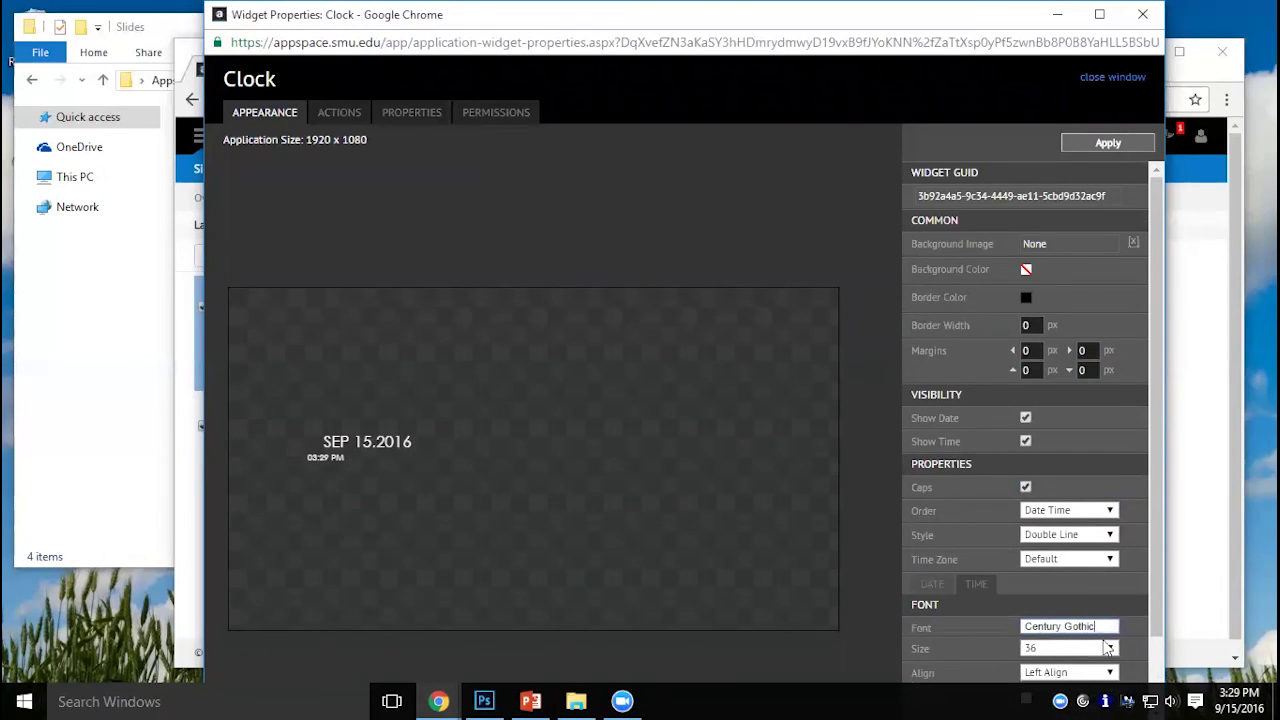
{"action": "left_click", "coordinate": [1108, 648]}
{"action": "left_click", "coordinate": [1066, 610]}
{"action": "left_click", "coordinate": [1078, 648]}
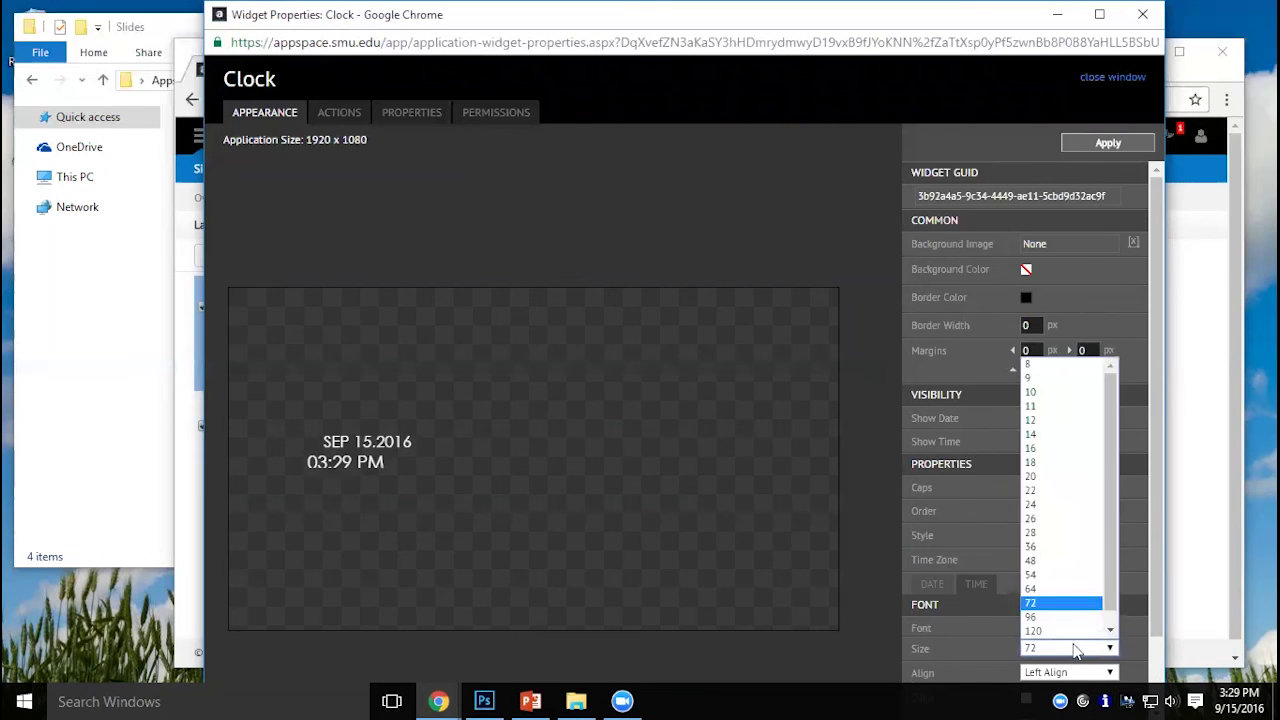
{"action": "left_click", "coordinate": [1072, 624]}
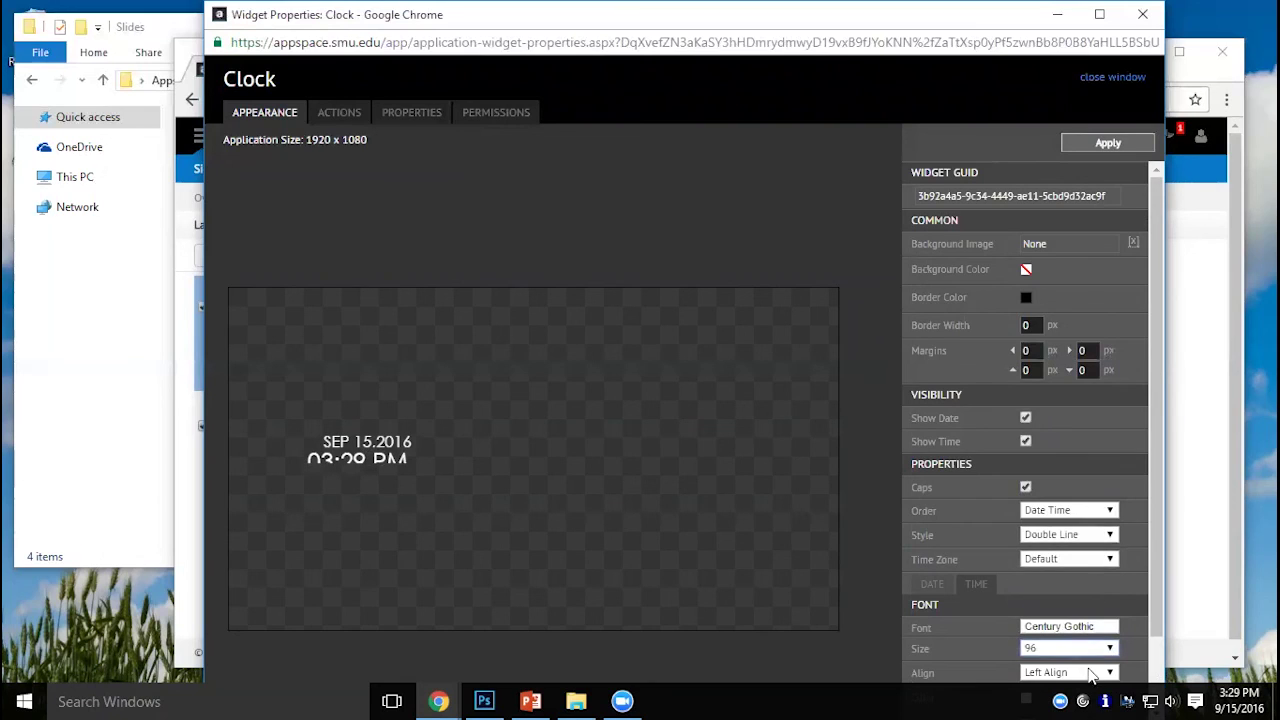
{"action": "left_click", "coordinate": [1092, 673]}
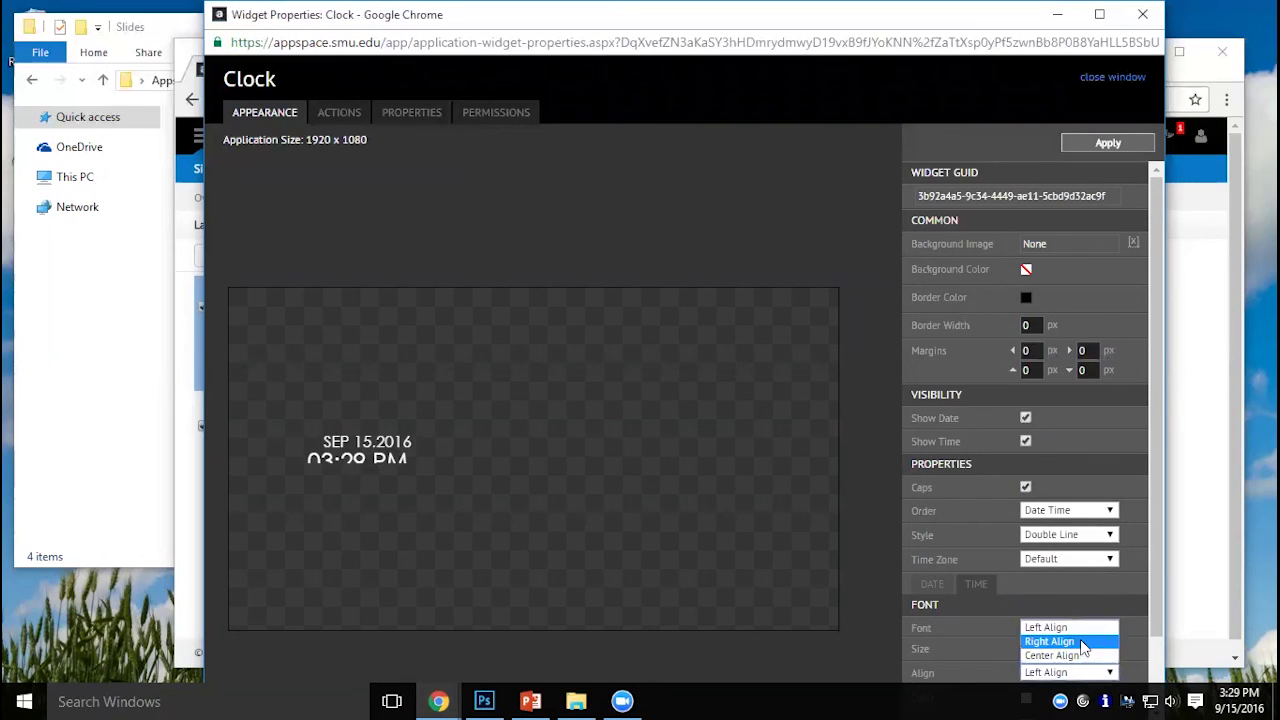
{"action": "left_click", "coordinate": [1085, 655]}
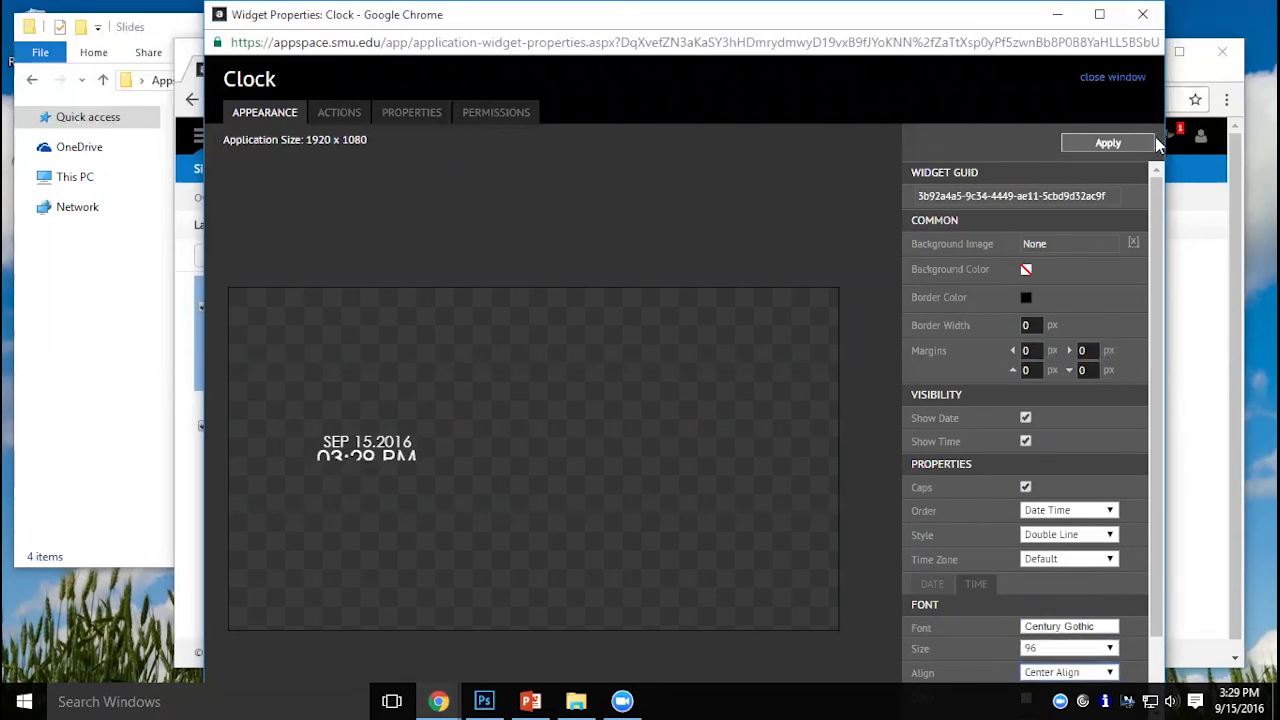
{"action": "left_click", "coordinate": [1112, 143]}
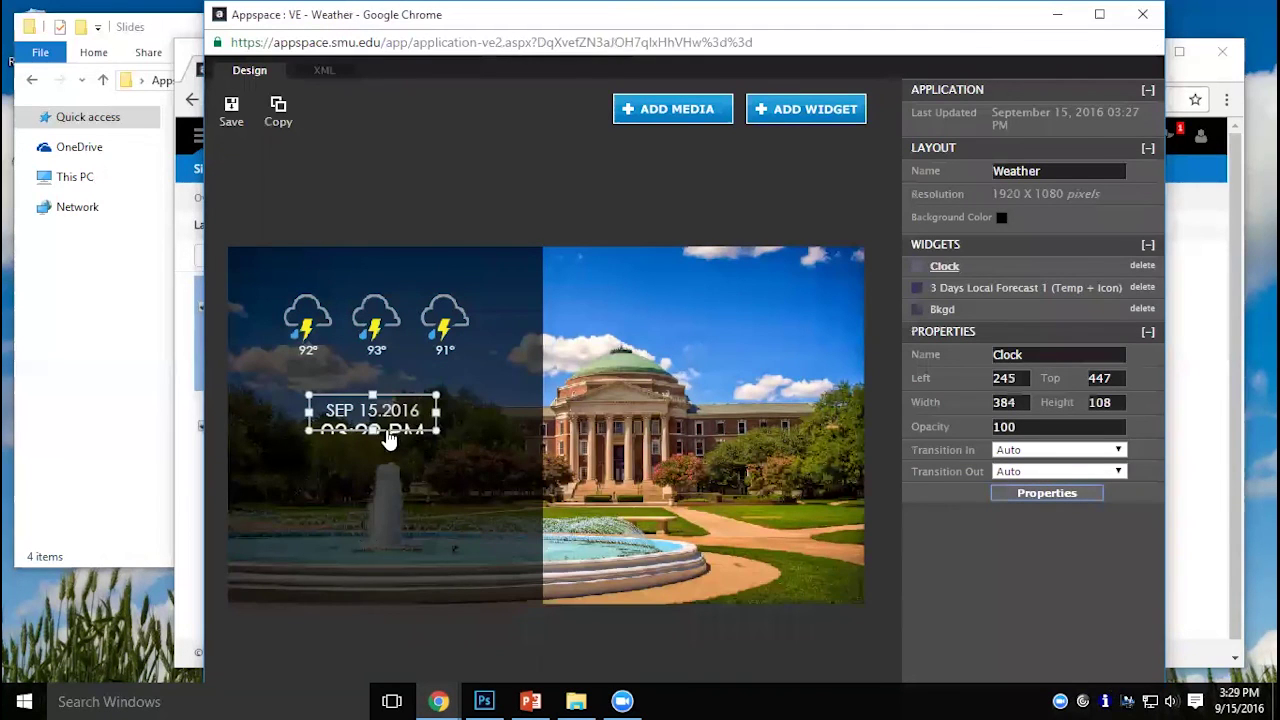
Position the background widget at left 0, top 0 so it fills the canvas.
{"action": "left_click_drag", "start_coordinate": [374, 444], "coordinate": [387, 502]}
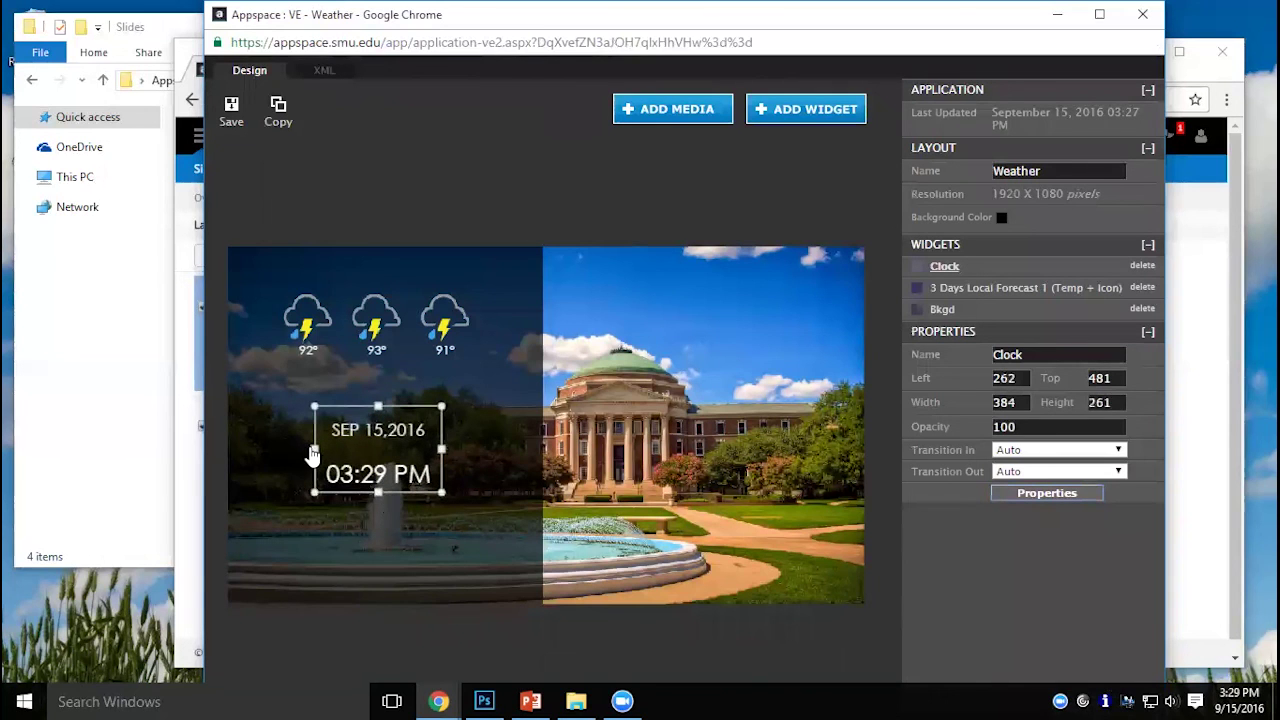
{"action": "left_click_drag", "start_coordinate": [312, 455], "coordinate": [249, 443]}
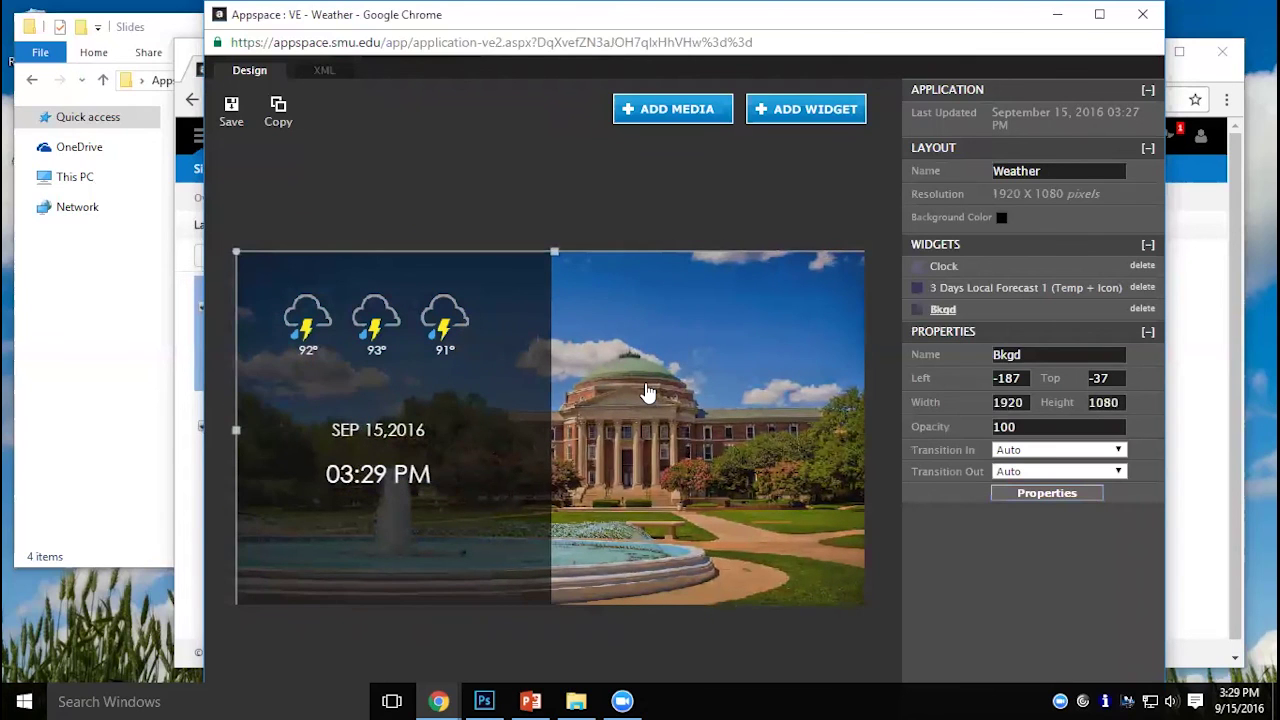
{"action": "left_click_drag", "start_coordinate": [646, 393], "coordinate": [620, 391]}
{"action": "left_click_drag", "start_coordinate": [1018, 378], "coordinate": [948, 378]}
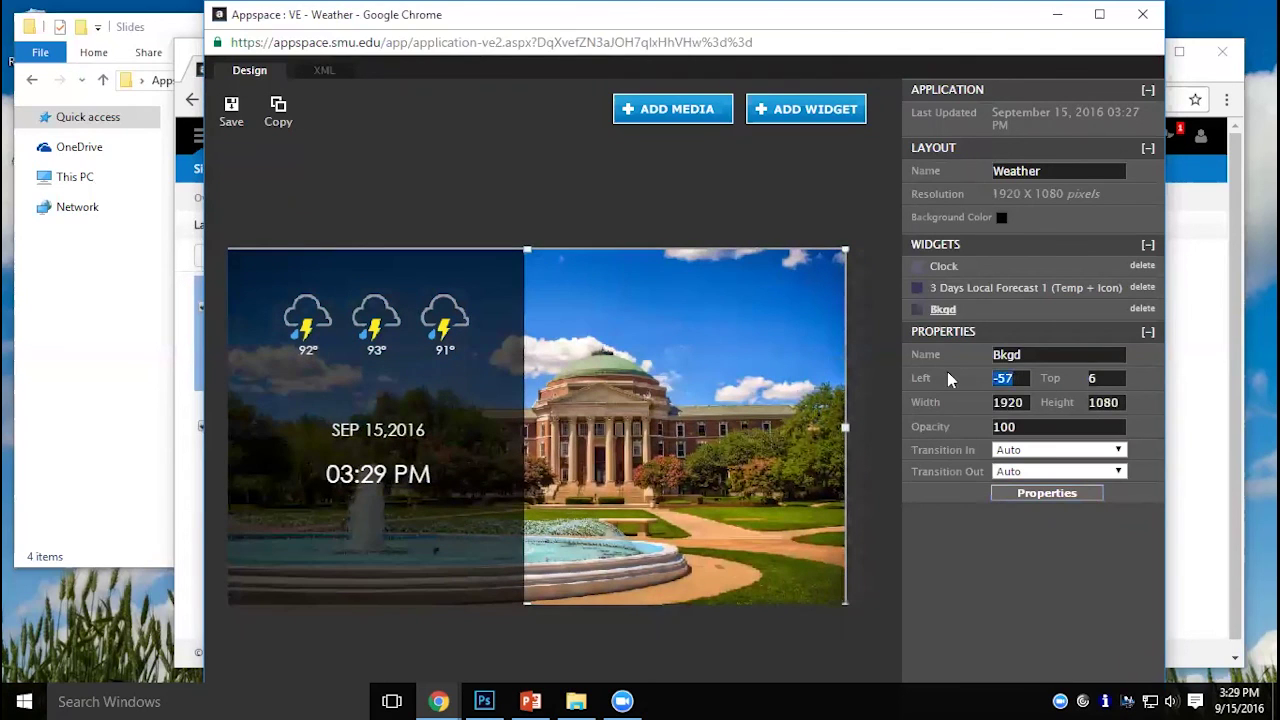
{"action": "type", "text": "0"}
{"action": "key", "text": "Tab"}
{"action": "type", "text": "0"}
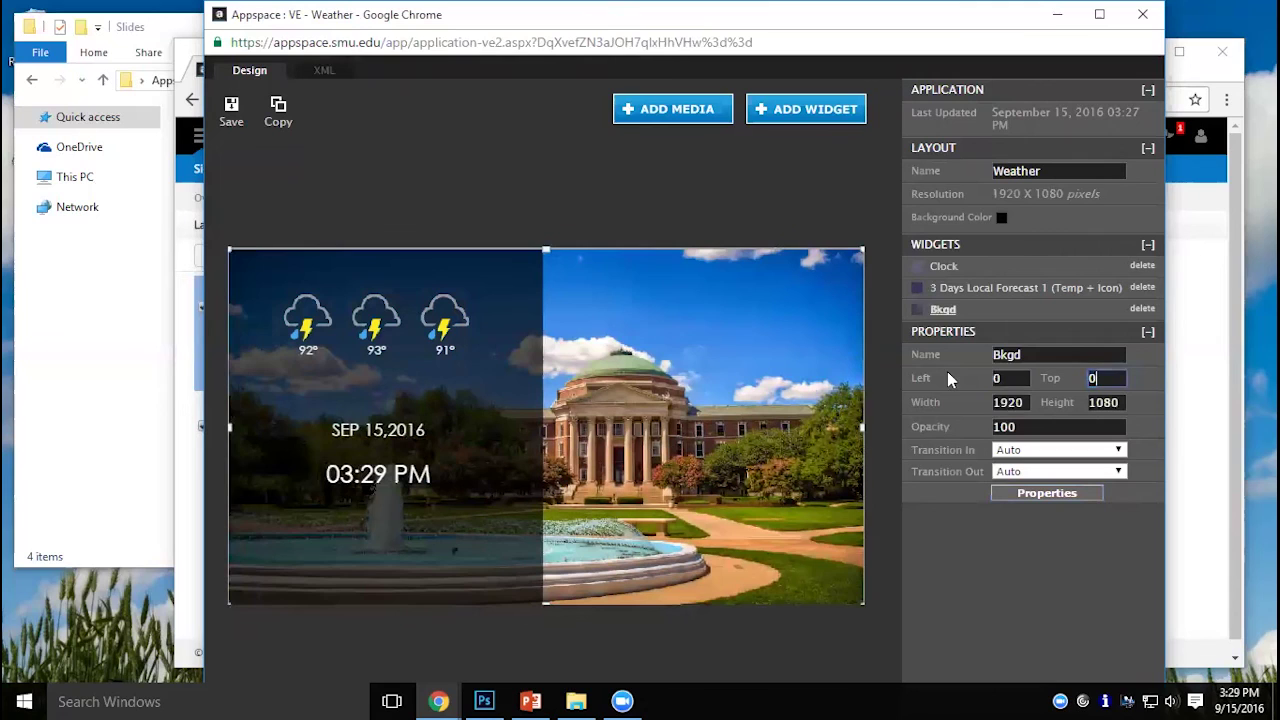
{"action": "key", "text": "Tab"}
{"action": "left_click", "coordinate": [523, 244]}
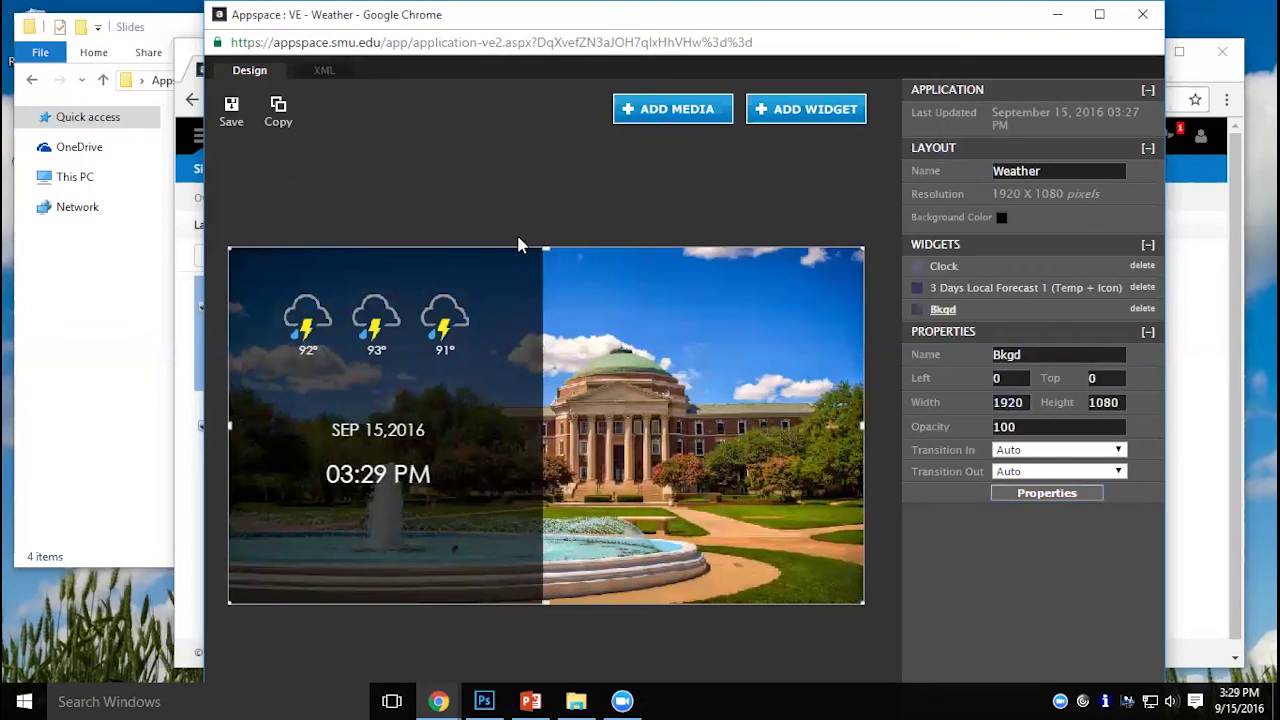
Resize the clock to 600×300, move it to 126, 422, and save the layout.
{"action": "left_click", "coordinate": [1032, 268]}
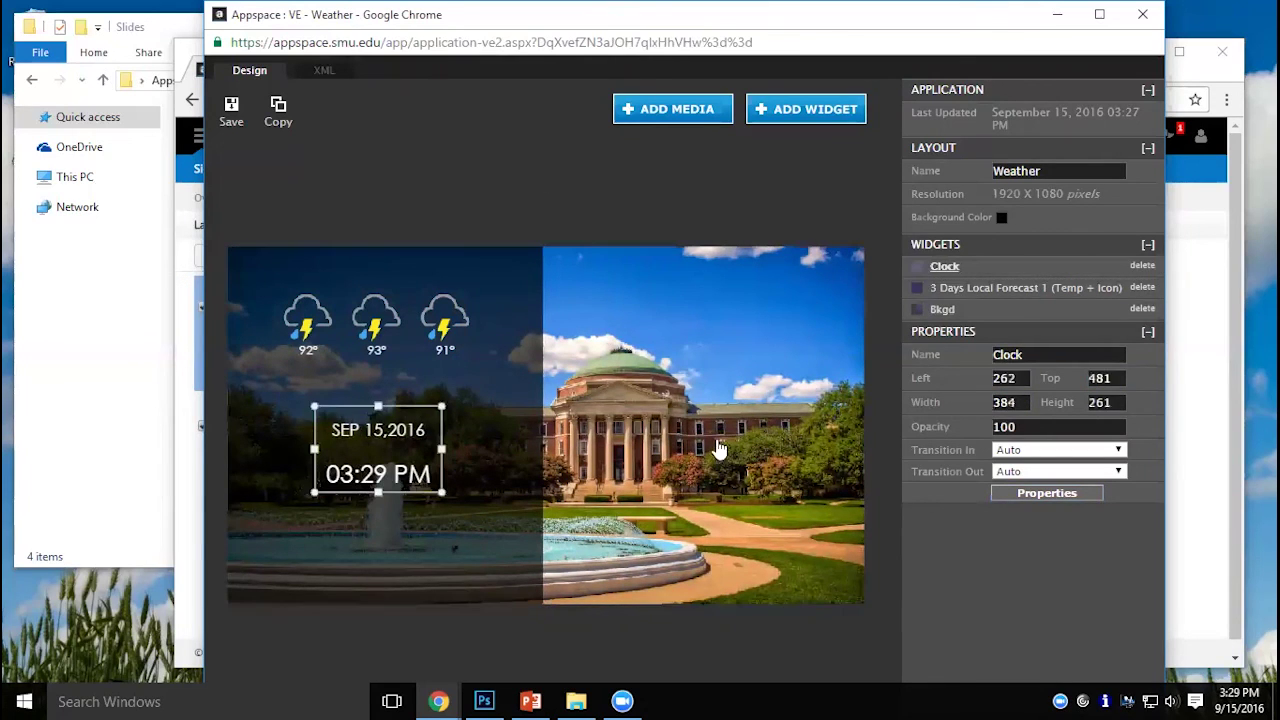
{"action": "double_click", "coordinate": [1017, 402]}
{"action": "type", "text": "600"}
{"action": "key", "text": "Tab"}
{"action": "type", "text": "3"}
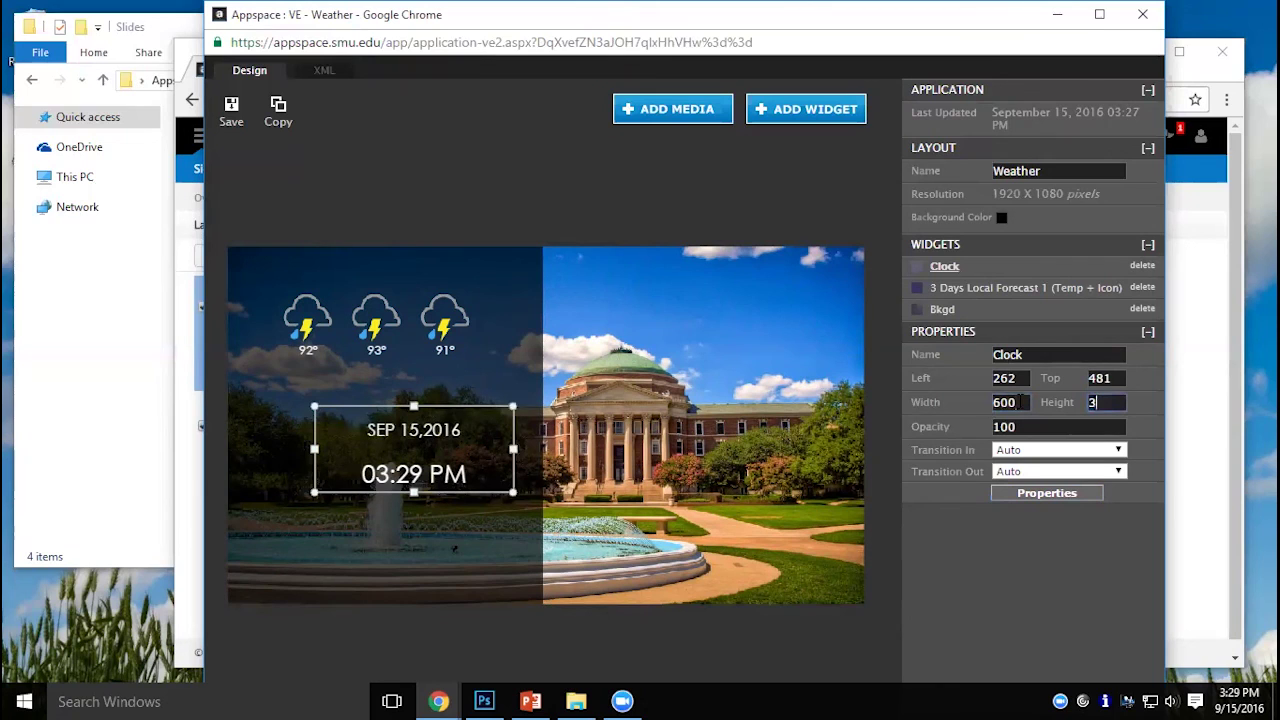
{"action": "type", "text": "00"}
{"action": "key", "text": "Tab"}
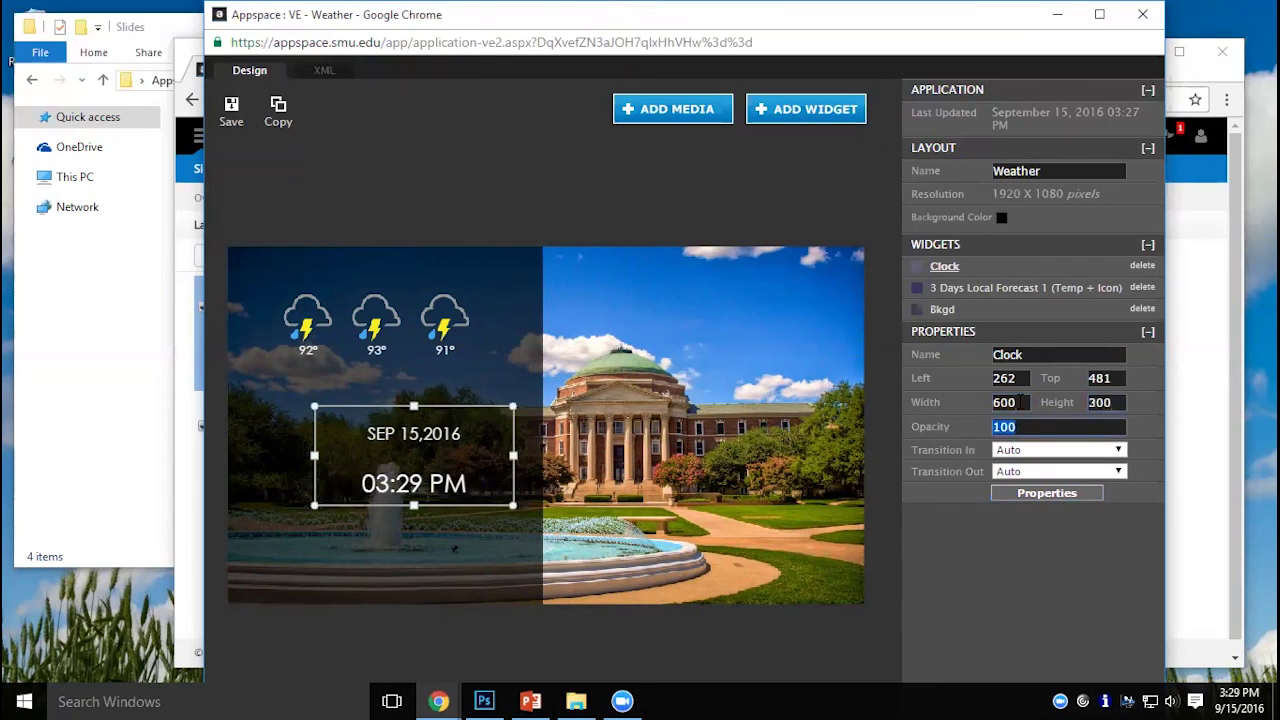
{"action": "left_click", "coordinate": [420, 500]}
{"action": "left_click_drag", "start_coordinate": [420, 500], "coordinate": [394, 480]}
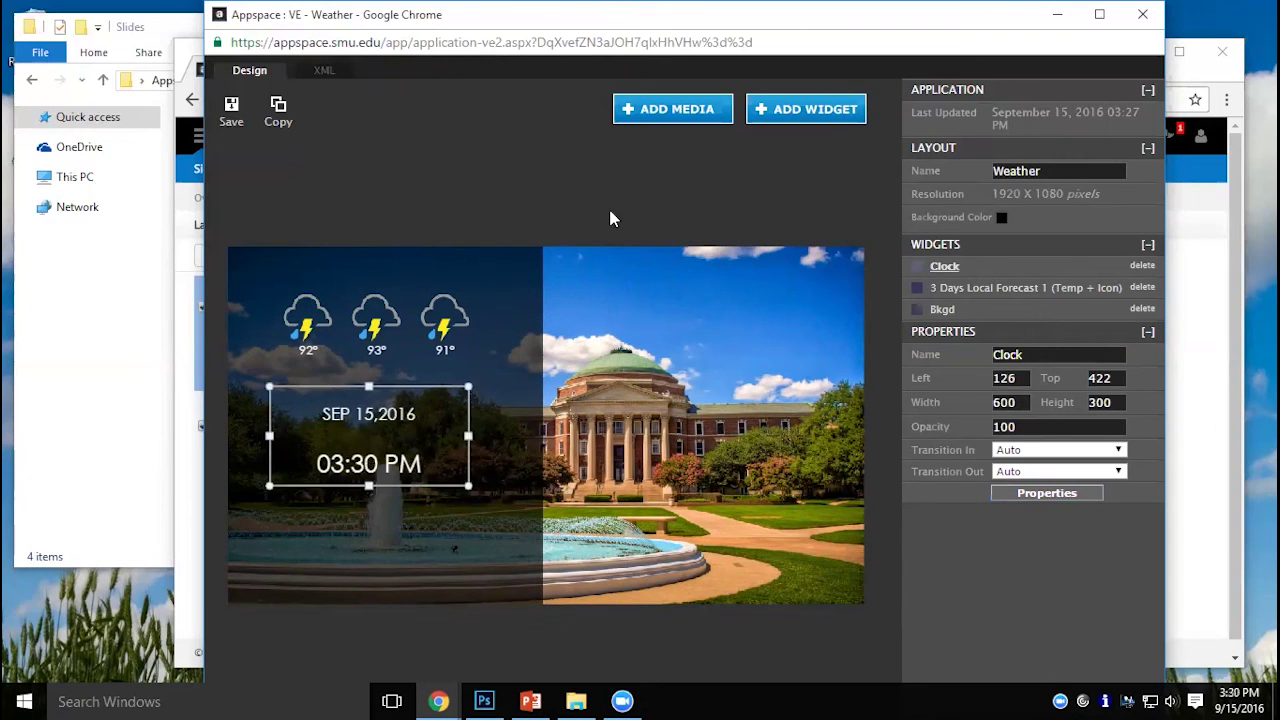
{"action": "left_click", "coordinate": [231, 110]}
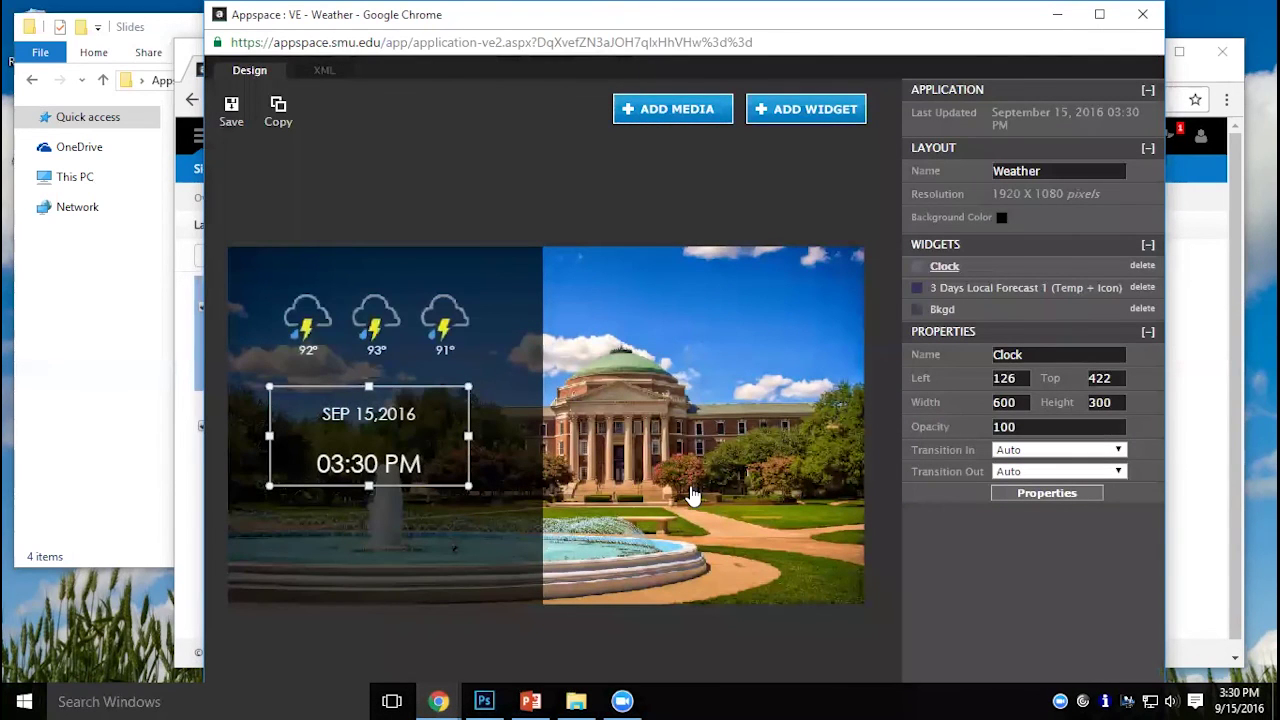
{"action": "left_click", "coordinate": [940, 312]}
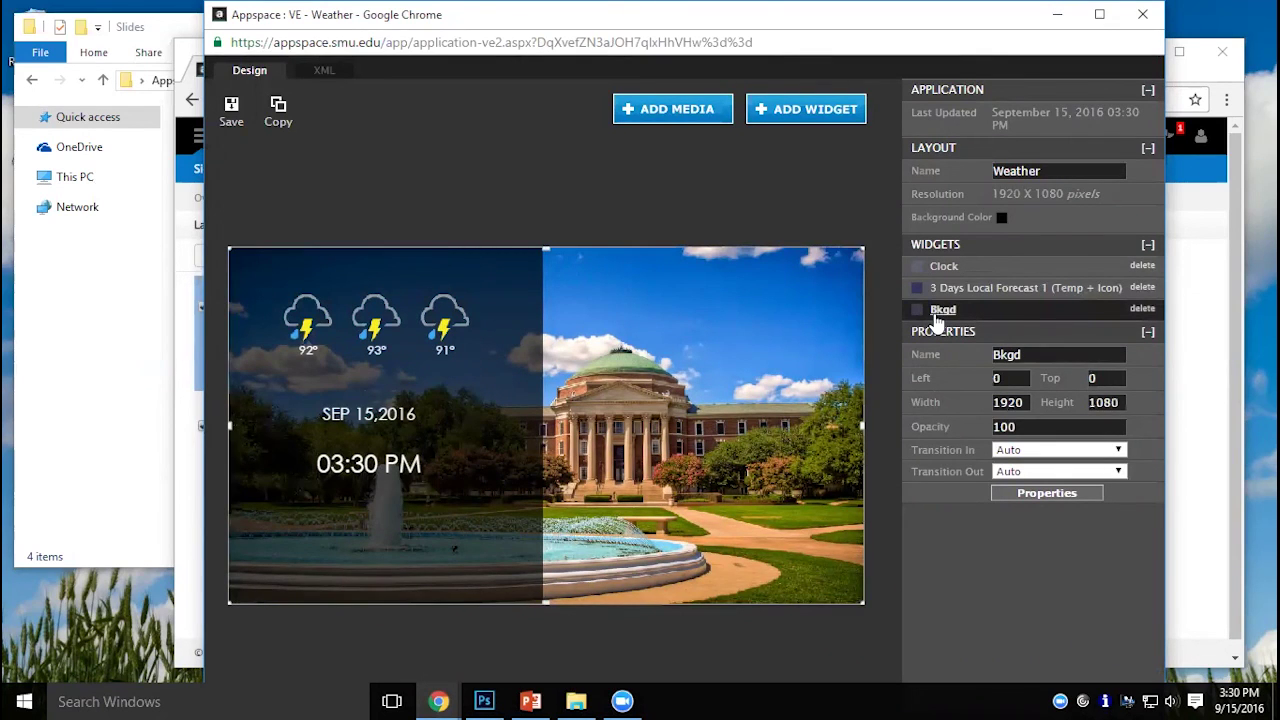
Add four Dallas Hall campus photos to the background, making five images totalling one minute.
{"action": "left_click", "coordinate": [1058, 494]}
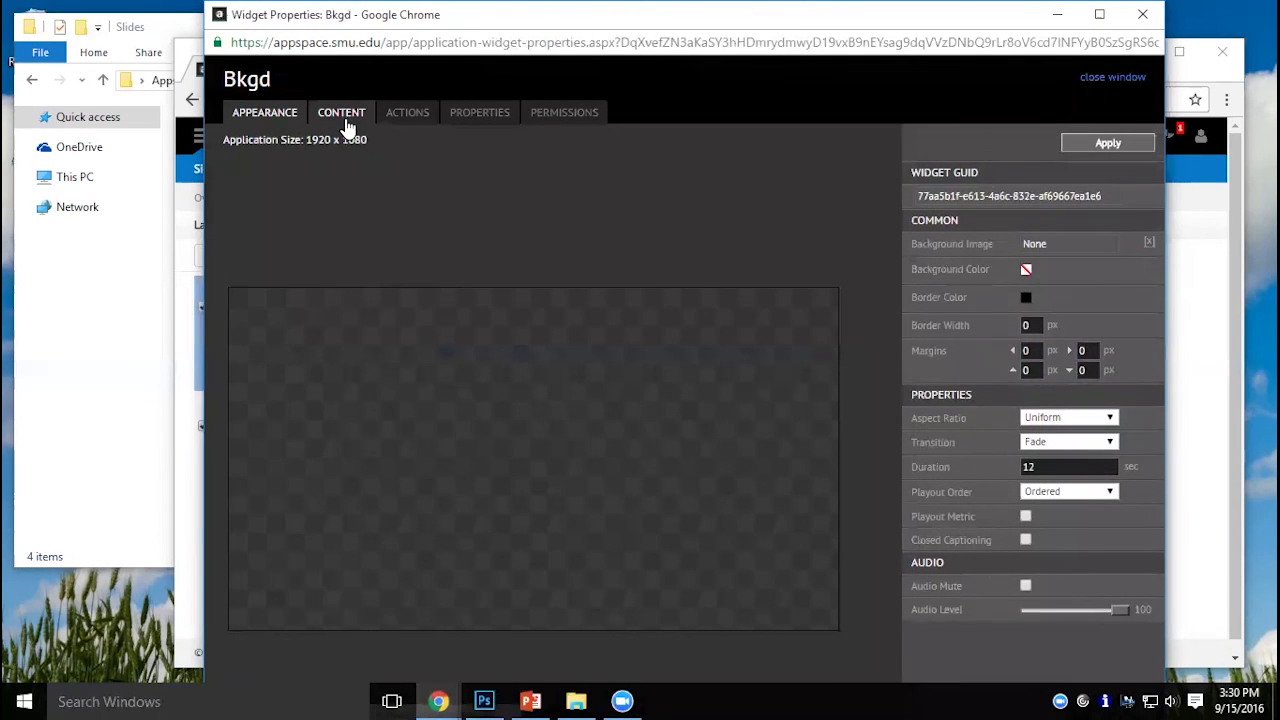
{"action": "left_click", "coordinate": [343, 127]}
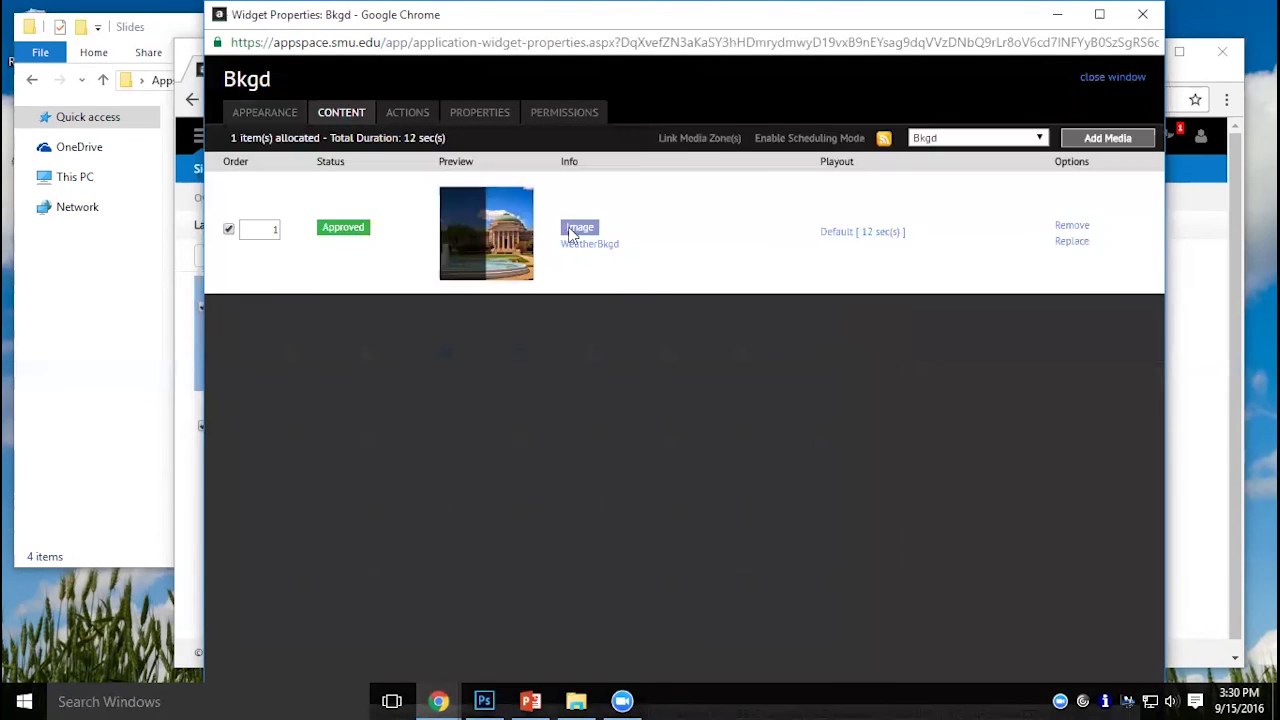
{"action": "left_click", "coordinate": [1101, 144]}
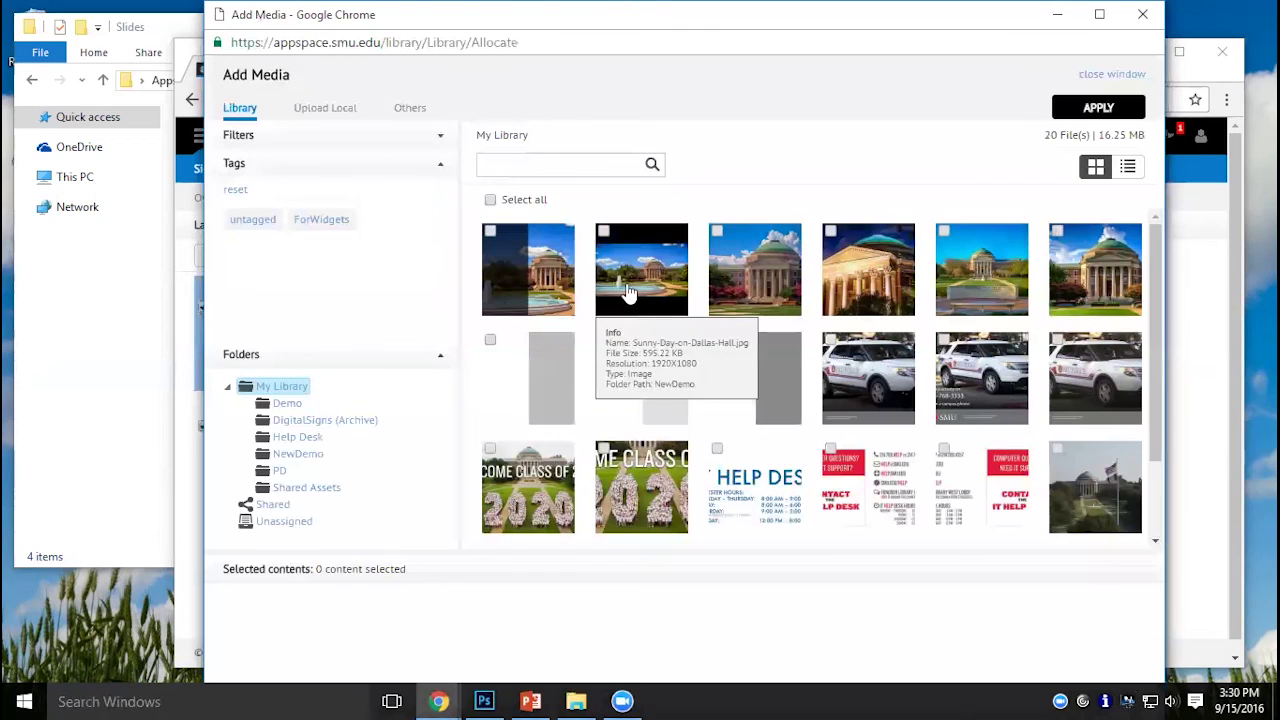
{"action": "left_click", "coordinate": [604, 236]}
{"action": "left_click", "coordinate": [717, 233]}
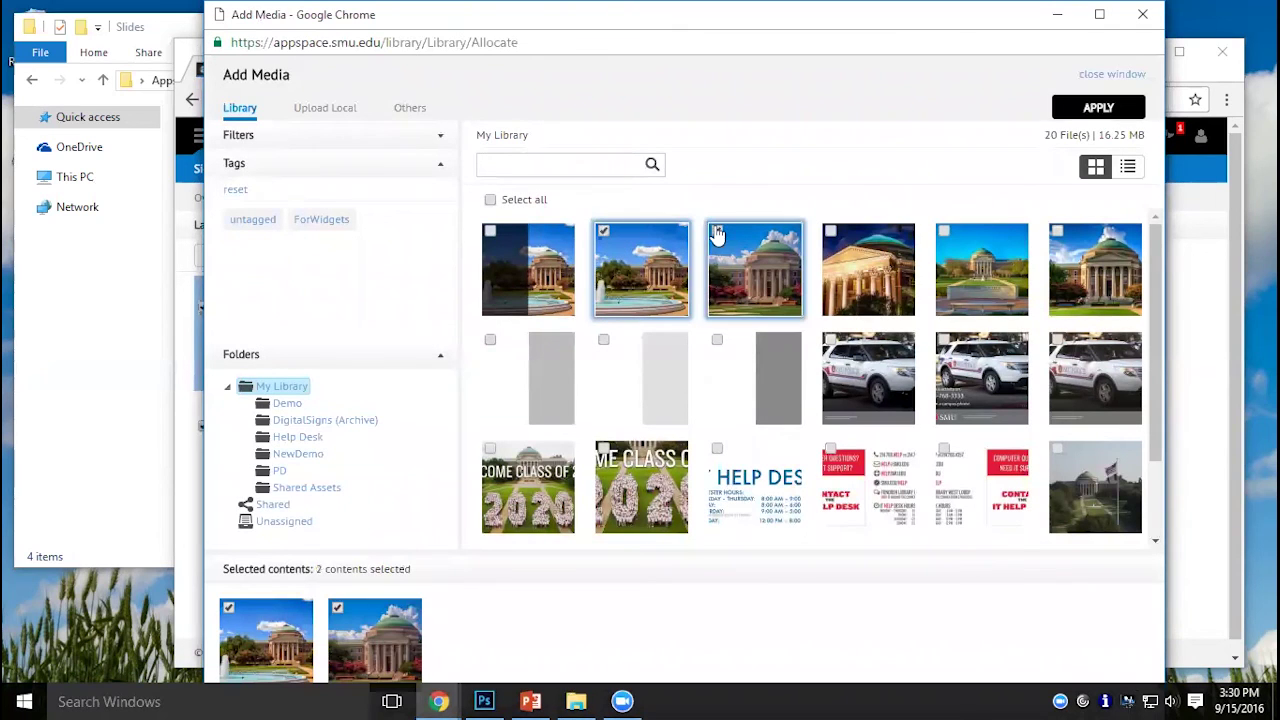
{"action": "left_click", "coordinate": [981, 236]}
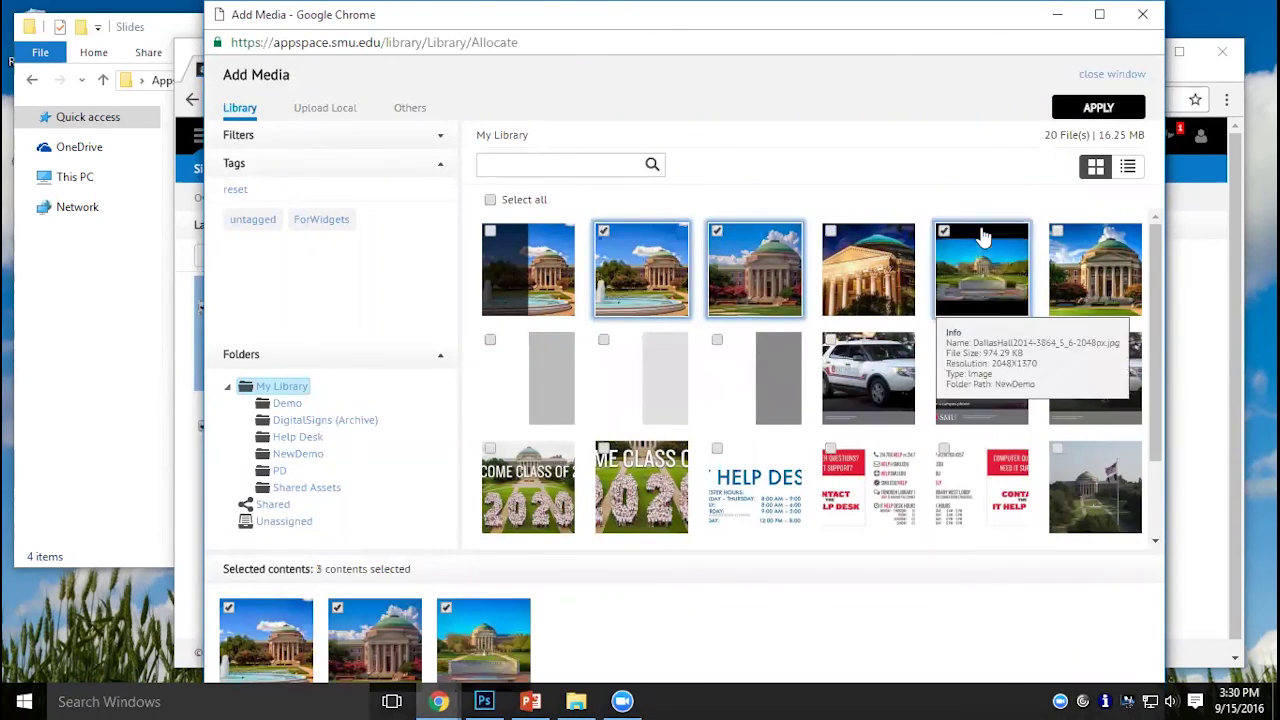
{"action": "left_click", "coordinate": [1058, 240]}
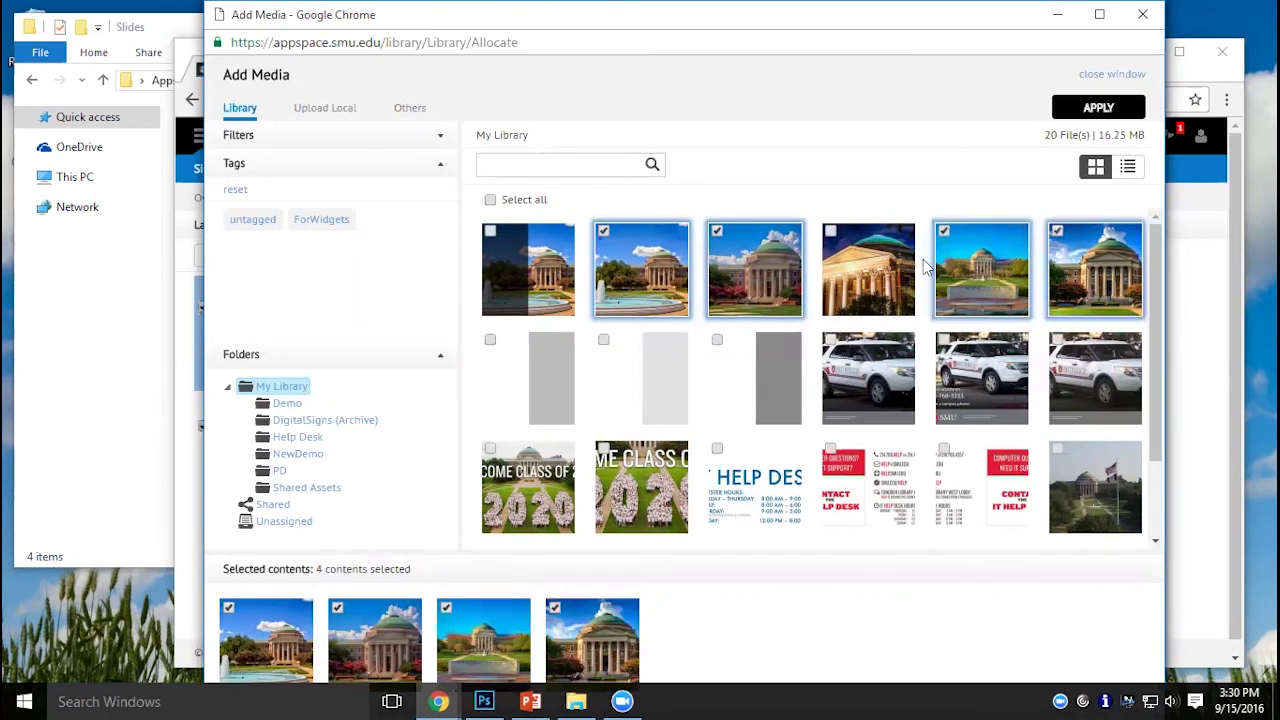
{"action": "left_click", "coordinate": [1078, 108]}
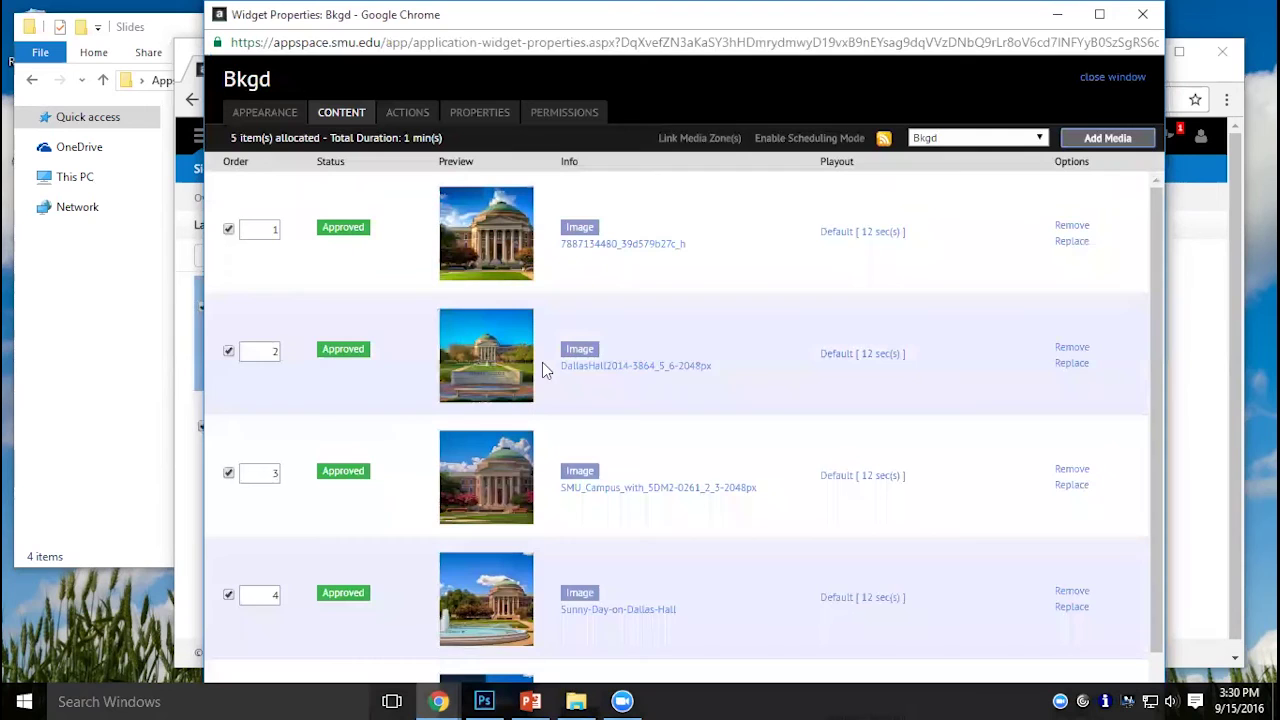
{"action": "left_click", "coordinate": [296, 120]}
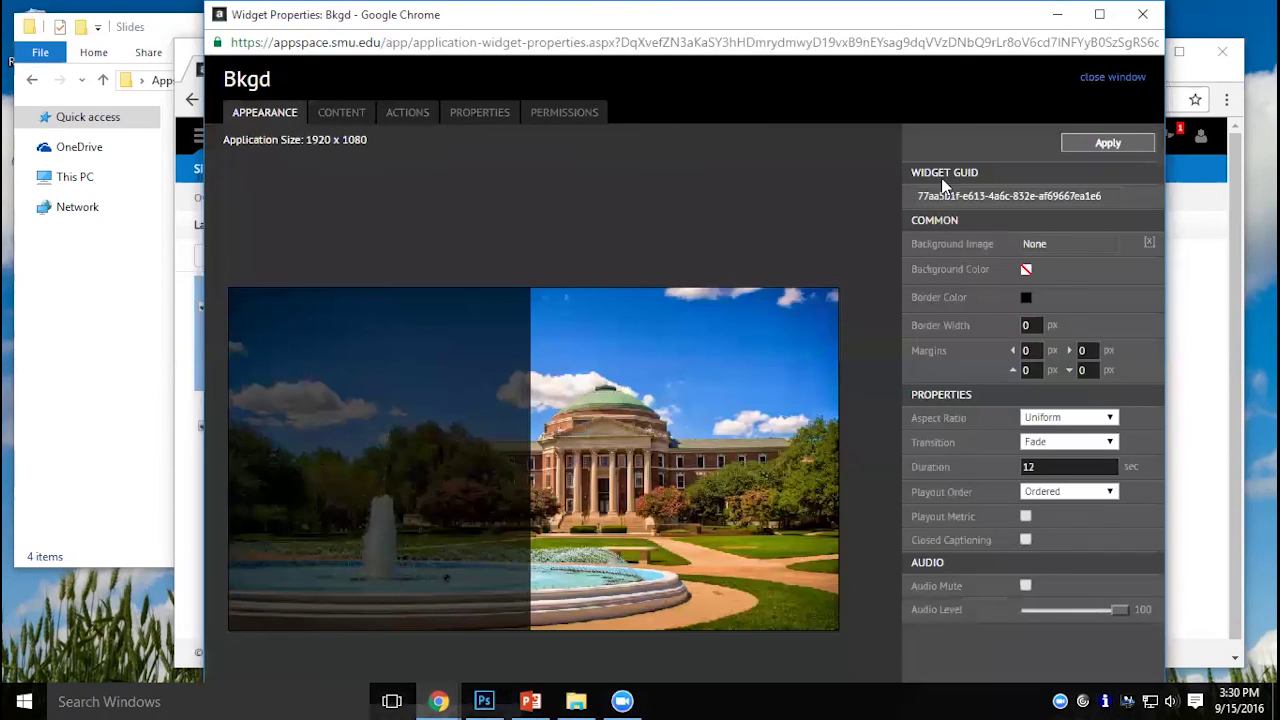
Apply the background settings and save the Weather layout.
{"action": "left_click", "coordinate": [1102, 145]}
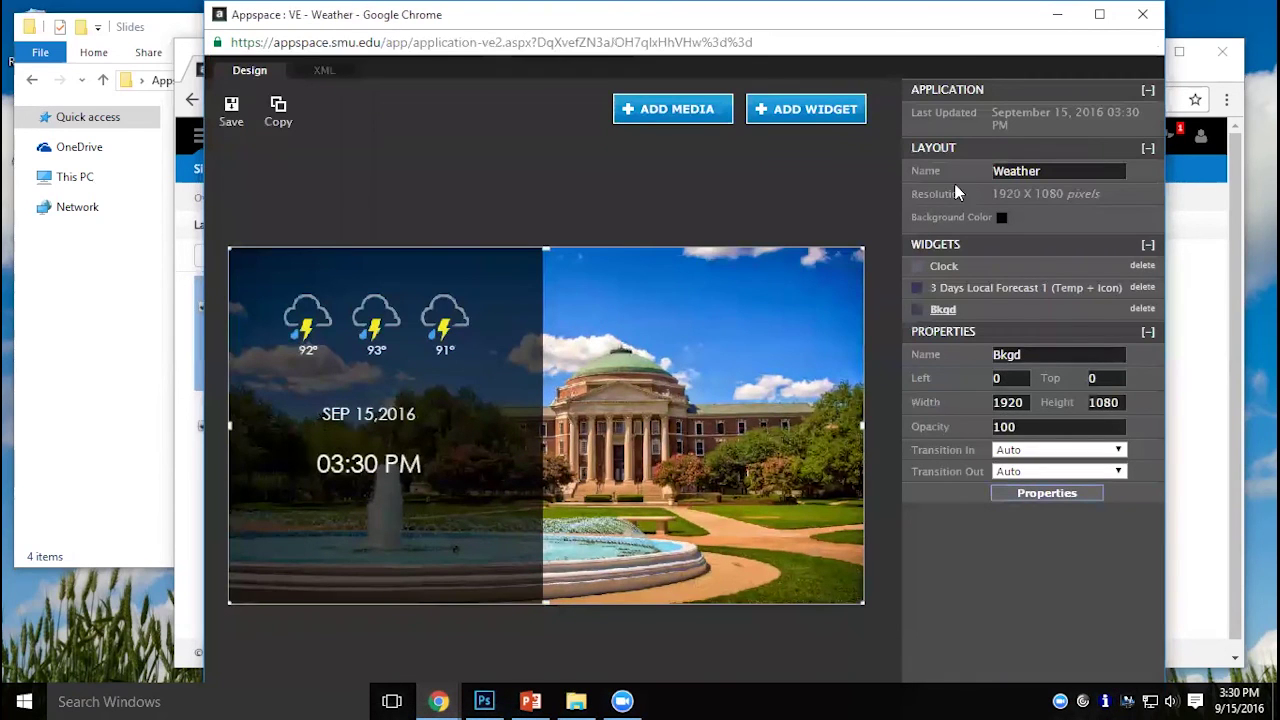
{"action": "left_click", "coordinate": [232, 110]}
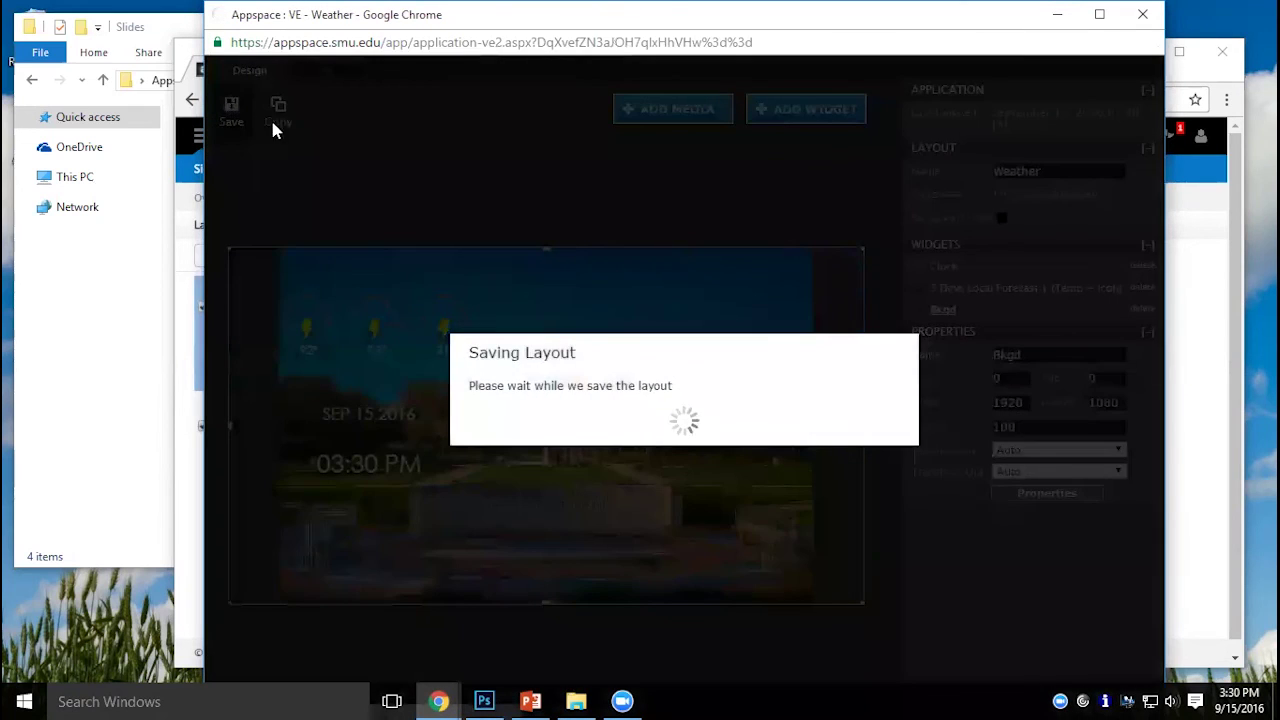
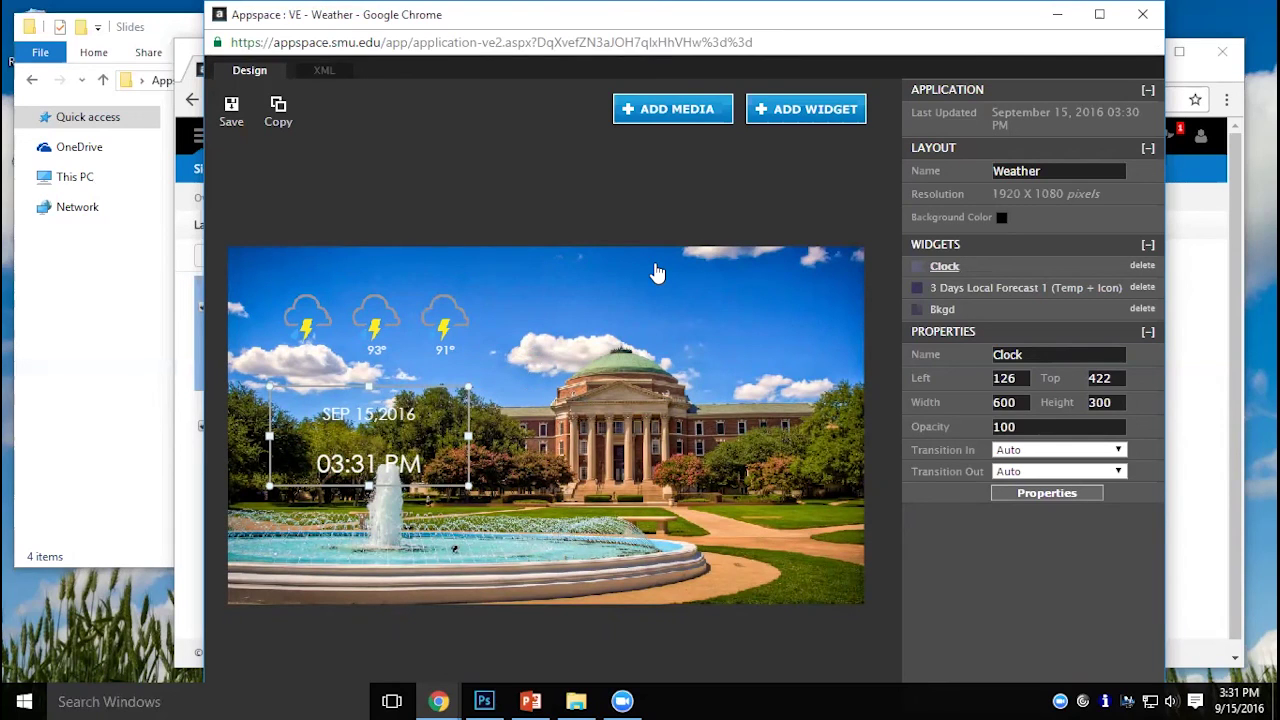
Save the Weather layout and close its designer, returning to the Photos and Weather layout list.
{"action": "left_click", "coordinate": [240, 128]}
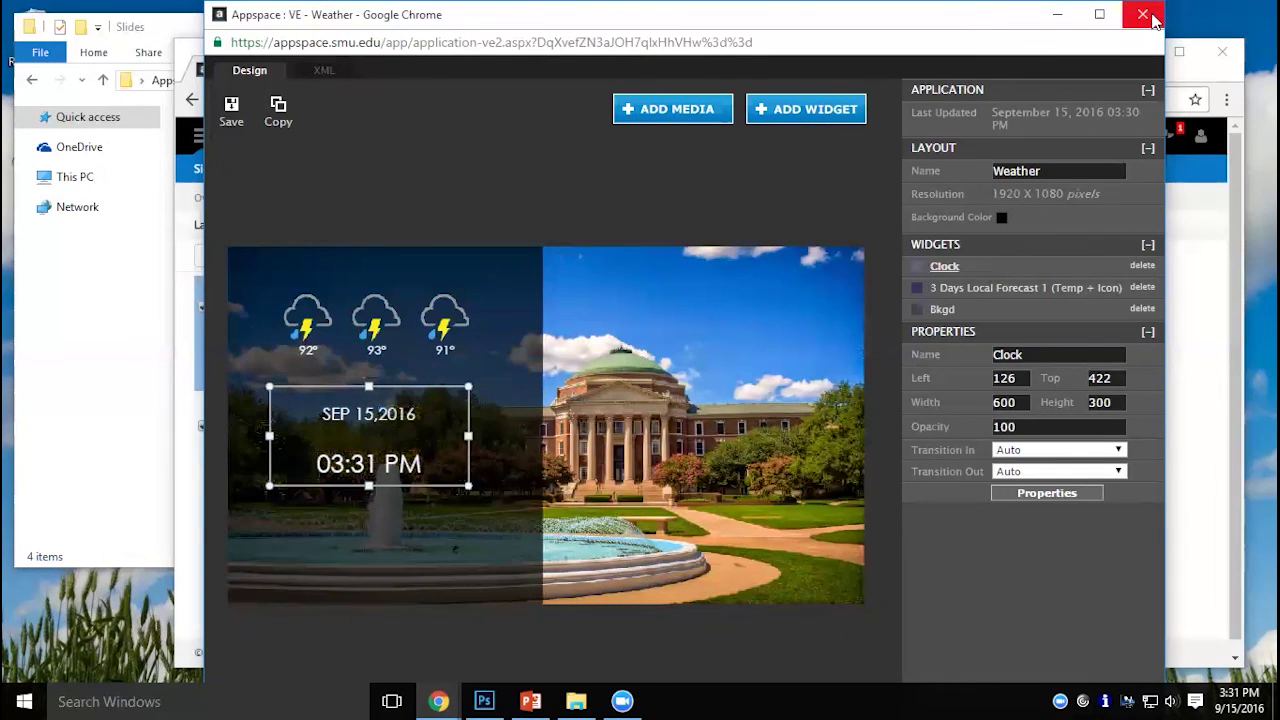
{"action": "left_click", "coordinate": [1145, 15]}
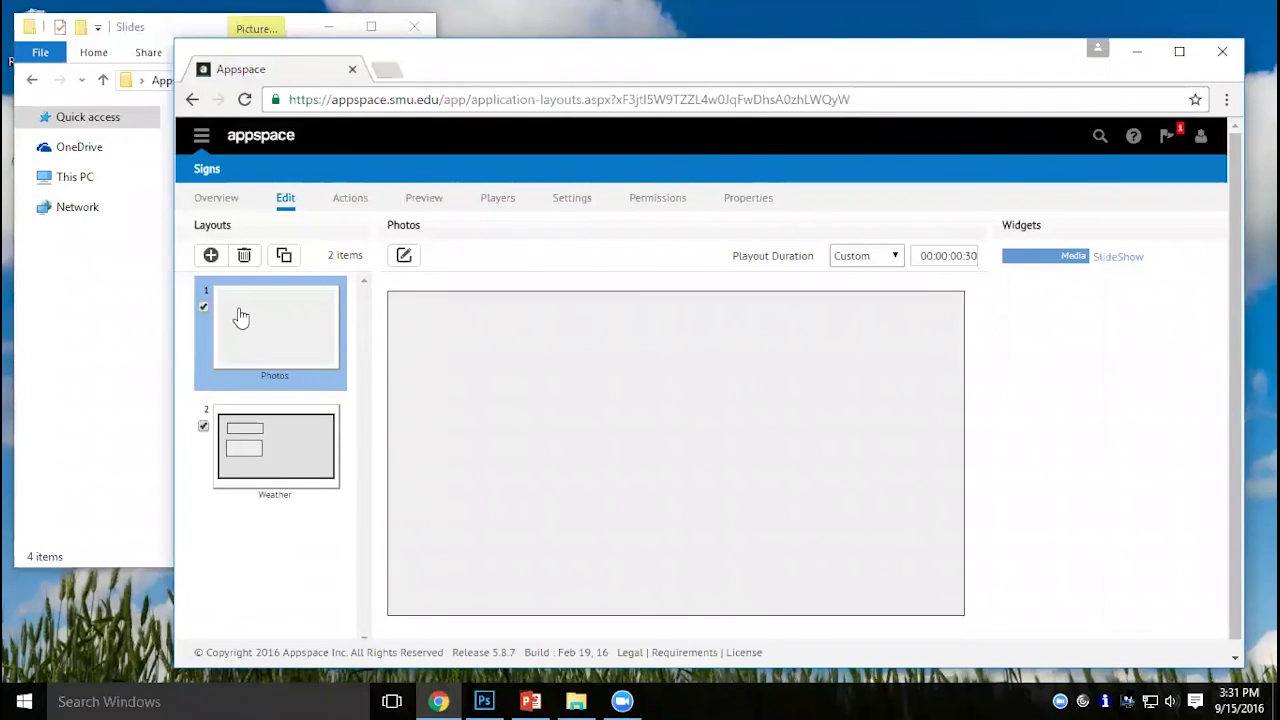
Add a third layout to the sign named 'Slides'.
{"action": "left_click", "coordinate": [211, 256]}
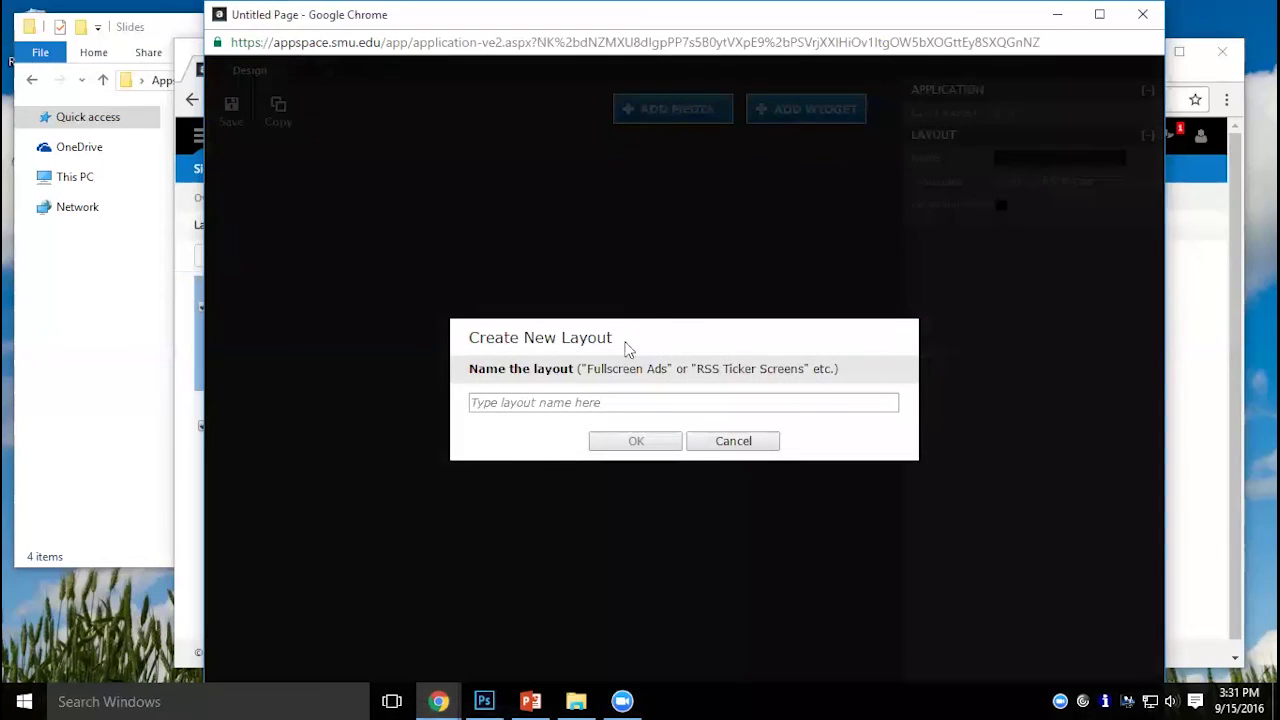
{"action": "left_click", "coordinate": [602, 392]}
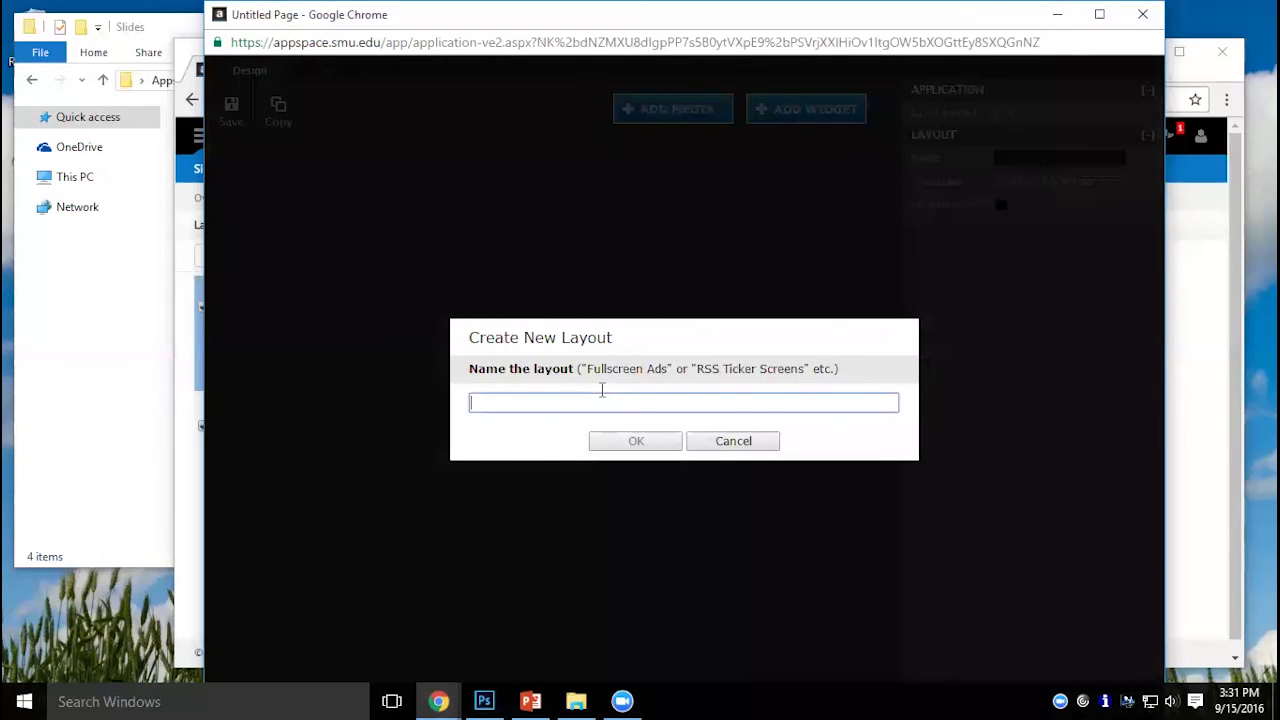
{"action": "type", "text": "Slides"}
{"action": "left_click", "coordinate": [646, 447]}
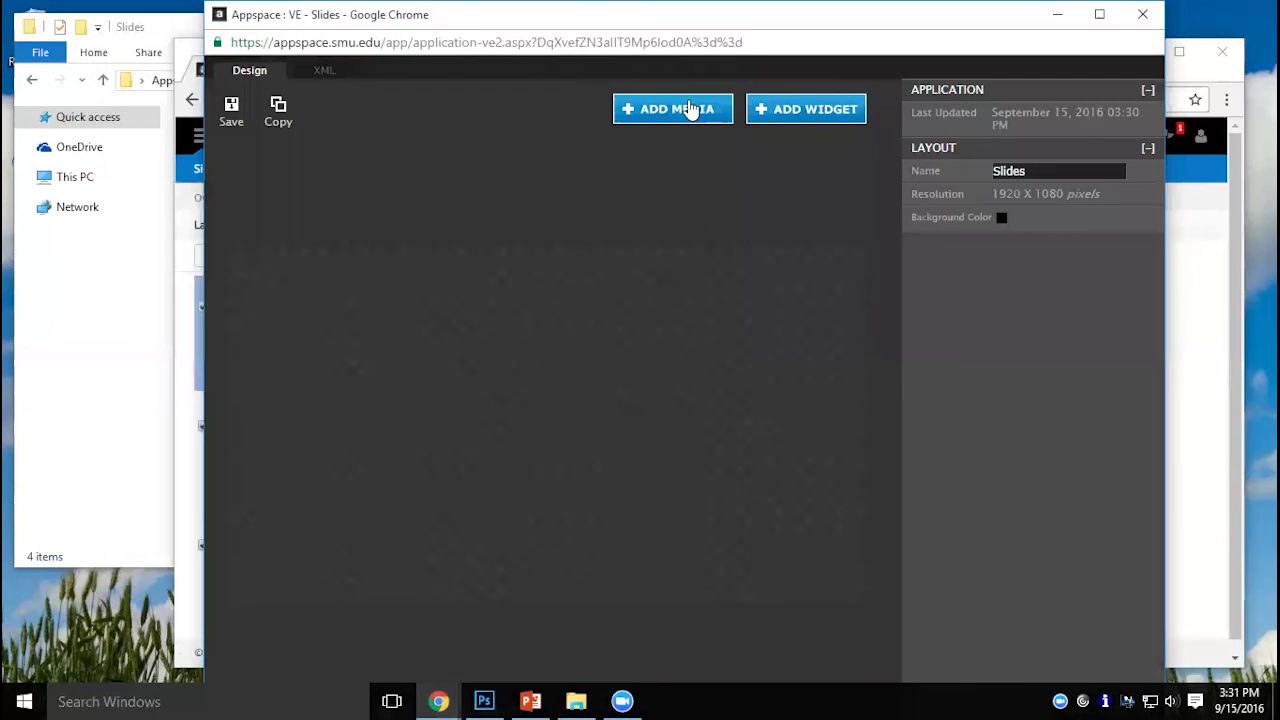
Browse the Demo and Unassigned media folders for the Slides layout, then switch to Upload Local.
{"action": "left_click", "coordinate": [689, 108]}
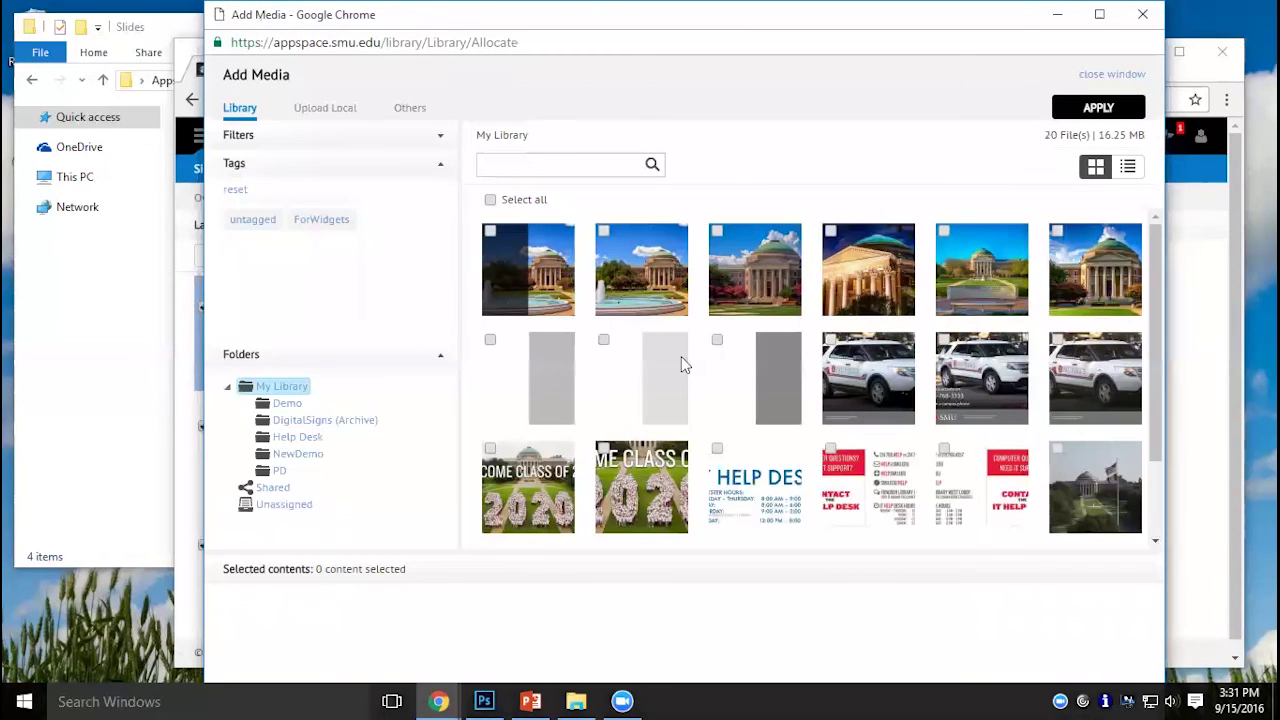
{"action": "left_click", "coordinate": [287, 404]}
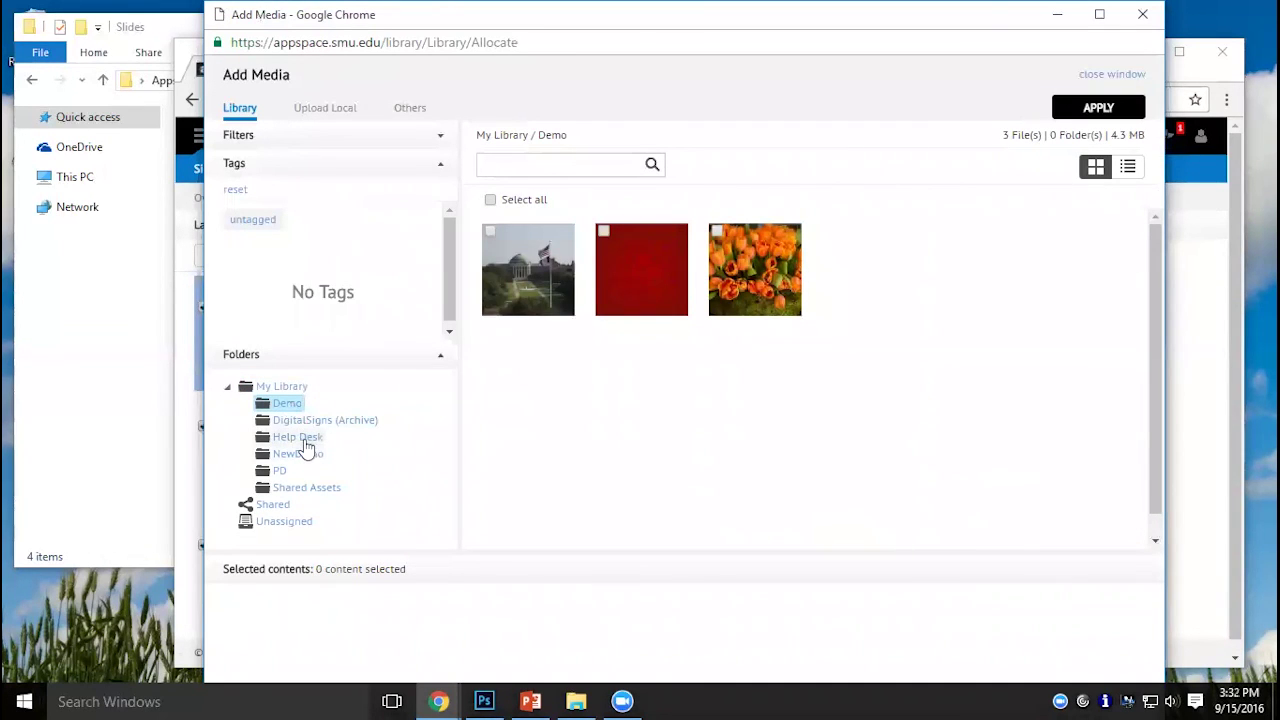
{"action": "left_click", "coordinate": [283, 521]}
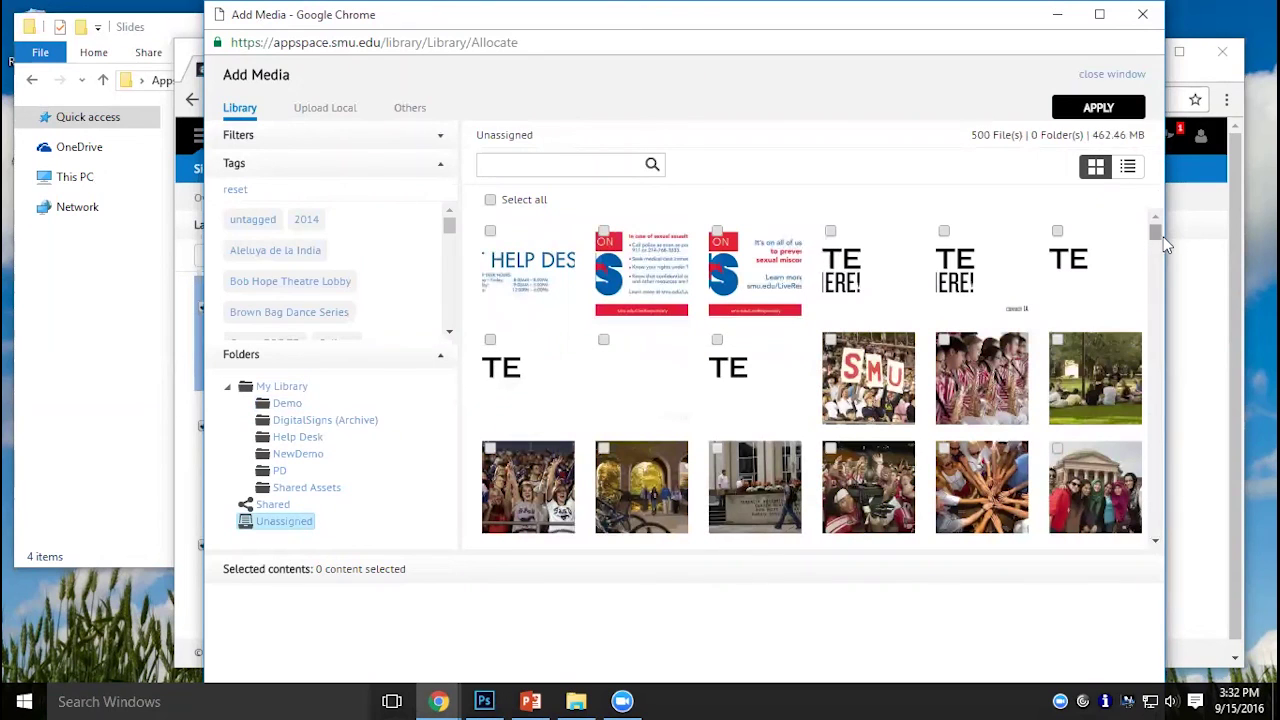
{"action": "left_click_drag", "start_coordinate": [1157, 233], "coordinate": [1157, 525]}
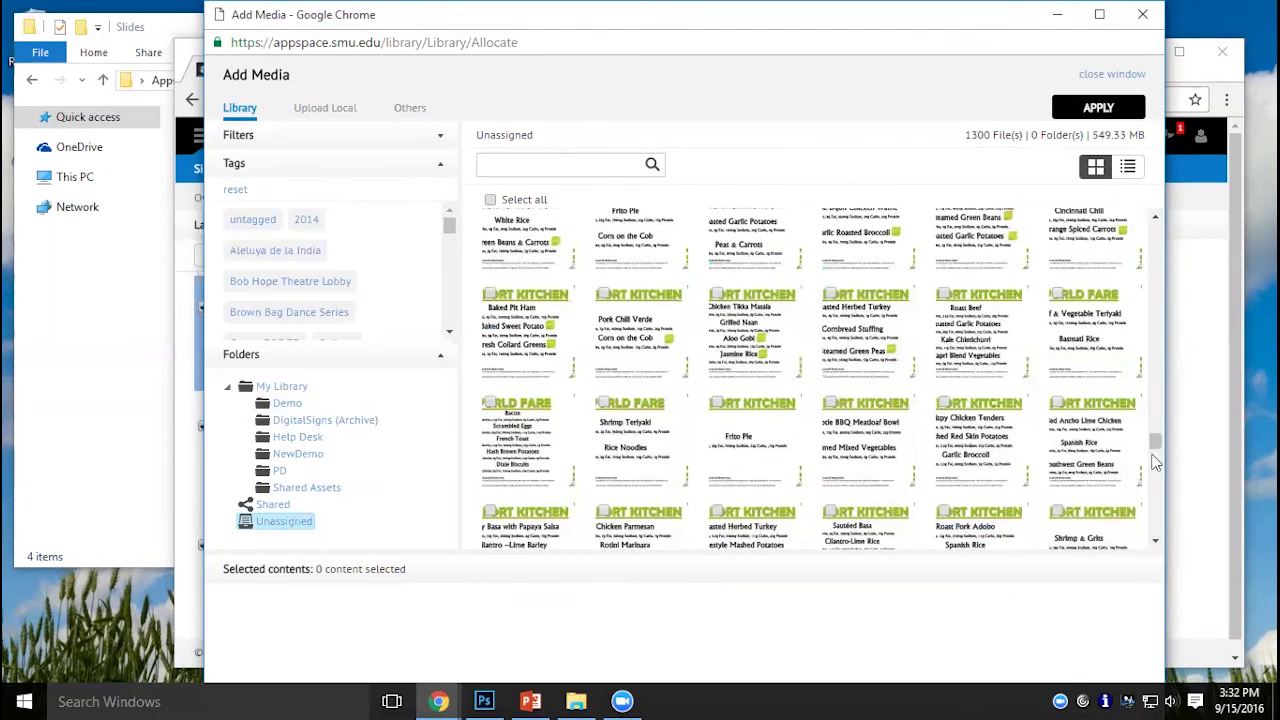
{"action": "left_click_drag", "start_coordinate": [1155, 447], "coordinate": [1157, 617]}
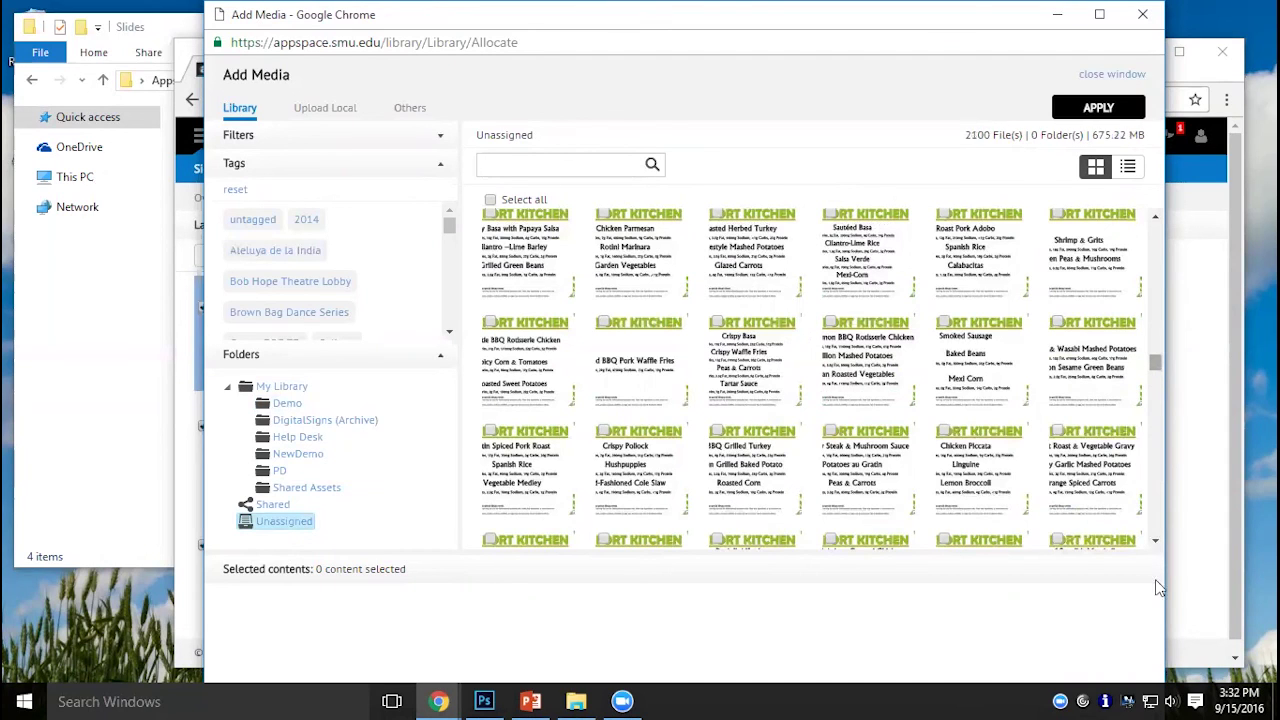
{"action": "scroll", "coordinate": [1153, 515], "scroll_direction": "down", "scroll_amount": 10}
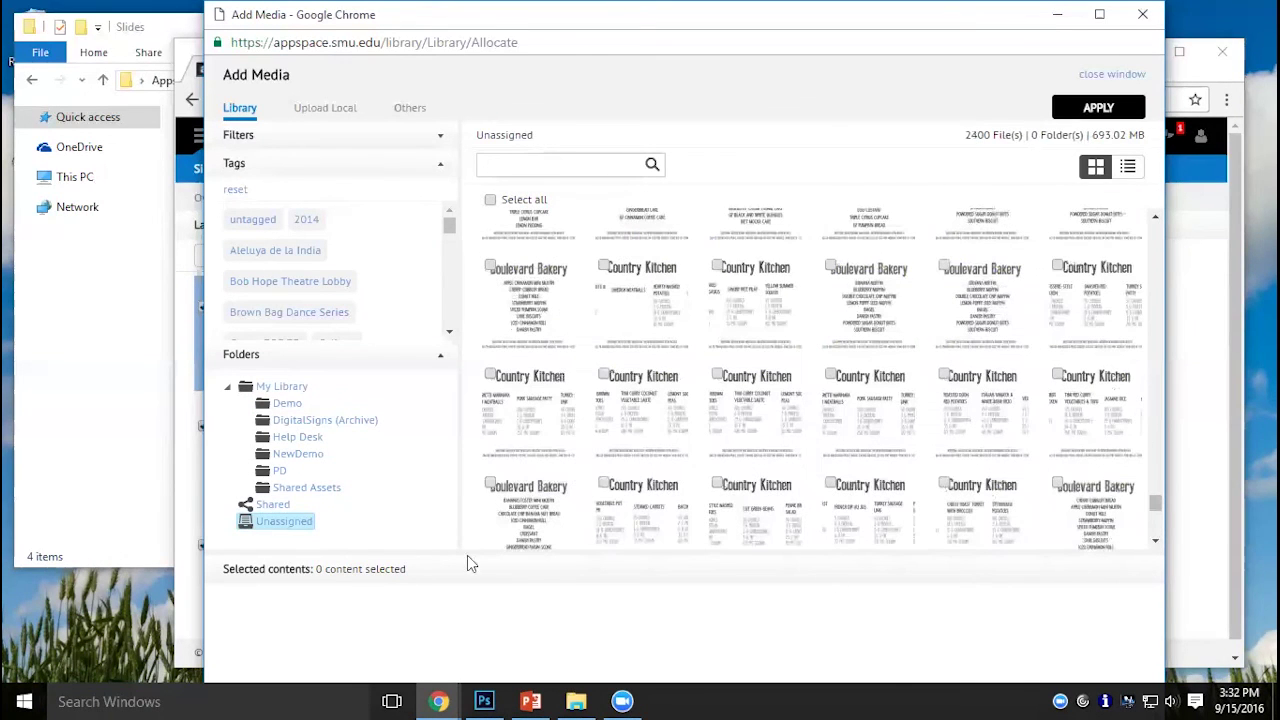
{"action": "left_click", "coordinate": [328, 110]}
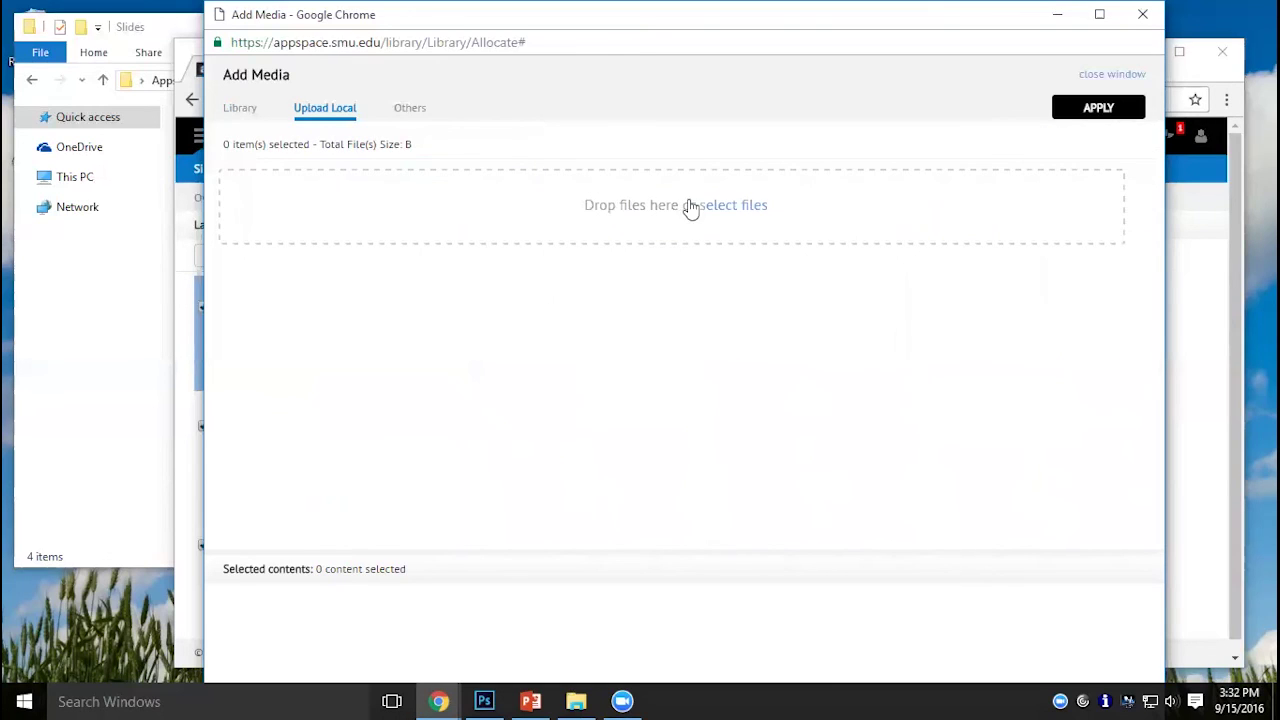
Upload Slide1–Slide4 from the Appspace Demo > Slides folder.
{"action": "left_click", "coordinate": [728, 208]}
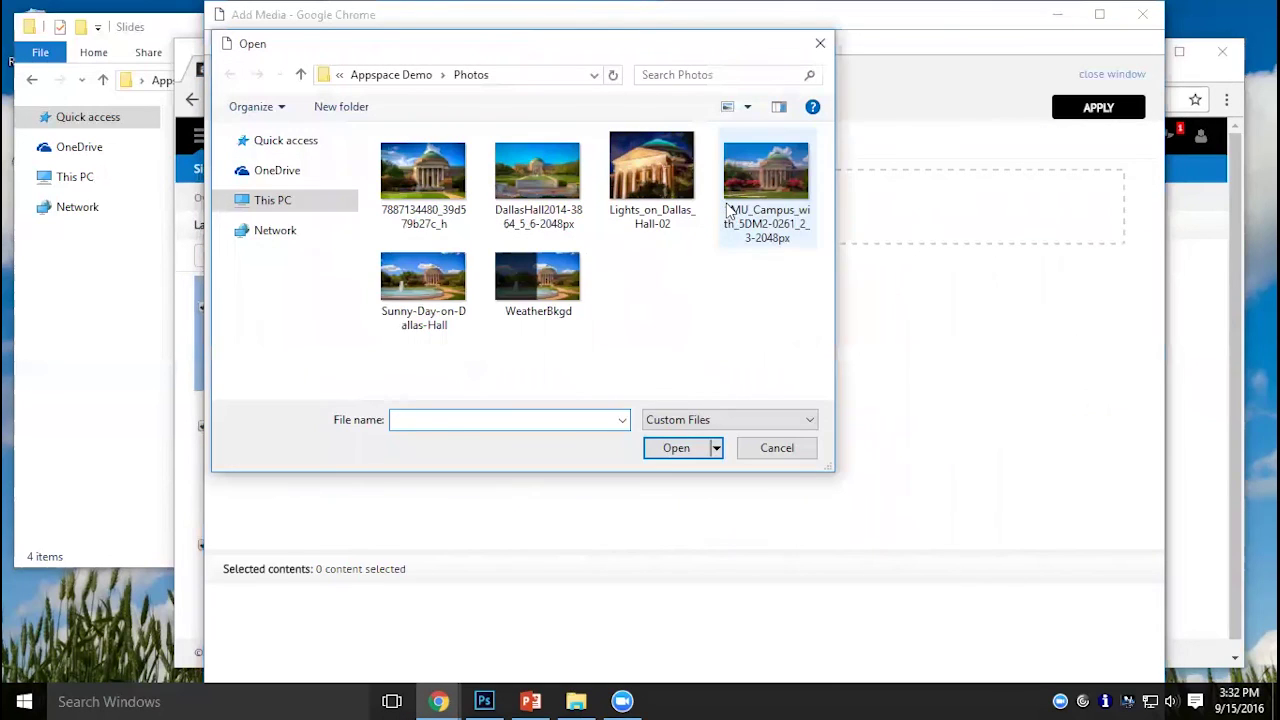
{"action": "left_click", "coordinate": [398, 77]}
{"action": "double_click", "coordinate": [426, 180]}
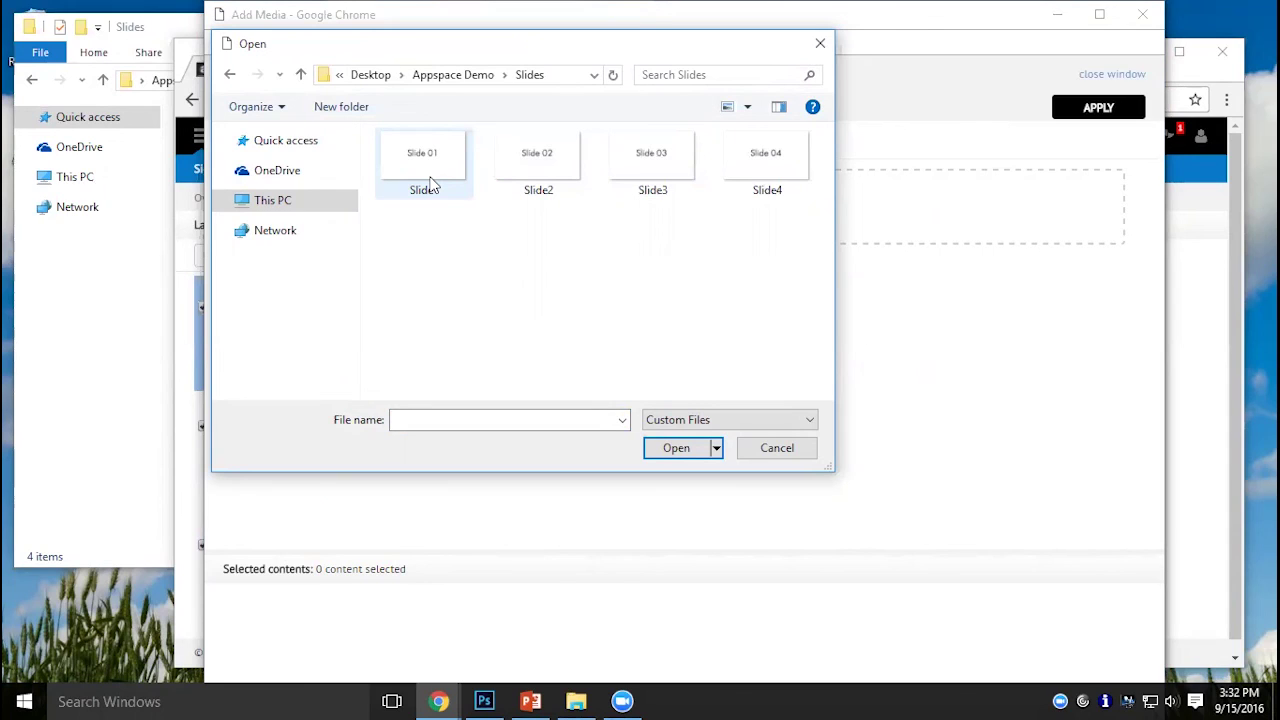
{"action": "left_click", "coordinate": [425, 165]}
{"action": "left_click", "coordinate": [765, 160], "text": "shift"}
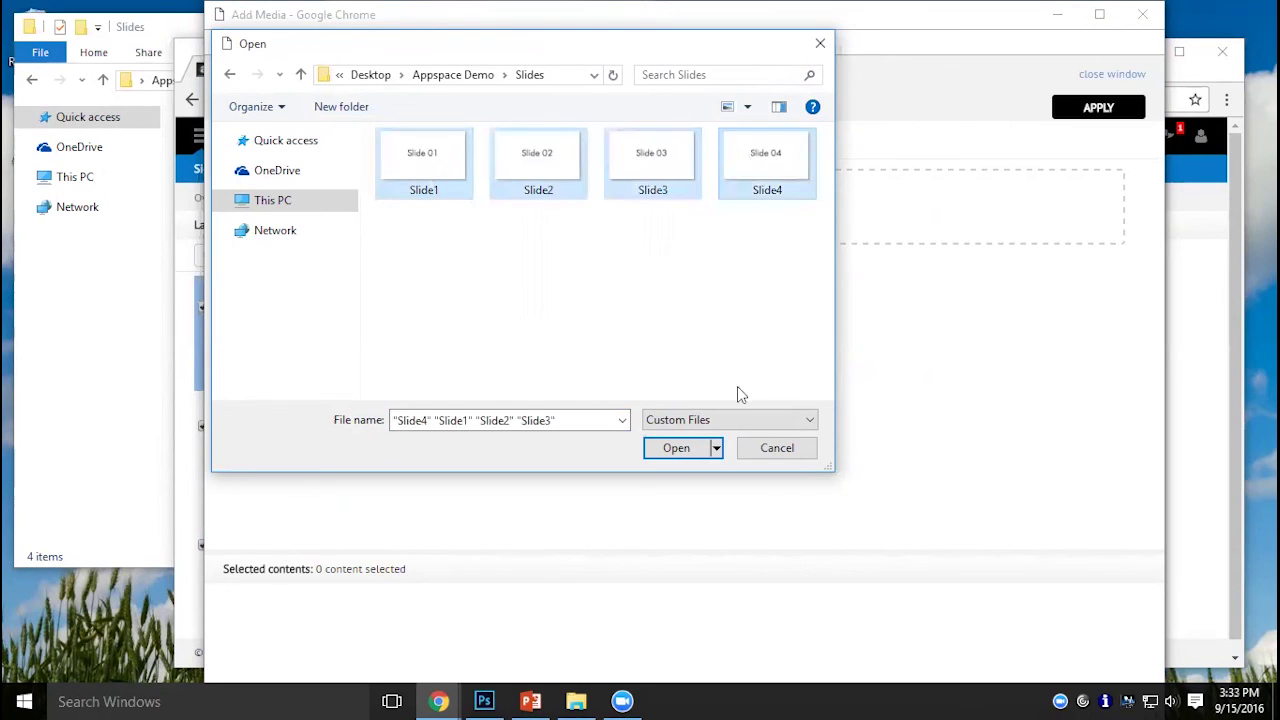
{"action": "left_click", "coordinate": [663, 452]}
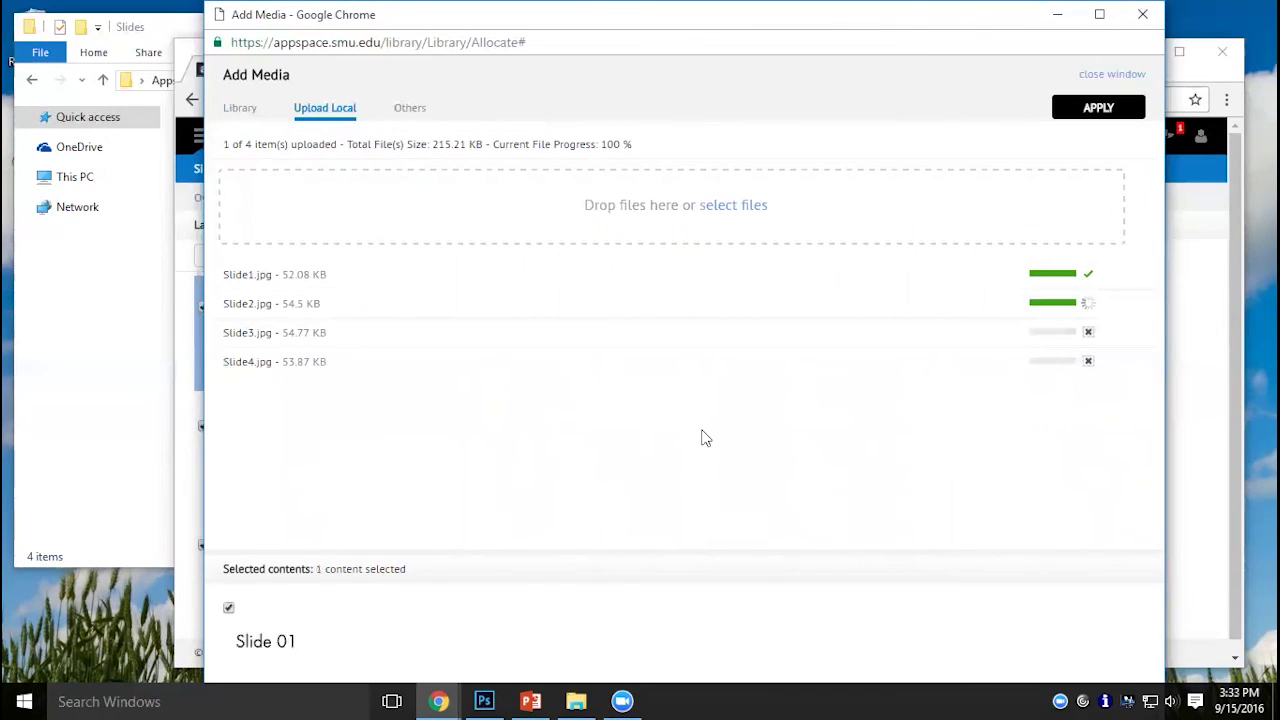
Apply the four slides as a full-screen SlideShow, save the Slides layout and close the designer.
{"action": "left_click", "coordinate": [1088, 118]}
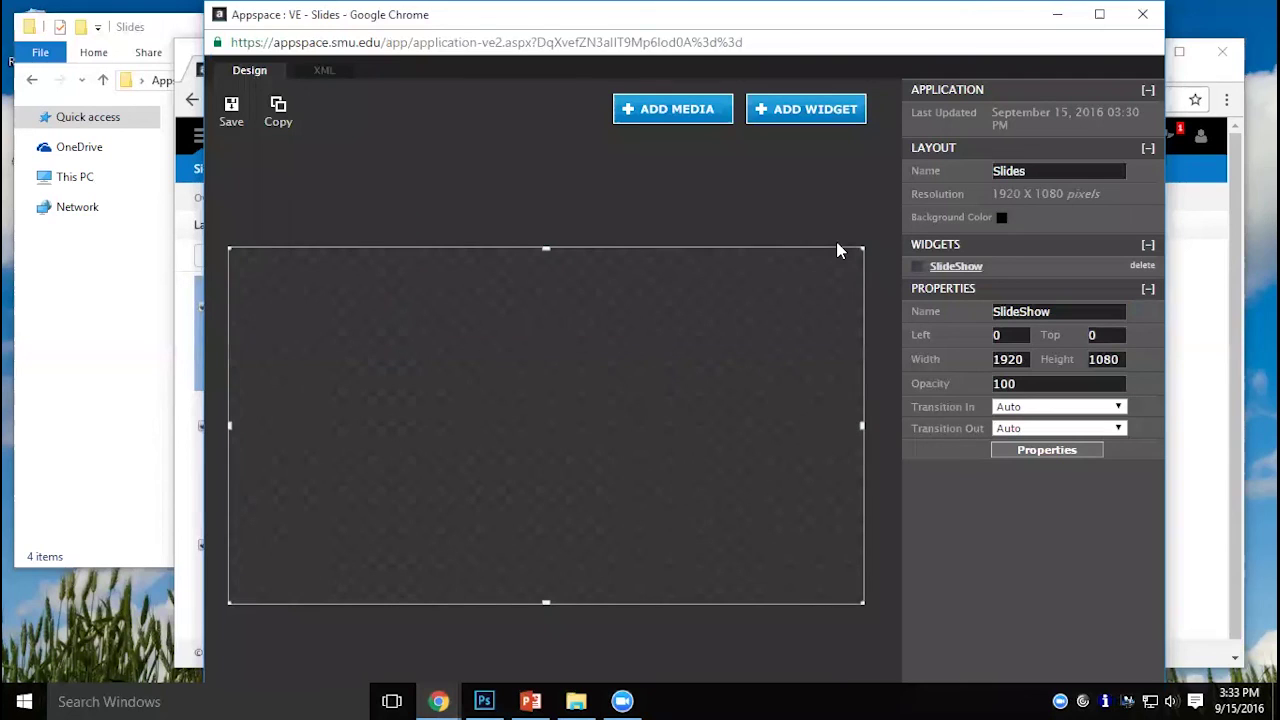
{"action": "left_click", "coordinate": [251, 117]}
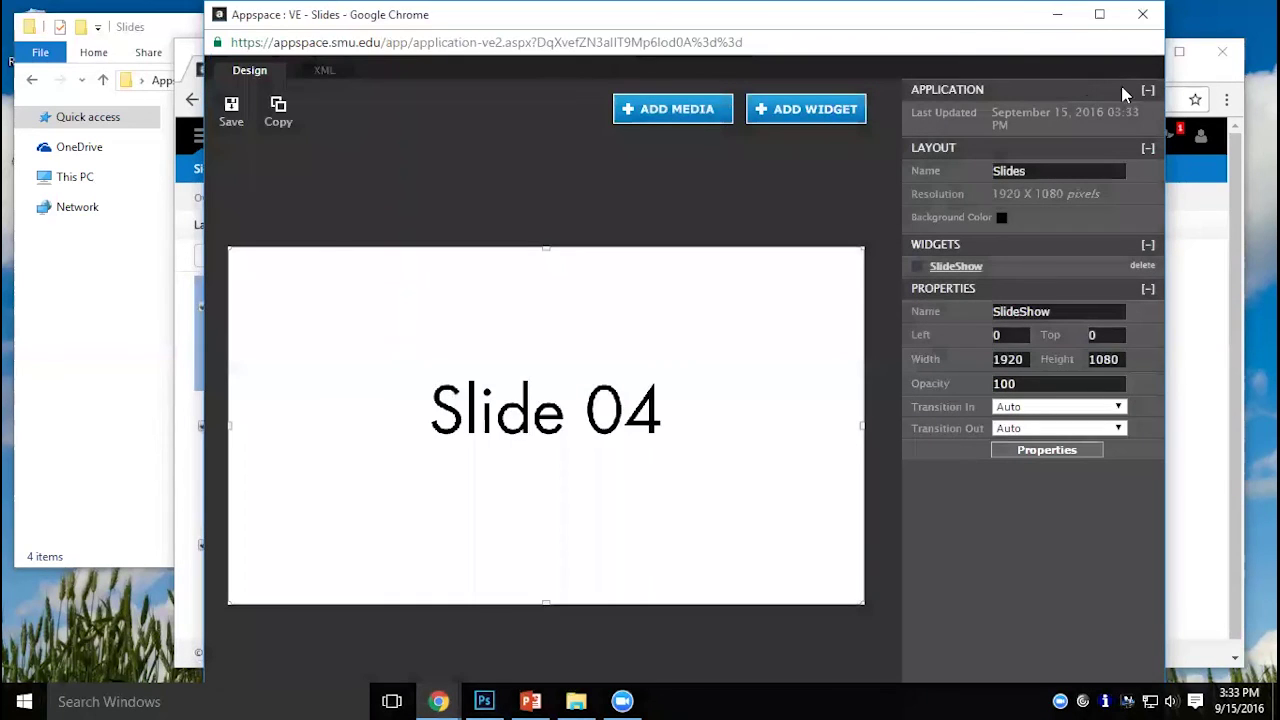
{"action": "left_click", "coordinate": [1145, 20]}
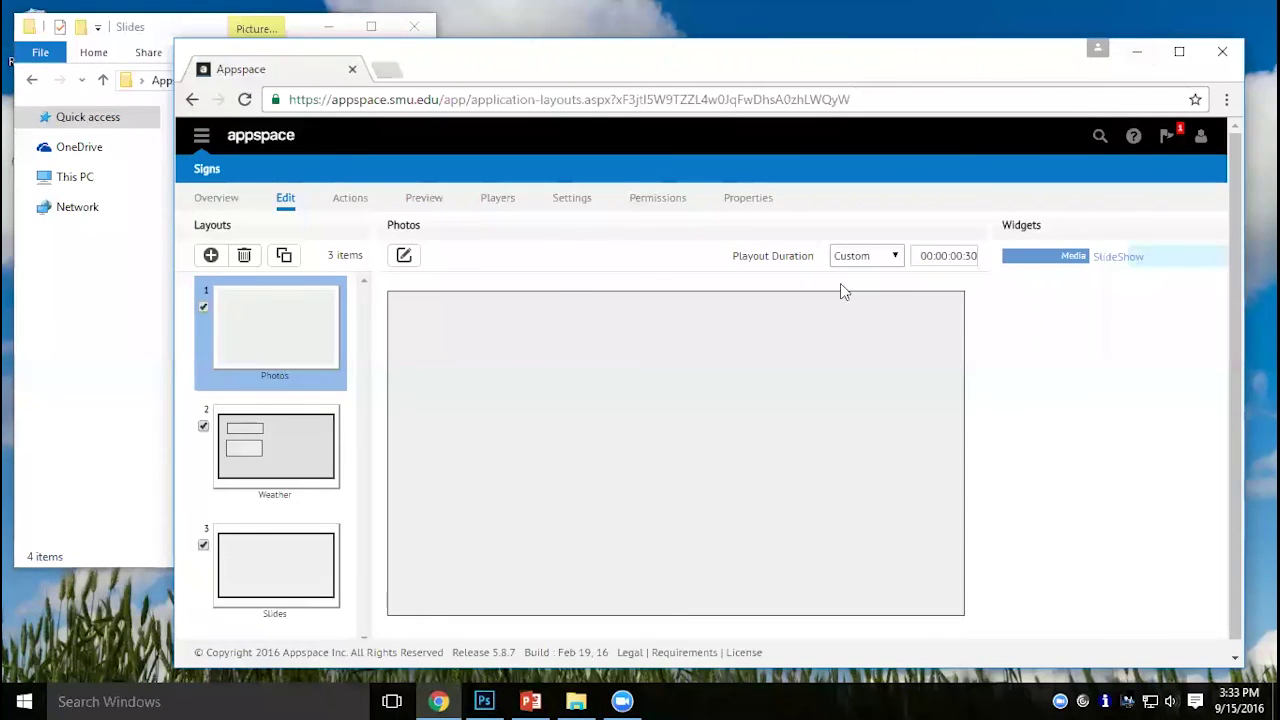
Preview the sign's playing layouts in a maximized browser window.
{"action": "left_click", "coordinate": [435, 197]}
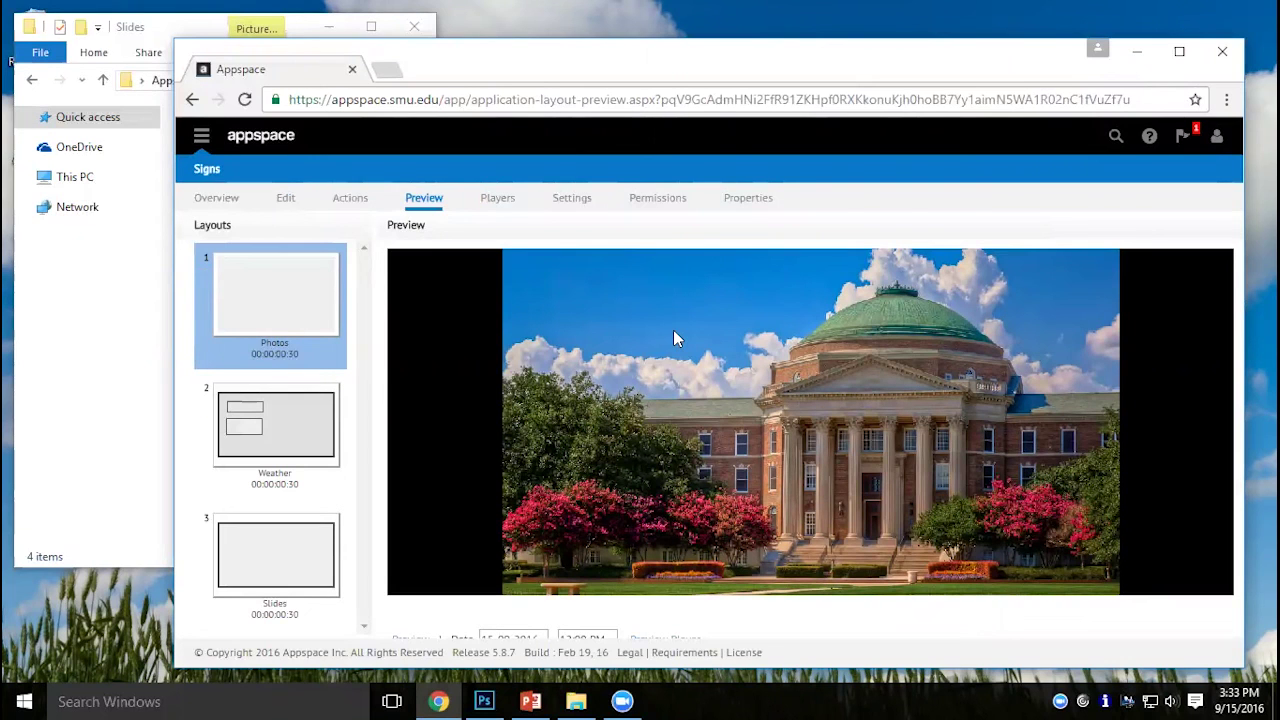
{"action": "double_click", "coordinate": [630, 66]}
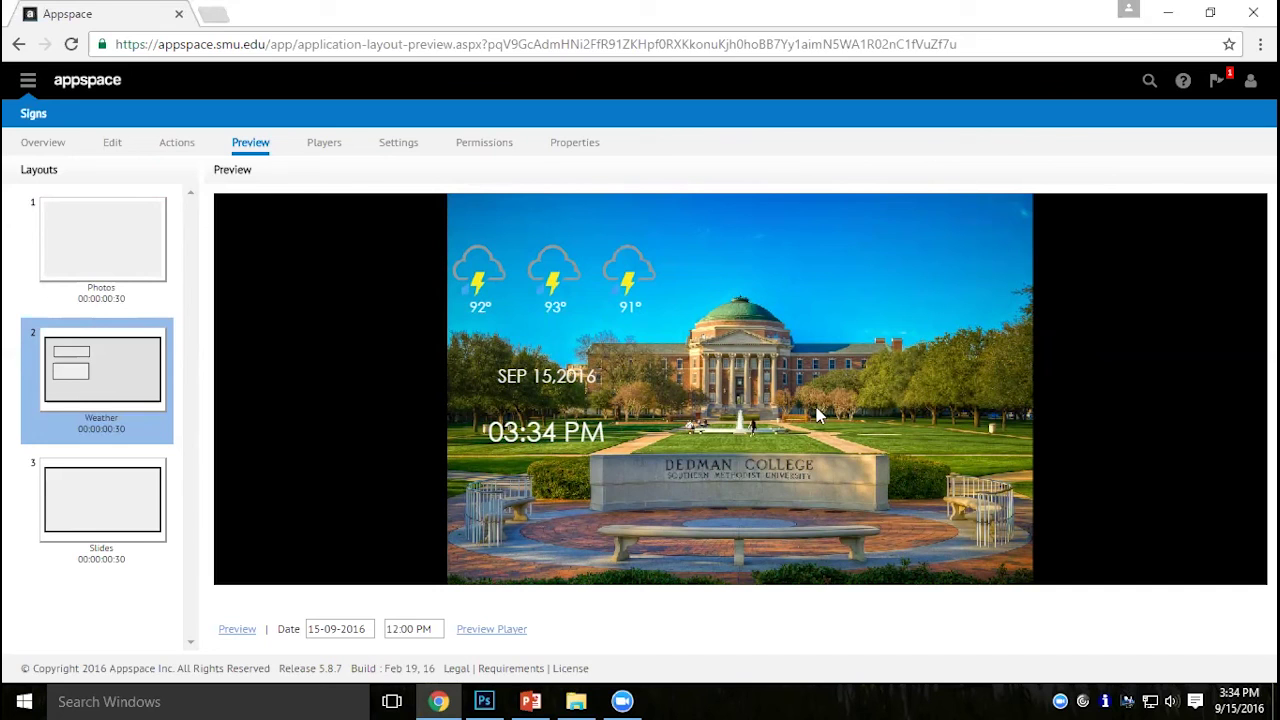
Show the Weather layout's Clock, 3 Days Local Forecast 1 and Bkgd widgets on the Edit page.
{"action": "left_click", "coordinate": [113, 146]}
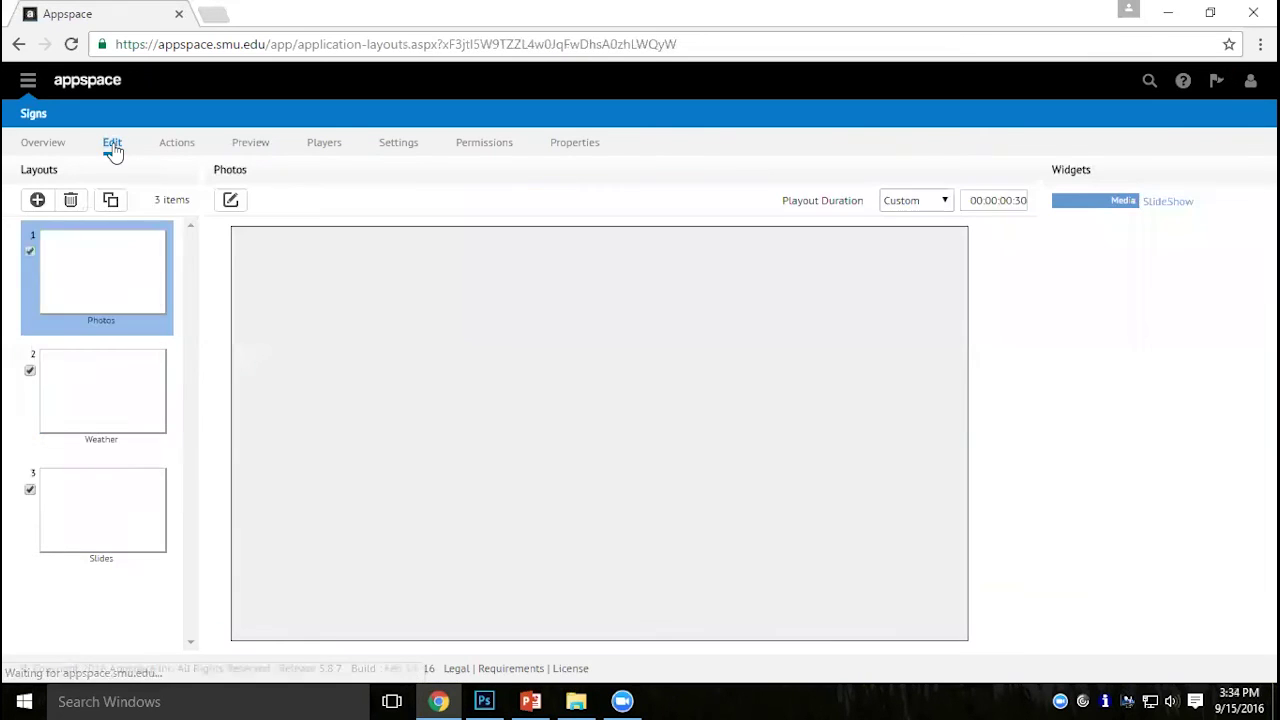
{"action": "left_click", "coordinate": [103, 378]}
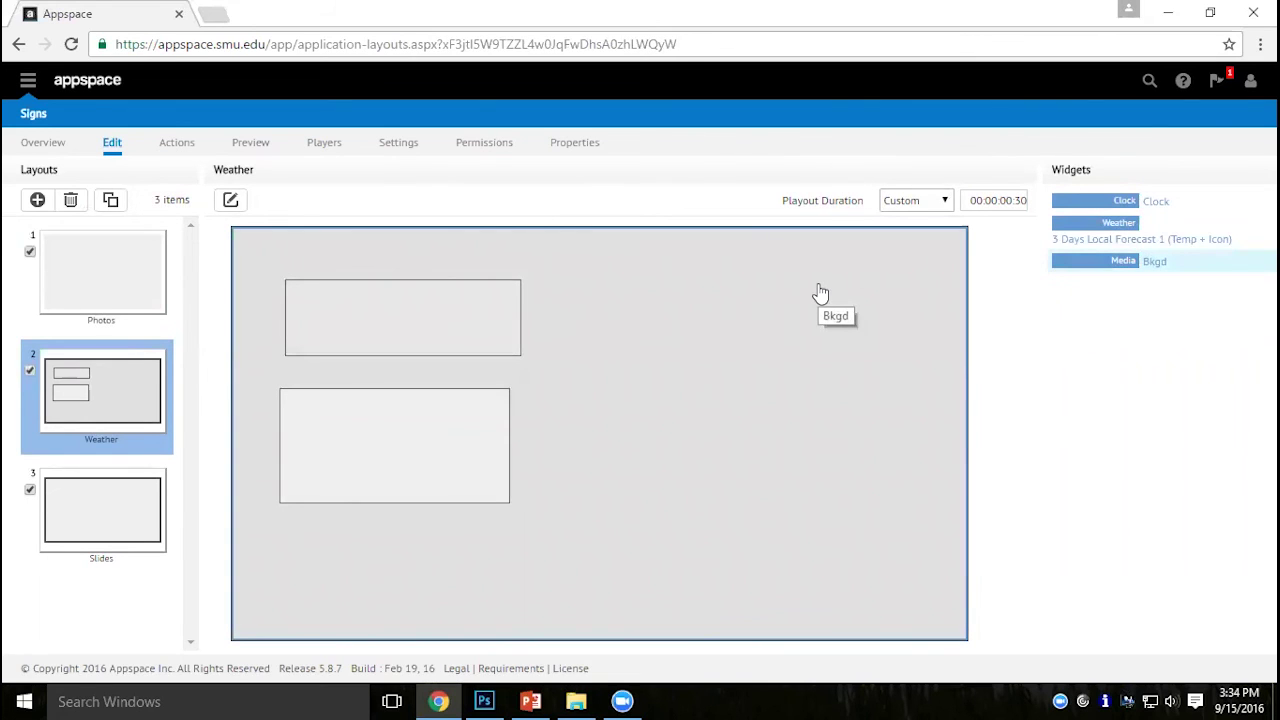
{"action": "left_click", "coordinate": [229, 201]}
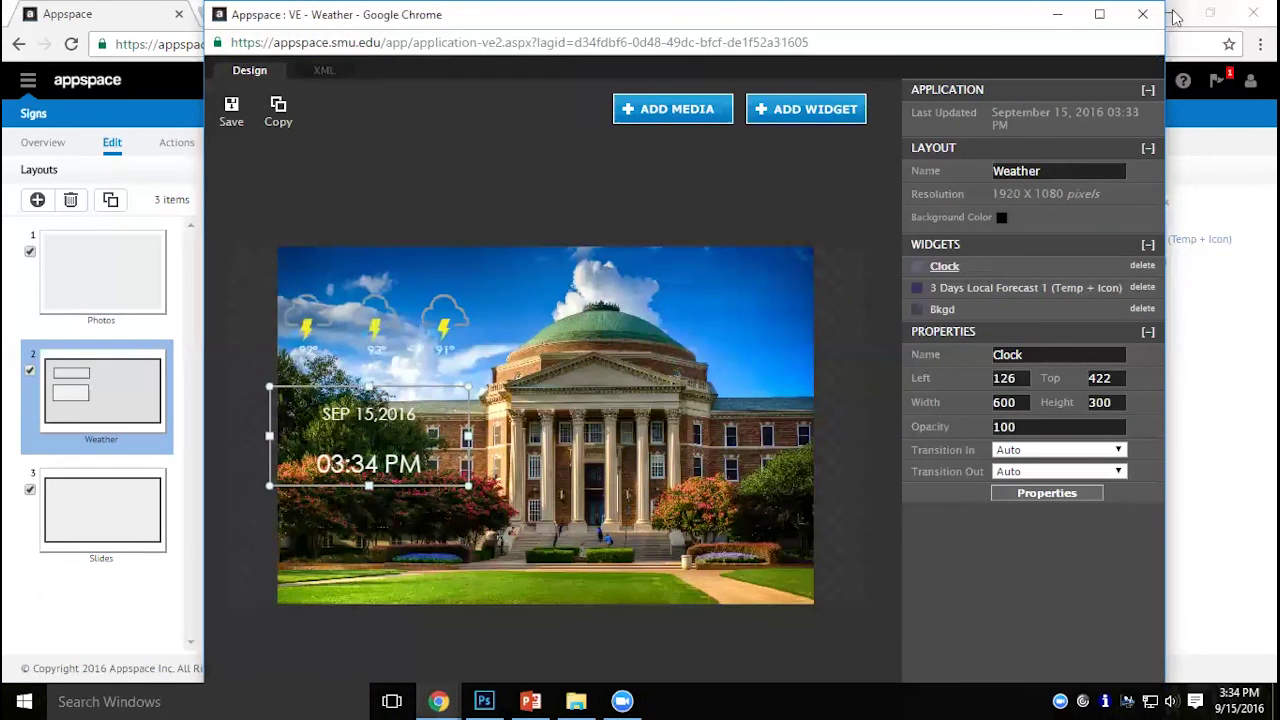
{"action": "left_click", "coordinate": [1142, 14]}
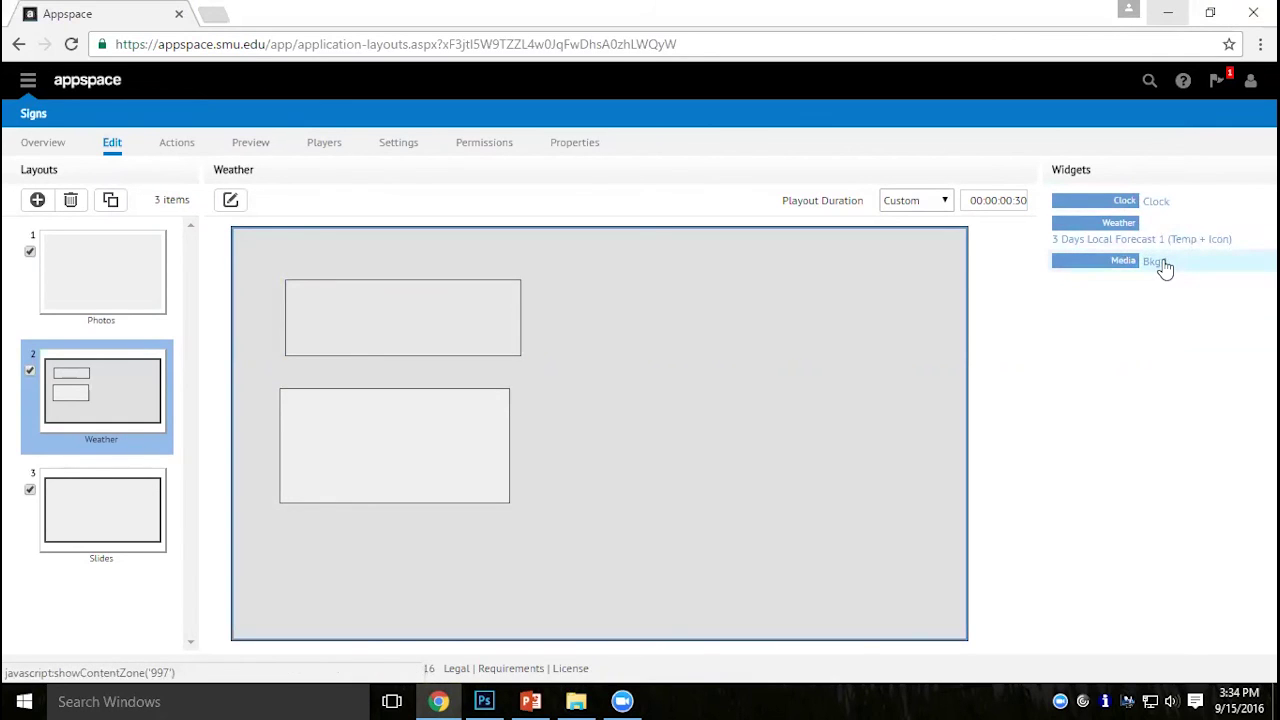
Remove the four Dallas Hall images from the Bkgd widget, leaving only WeatherBkgd.
{"action": "left_click", "coordinate": [1160, 261]}
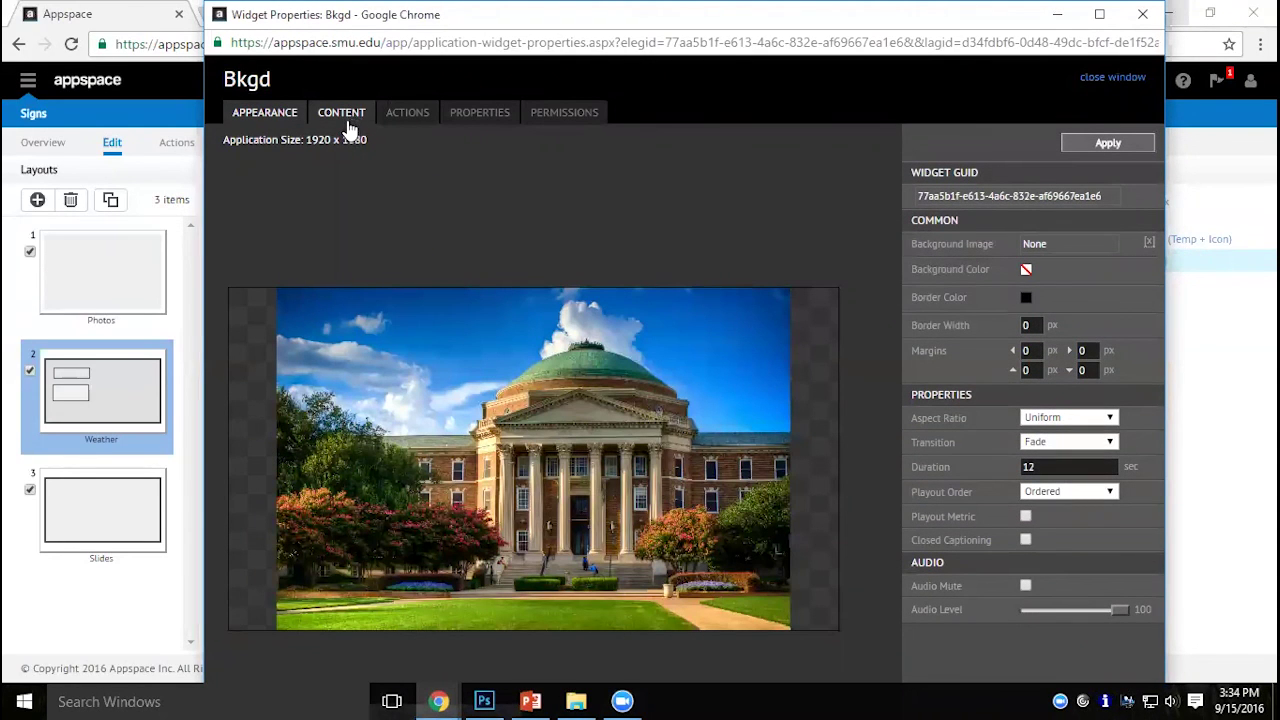
{"action": "left_click", "coordinate": [347, 120]}
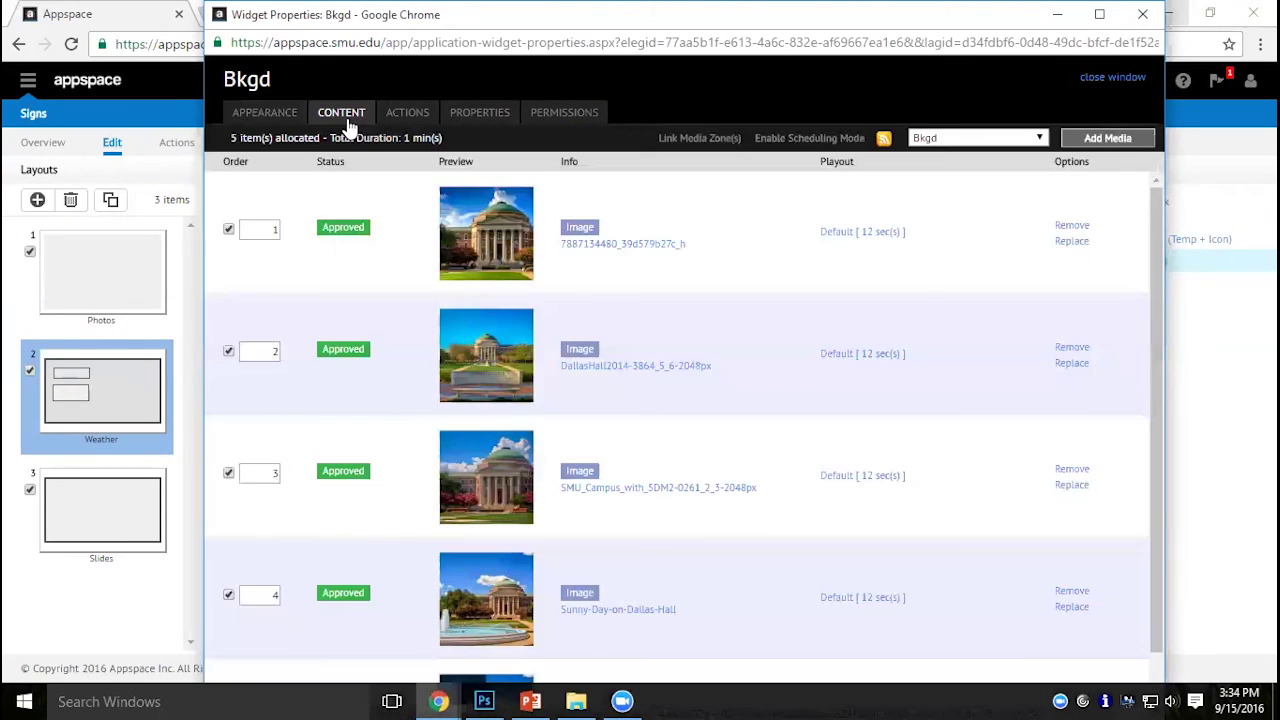
{"action": "left_click", "coordinate": [1071, 226]}
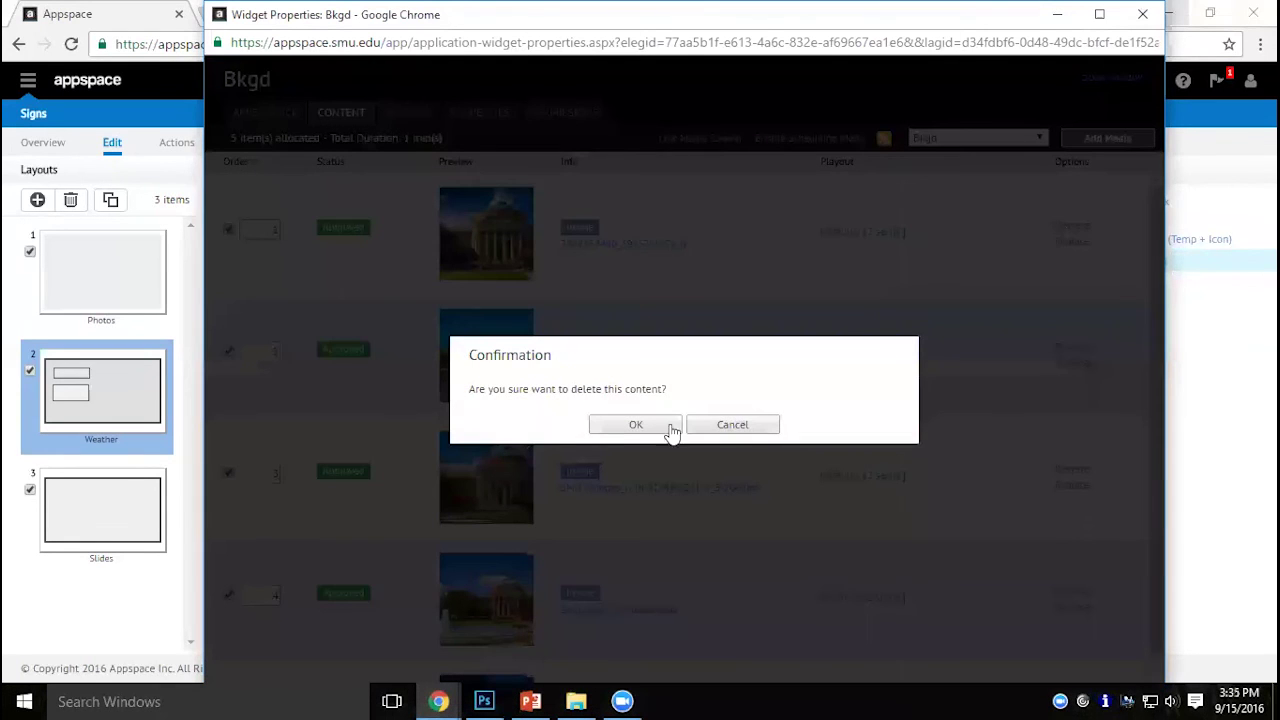
{"action": "left_click", "coordinate": [625, 426]}
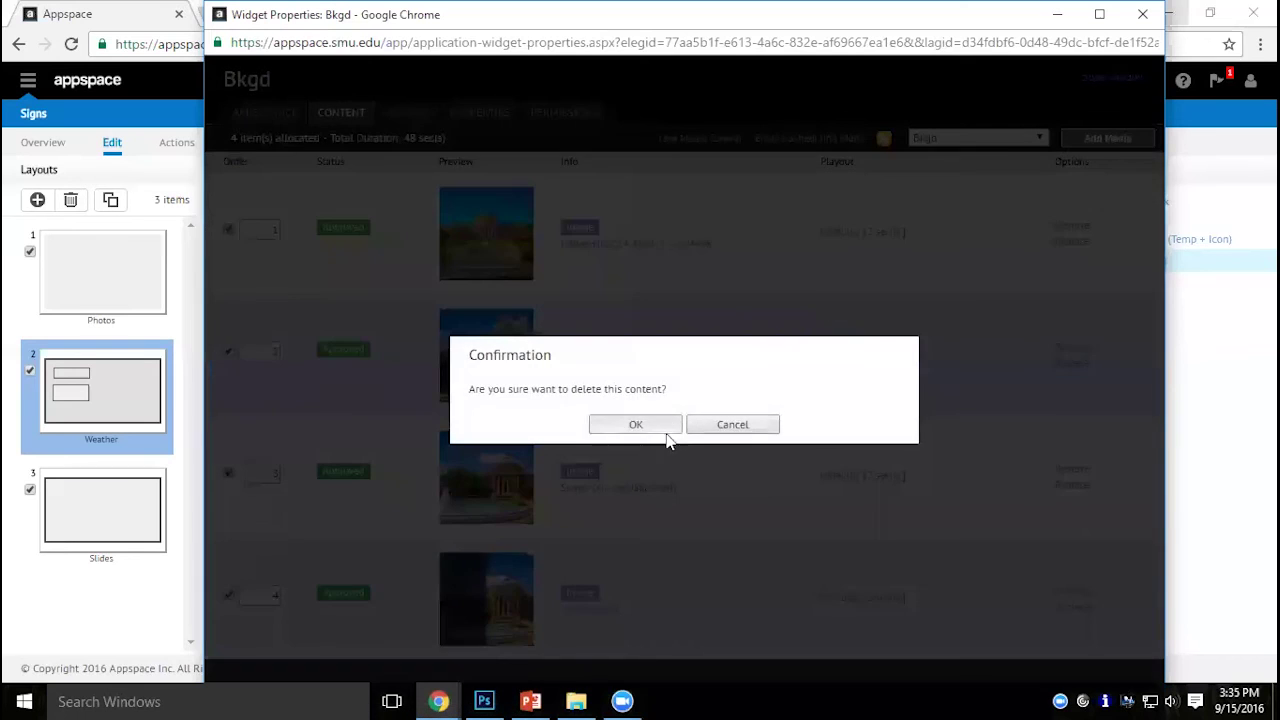
{"action": "left_click", "coordinate": [666, 430]}
{"action": "left_click", "coordinate": [1071, 228]}
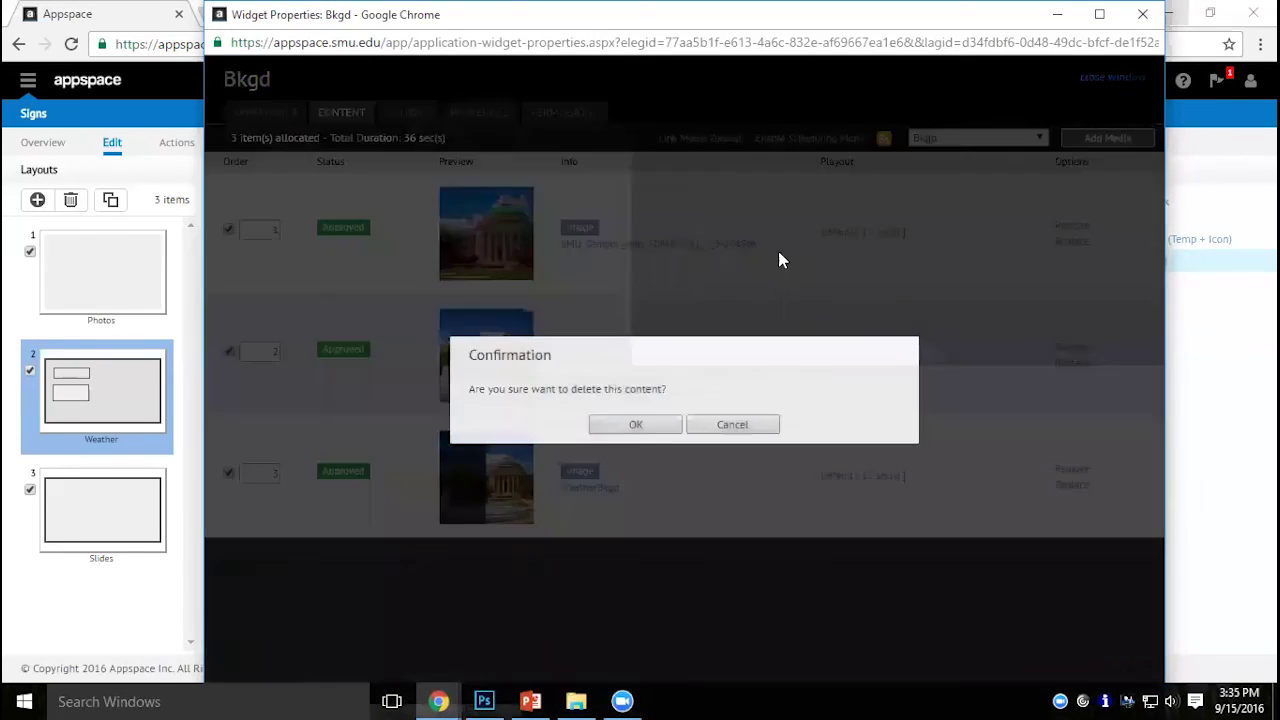
{"action": "left_click", "coordinate": [648, 429]}
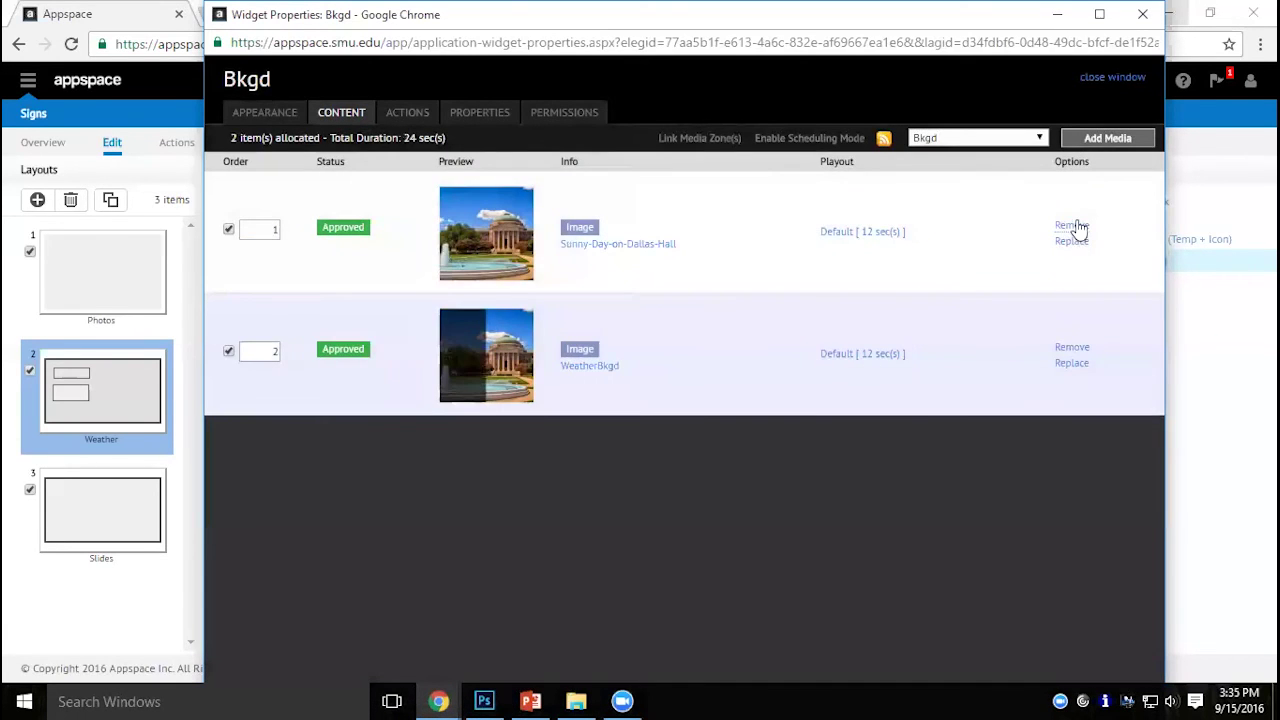
{"action": "left_click", "coordinate": [1072, 227]}
{"action": "left_click", "coordinate": [671, 421]}
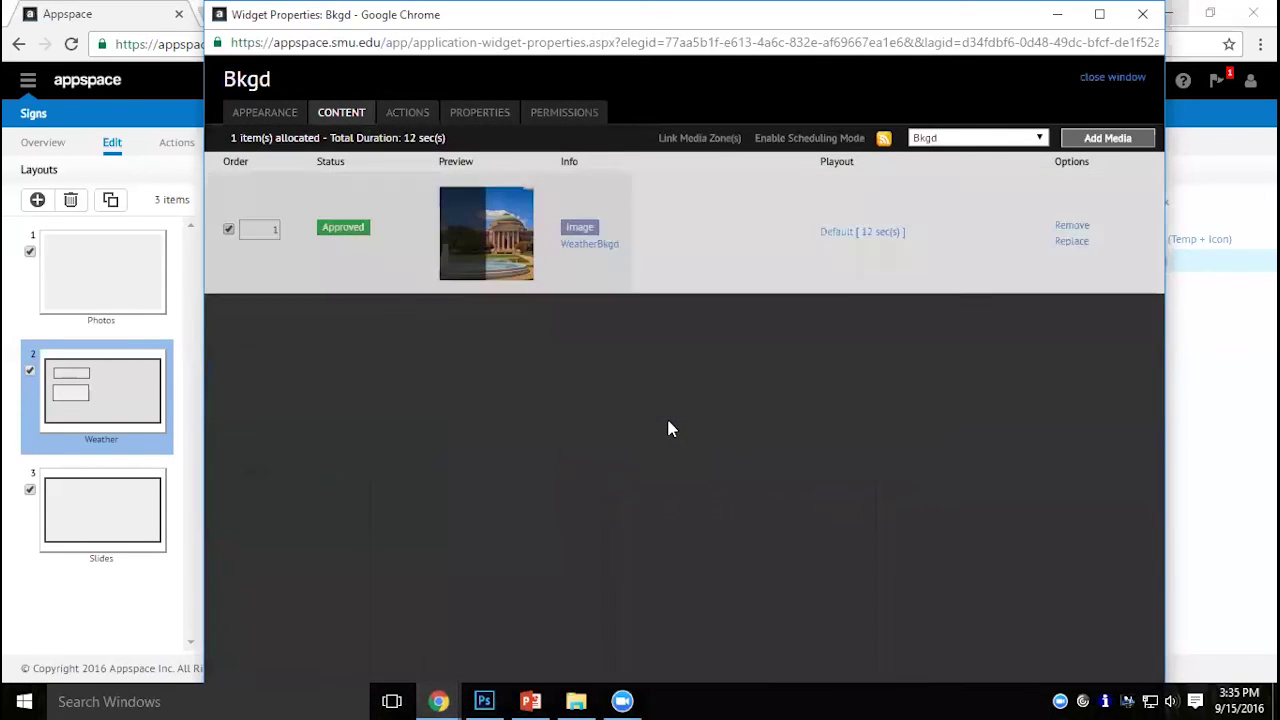
Apply the Bkgd widget's appearance settings and close its properties window.
{"action": "left_click", "coordinate": [266, 112]}
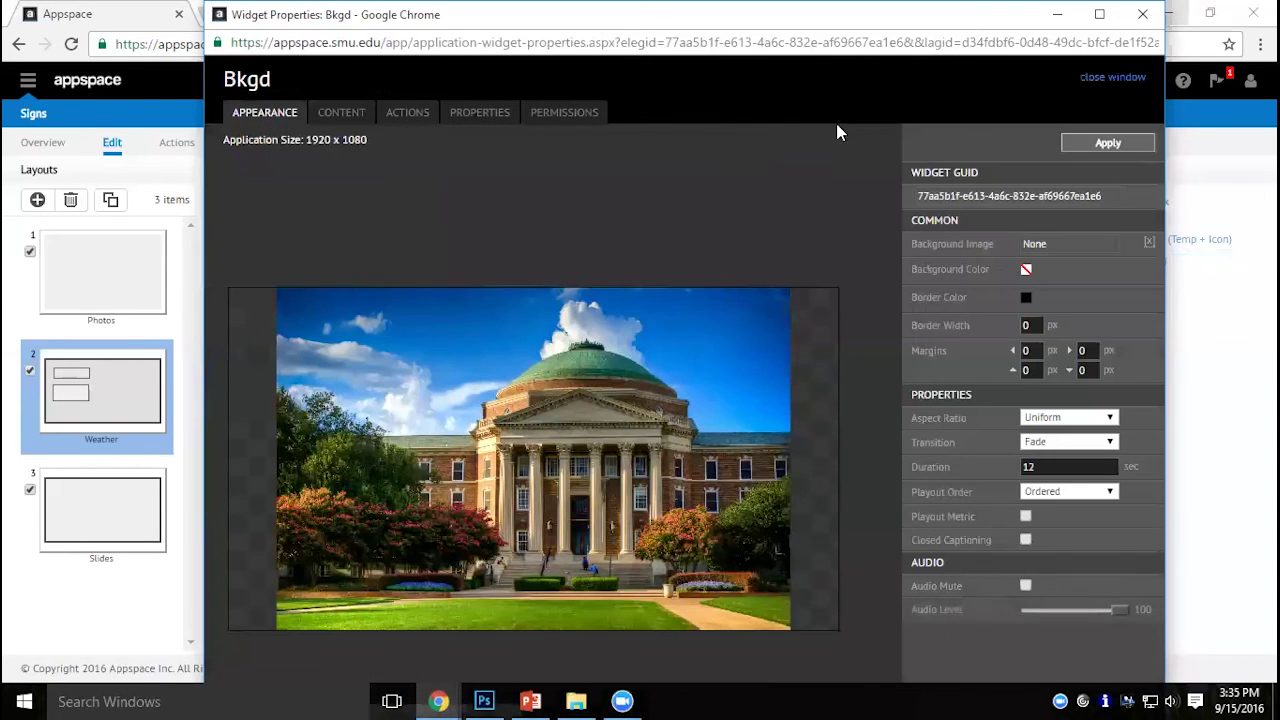
{"action": "left_click", "coordinate": [1087, 145]}
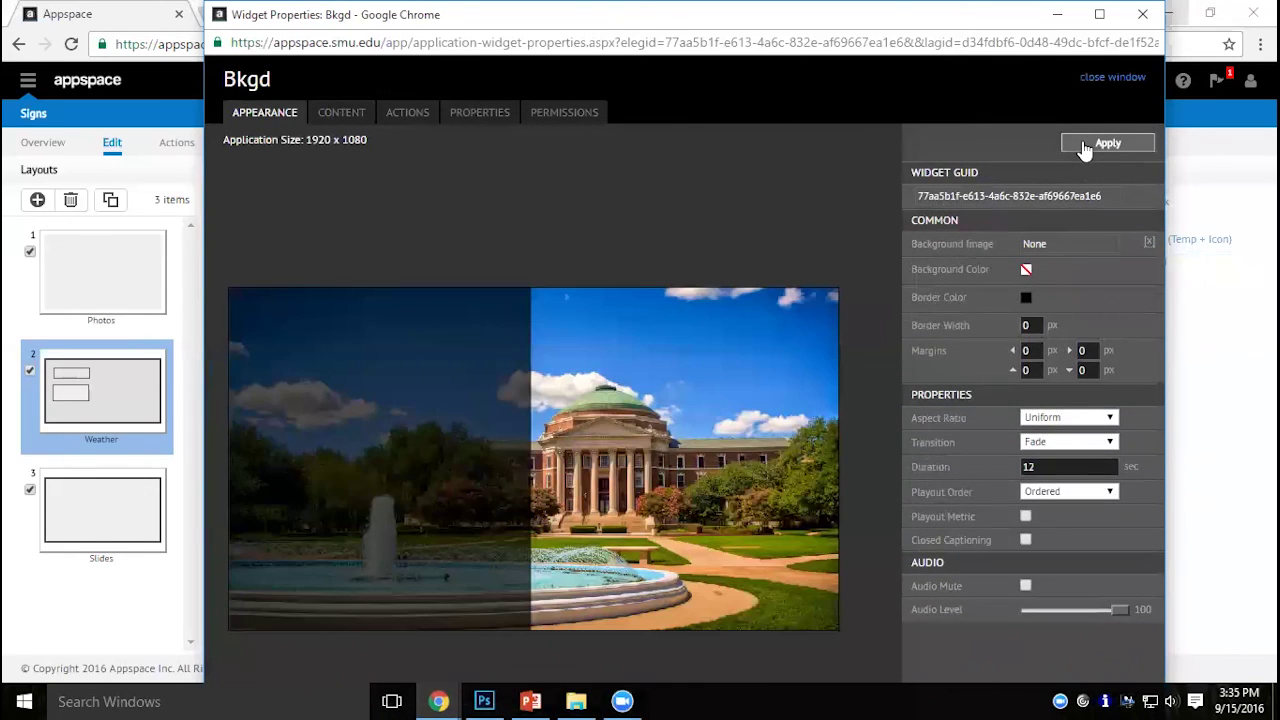
{"action": "left_click", "coordinate": [1109, 78]}
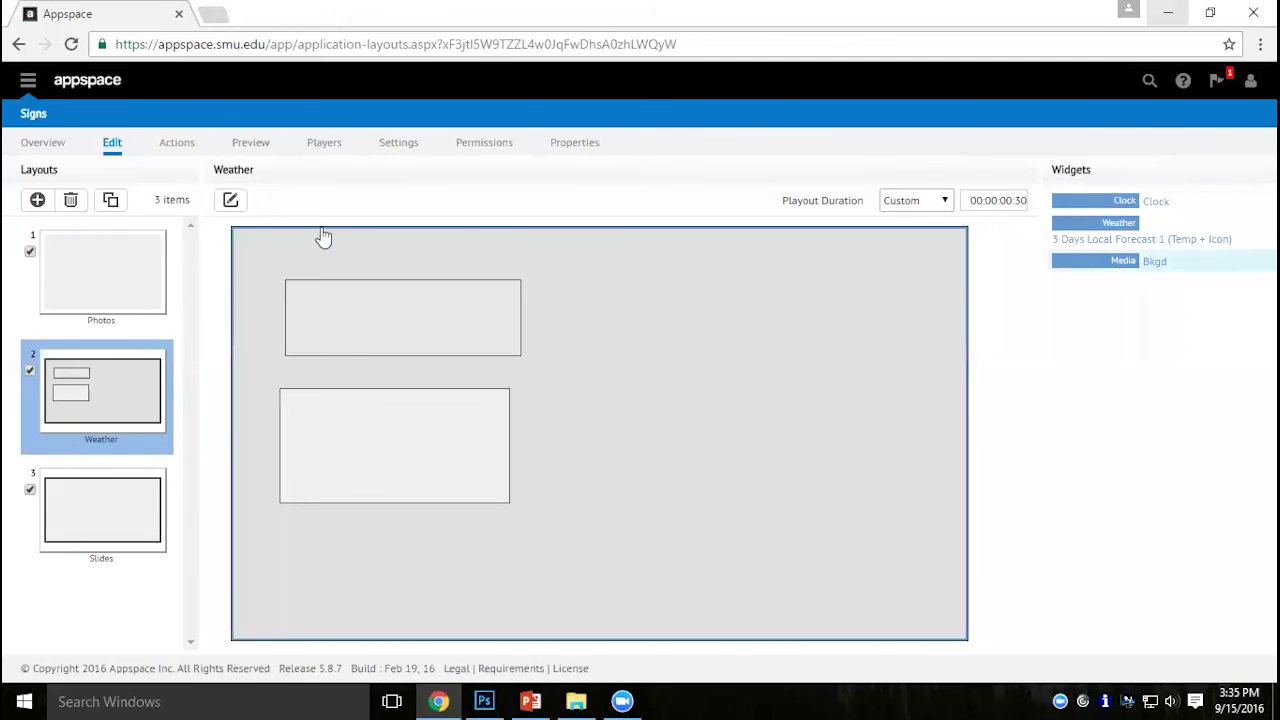
Reopen the Weather layout in the visual editor, save it, and close the editor.
{"action": "left_click", "coordinate": [231, 201]}
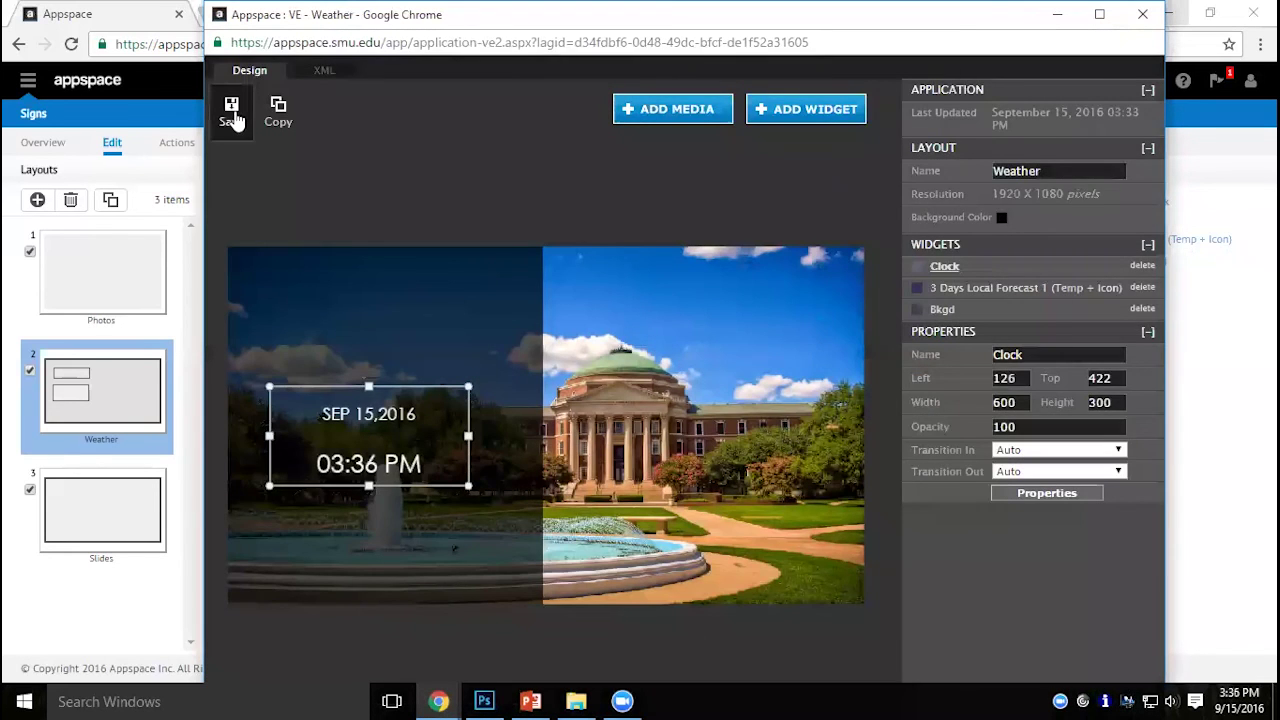
{"action": "left_click", "coordinate": [232, 106]}
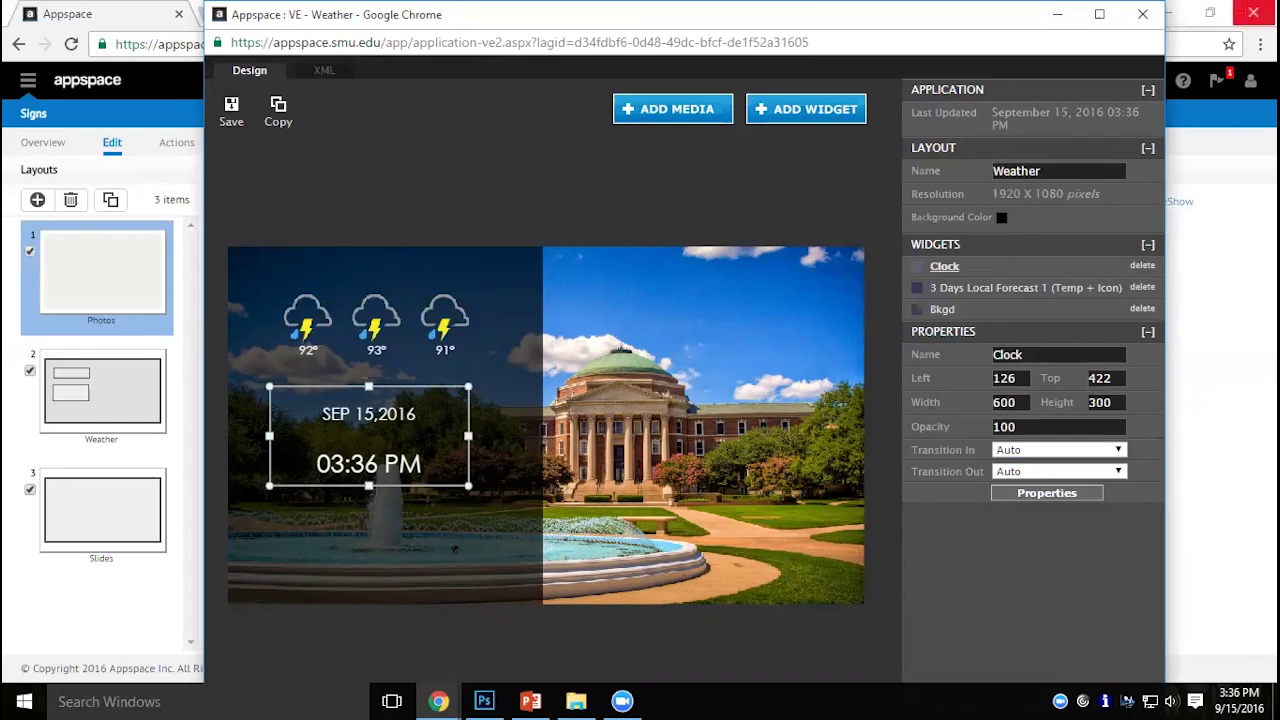
{"action": "left_click", "coordinate": [1144, 16]}
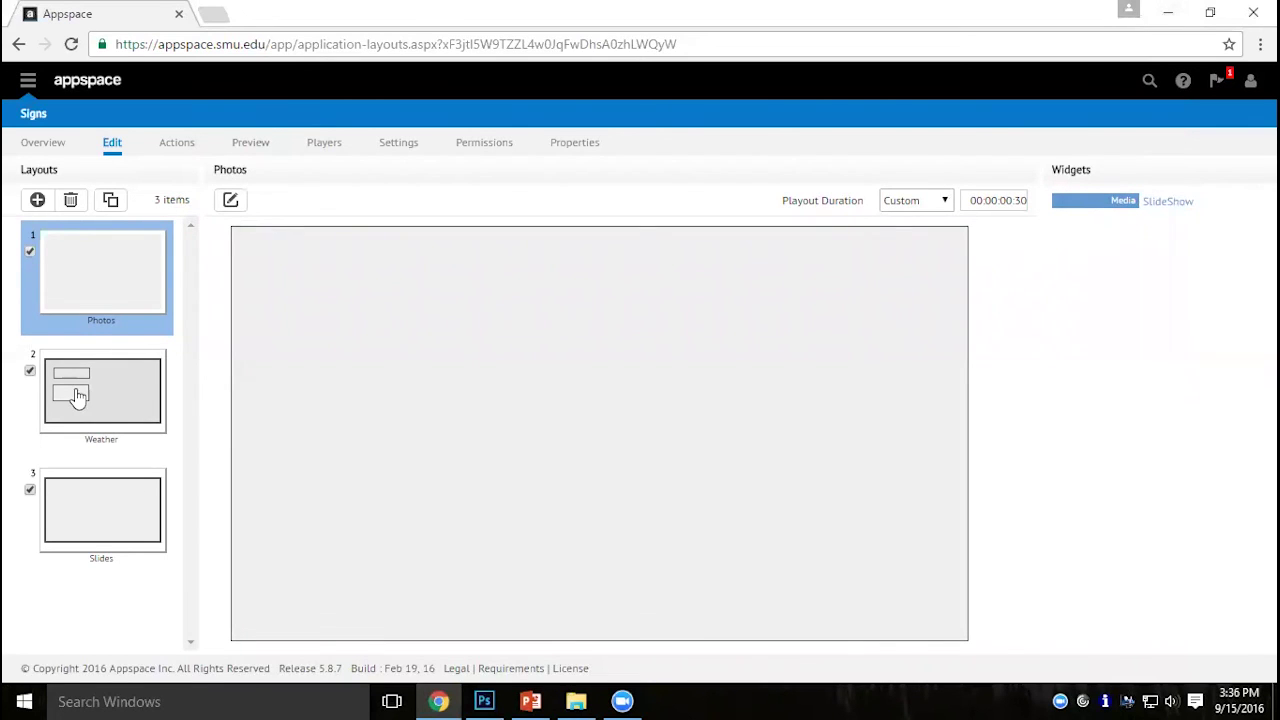
Disable the Demo sign's Slides layout and return to the Sign Library.
{"action": "left_click", "coordinate": [137, 536]}
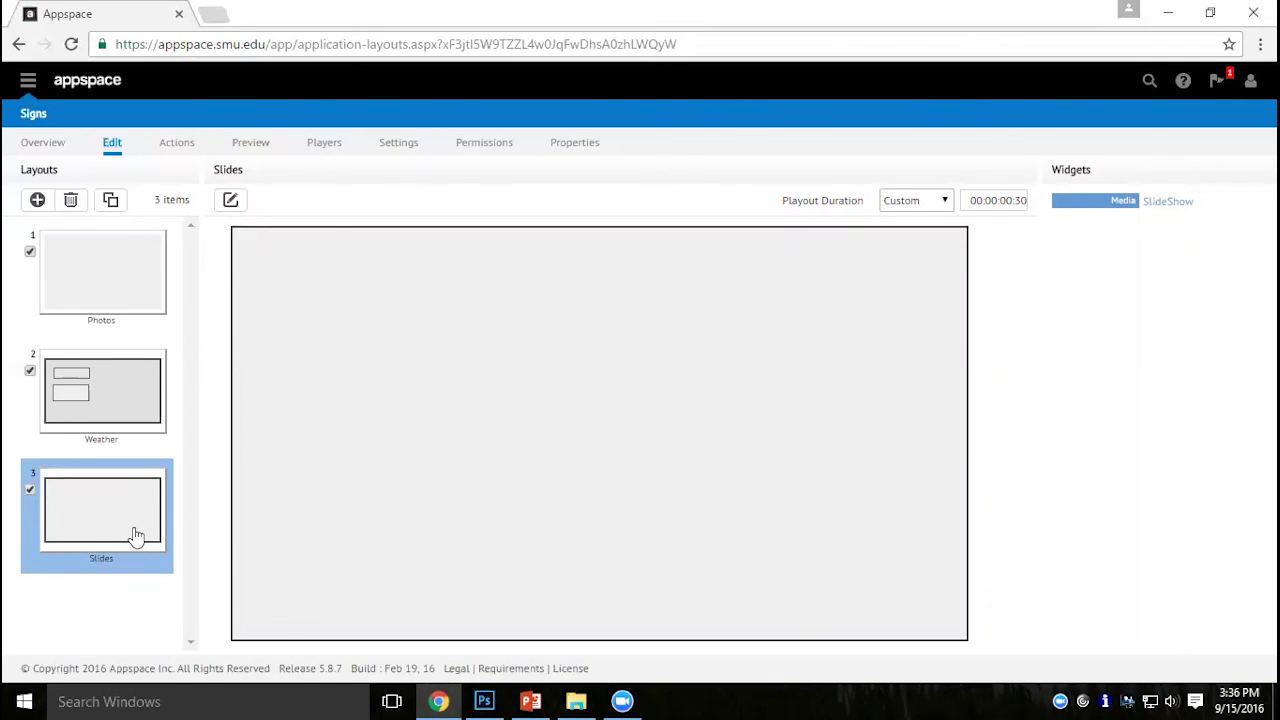
{"action": "left_click", "coordinate": [30, 490]}
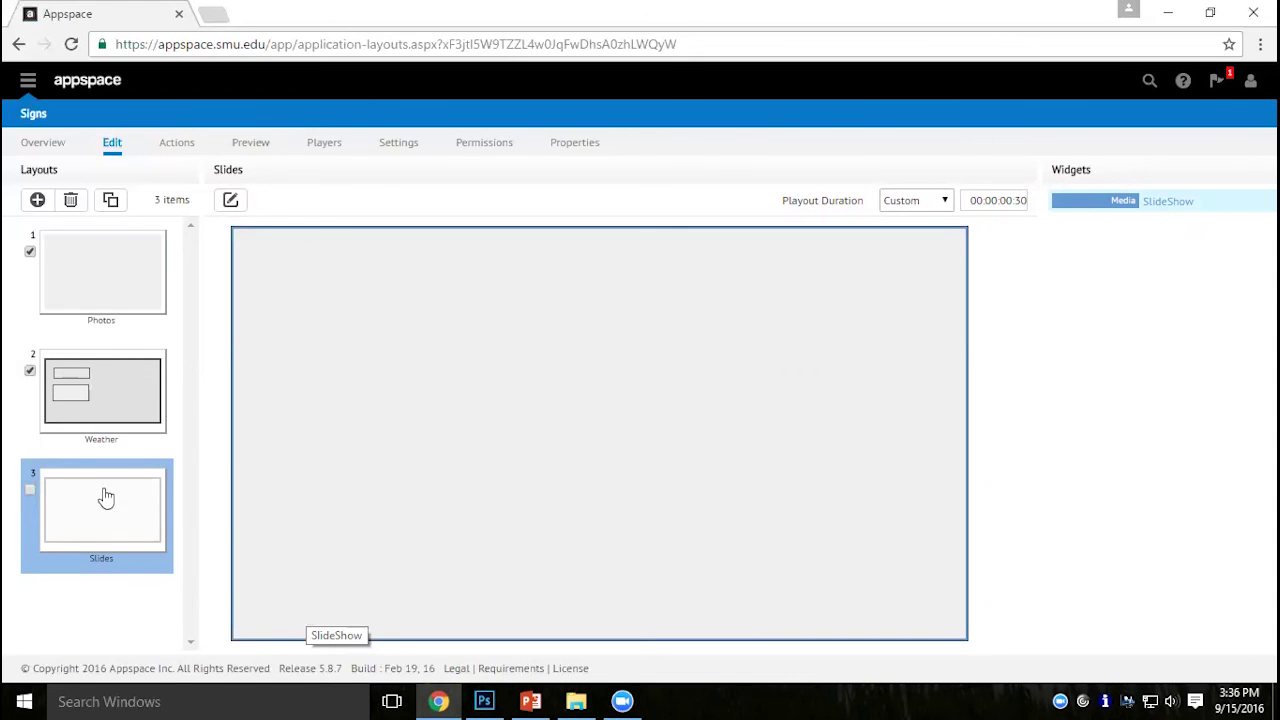
{"action": "left_click", "coordinate": [34, 114]}
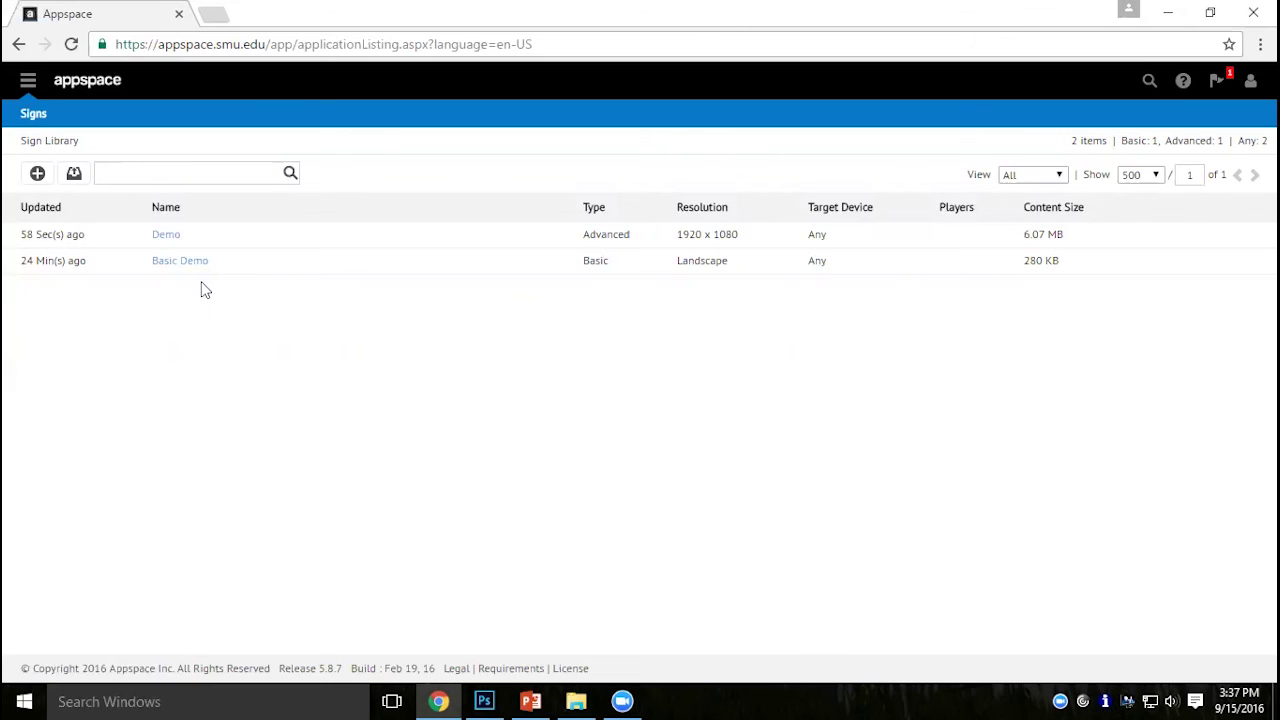
Create a new Advanced sign named Holiday.
{"action": "left_click", "coordinate": [38, 175]}
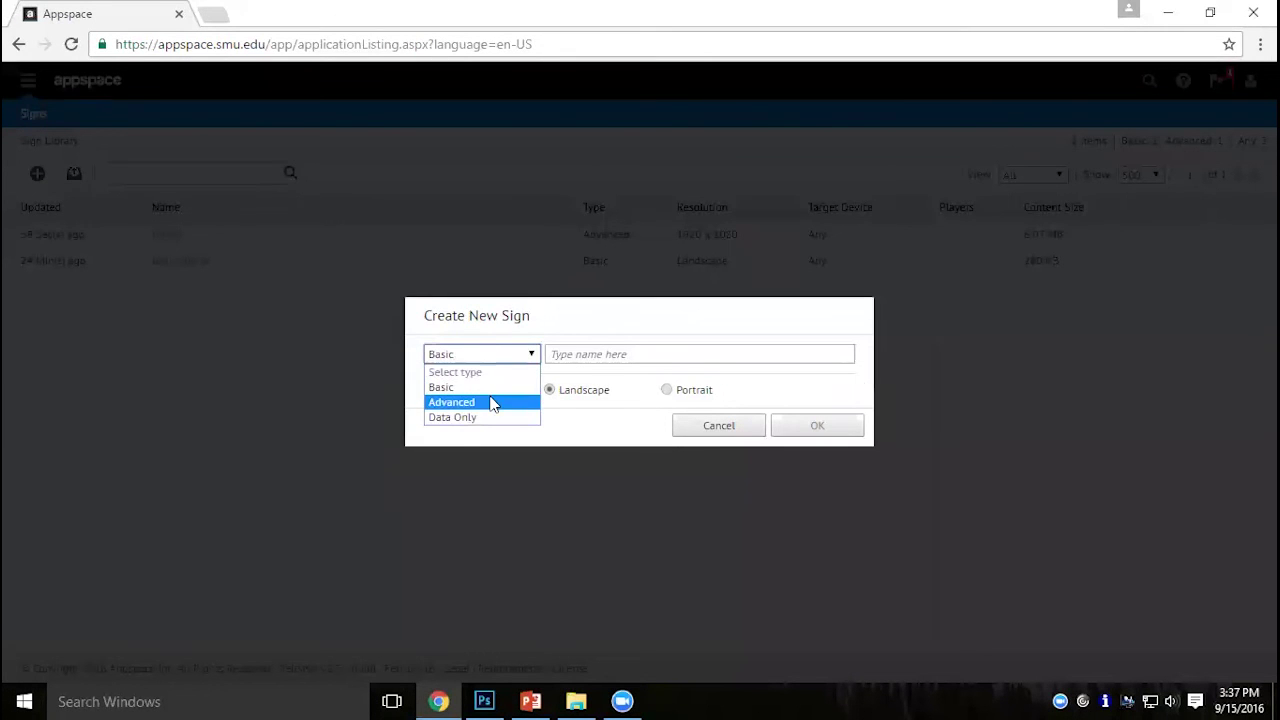
{"action": "left_click", "coordinate": [491, 402]}
{"action": "left_click", "coordinate": [587, 350]}
{"action": "type", "text": "Holiday"}
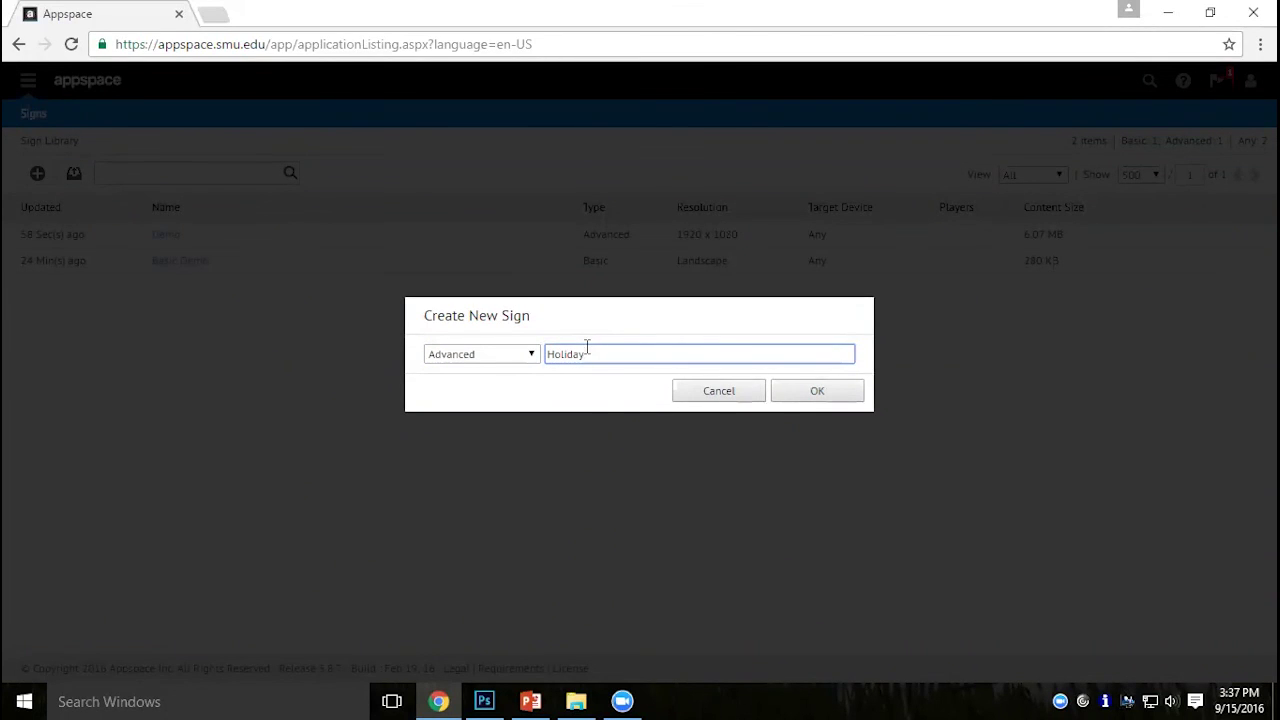
{"action": "left_click", "coordinate": [800, 393]}
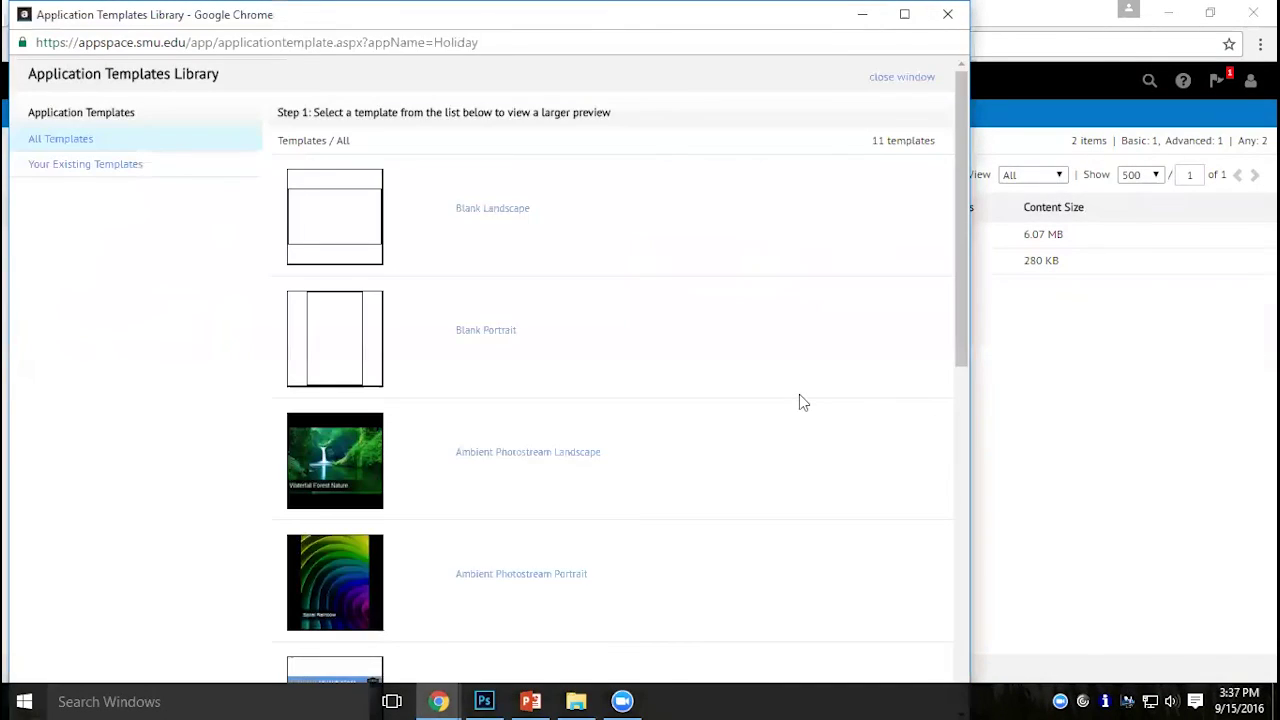
Base the Holiday sign on the Blank Landscape template and open its New Layout in the designer.
{"action": "left_click", "coordinate": [482, 209]}
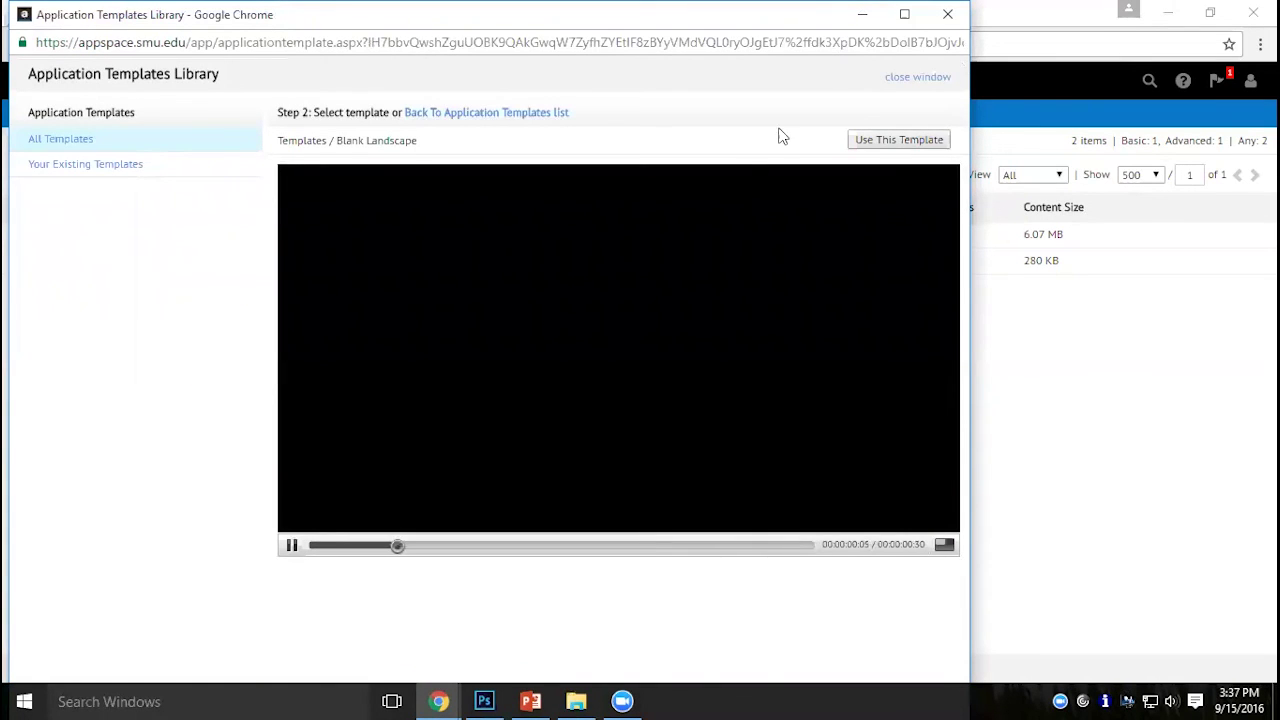
{"action": "left_click", "coordinate": [901, 146]}
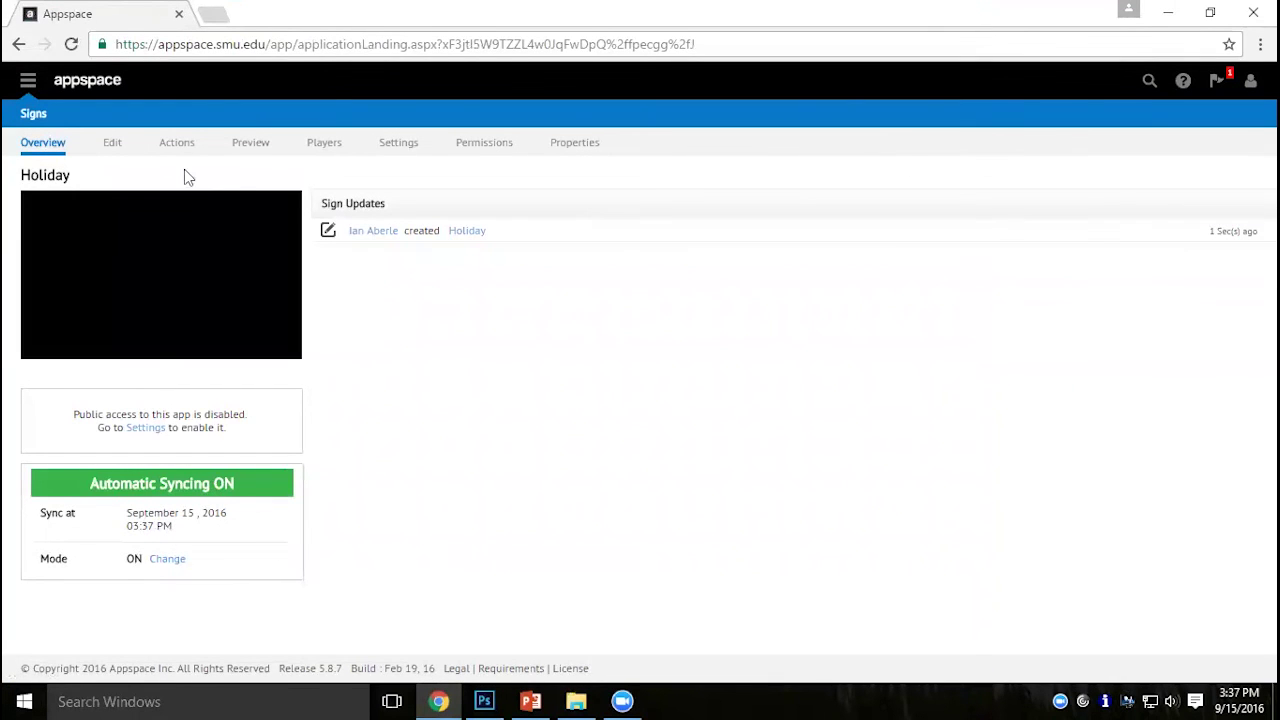
{"action": "left_click", "coordinate": [112, 146]}
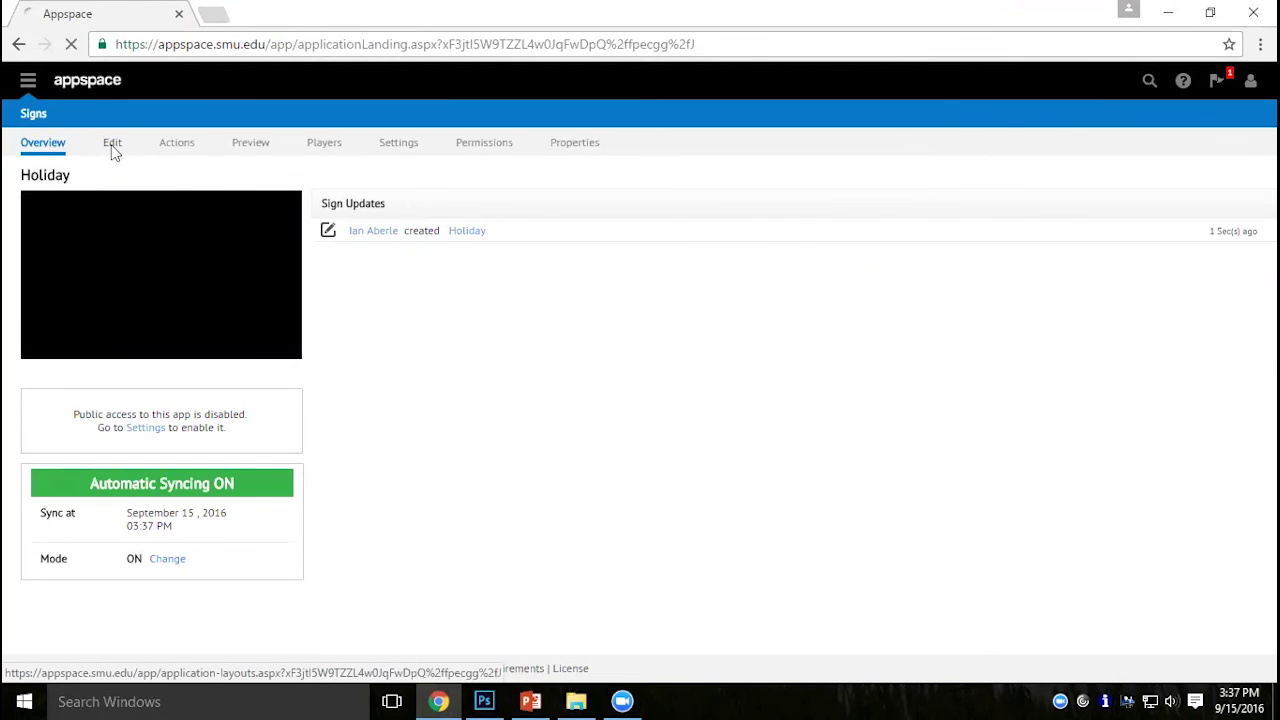
{"action": "left_click", "coordinate": [232, 198]}
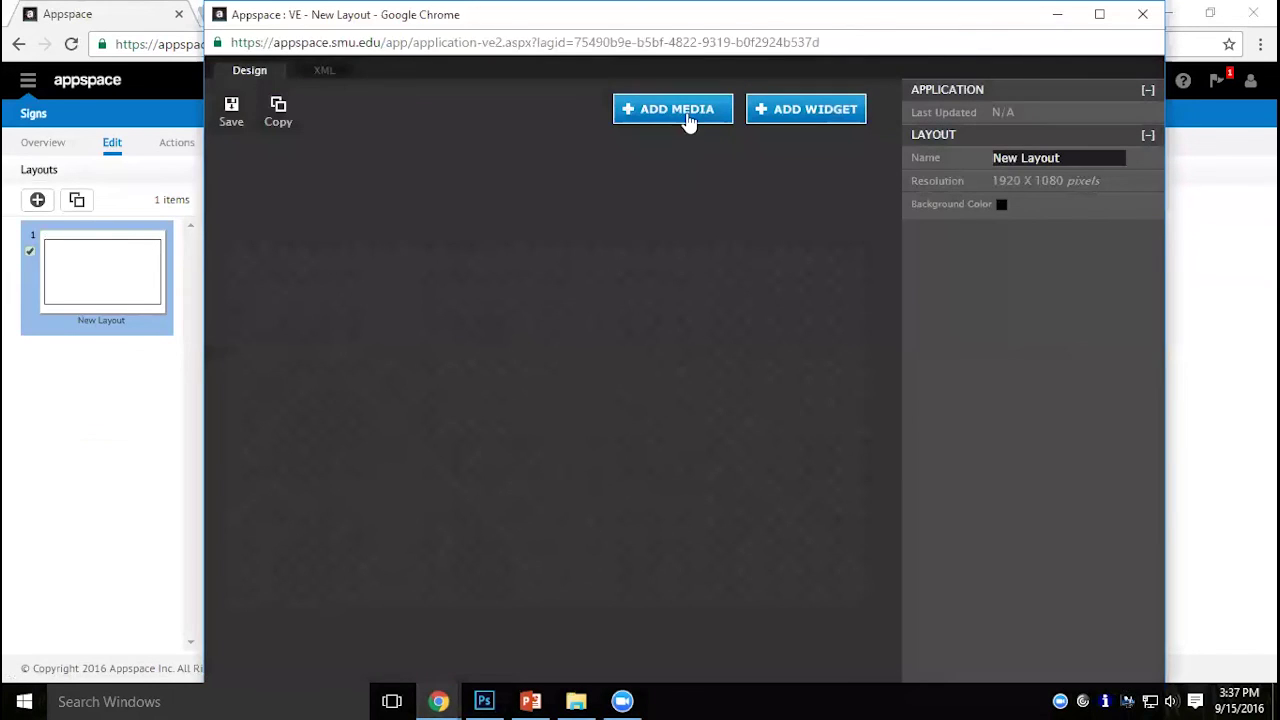
Open Add Media for the new layout and browse the Unassigned media folder.
{"action": "left_click", "coordinate": [676, 109]}
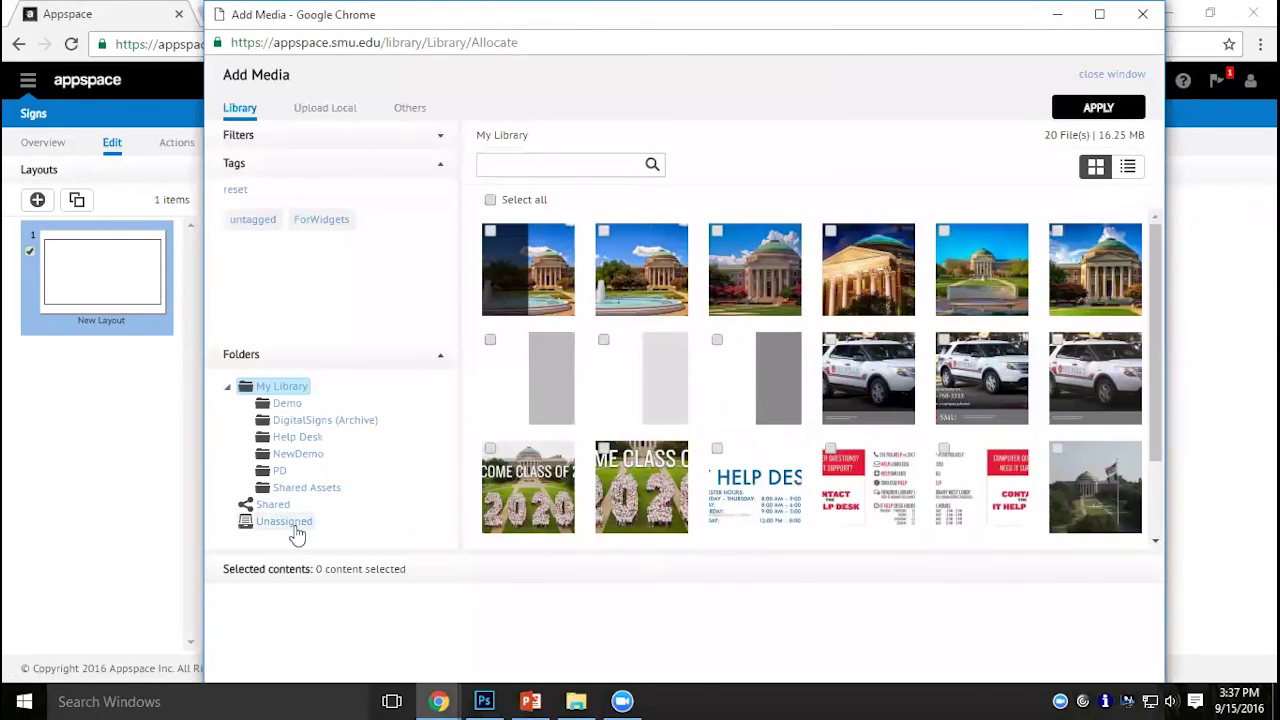
{"action": "left_click", "coordinate": [295, 528]}
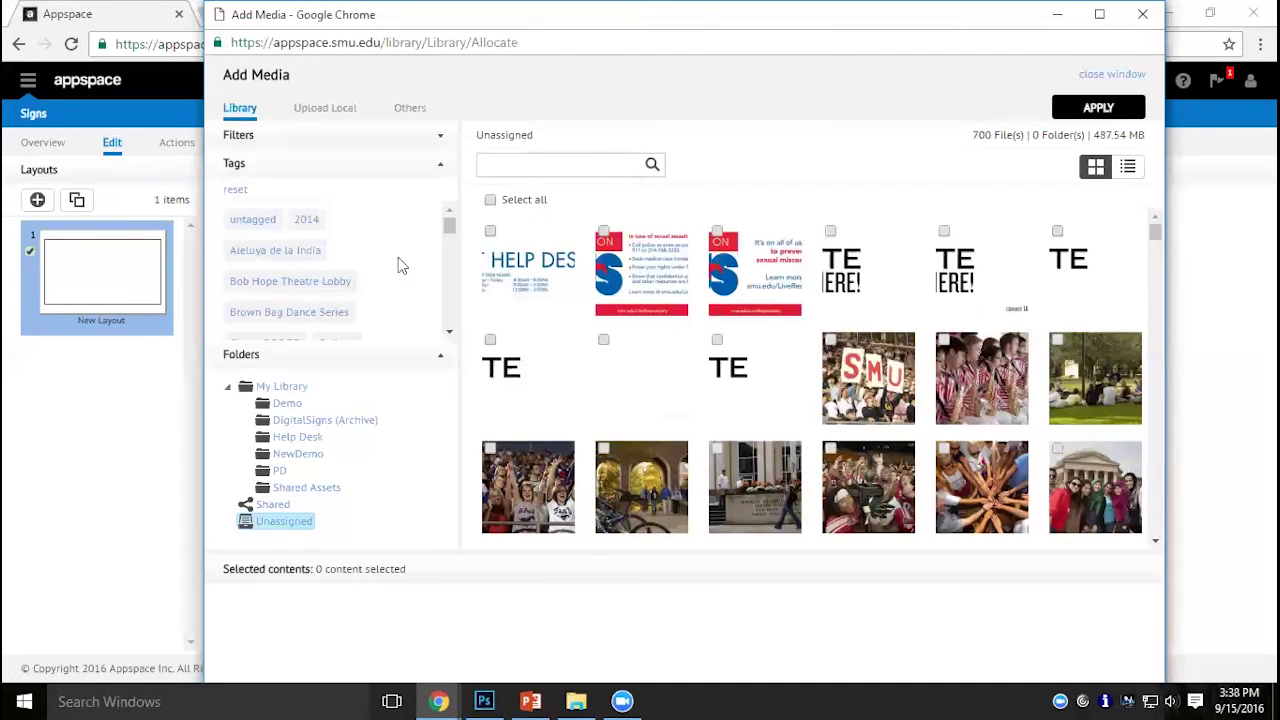
{"action": "left_click_drag", "start_coordinate": [452, 232], "coordinate": [452, 313]}
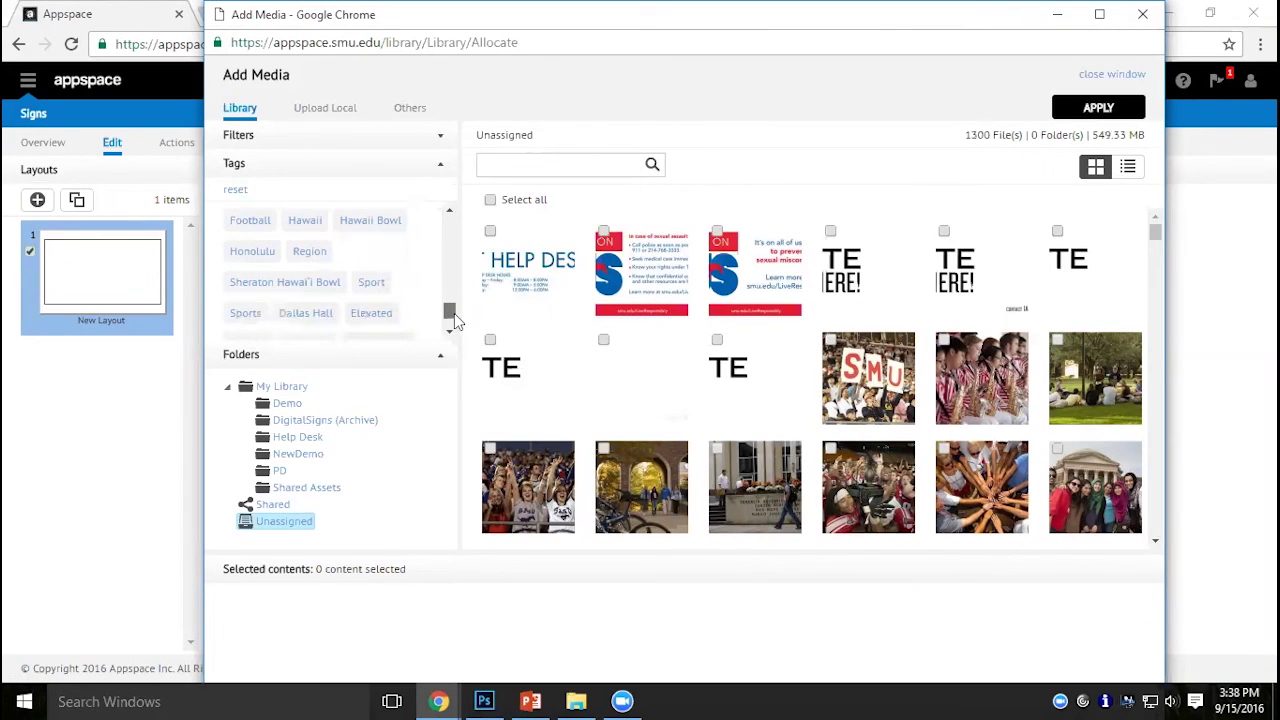
{"action": "left_click", "coordinate": [450, 212]}
{"action": "left_click", "coordinate": [450, 212]}
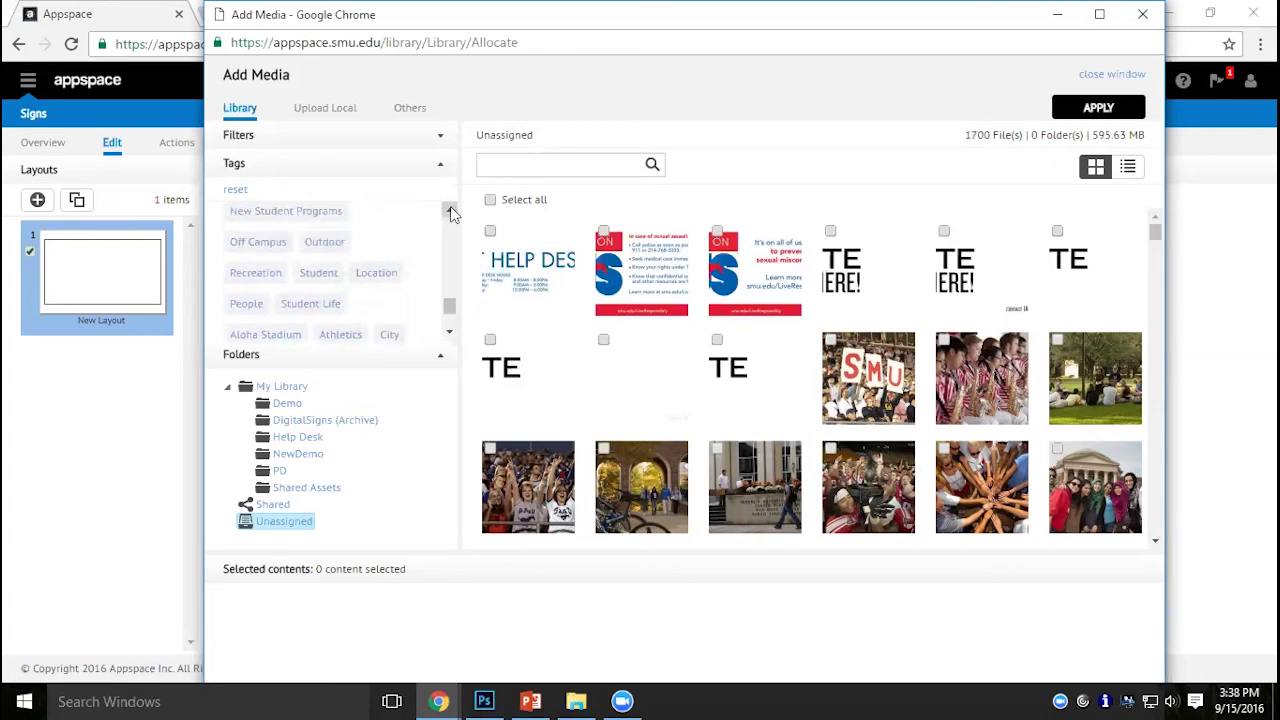
{"action": "left_click", "coordinate": [450, 212]}
{"action": "left_click", "coordinate": [450, 212]}
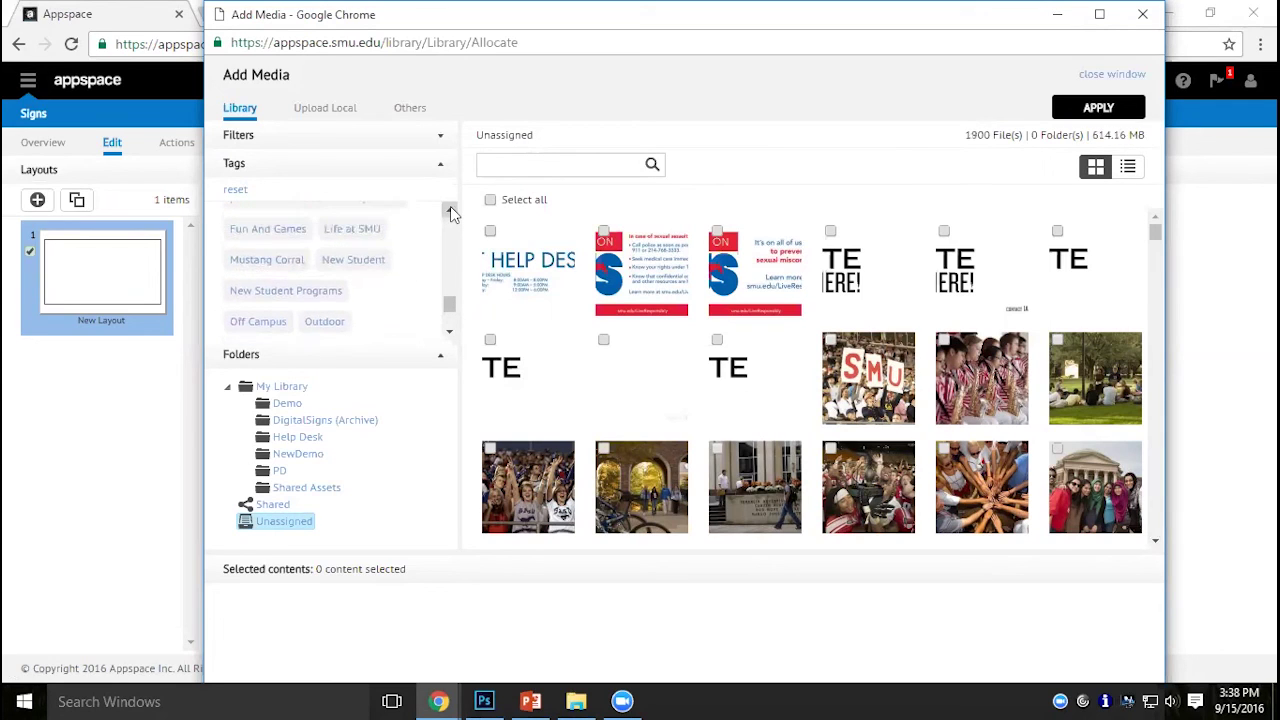
{"action": "left_click", "coordinate": [450, 212]}
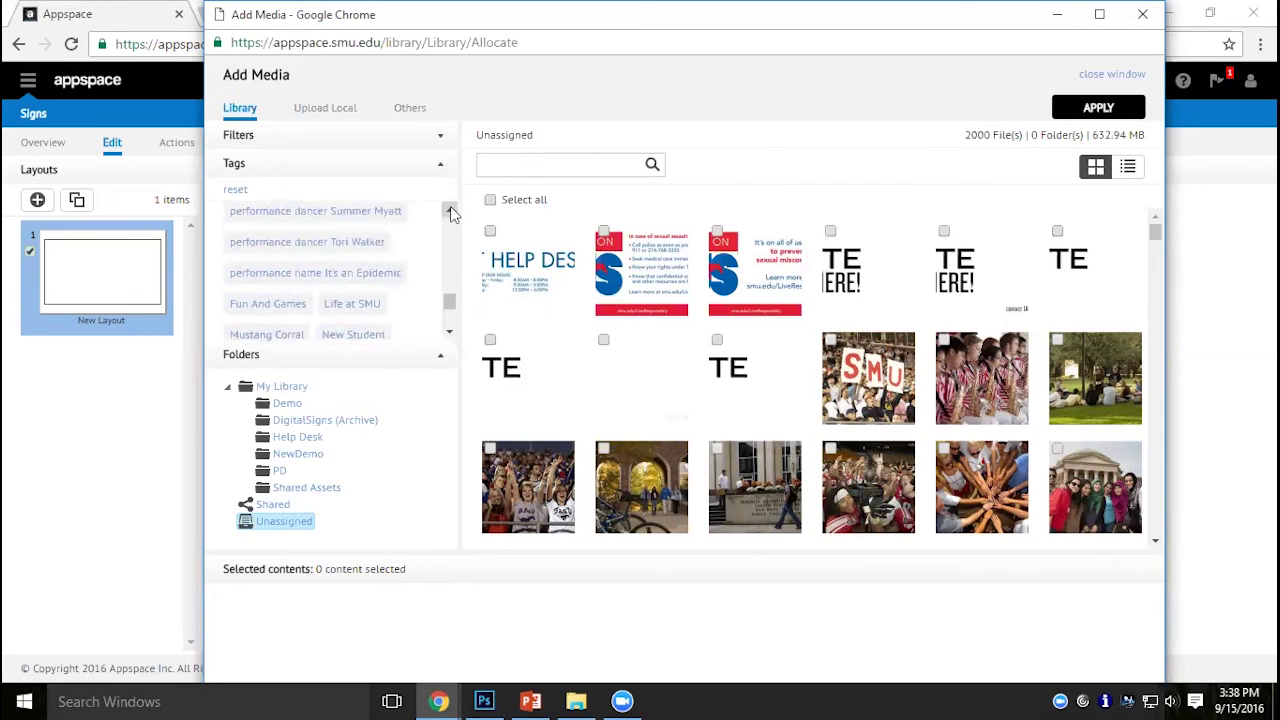
{"action": "left_click", "coordinate": [450, 321]}
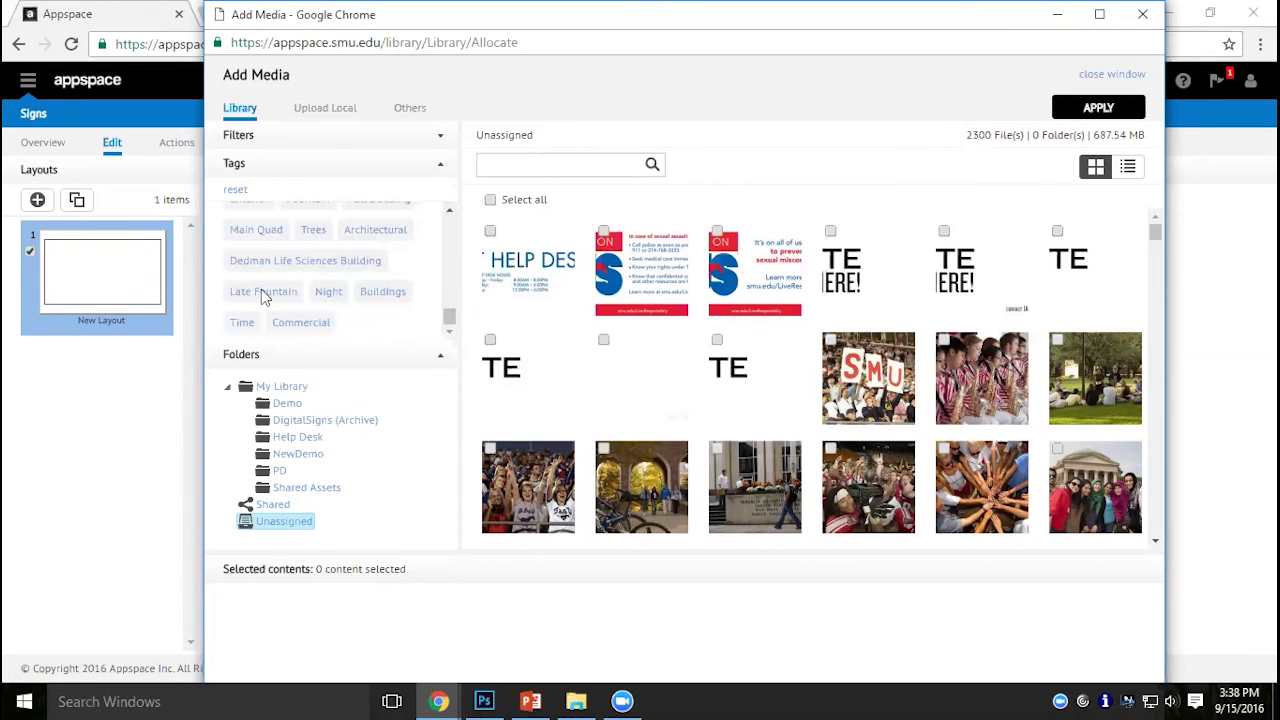
Filter by the Night tag and add the fountain photo 22610D_015_RT.jpg to the SlideShow.
{"action": "left_click", "coordinate": [328, 292]}
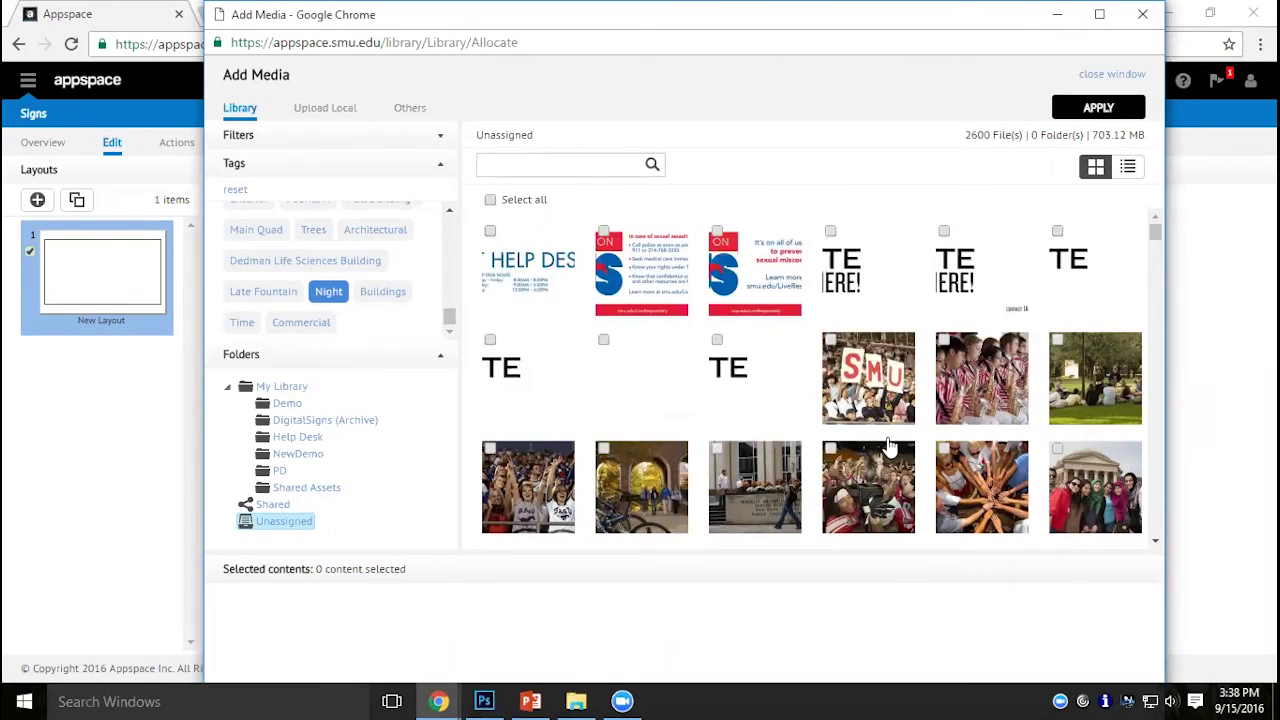
{"action": "left_click", "coordinate": [535, 287]}
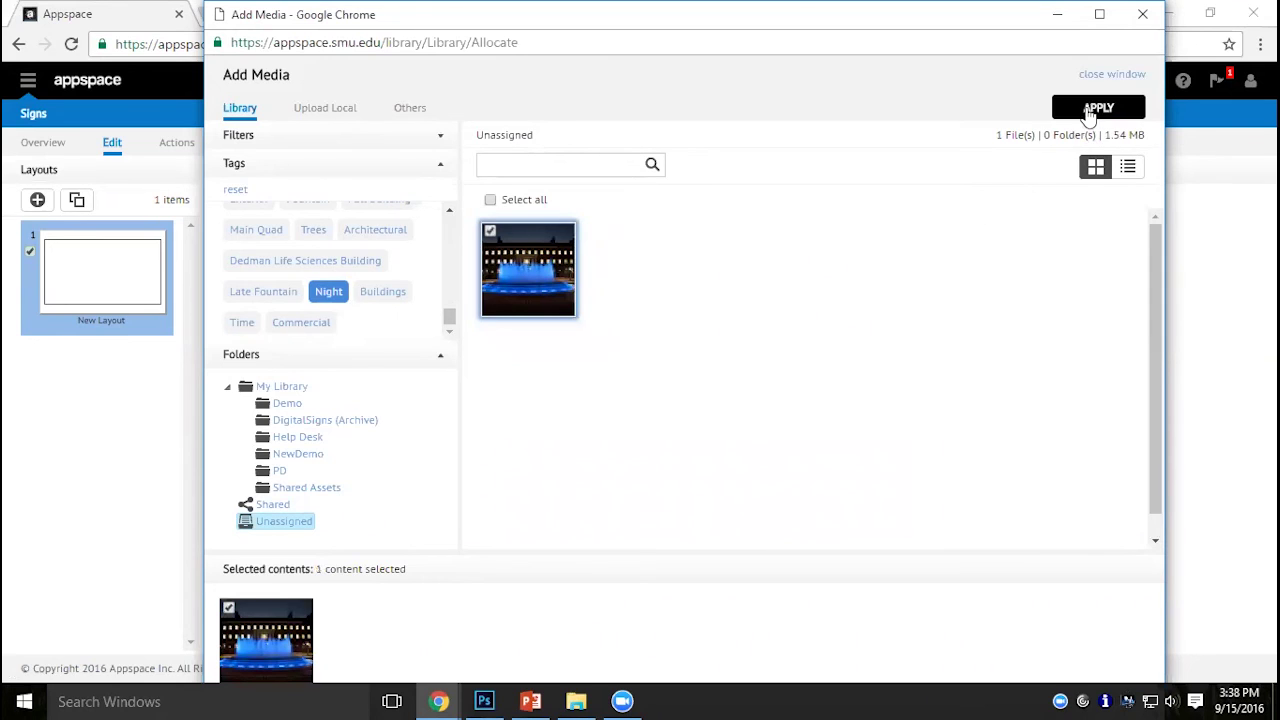
{"action": "left_click", "coordinate": [1091, 110]}
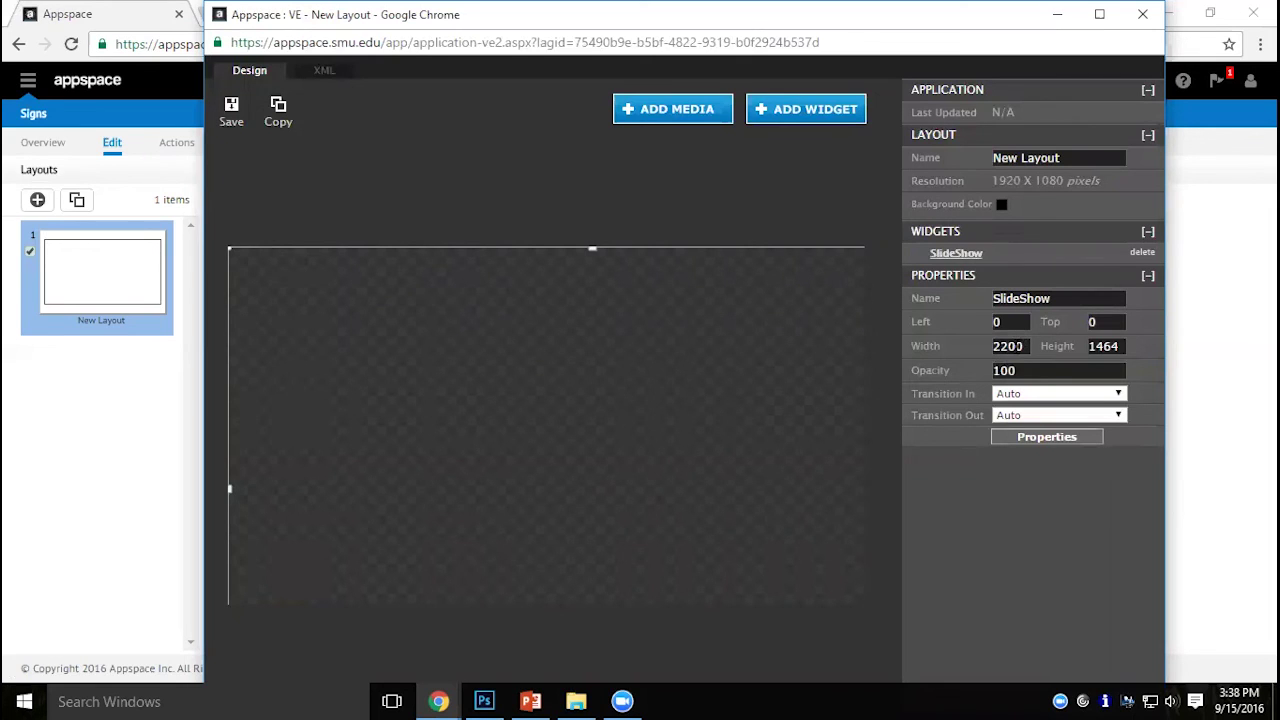
Resize the fountain SlideShow to 1920 × 1080, save the Holiday New Layout, and close the editor.
{"action": "double_click", "coordinate": [1021, 346]}
{"action": "type", "text": "192"}
{"action": "key", "text": "Tab"}
{"action": "type", "text": "1080"}
{"action": "key", "text": "Tab"}
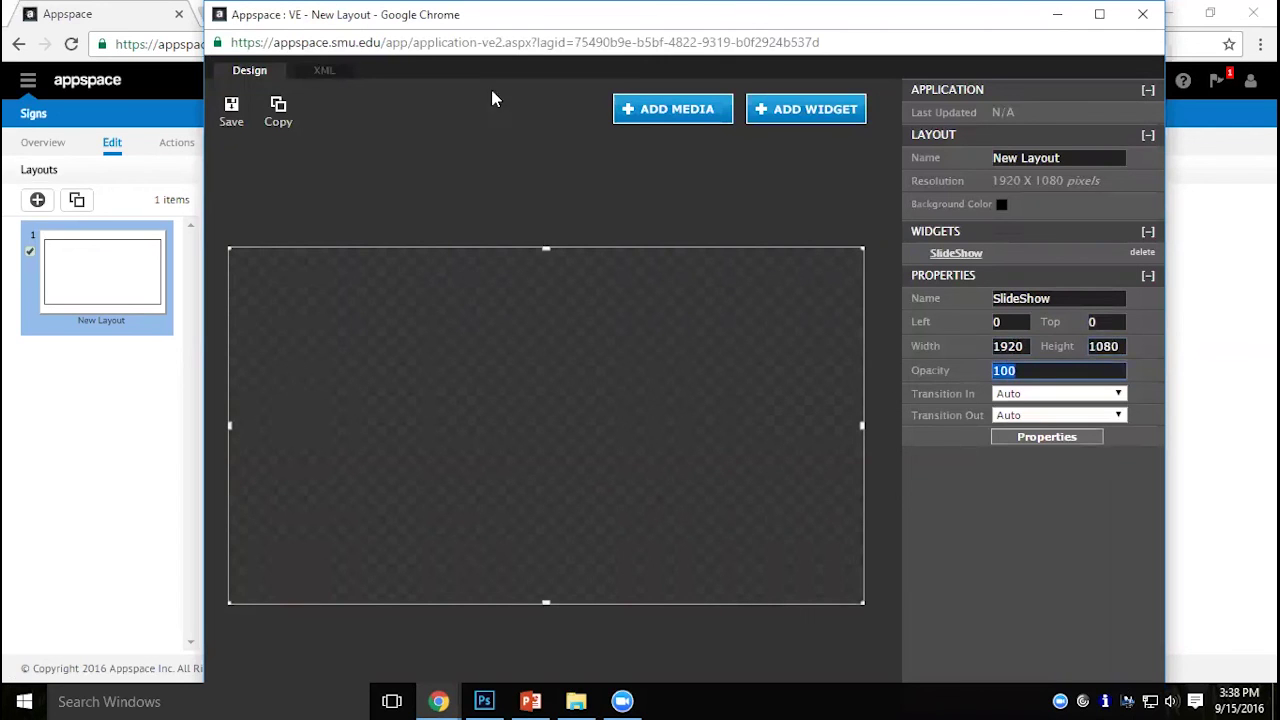
{"action": "left_click", "coordinate": [224, 120]}
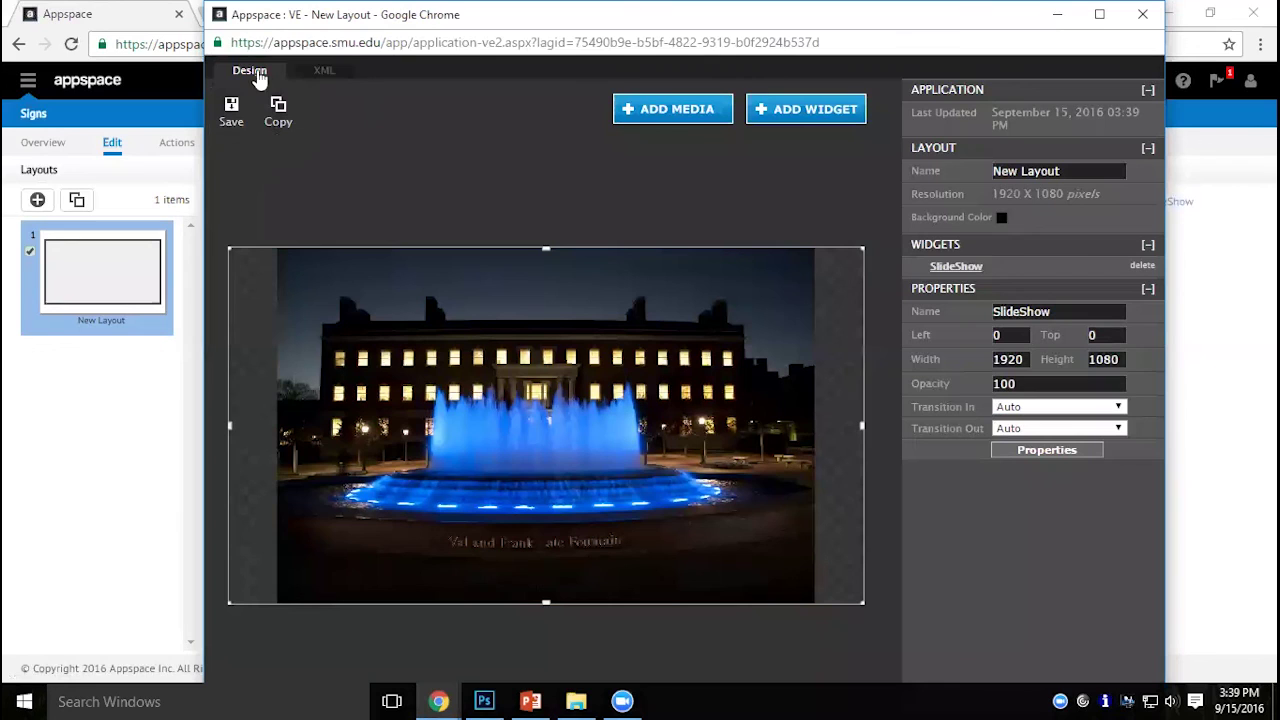
{"action": "left_click", "coordinate": [1142, 14]}
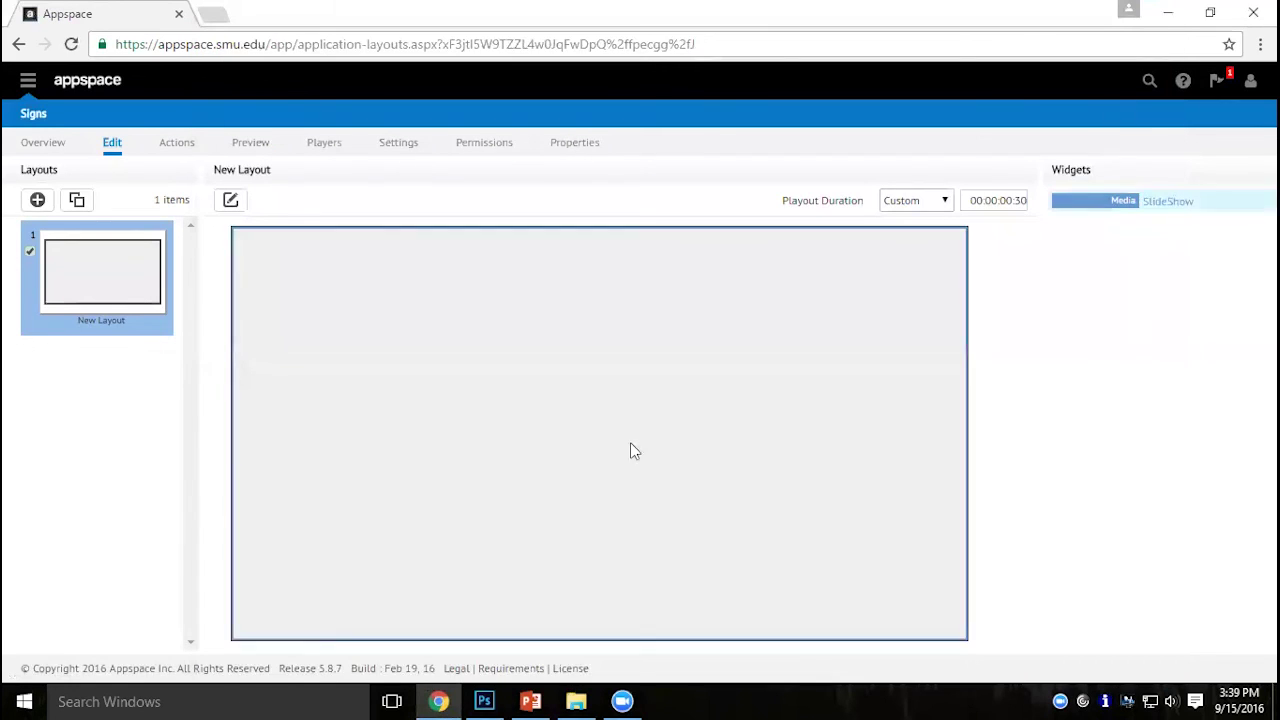
Change the account location to the Appspace / OIT network to list its nine signs.
{"action": "left_click", "coordinate": [29, 116]}
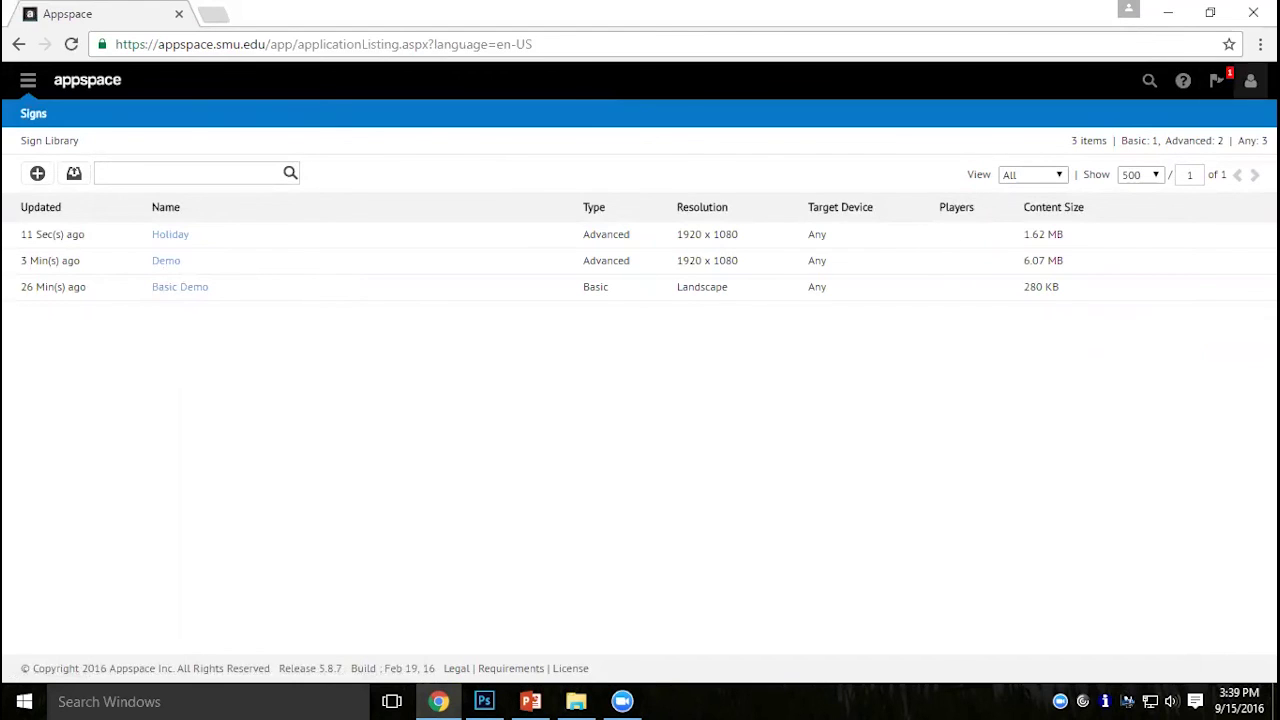
{"action": "left_click", "coordinate": [1250, 80]}
{"action": "left_click", "coordinate": [1112, 140]}
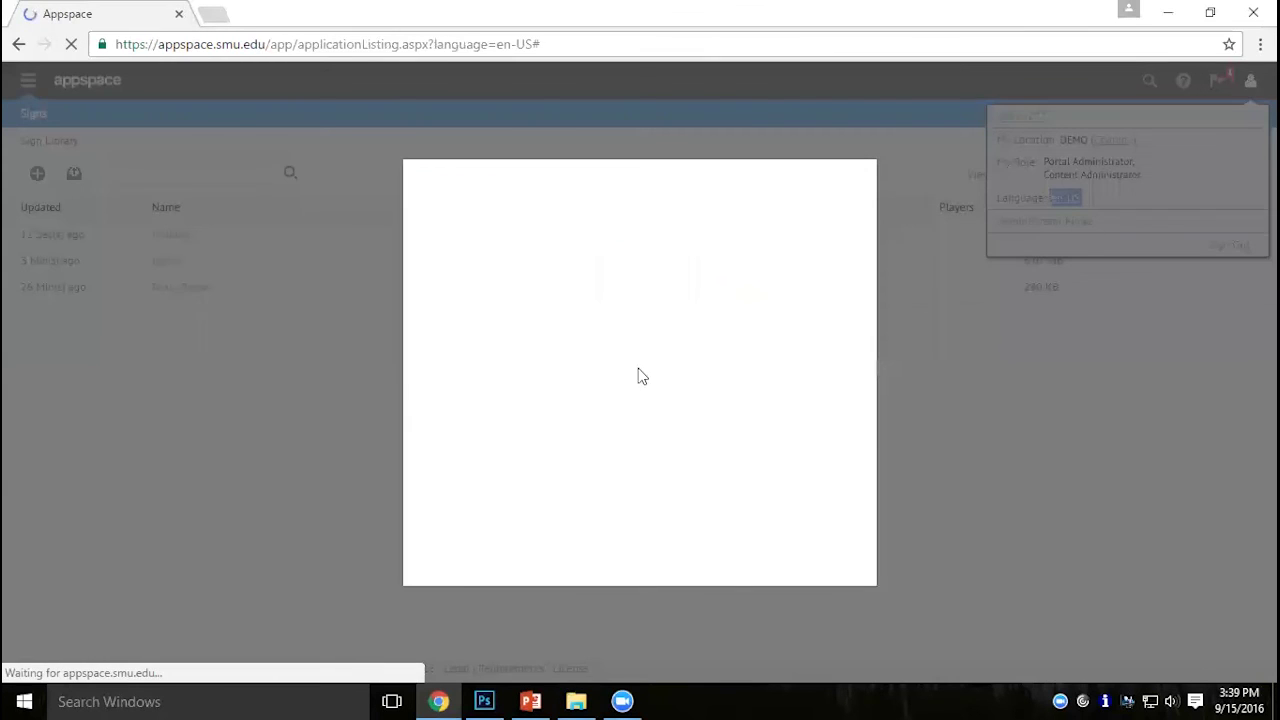
{"action": "scroll", "coordinate": [660, 408], "scroll_direction": "down", "scroll_amount": 3}
{"action": "scroll", "coordinate": [660, 408], "scroll_direction": "down", "scroll_amount": 3}
{"action": "left_click", "coordinate": [594, 348]}
{"action": "left_click", "coordinate": [592, 567]}
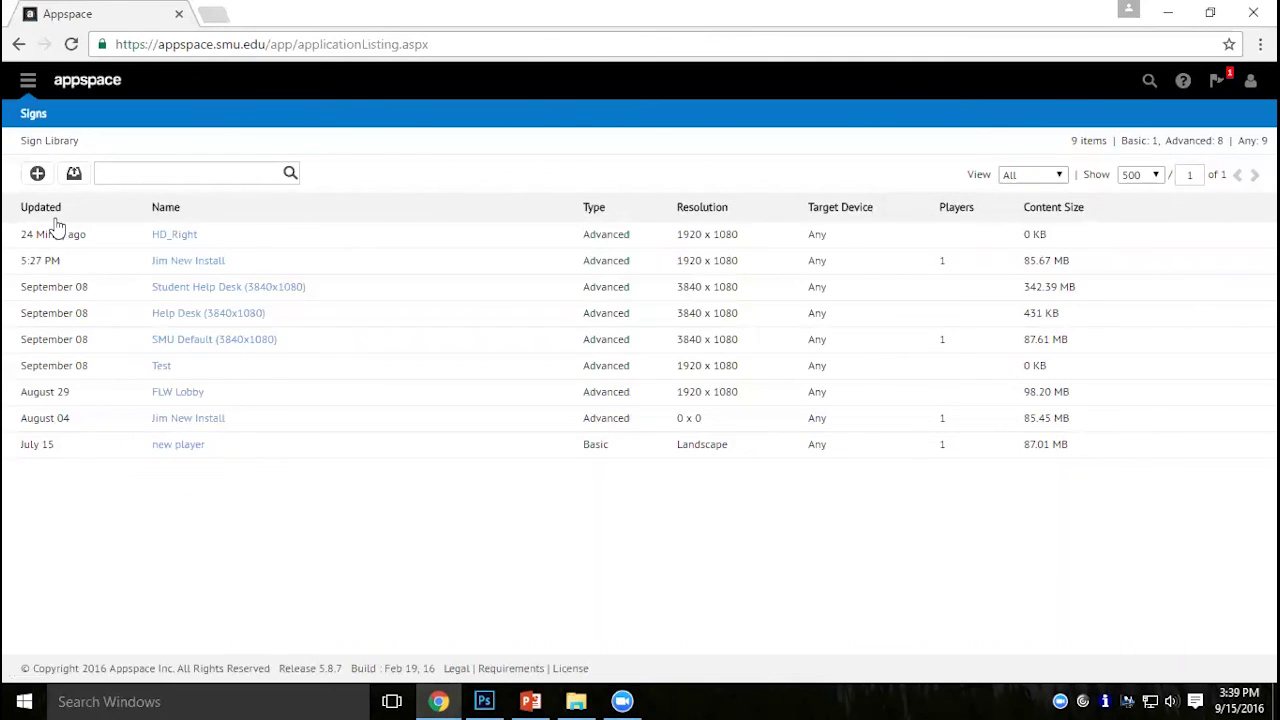
Open the HelpDesk2Screen player from the SMU Default (3840x1080) sign's players list.
{"action": "left_click", "coordinate": [227, 343]}
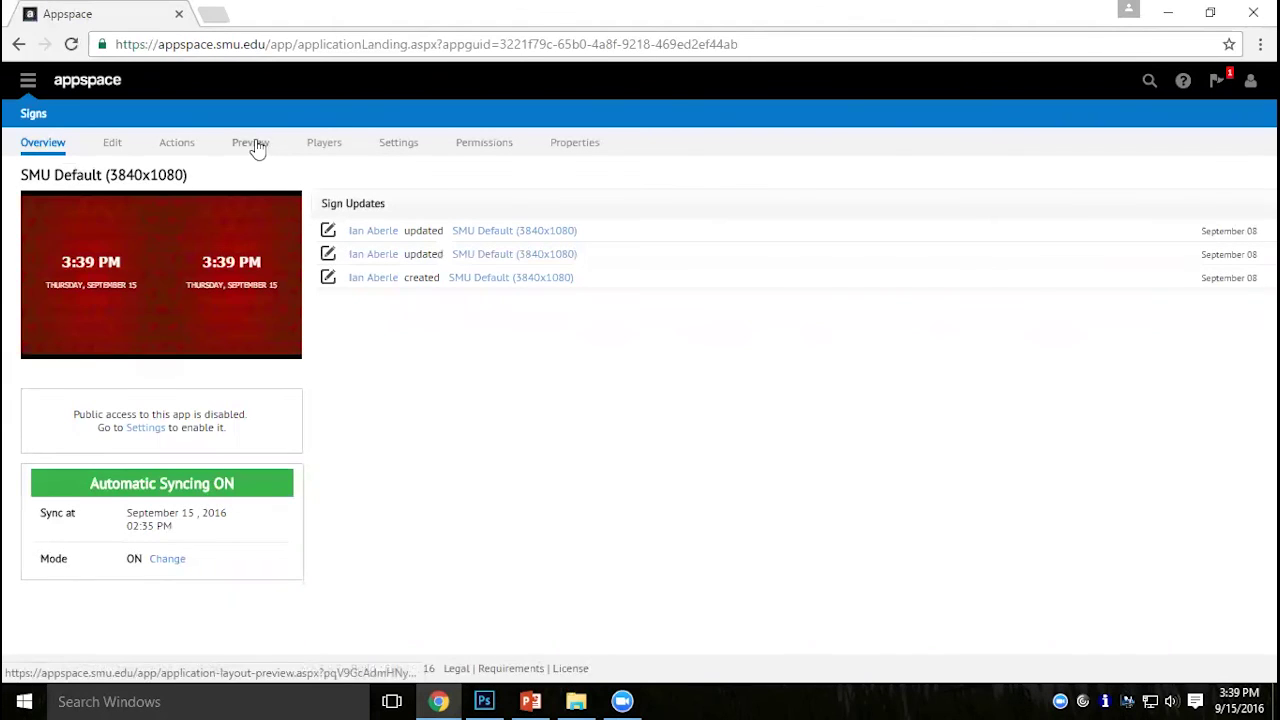
{"action": "left_click", "coordinate": [338, 148]}
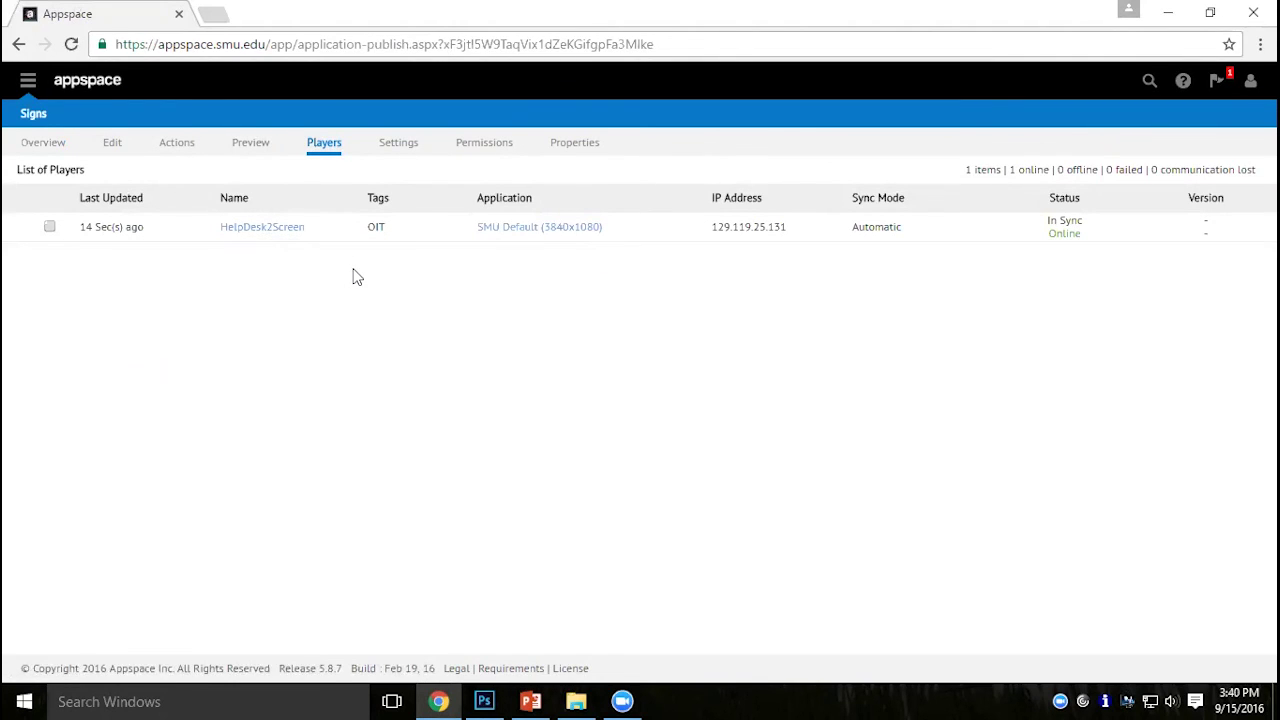
{"action": "left_click", "coordinate": [262, 227]}
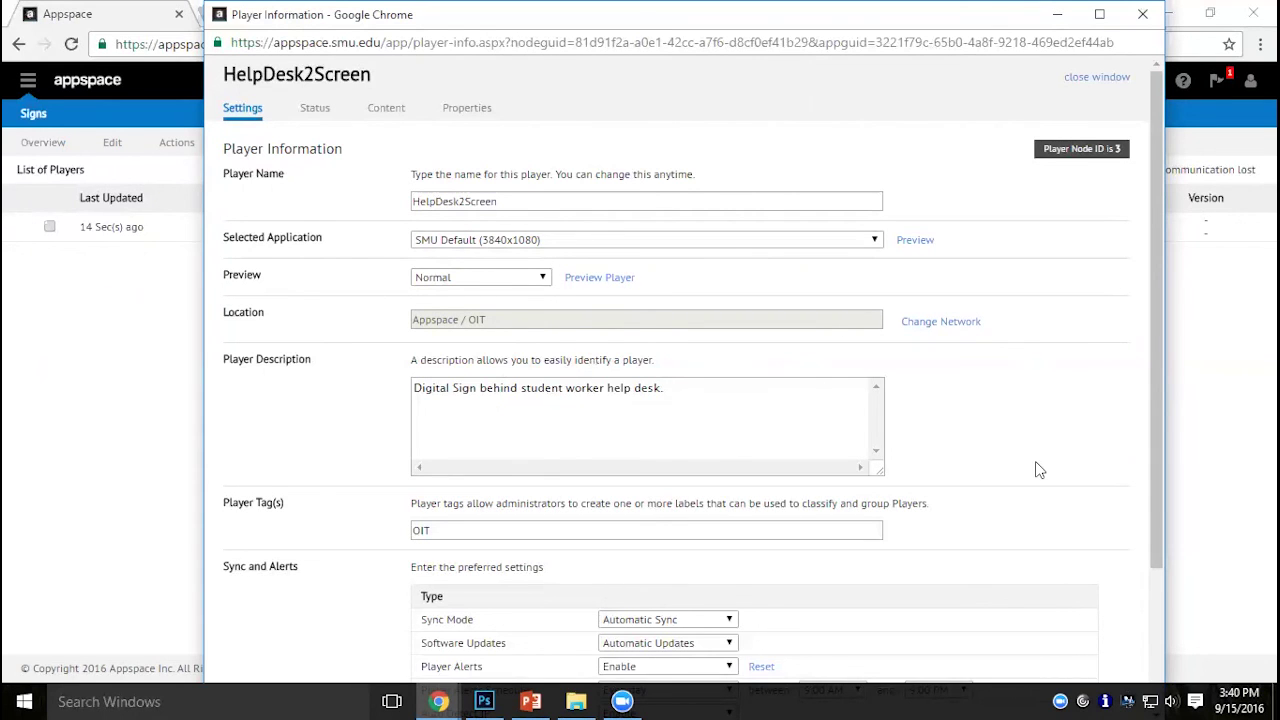
Assign Student Help Desk (3840x1080) as HelpDesk2Screen's application and save the player.
{"action": "scroll", "coordinate": [1040, 470], "scroll_direction": "down", "scroll_amount": 2}
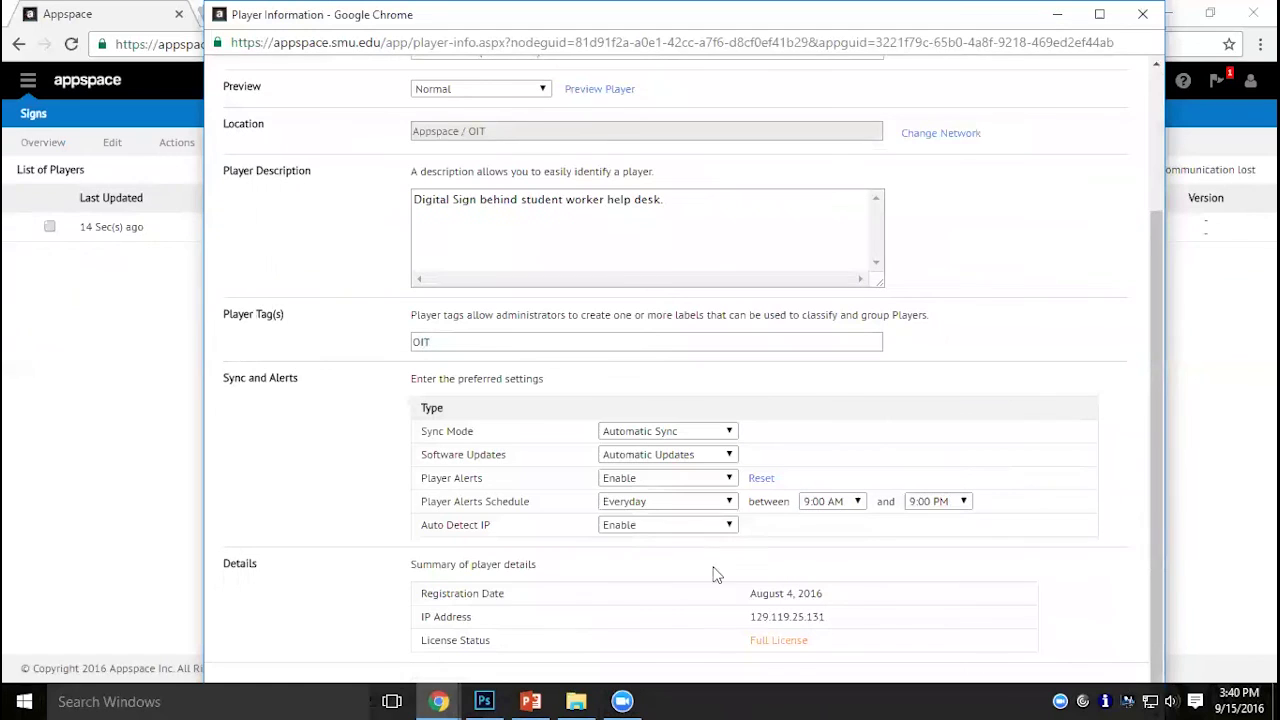
{"action": "scroll", "coordinate": [800, 537], "scroll_direction": "up", "scroll_amount": 2}
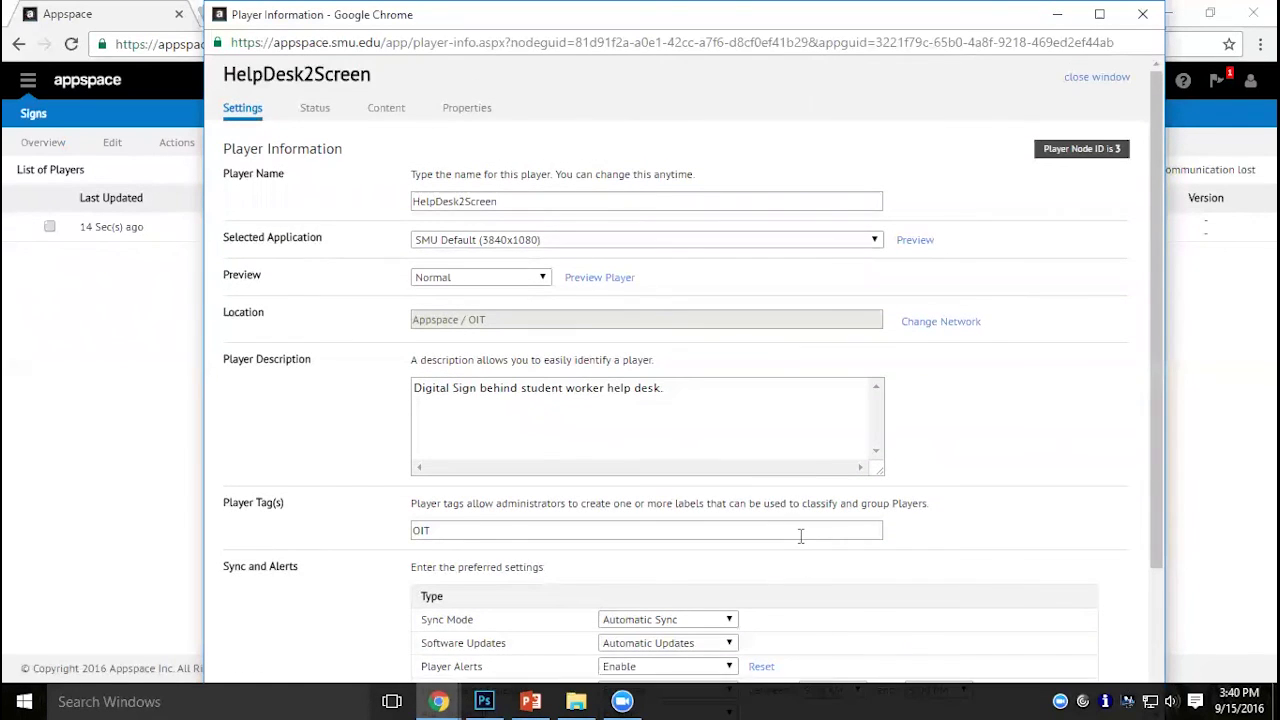
{"action": "left_click", "coordinate": [628, 243]}
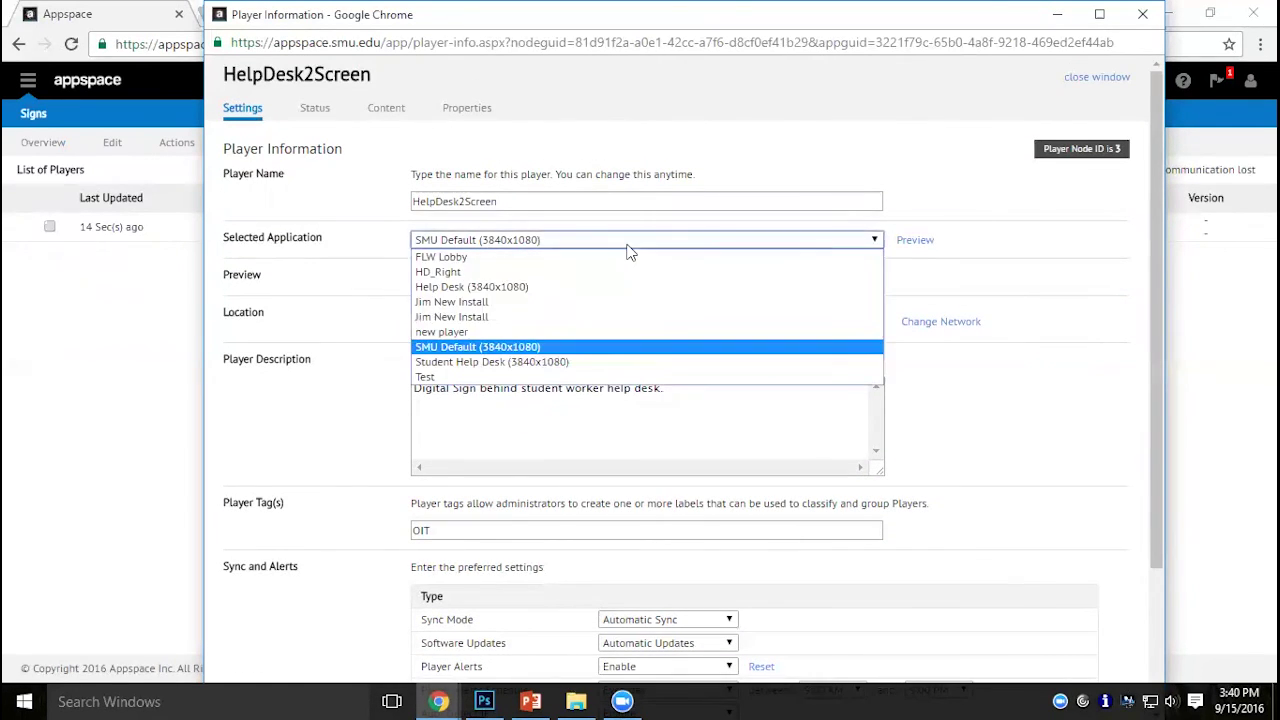
{"action": "left_click", "coordinate": [591, 362]}
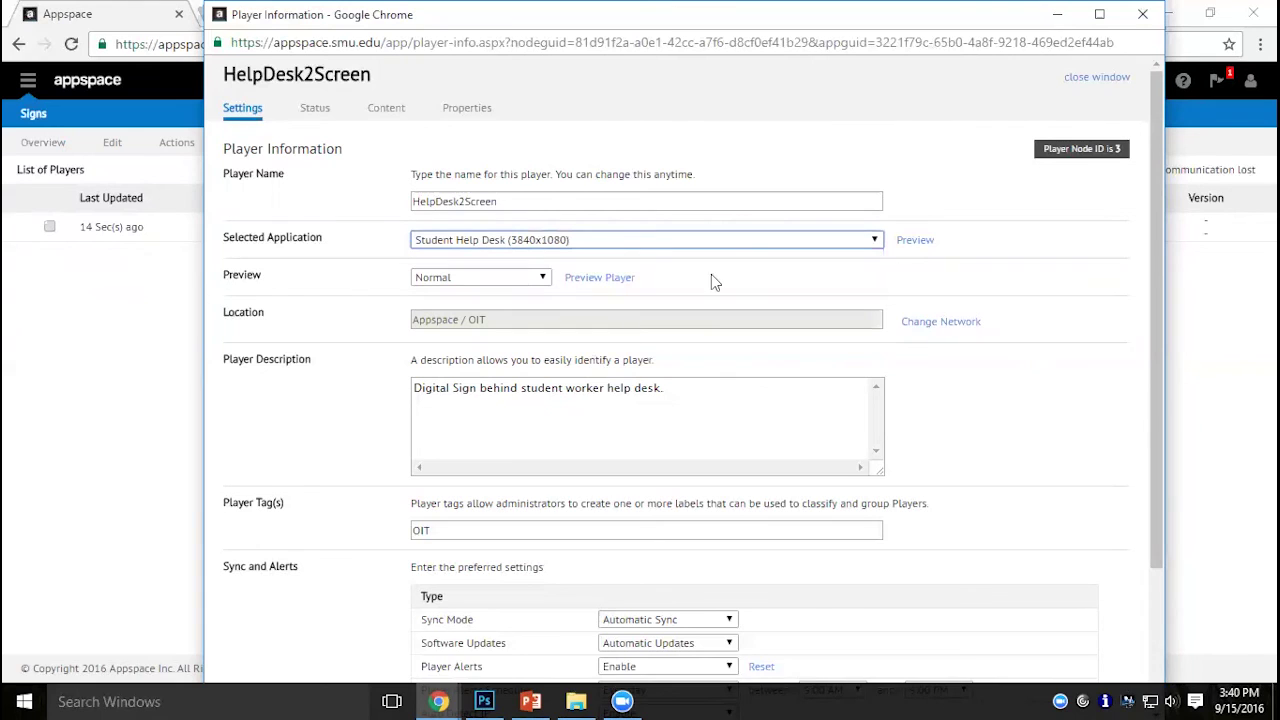
{"action": "scroll", "coordinate": [1073, 408], "scroll_direction": "down", "scroll_amount": 2}
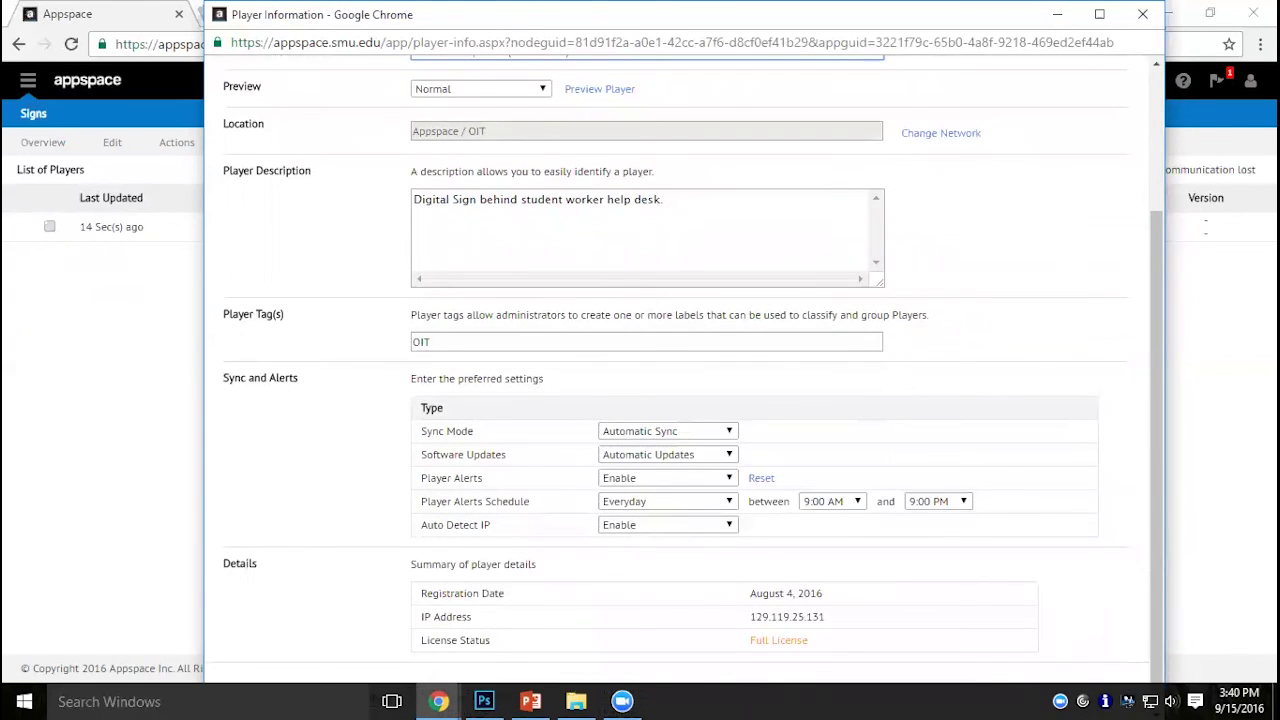
{"action": "left_click", "coordinate": [1099, 14]}
{"action": "scroll", "coordinate": [1040, 406], "scroll_direction": "down", "scroll_amount": 1}
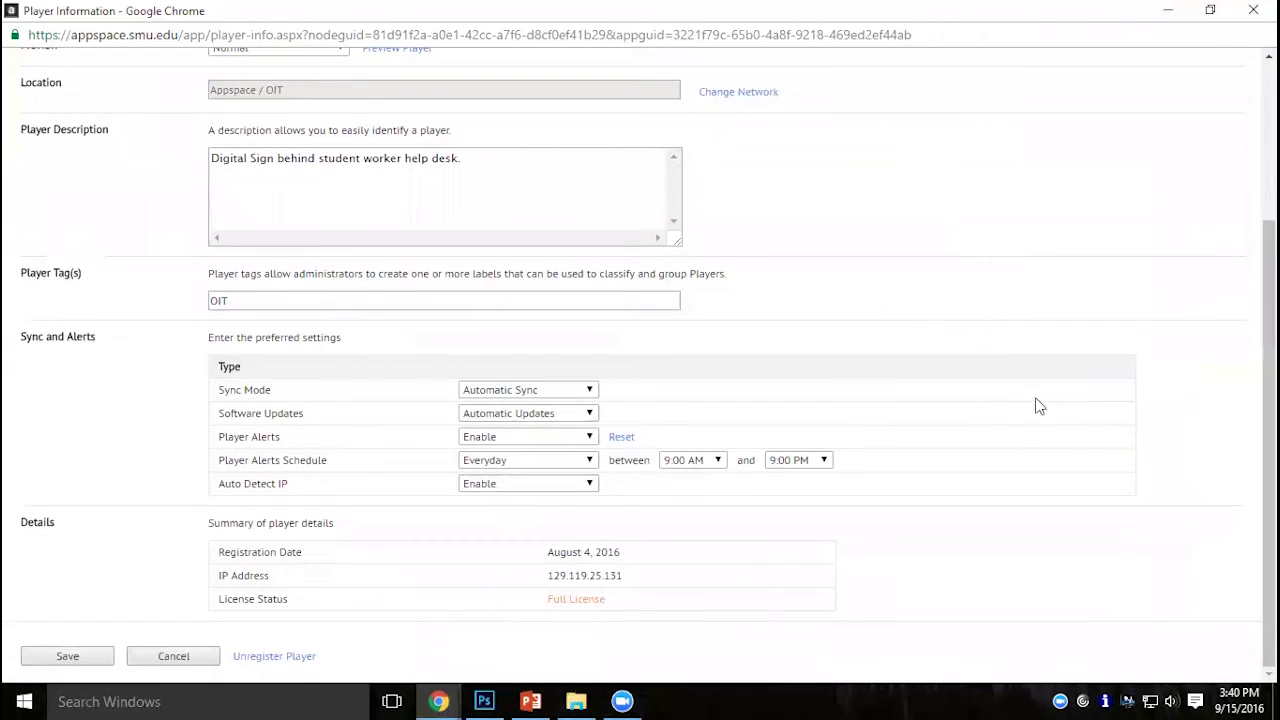
{"action": "left_click", "coordinate": [58, 663]}
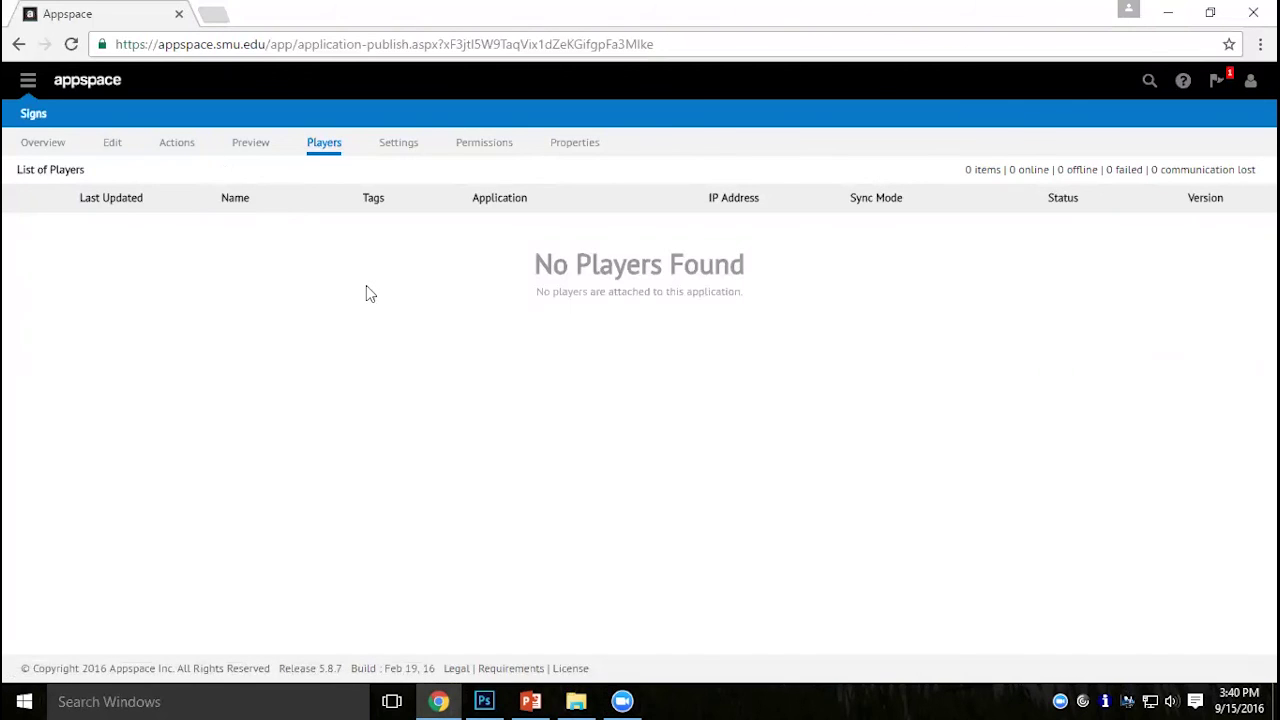
Open the Student Help Desk (3840x1080) sign and view its players list.
{"action": "left_click", "coordinate": [33, 116]}
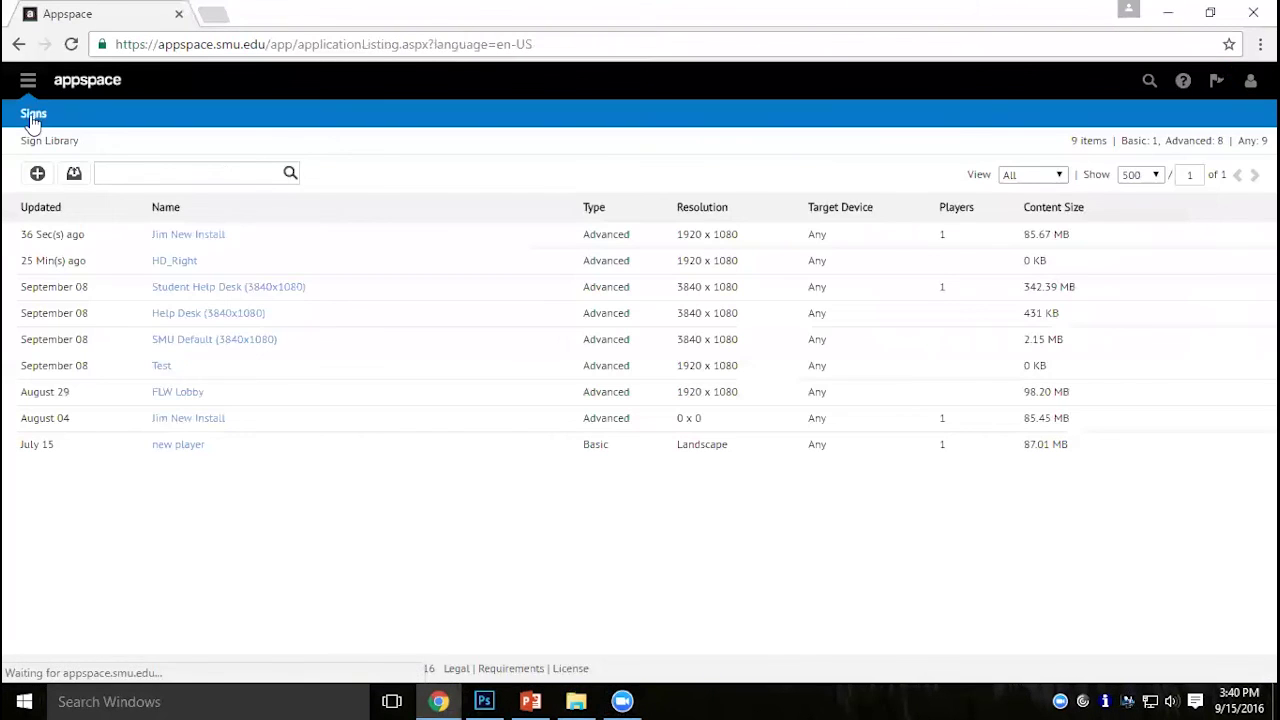
{"action": "left_click", "coordinate": [224, 288]}
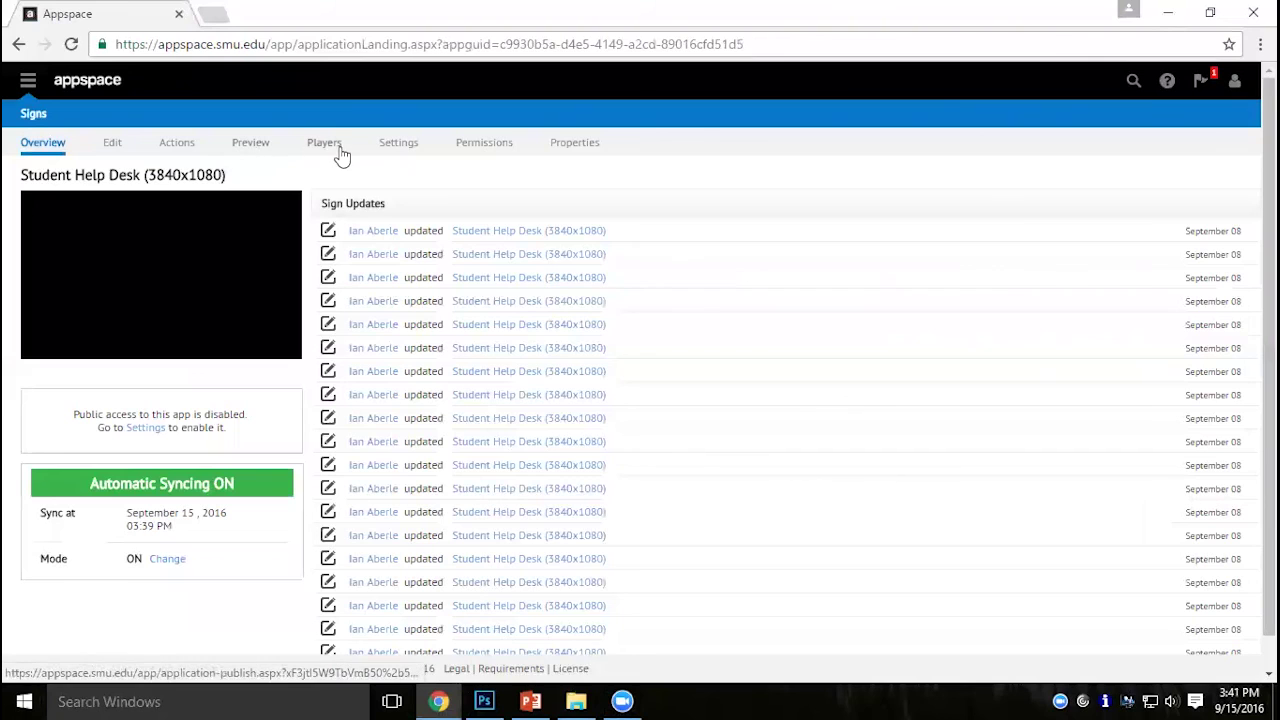
{"action": "left_click", "coordinate": [340, 150]}
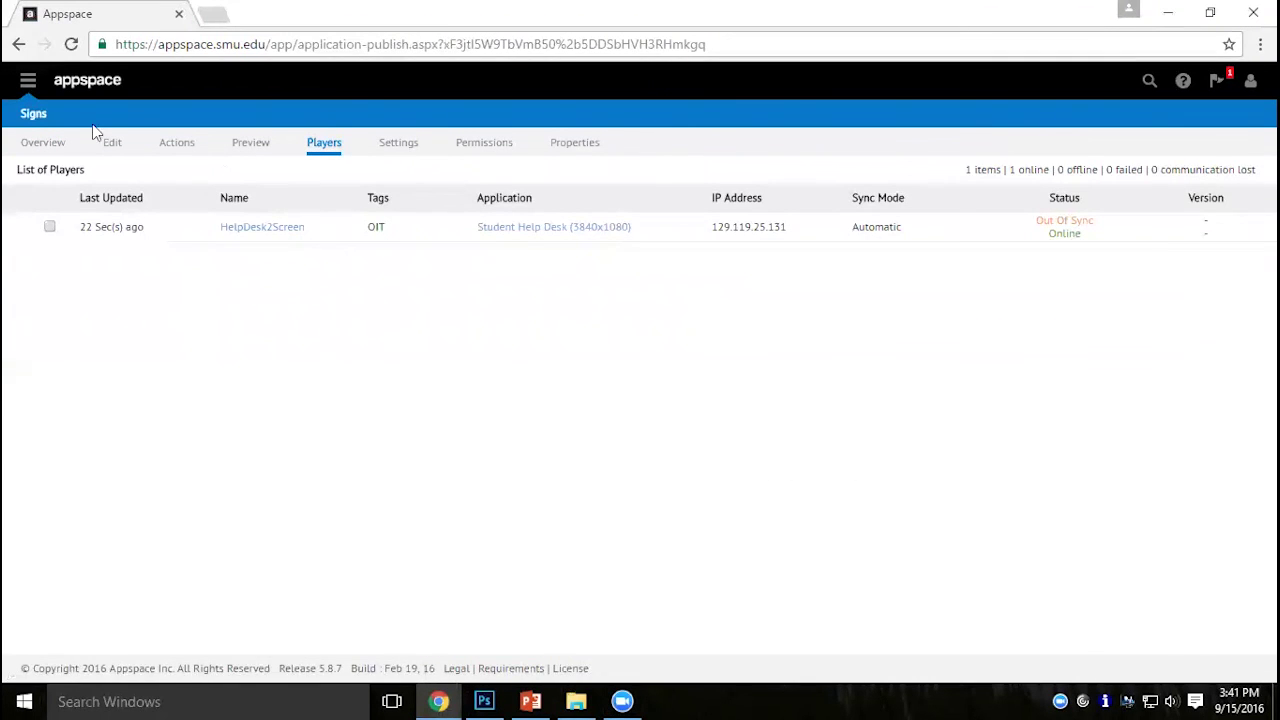
{"action": "left_click", "coordinate": [50, 150]}
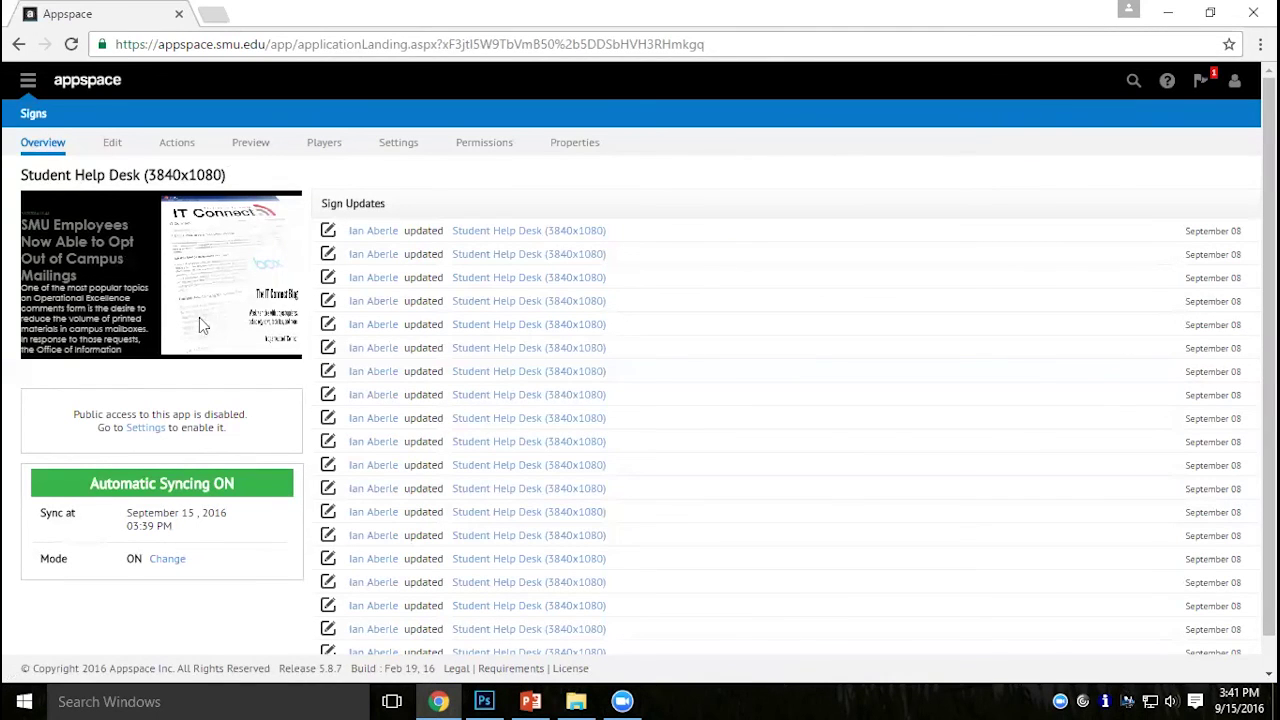
{"action": "left_click", "coordinate": [325, 150]}
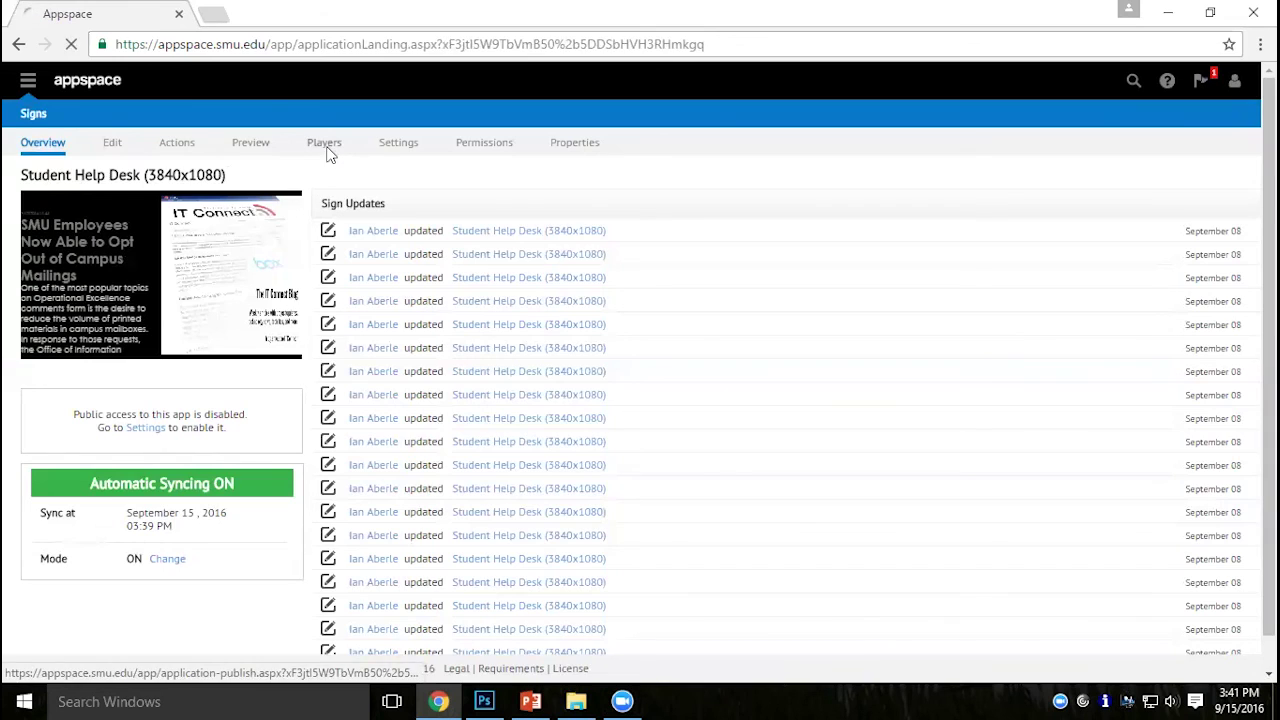
Switch HelpDesk2Screen back to SMU Default (3840x1080) and save the player.
{"action": "left_click", "coordinate": [266, 229]}
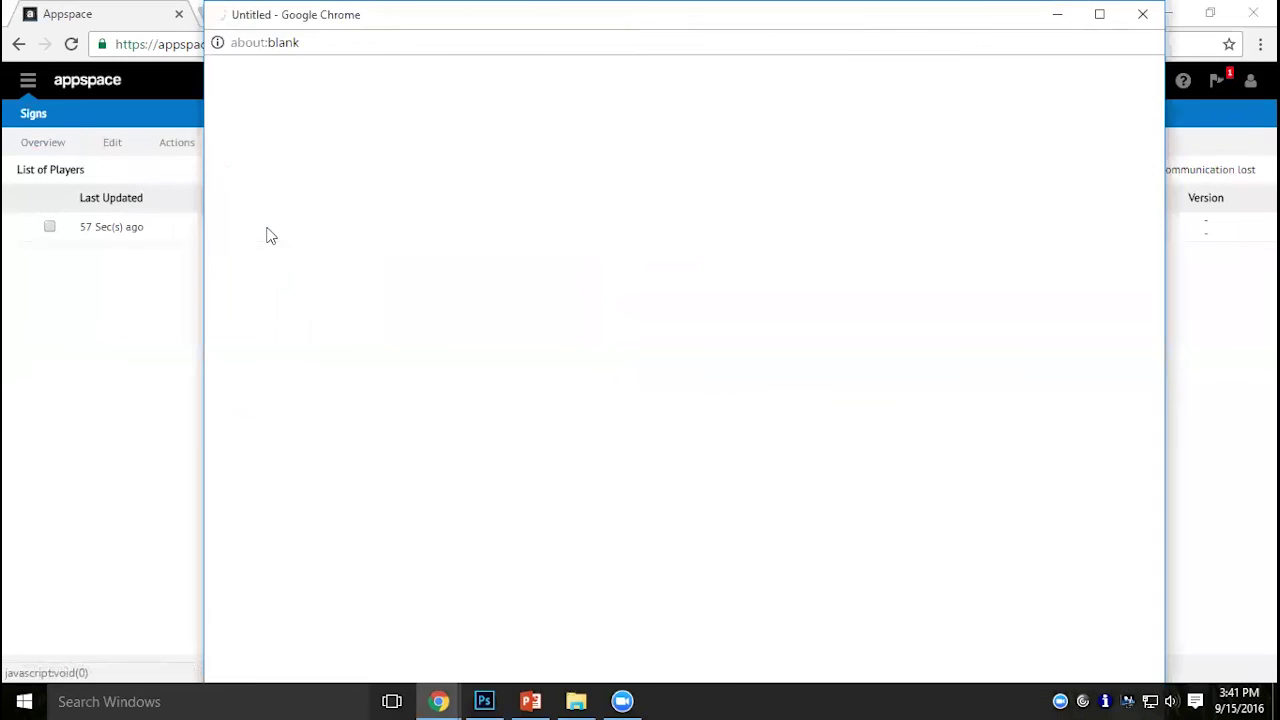
{"action": "left_click", "coordinate": [516, 242]}
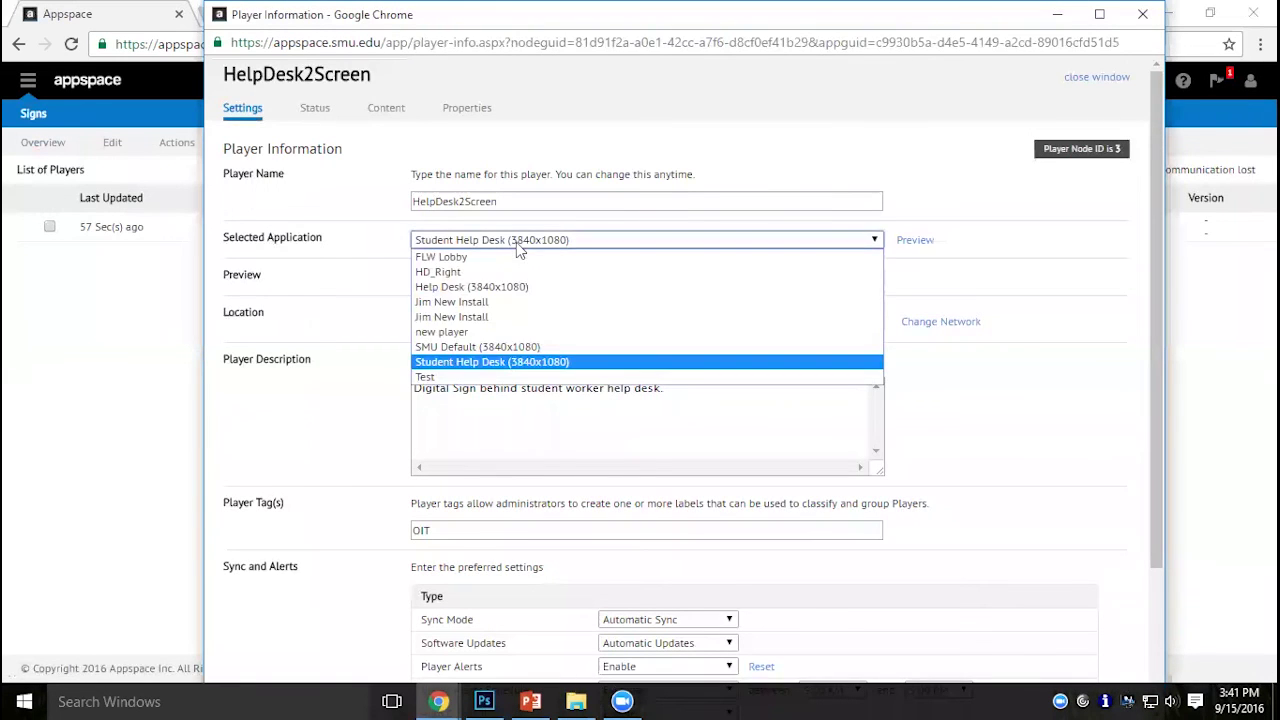
{"action": "left_click", "coordinate": [503, 347]}
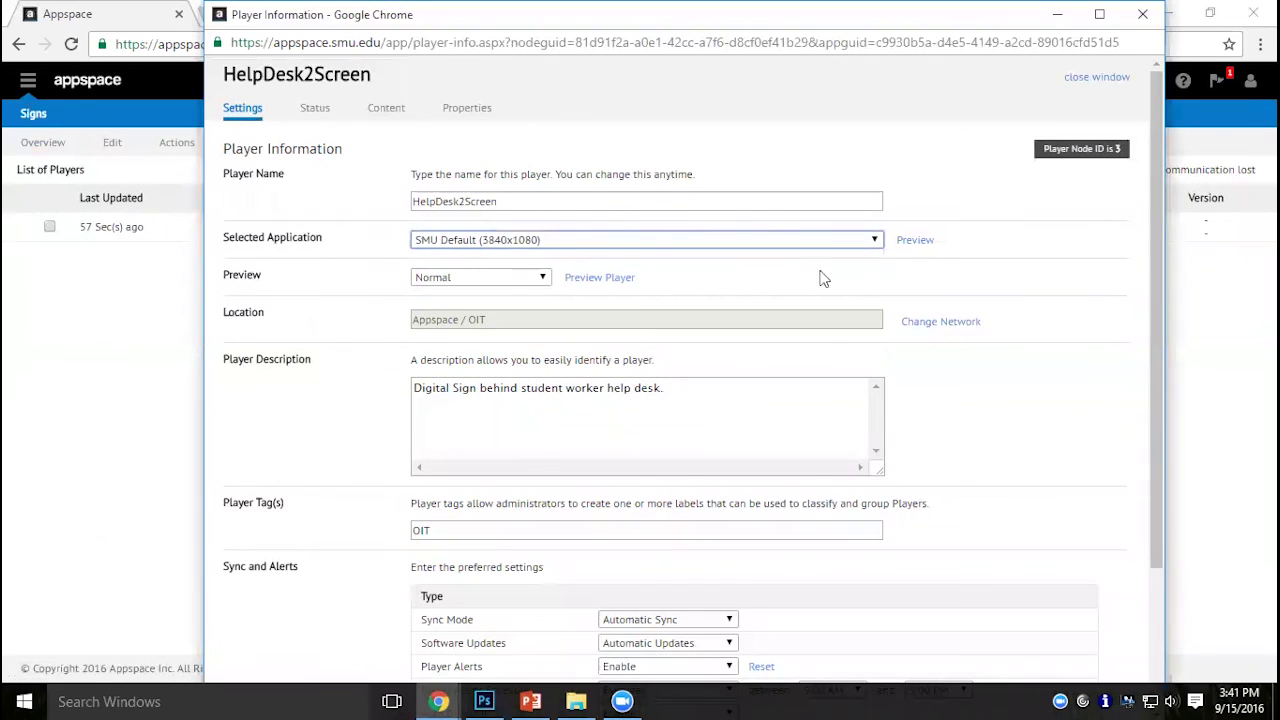
{"action": "scroll", "coordinate": [1060, 628], "scroll_direction": "down", "scroll_amount": 2}
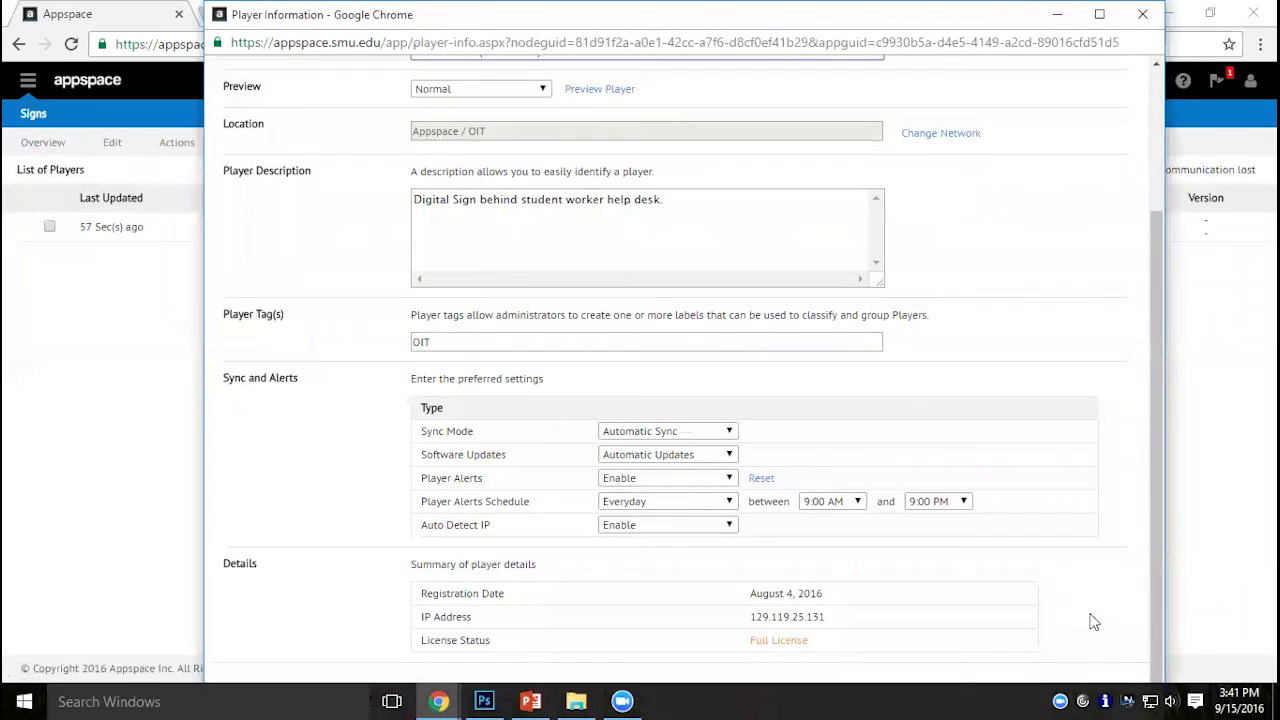
{"action": "left_click", "coordinate": [1101, 15]}
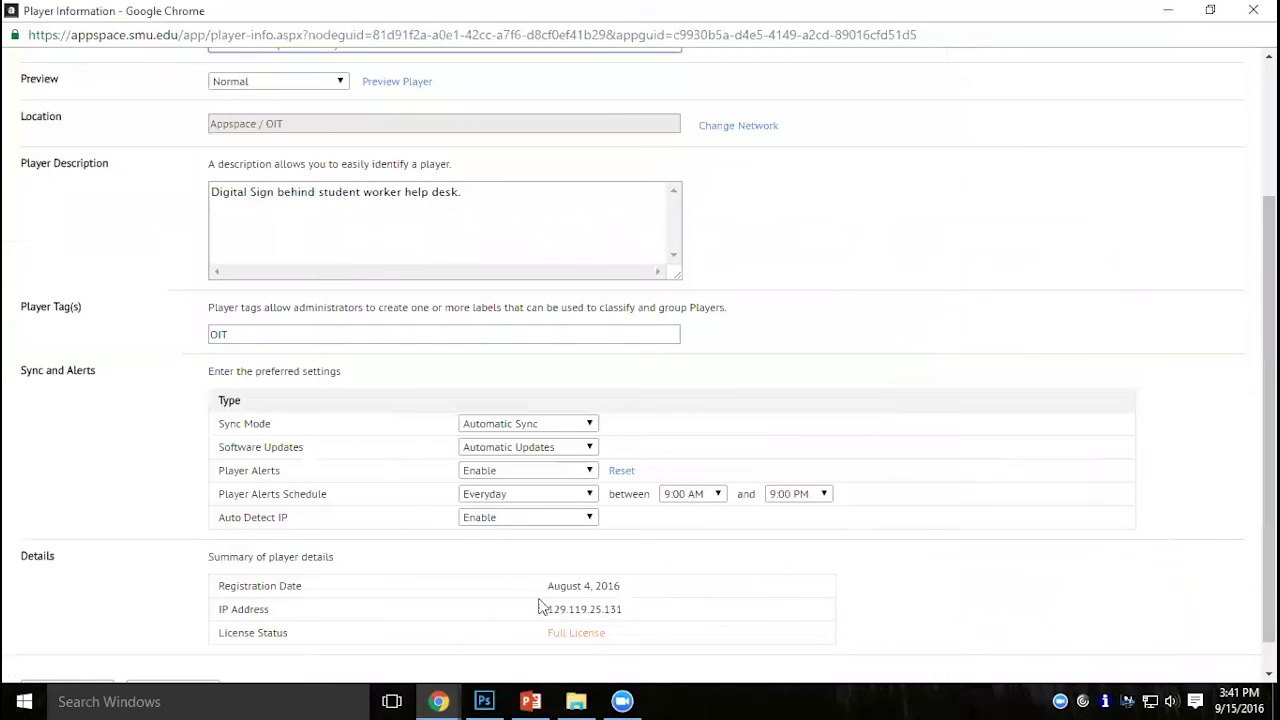
{"action": "scroll", "coordinate": [403, 608], "scroll_direction": "down", "scroll_amount": 1}
{"action": "left_click", "coordinate": [70, 659]}
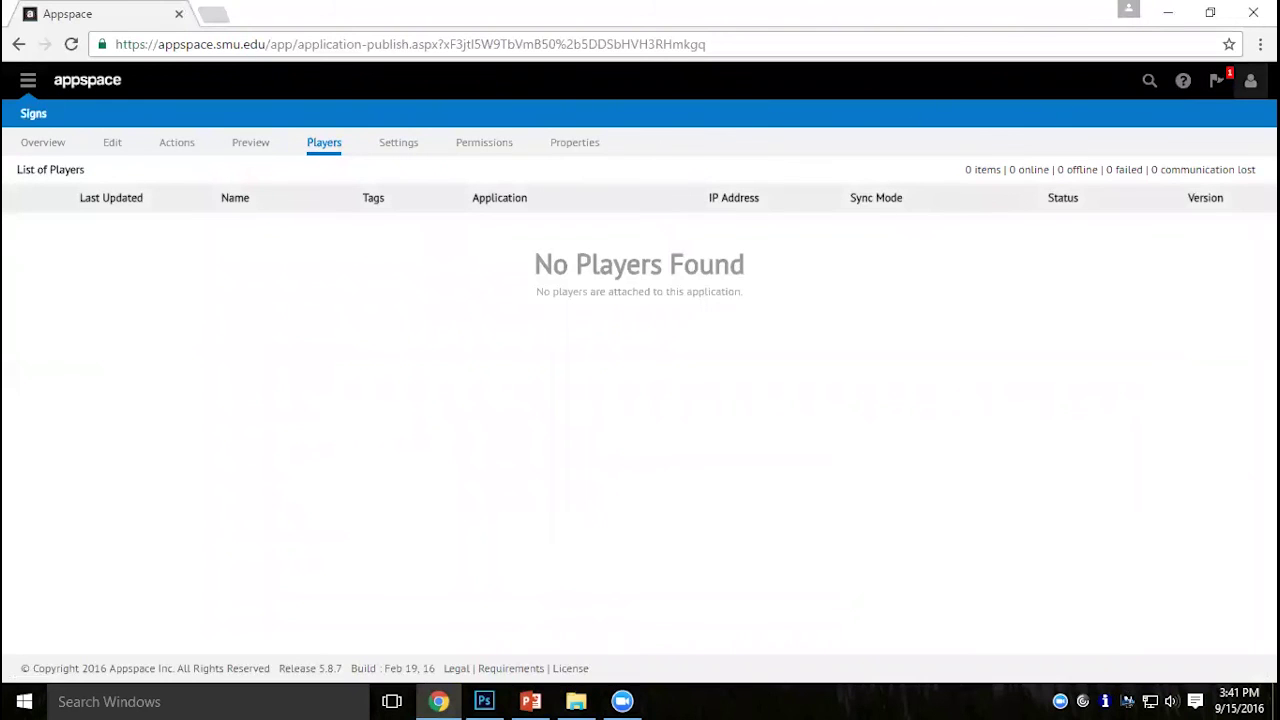
Set My Location back to DEMO so the library lists Holiday, Demo and Basic Demo.
{"action": "left_click", "coordinate": [1250, 80]}
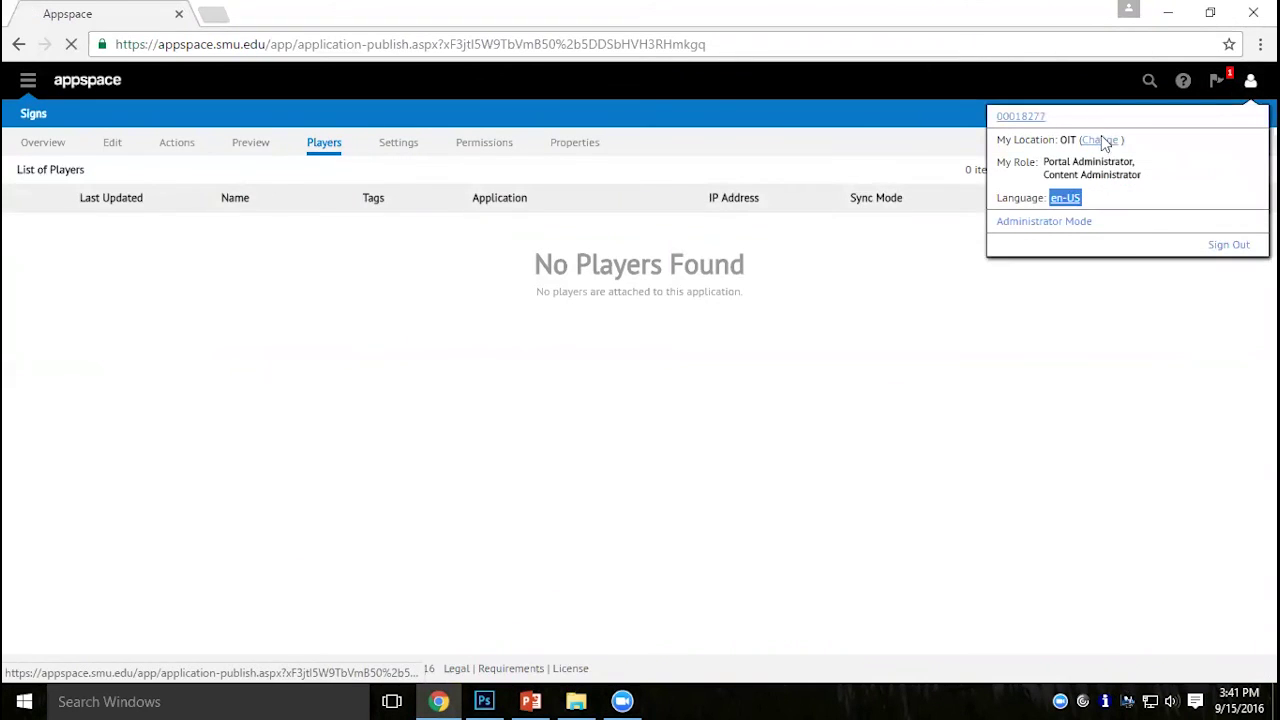
{"action": "left_click", "coordinate": [1101, 140]}
{"action": "scroll", "coordinate": [657, 363], "scroll_direction": "down", "scroll_amount": 3}
{"action": "scroll", "coordinate": [657, 363], "scroll_direction": "up", "scroll_amount": 8}
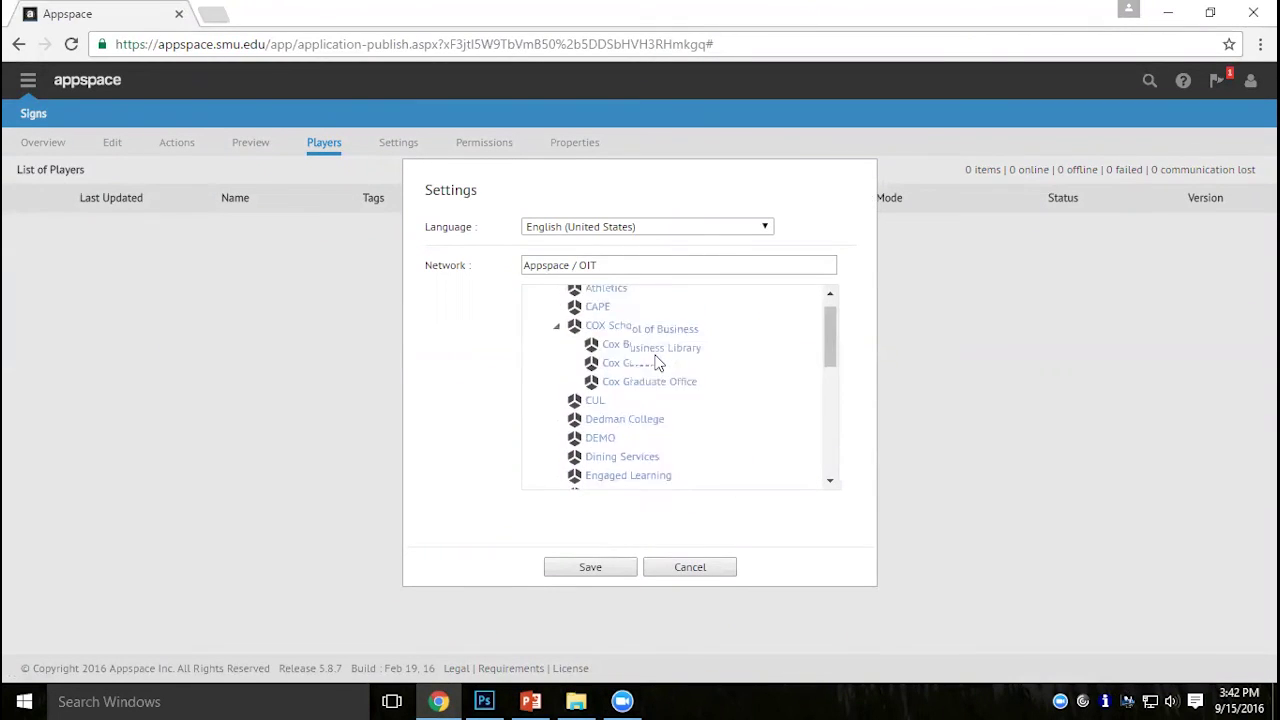
{"action": "scroll", "coordinate": [657, 363], "scroll_direction": "down", "scroll_amount": 2}
{"action": "left_click", "coordinate": [605, 370]}
{"action": "left_click", "coordinate": [595, 570]}
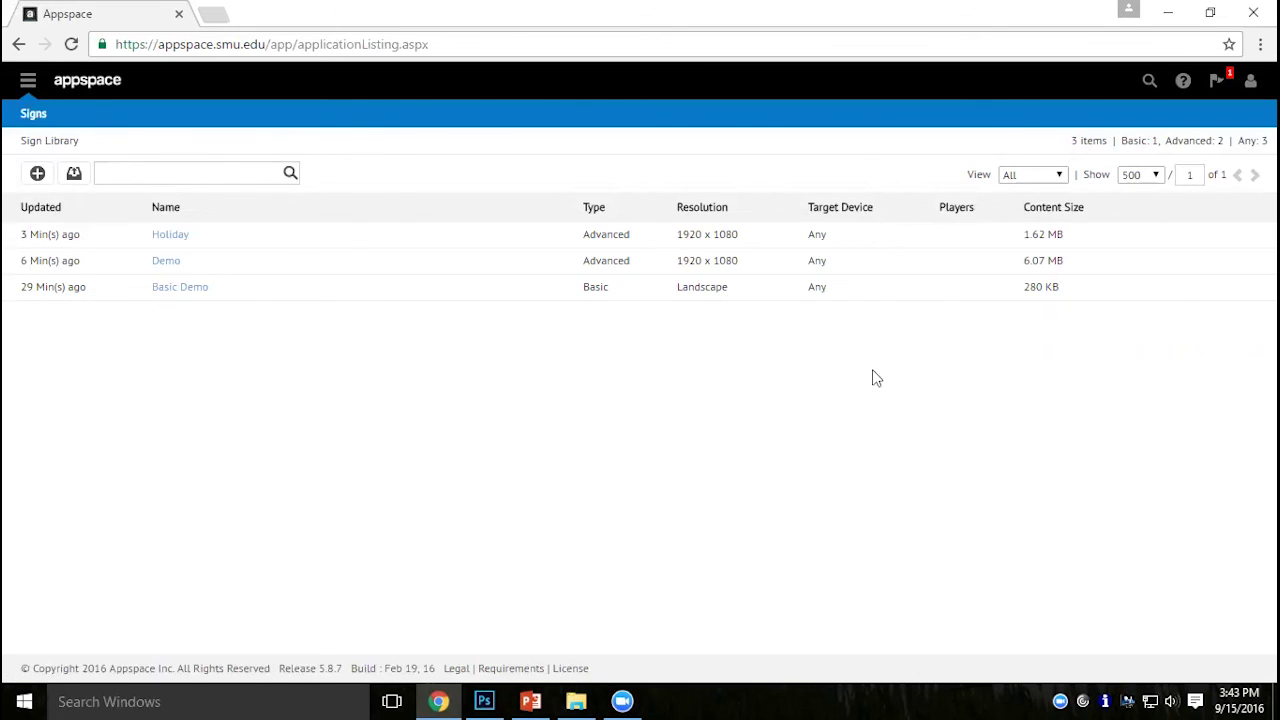
Glance at Basic Demo, then open the Demo sign's Photos layout in the visual editor.
{"action": "left_click", "coordinate": [193, 290]}
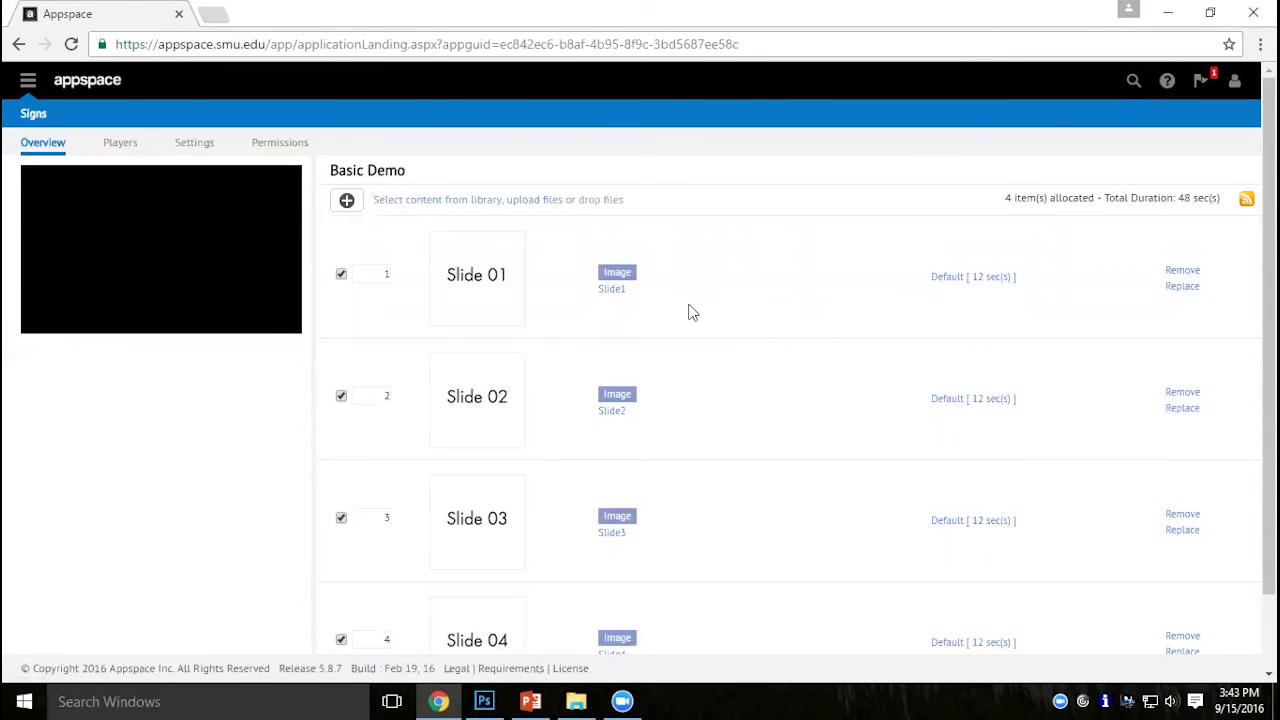
{"action": "left_click", "coordinate": [34, 114]}
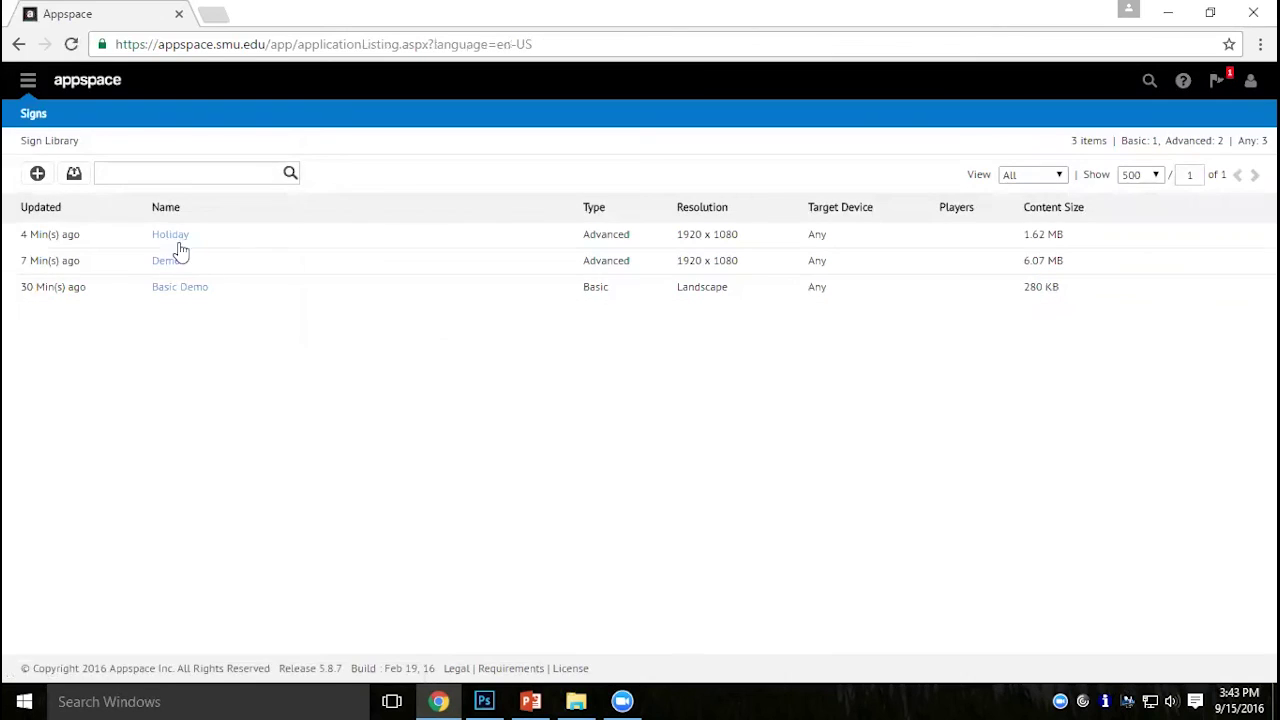
{"action": "left_click", "coordinate": [162, 262]}
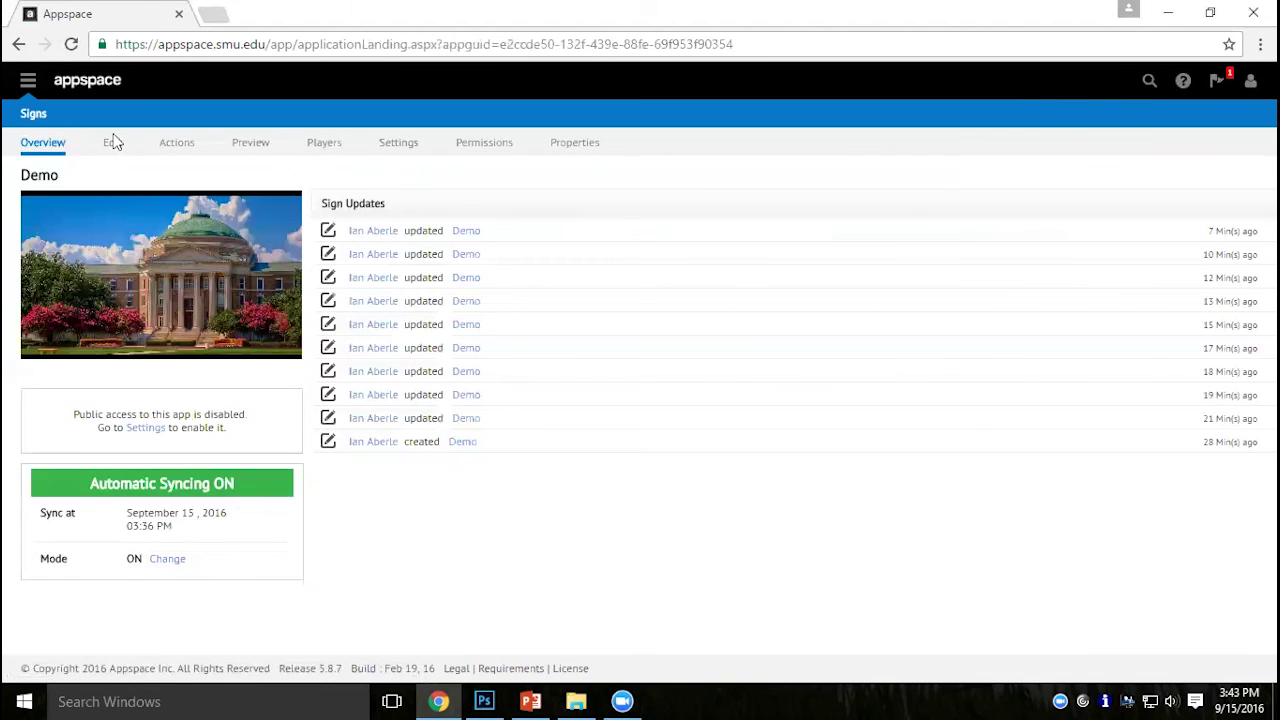
{"action": "left_click", "coordinate": [107, 146]}
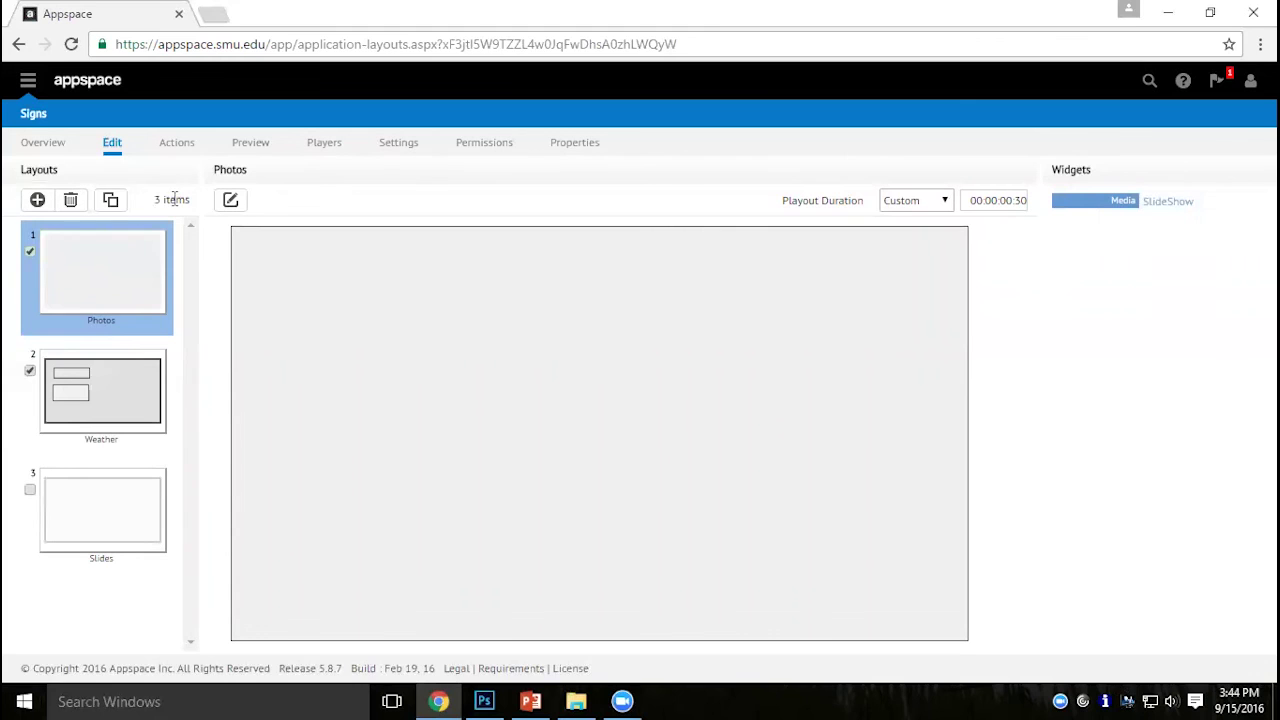
{"action": "left_click", "coordinate": [230, 200]}
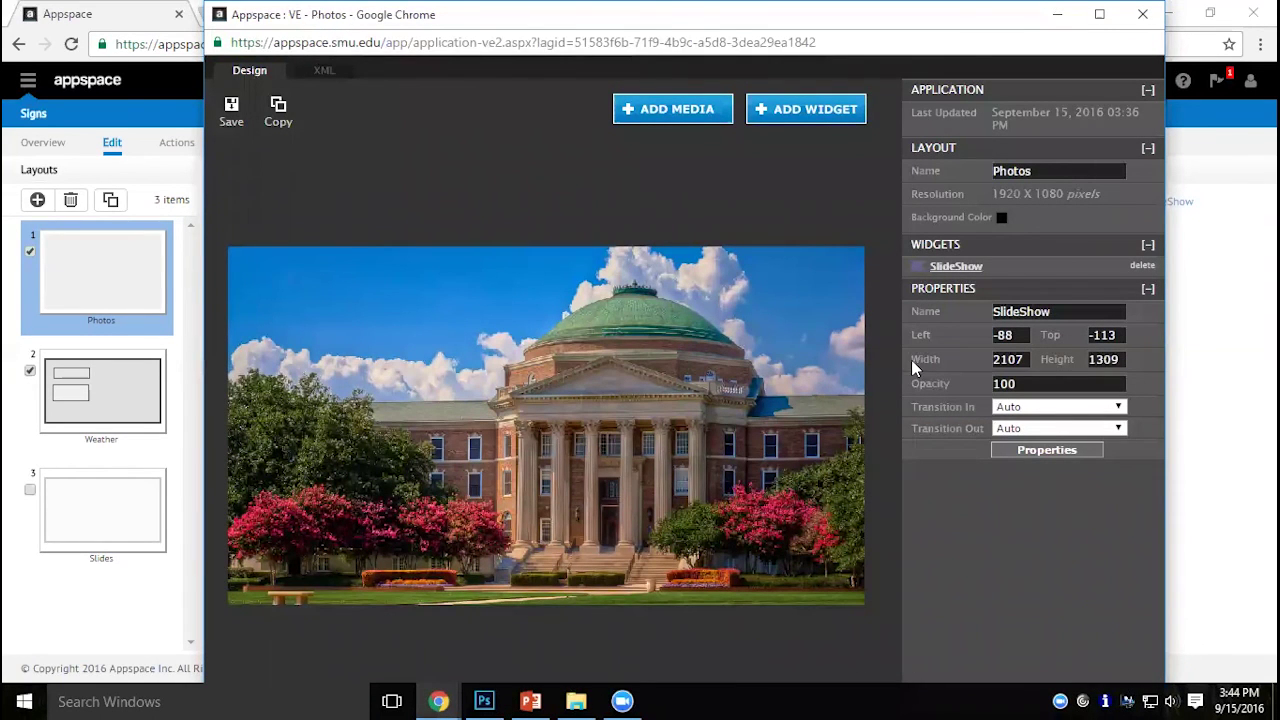
Resize the Photos SlideShow to width 1920 and height 1080, correcting a mistyped height.
{"action": "double_click", "coordinate": [1020, 359]}
{"action": "type", "text": "1920"}
{"action": "key", "text": "Tab"}
{"action": "type", "text": "180"}
{"action": "key", "text": "Tab"}
{"action": "key", "text": "shift+Tab"}
{"action": "type", "text": "1080"}
{"action": "key", "text": "Tab"}
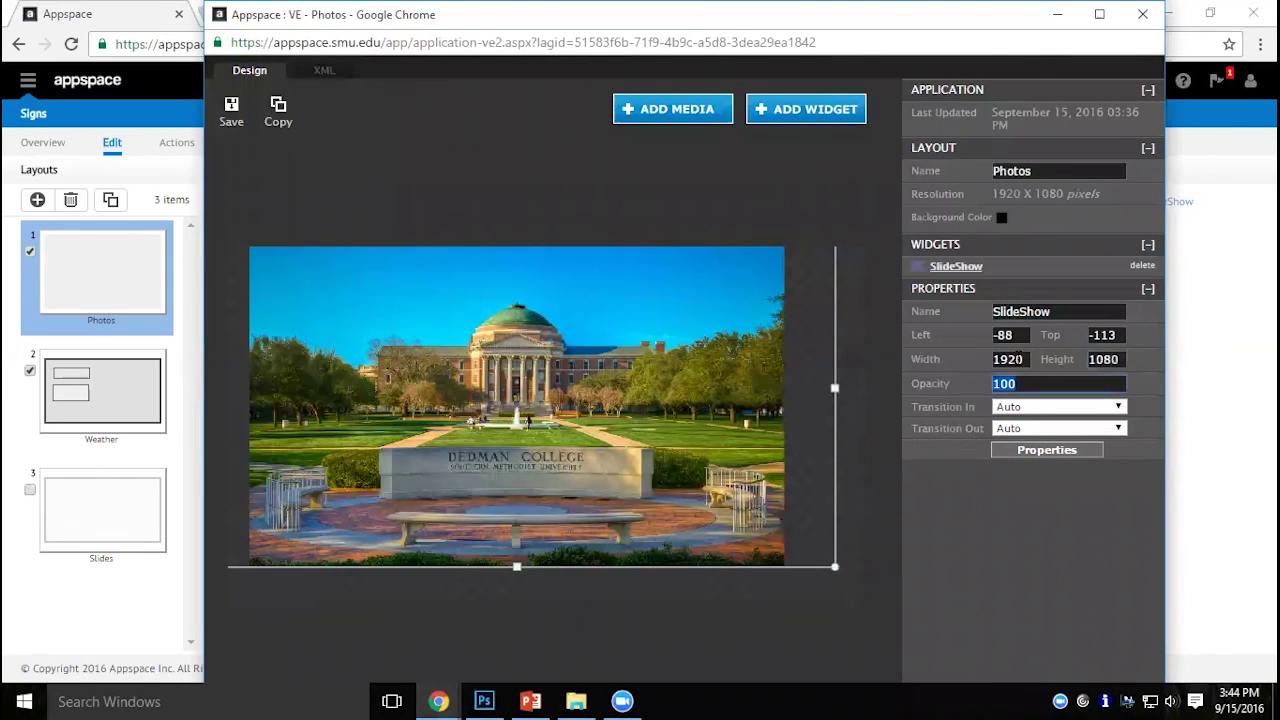
Position the SlideShow at Left 0 and Top 0.
{"action": "left_click_drag", "start_coordinate": [1014, 336], "coordinate": [996, 338]}
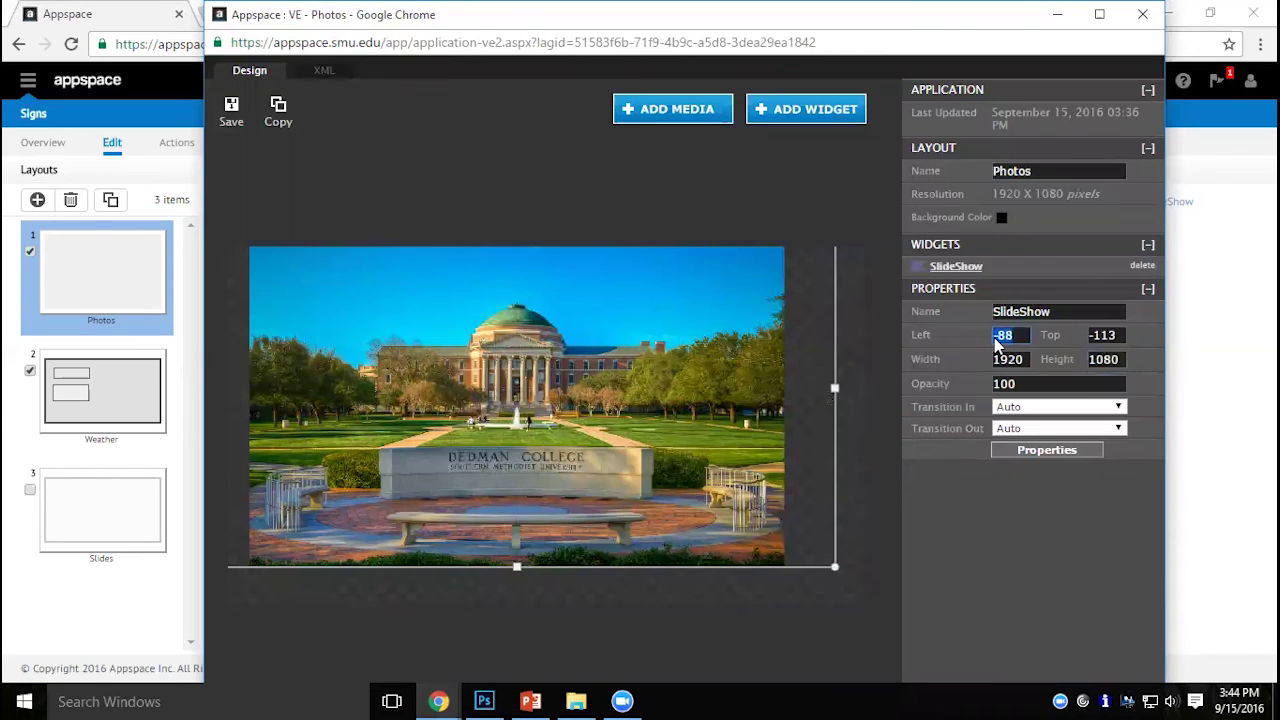
{"action": "type", "text": "0"}
{"action": "key", "text": "Tab"}
{"action": "type", "text": "0"}
{"action": "key", "text": "Tab"}
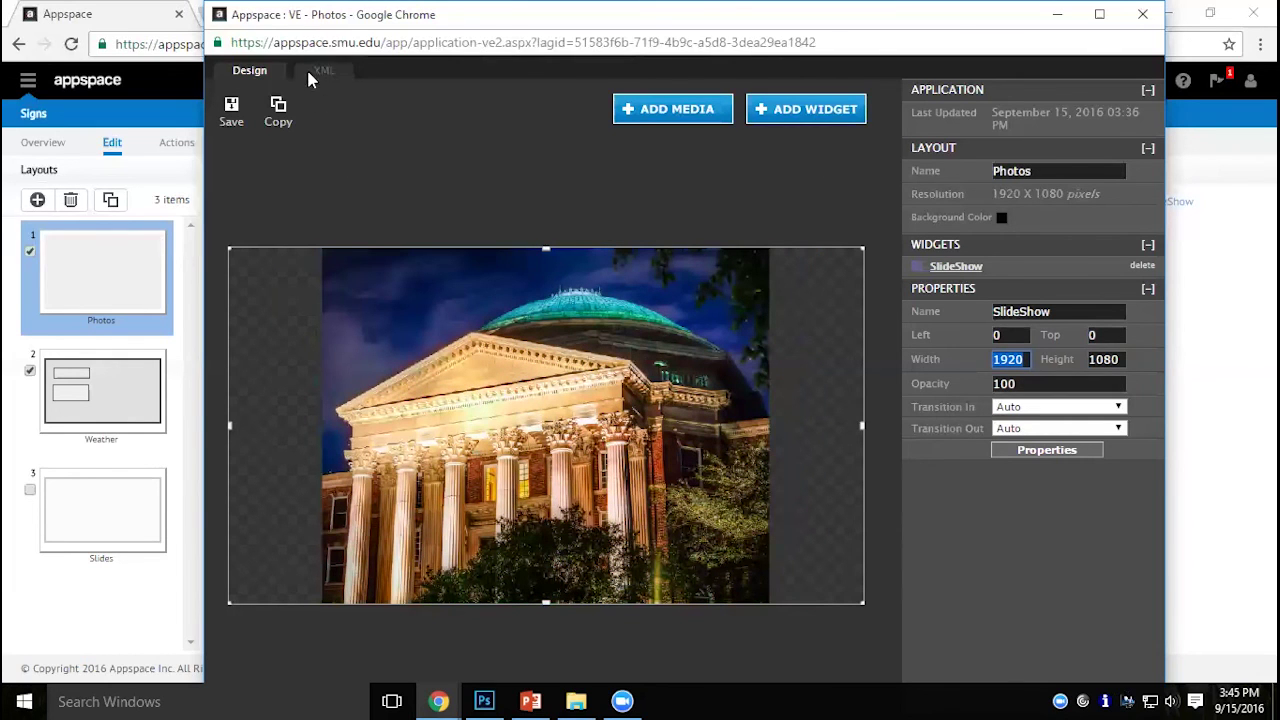
Choose Stay at the leave prompt, save the Photos layout, and close the designer.
{"action": "left_click", "coordinate": [1142, 14]}
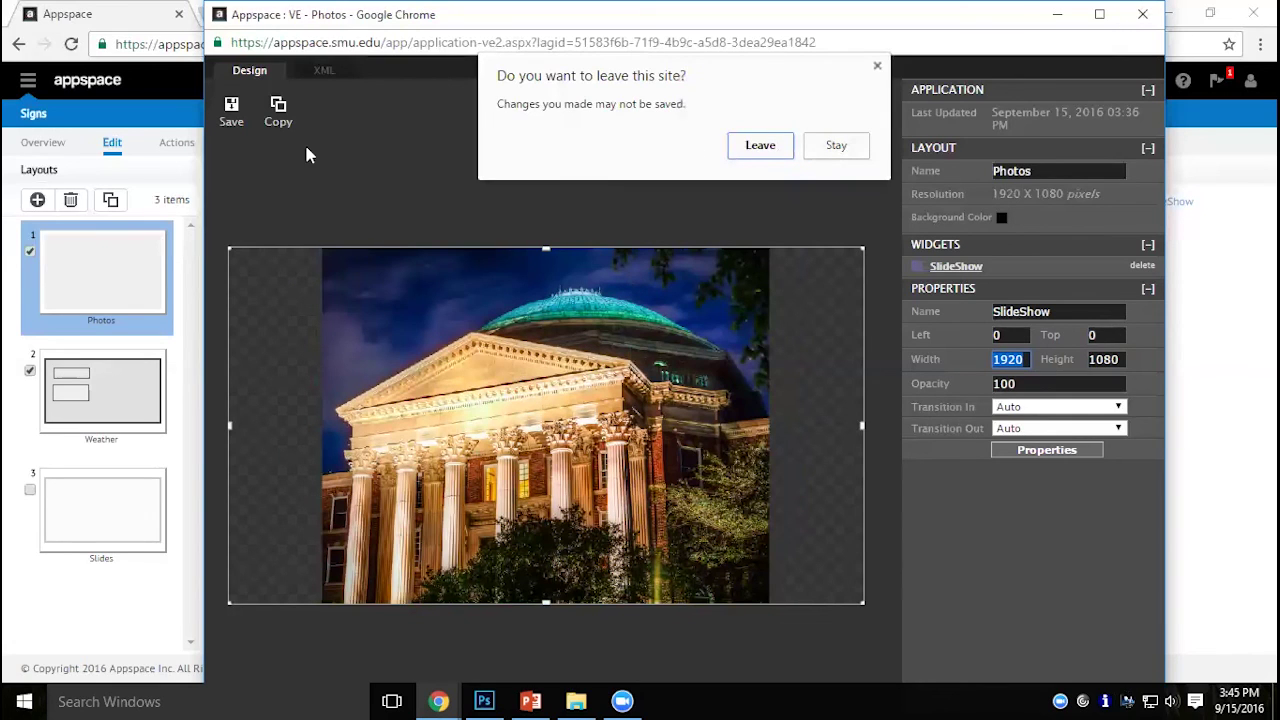
{"action": "left_click", "coordinate": [836, 150]}
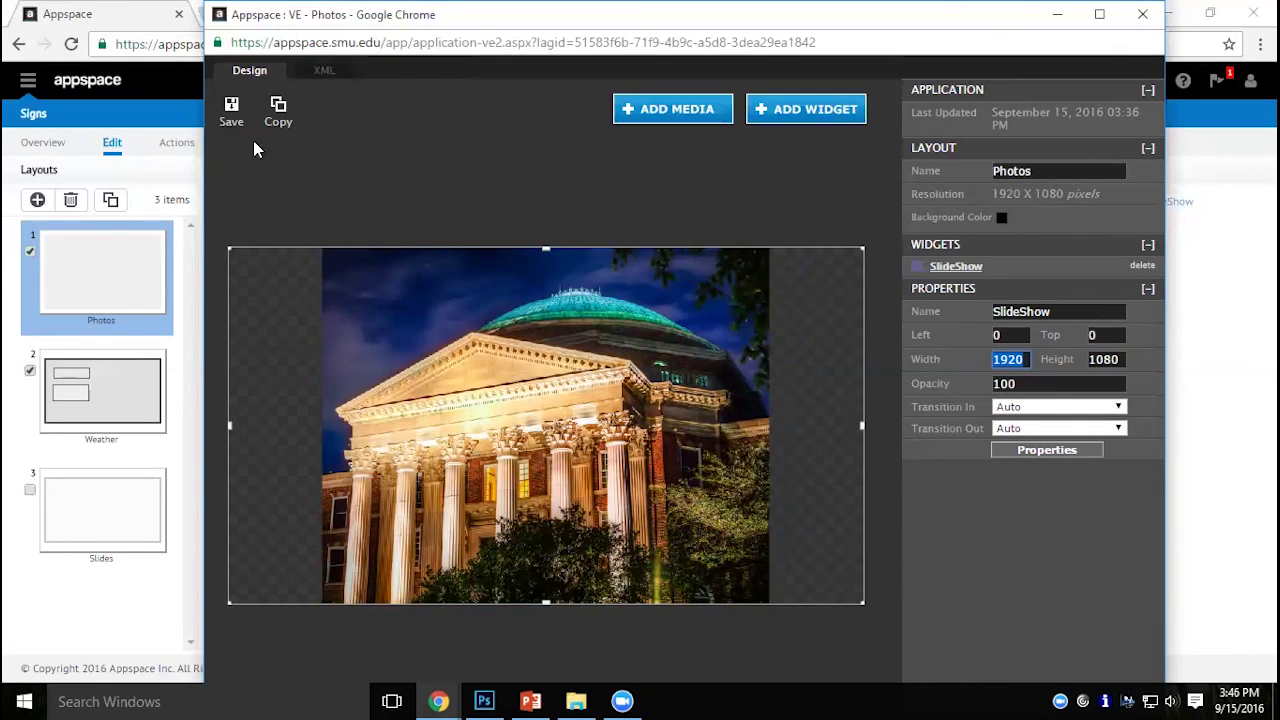
{"action": "left_click", "coordinate": [232, 112]}
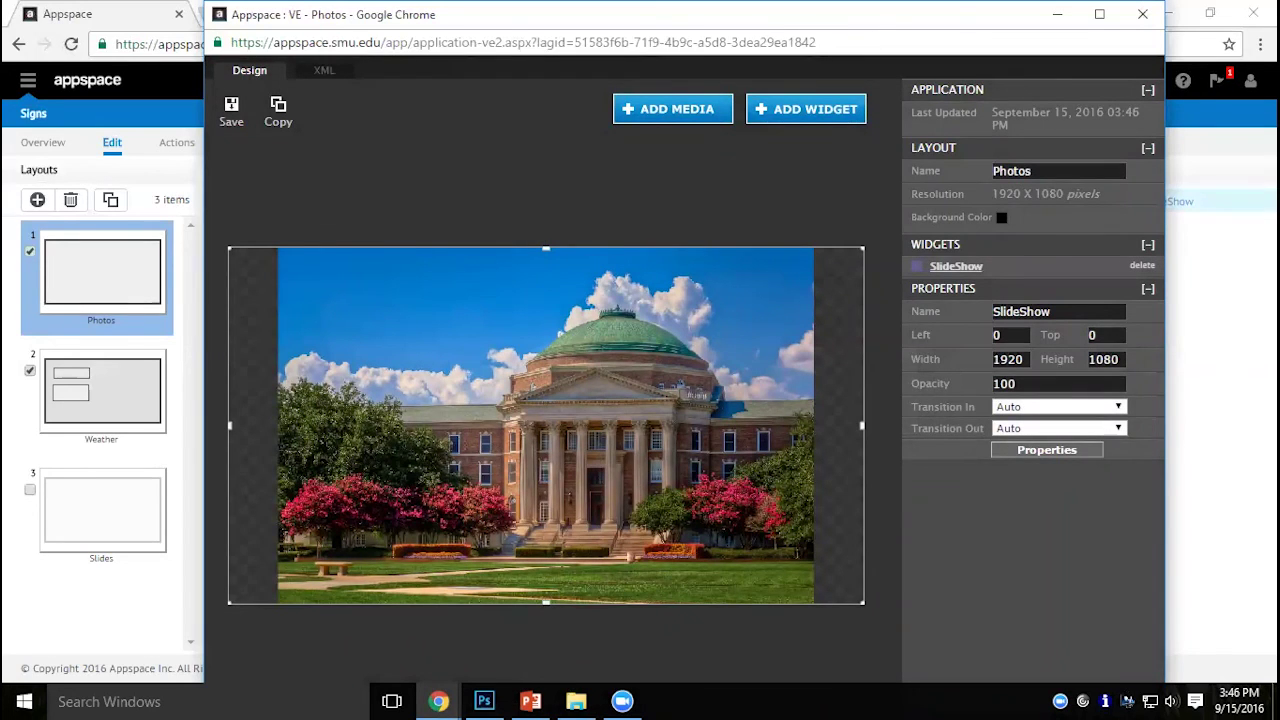
{"action": "left_click", "coordinate": [1142, 14]}
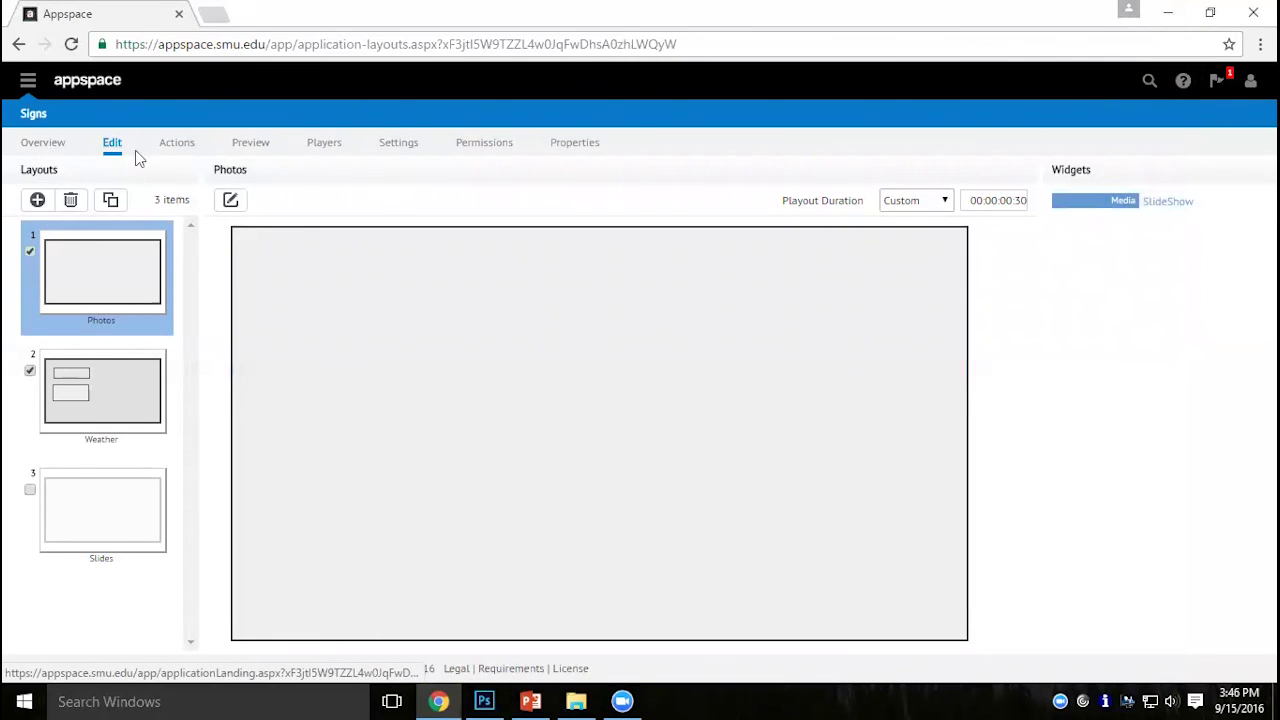
Go to the content library's NewDemo folder and start a new web page item.
{"action": "left_click", "coordinate": [34, 115]}
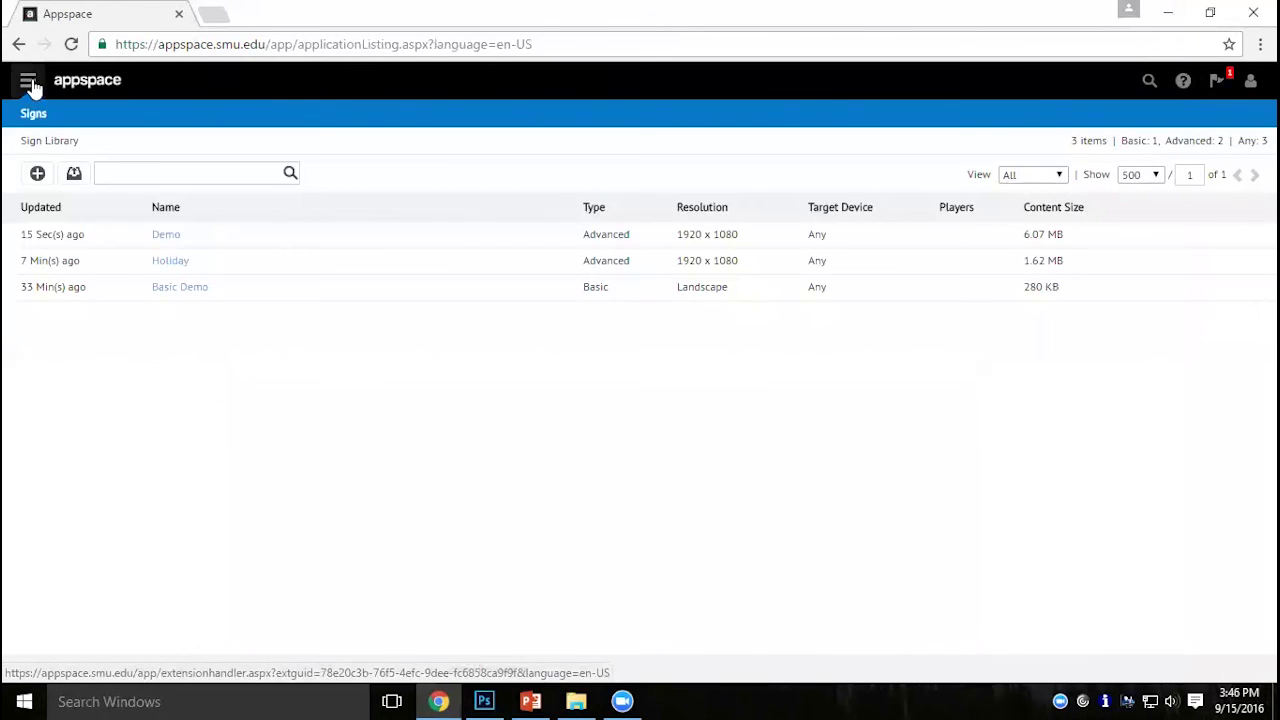
{"action": "left_click", "coordinate": [29, 83]}
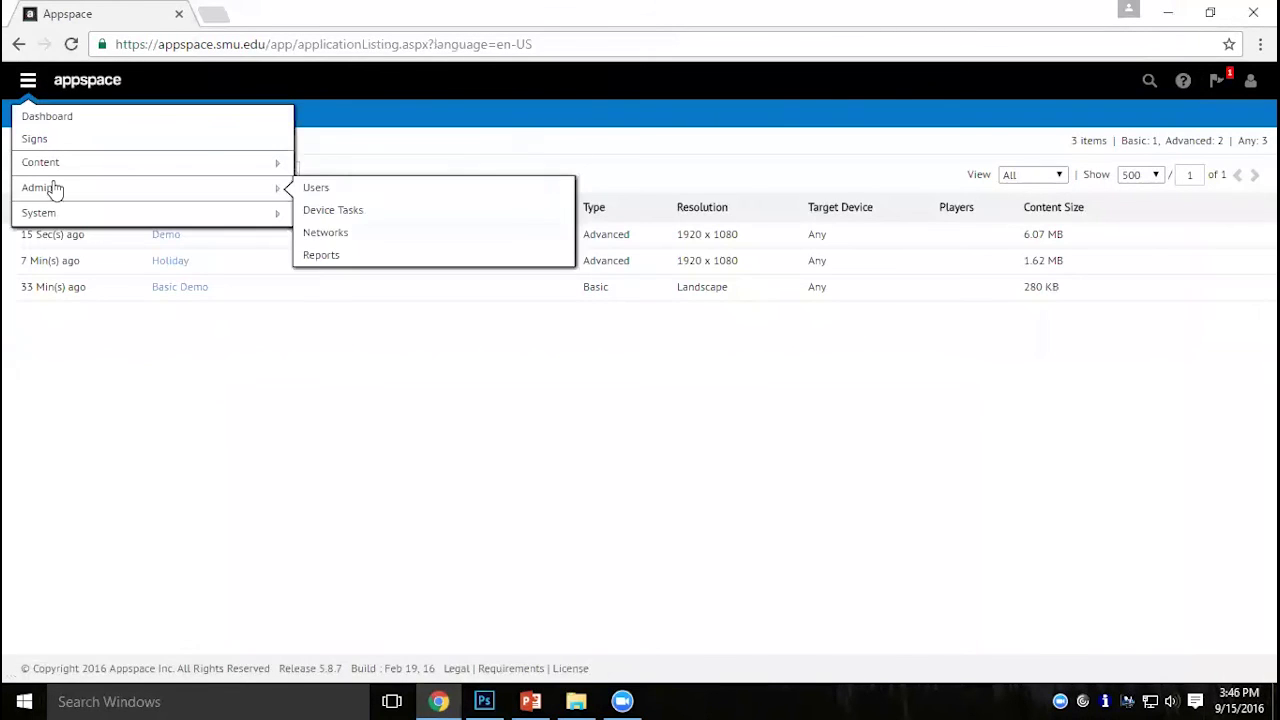
{"action": "mouse_move", "coordinate": [57, 160]}
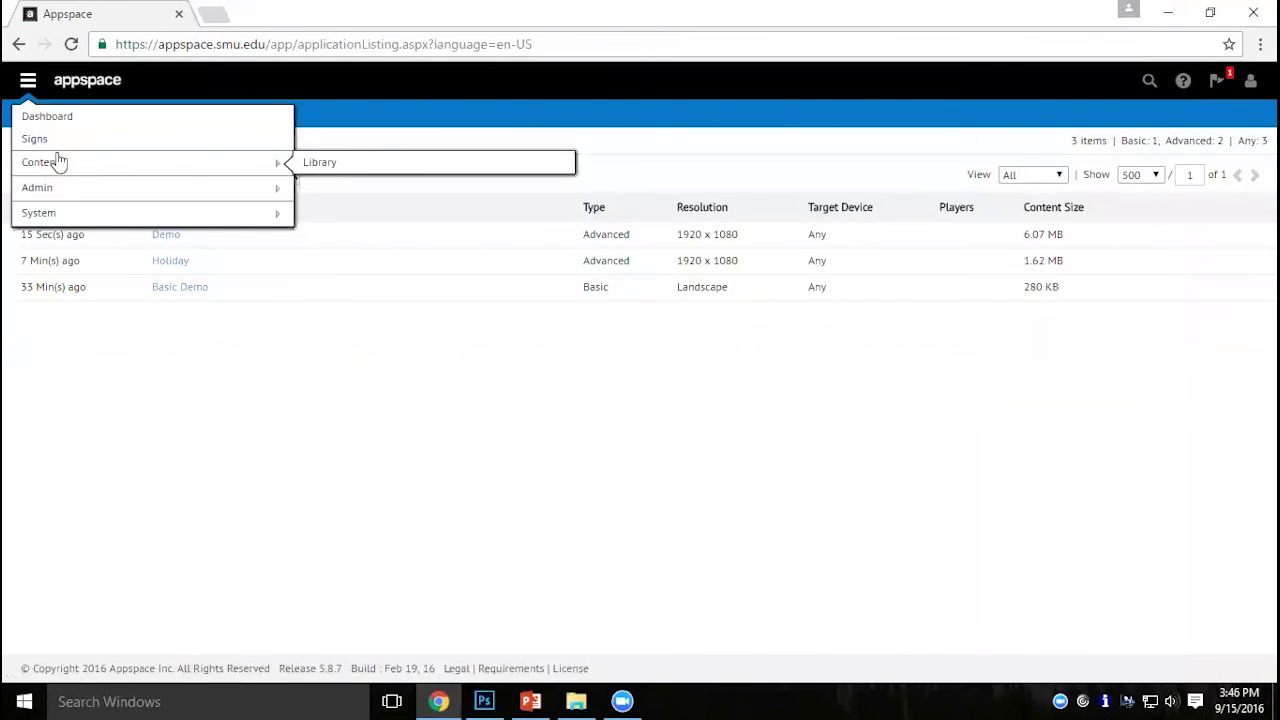
{"action": "left_click", "coordinate": [320, 166]}
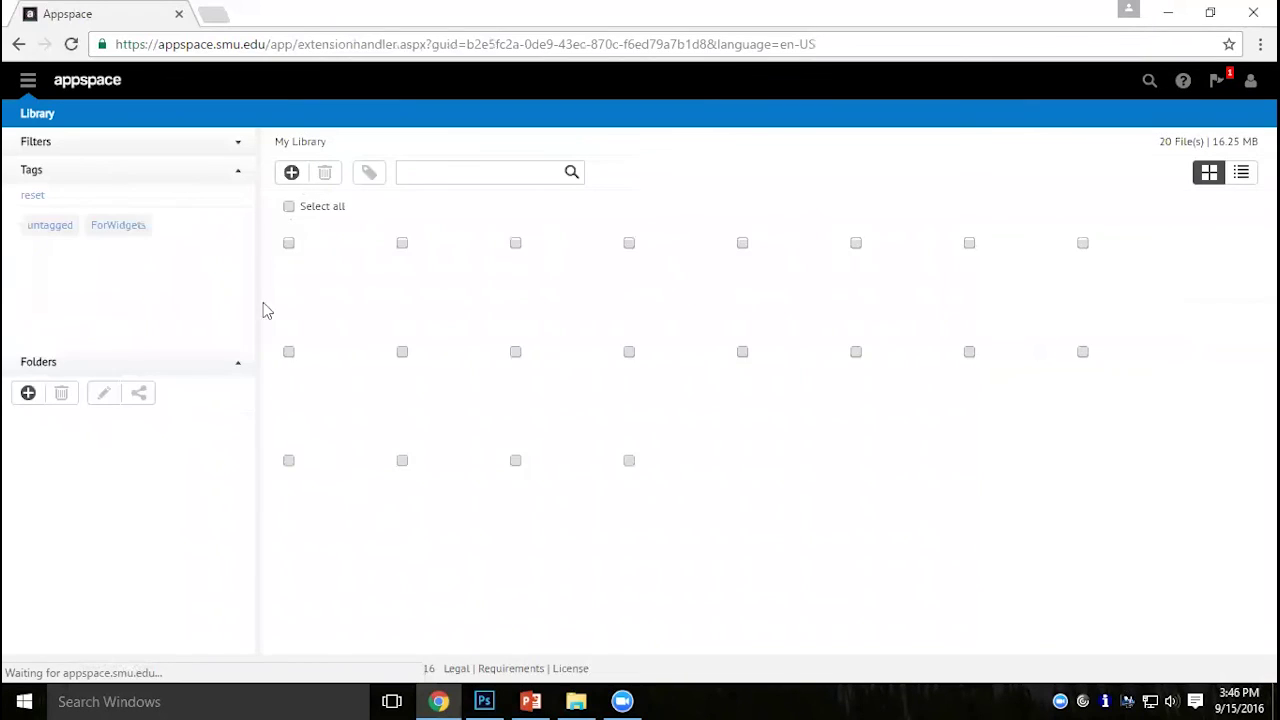
{"action": "left_click", "coordinate": [100, 496]}
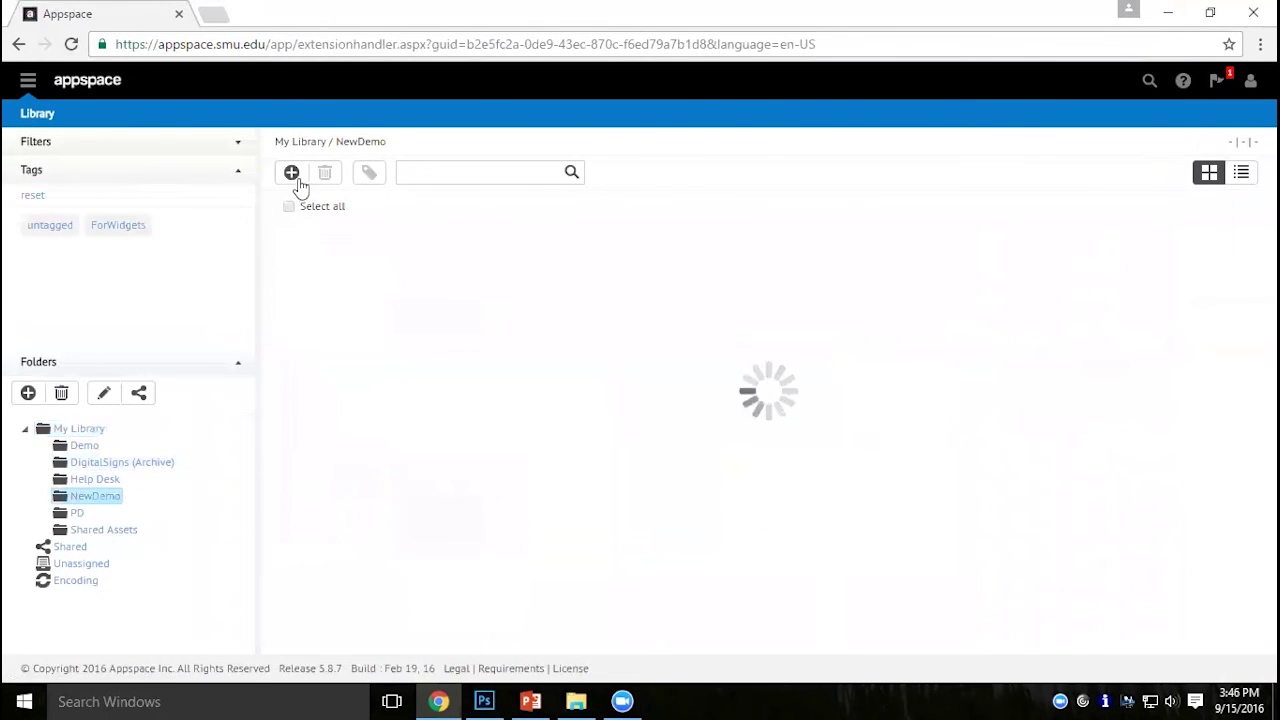
{"action": "left_click", "coordinate": [292, 173]}
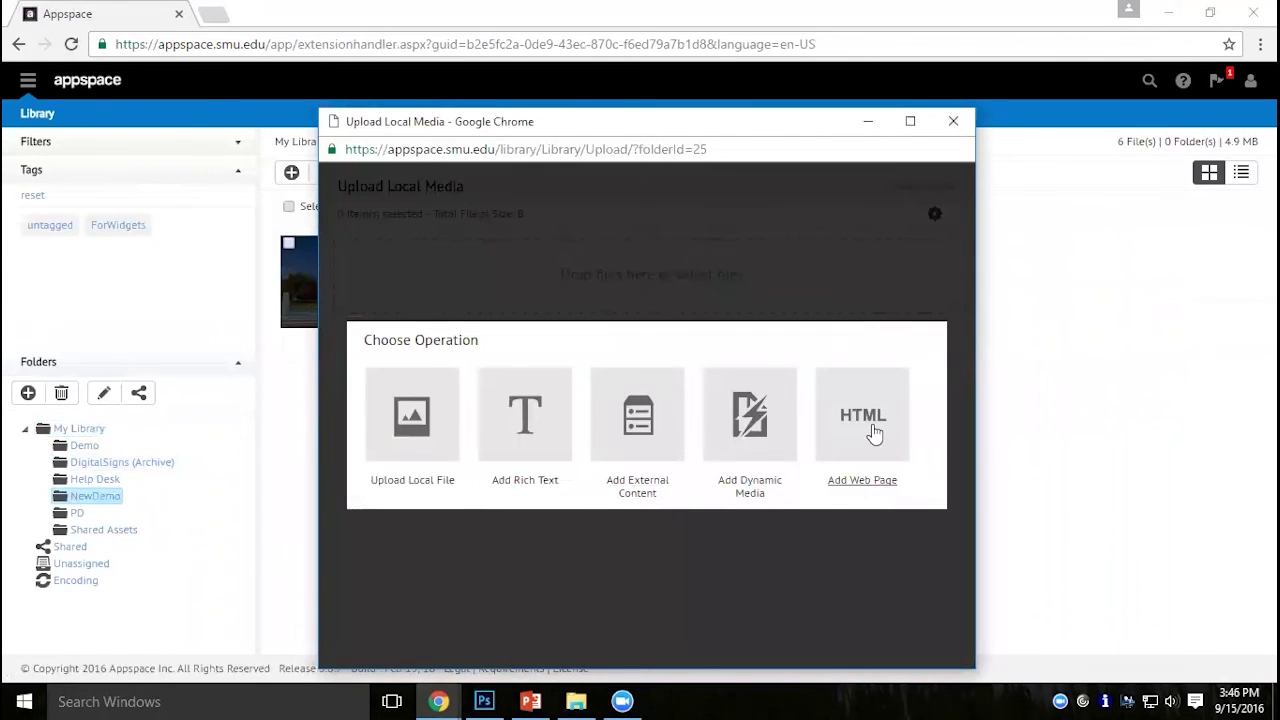
{"action": "left_click", "coordinate": [870, 425]}
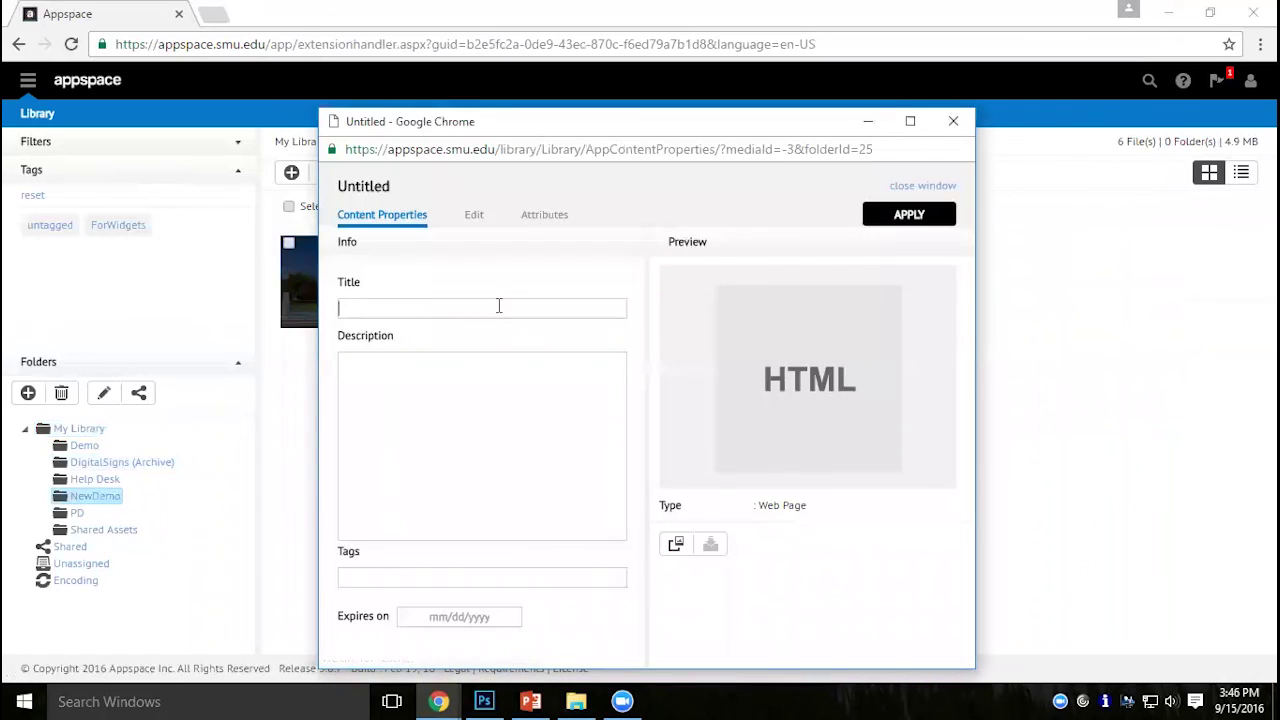
{"action": "type", "text": "SMU"}
{"action": "left_click", "coordinate": [540, 429]}
{"action": "left_click", "coordinate": [485, 222]}
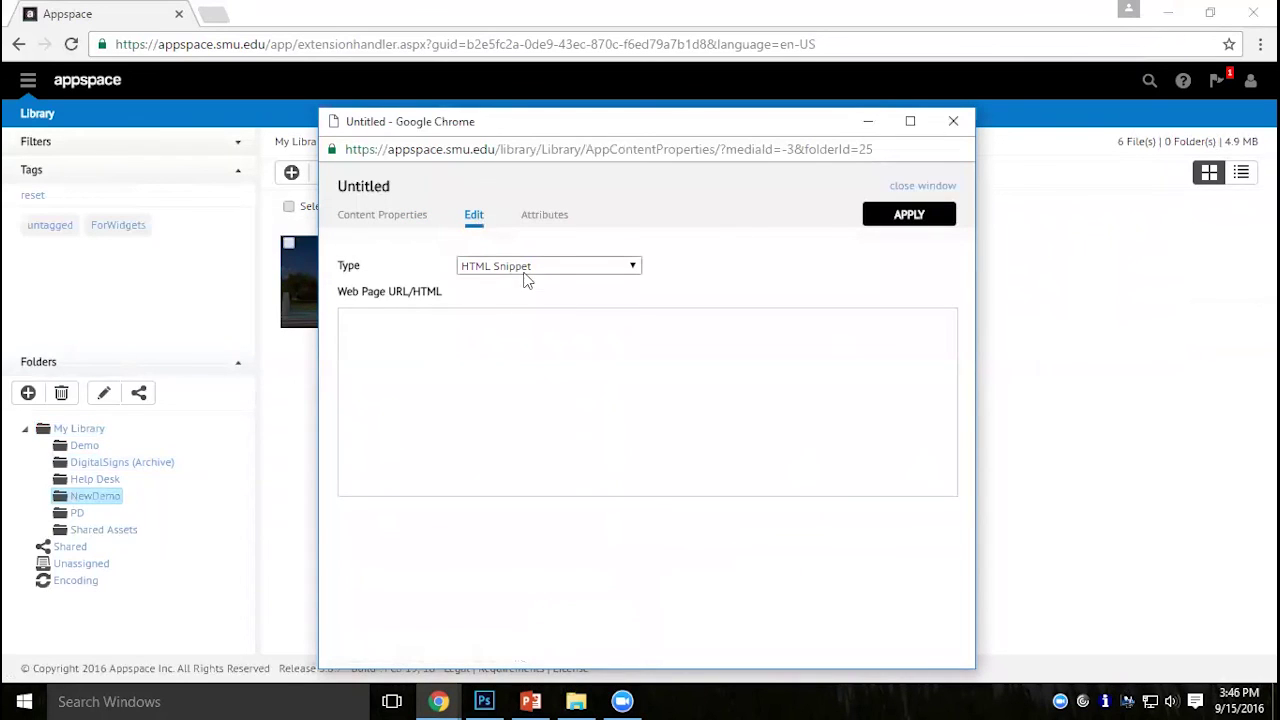
{"action": "left_click", "coordinate": [525, 266]}
{"action": "left_click", "coordinate": [525, 298]}
{"action": "left_click", "coordinate": [481, 301]}
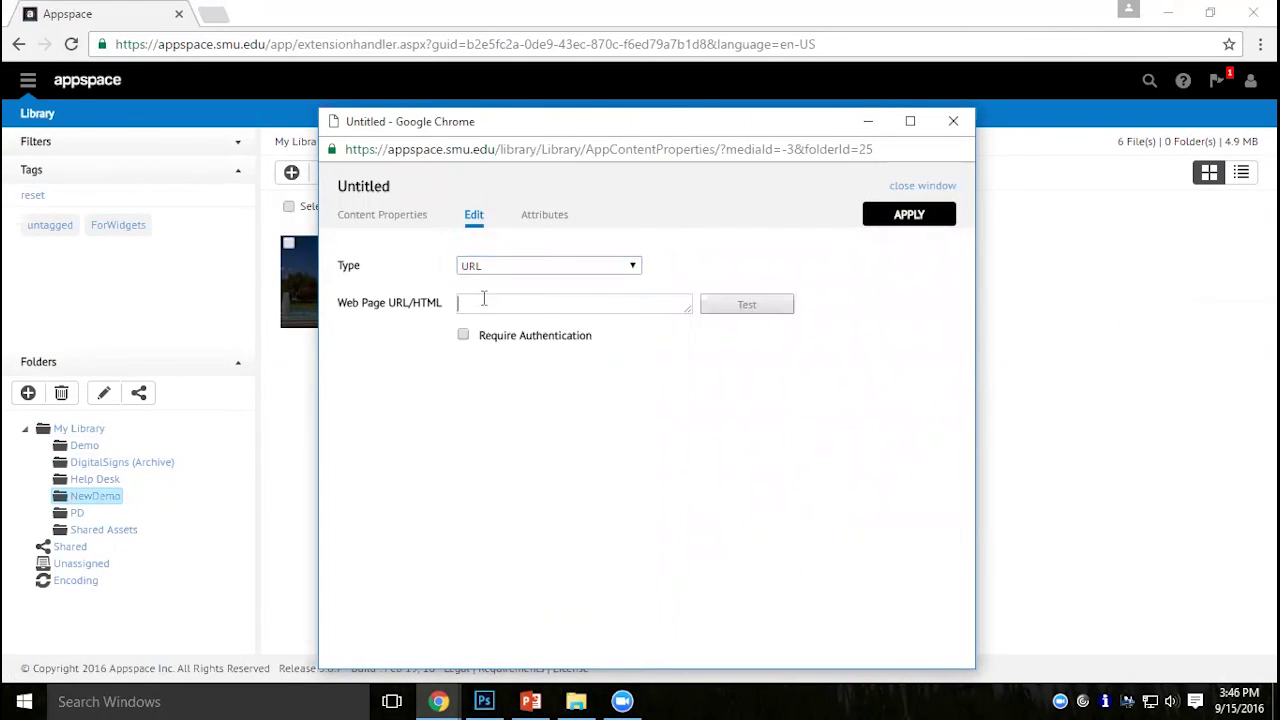
{"action": "type", "text": "http://smu.edu"}
{"action": "left_click", "coordinate": [760, 310]}
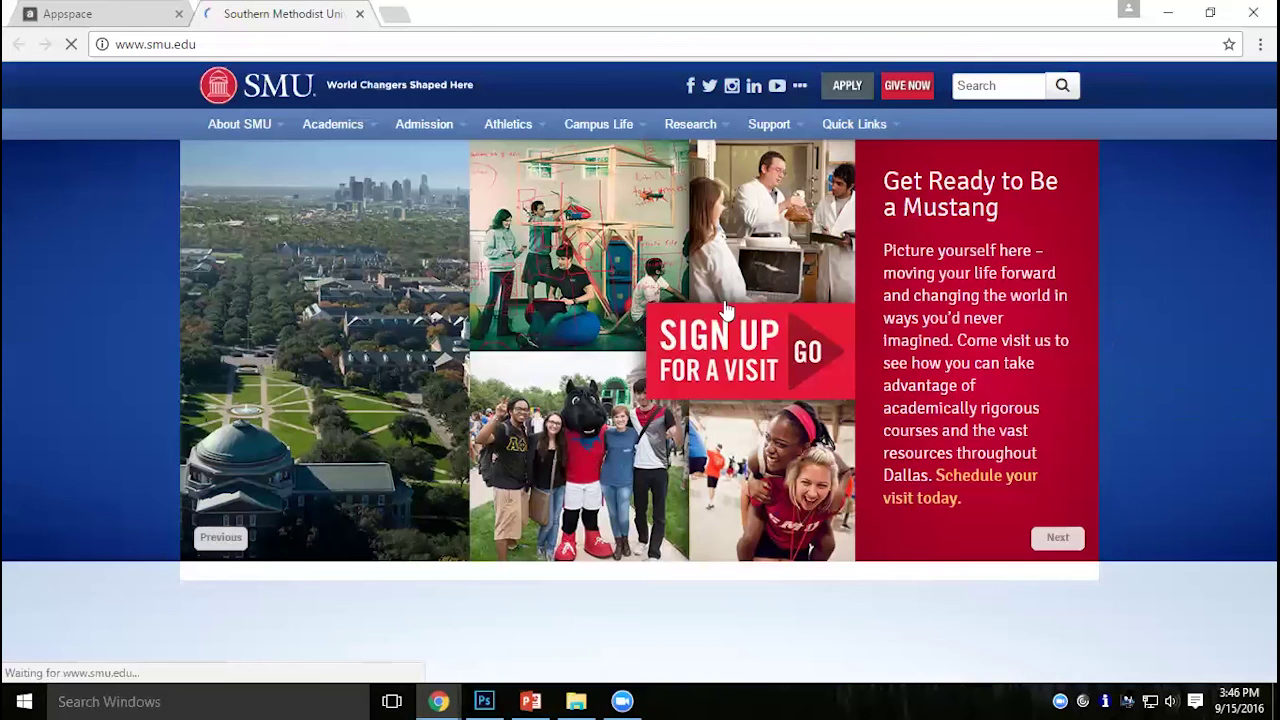
{"action": "key", "text": "ctrl+w"}
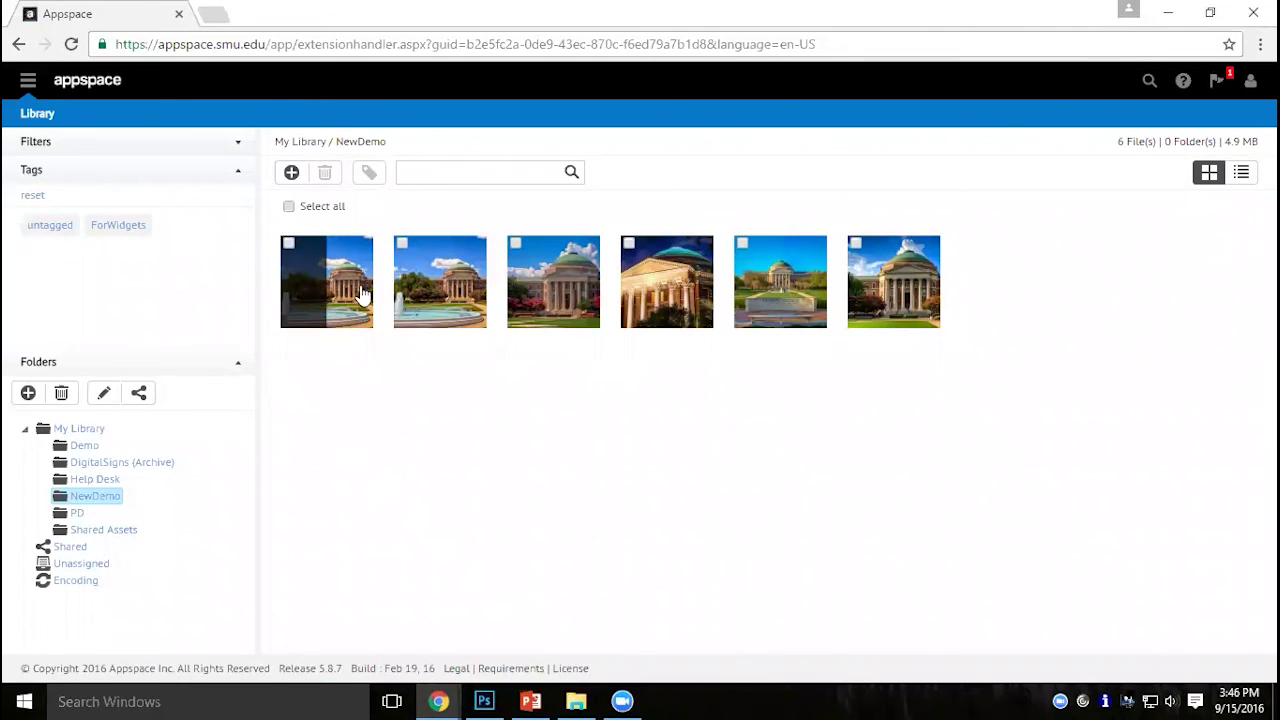
{"action": "left_click", "coordinate": [291, 172]}
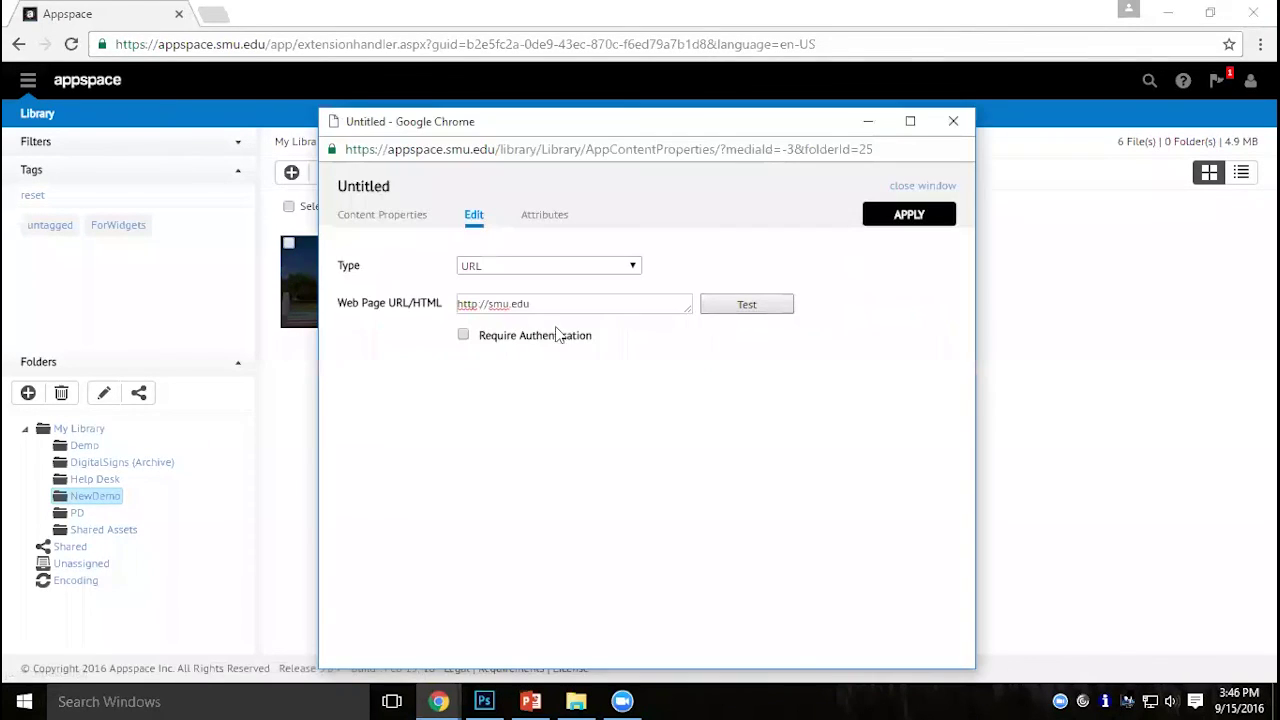
{"action": "left_click", "coordinate": [905, 215]}
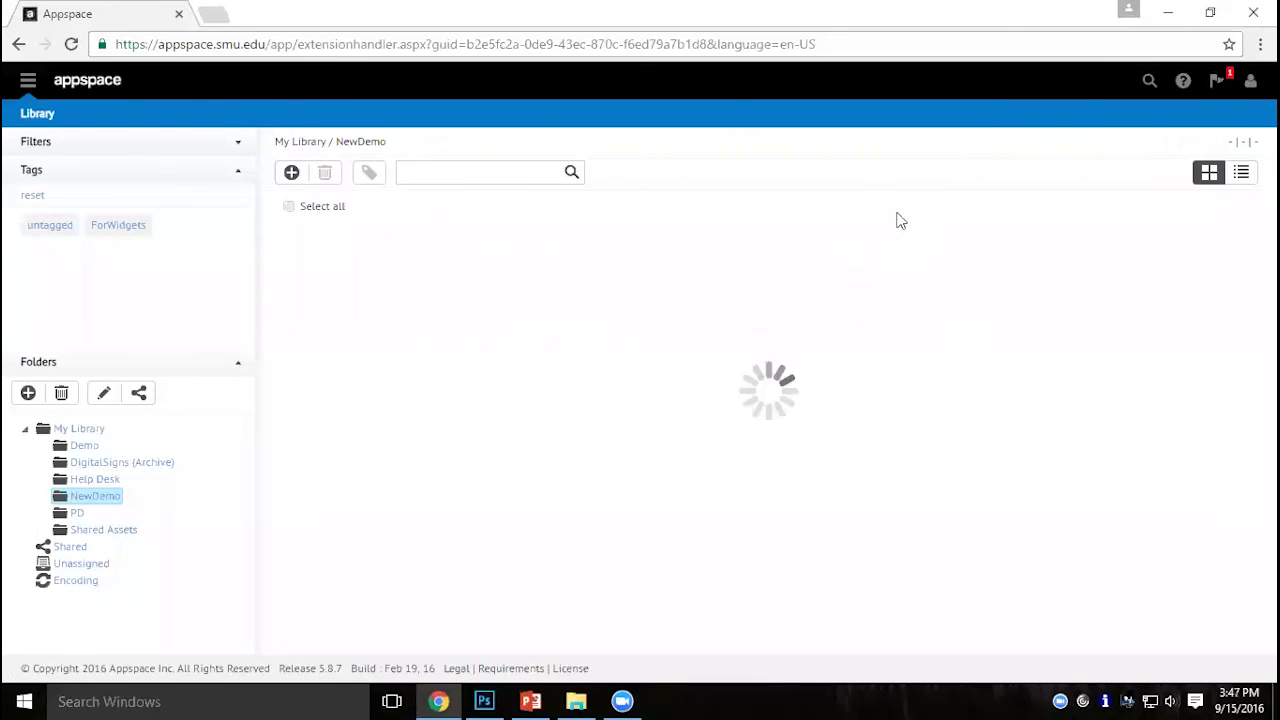
Open the main navigation menu and browse its Content, System and Admin submenus.
{"action": "mouse_move", "coordinate": [349, 295]}
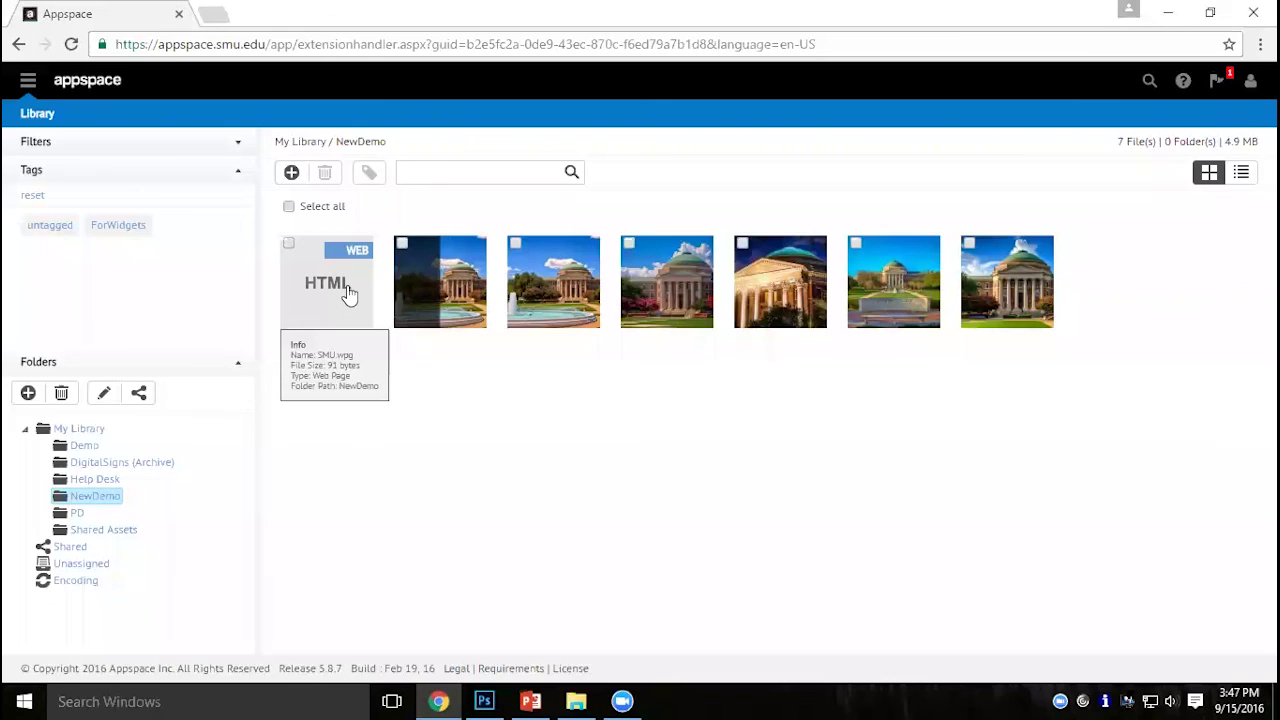
{"action": "left_click", "coordinate": [28, 94]}
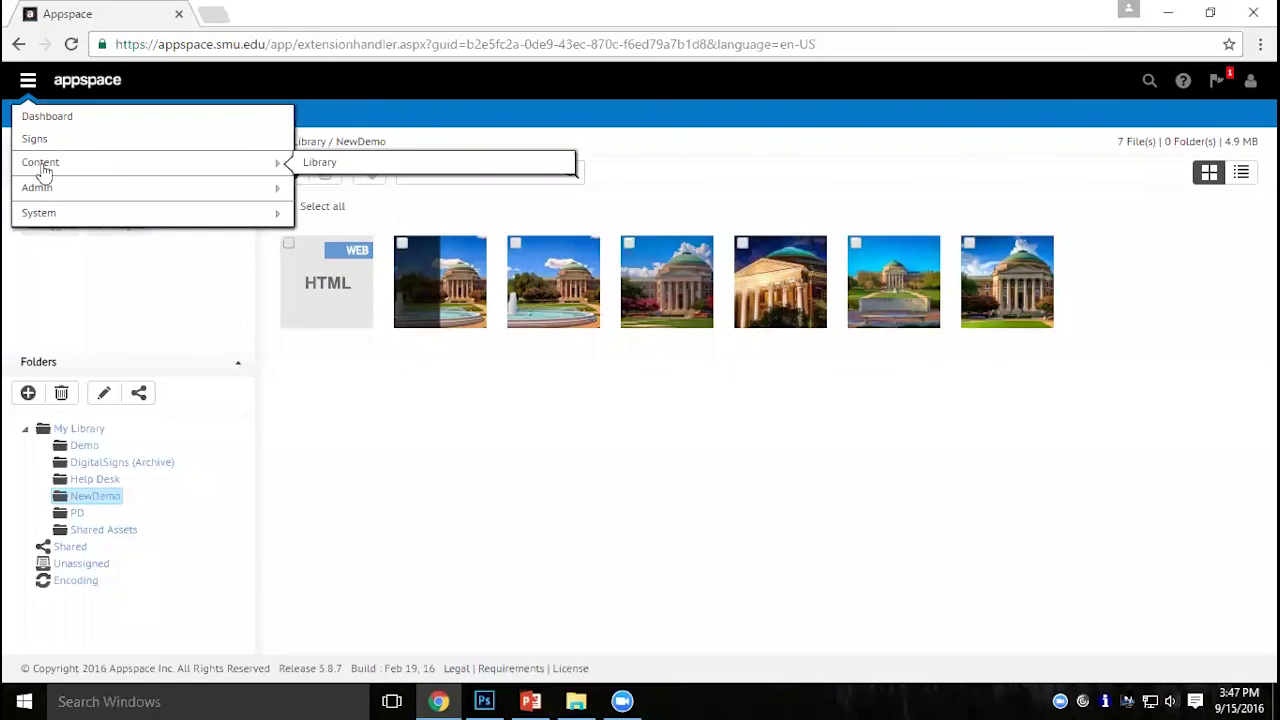
{"action": "mouse_move", "coordinate": [143, 210]}
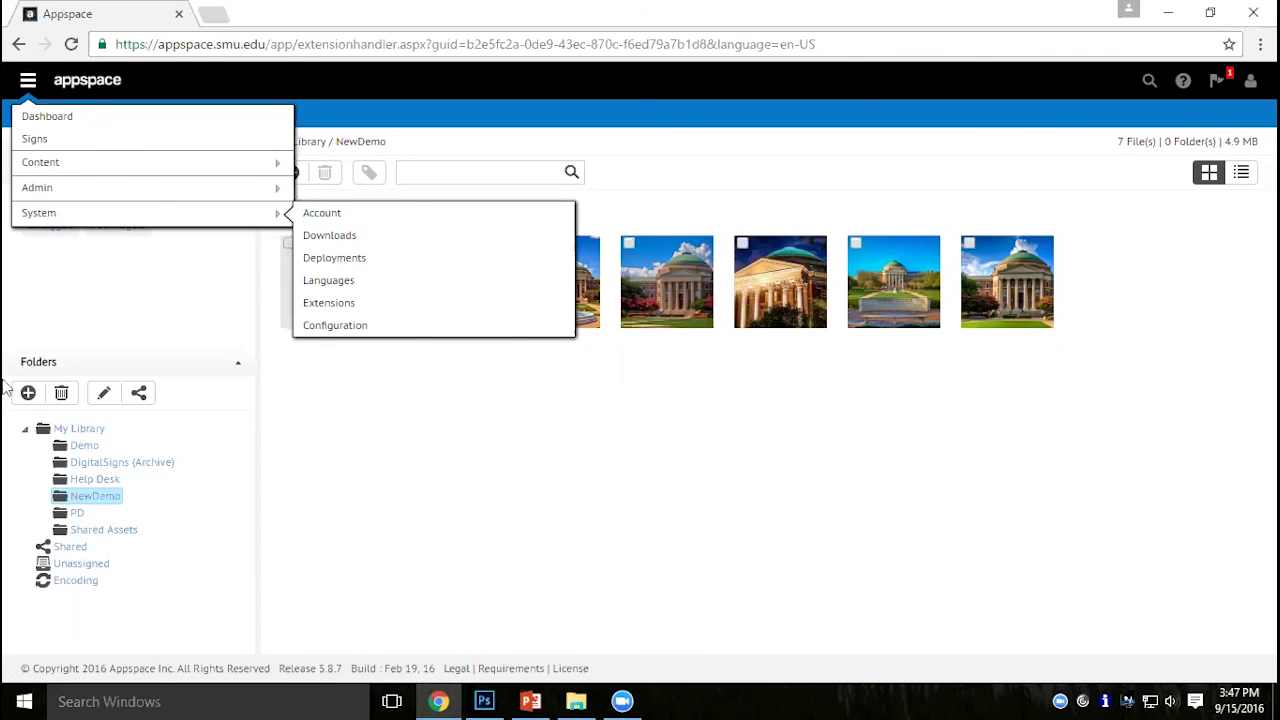
{"action": "mouse_move", "coordinate": [80, 187]}
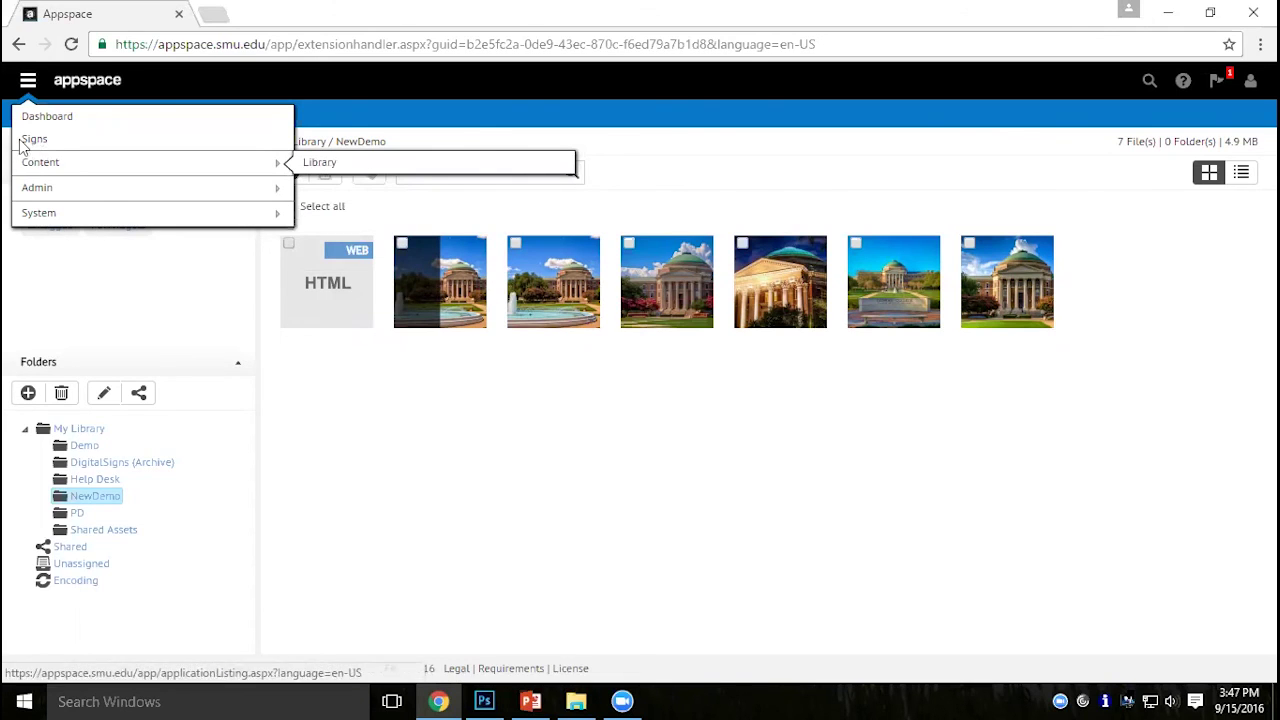
Open the Demo sign from the Signs list and switch to its Edit tab.
{"action": "left_click", "coordinate": [36, 139]}
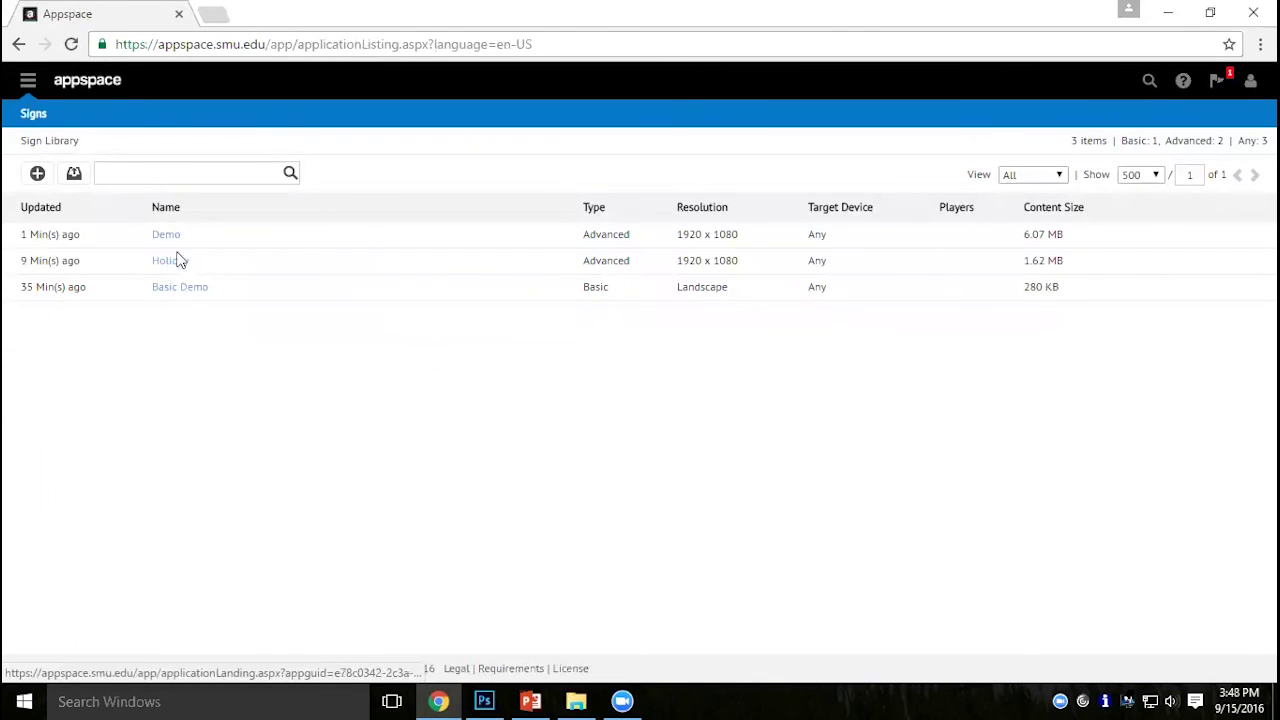
{"action": "left_click", "coordinate": [170, 234]}
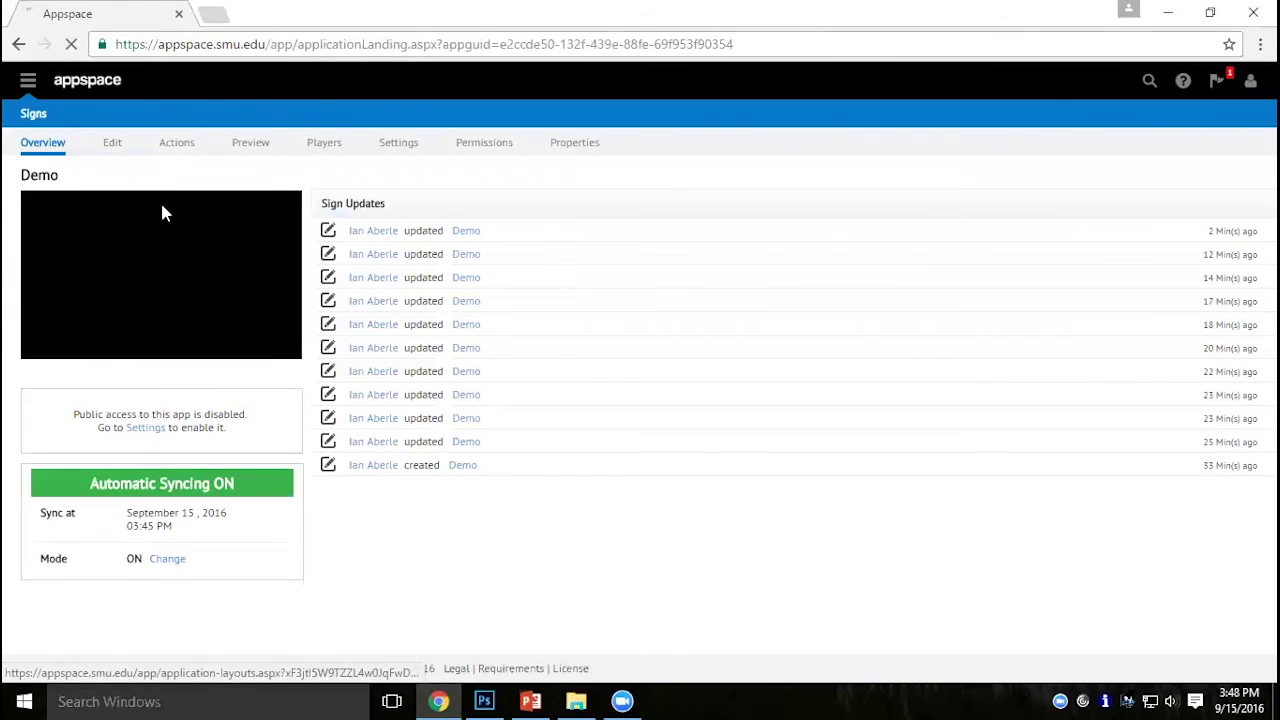
{"action": "left_click", "coordinate": [112, 142]}
Create a new layout on the Demo sign named Webpage.
{"action": "double_click", "coordinate": [122, 284]}
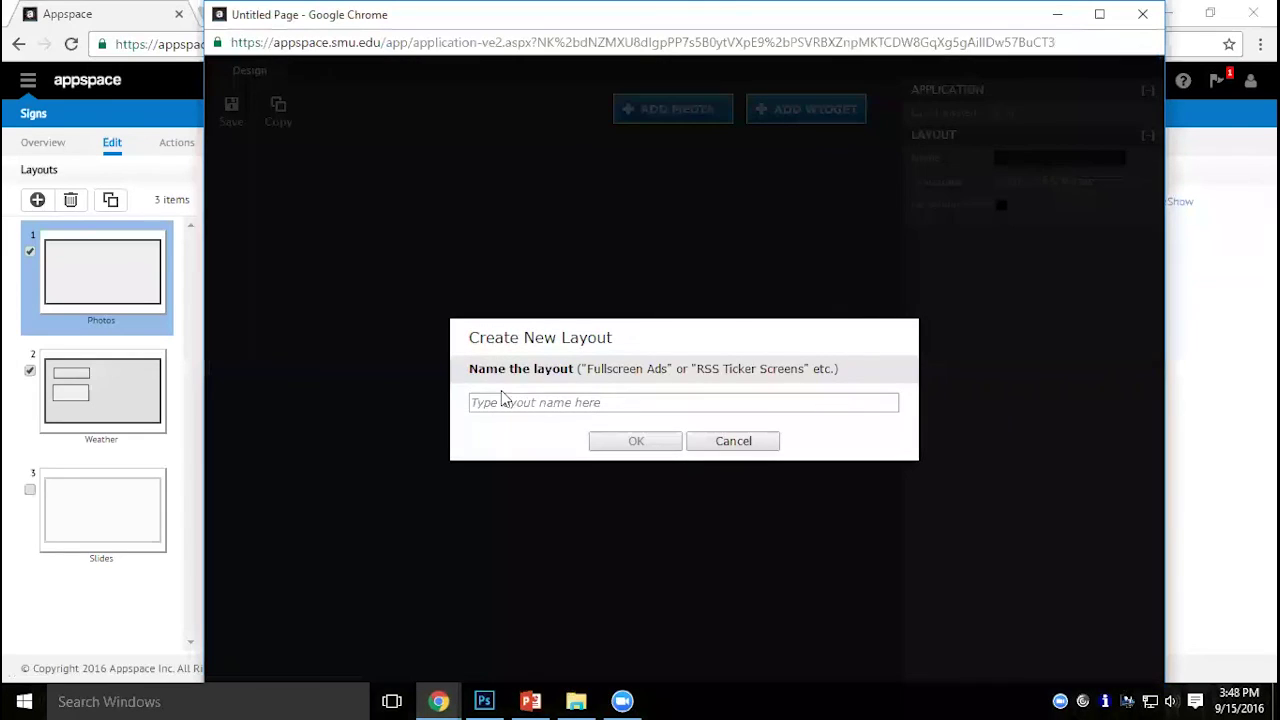
{"action": "left_click", "coordinate": [504, 394]}
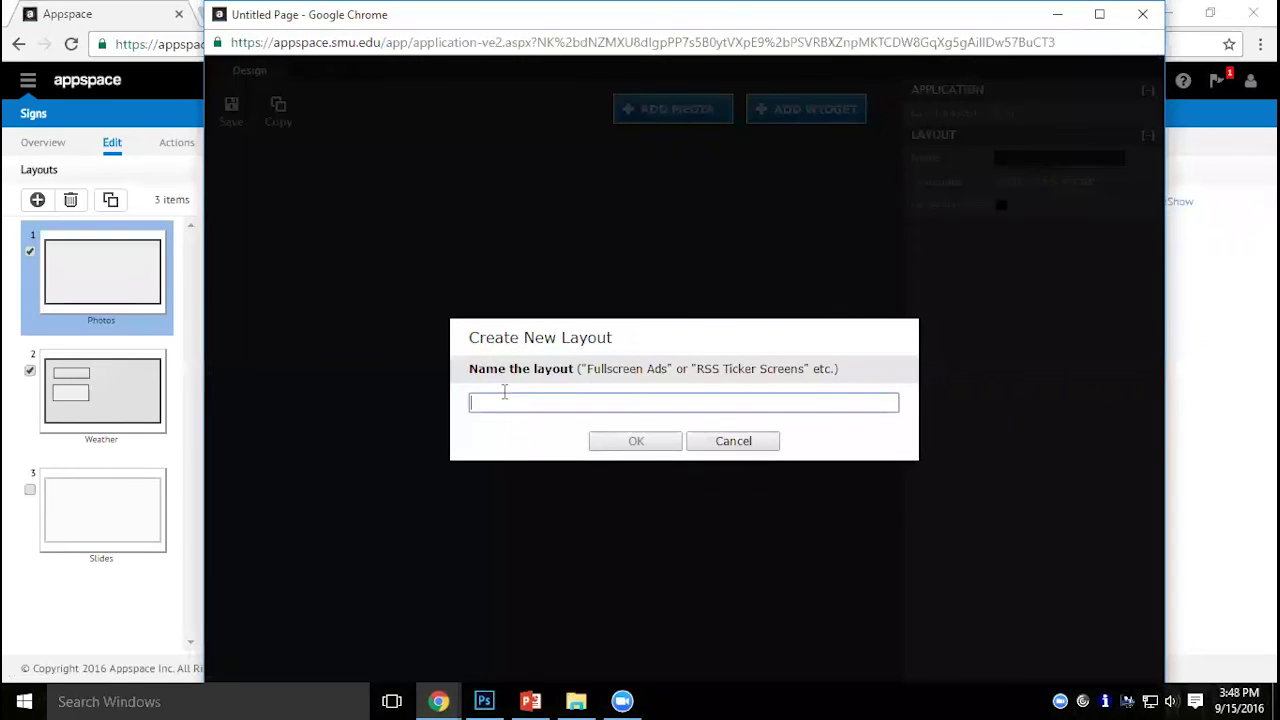
{"action": "type", "text": "Webpage"}
{"action": "left_click", "coordinate": [651, 447]}
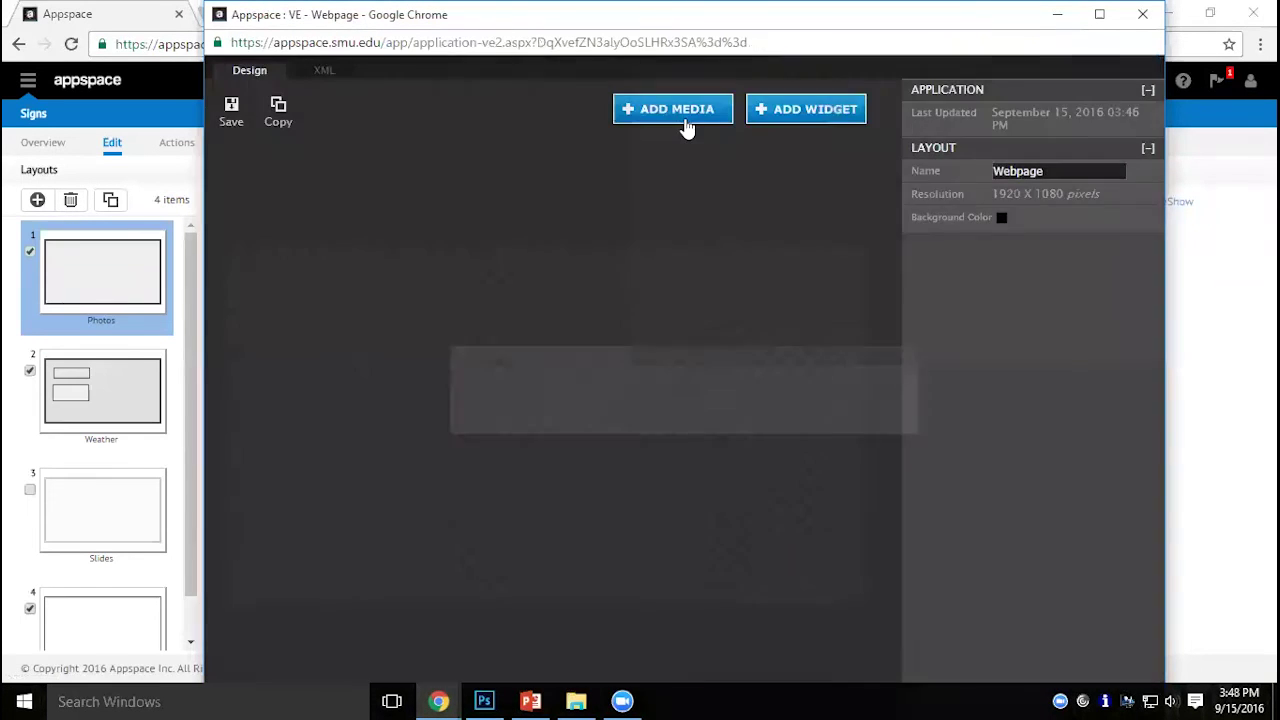
Add the SMU.wpg web page item from NewDemo as media to the layout.
{"action": "left_click", "coordinate": [686, 122]}
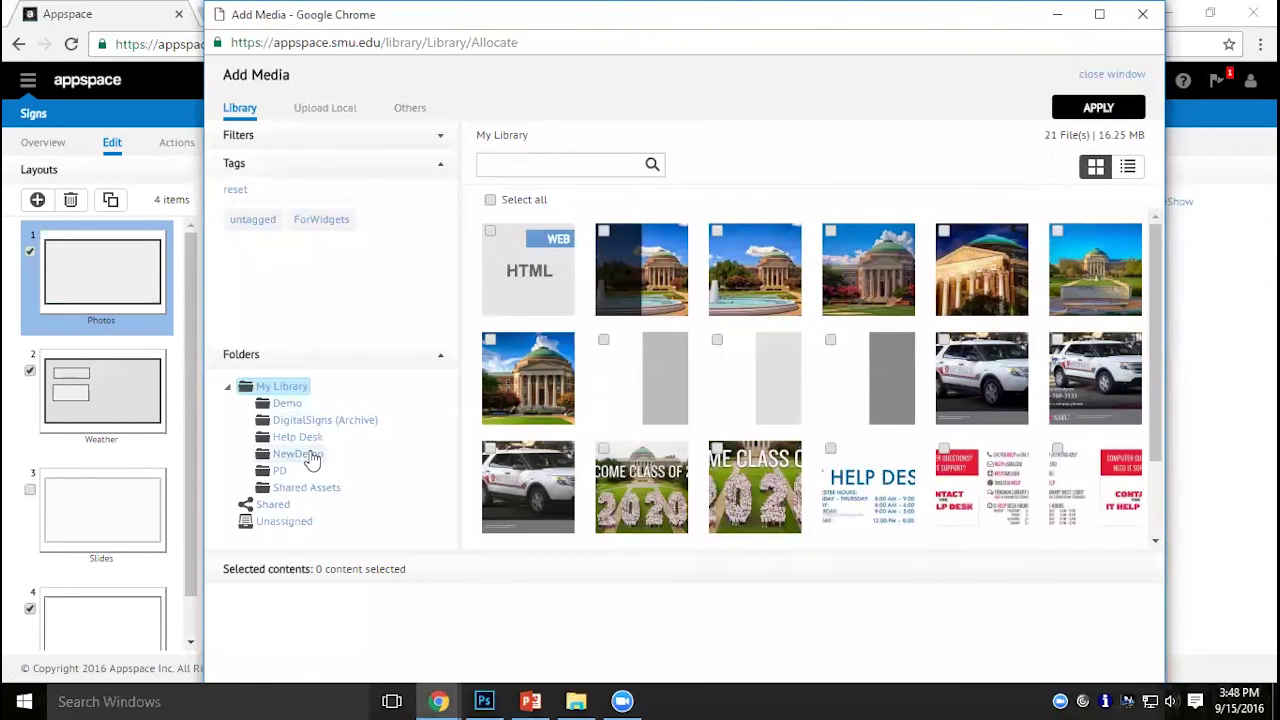
{"action": "left_click", "coordinate": [298, 454]}
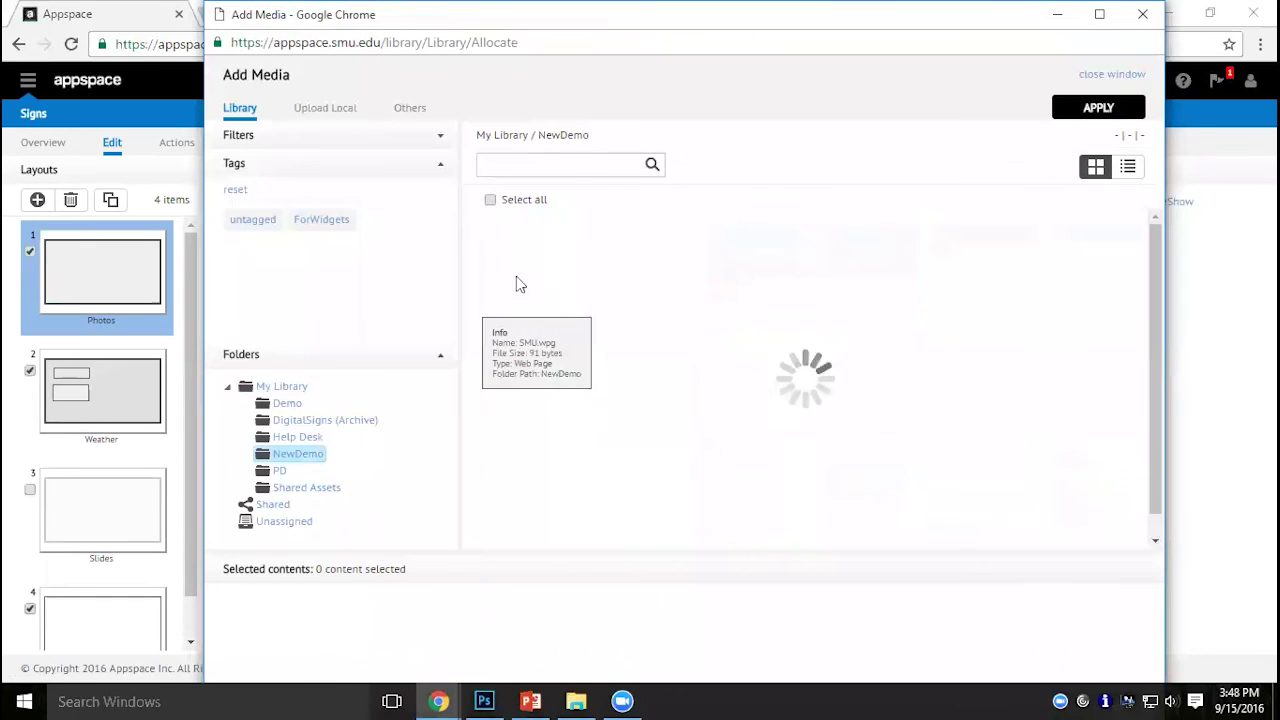
{"action": "left_click", "coordinate": [528, 266]}
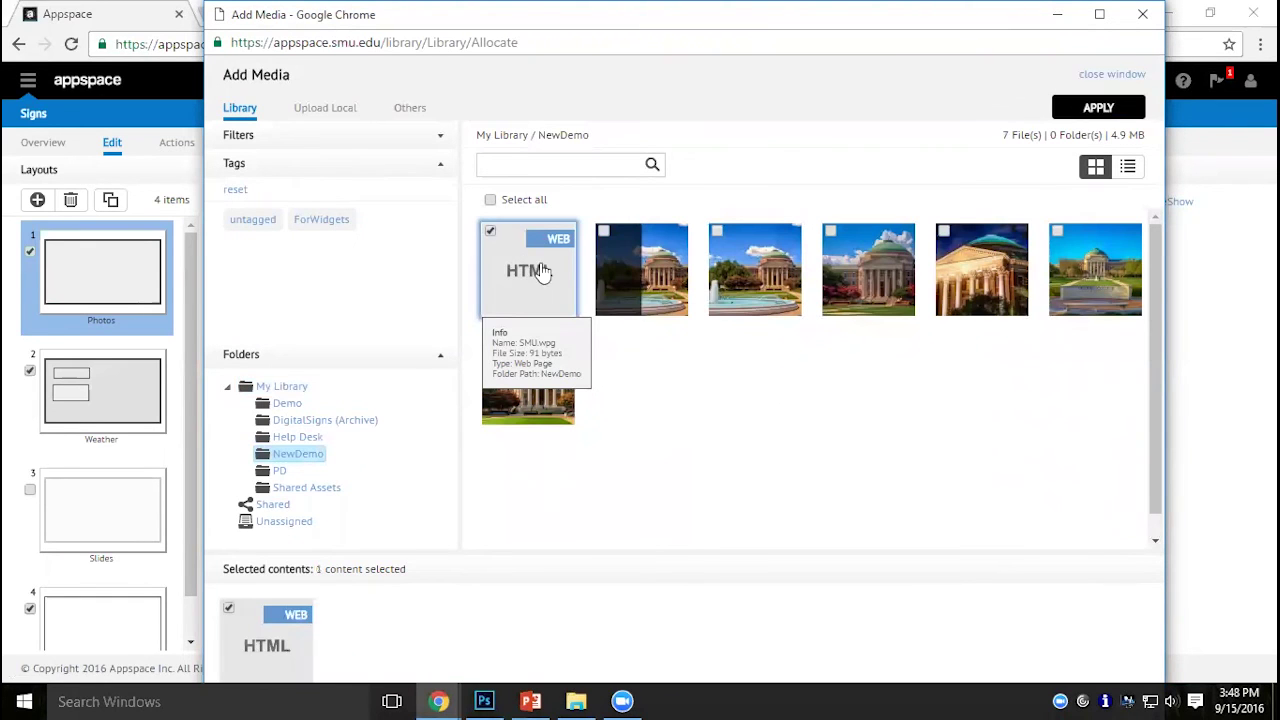
{"action": "left_click", "coordinate": [1120, 107]}
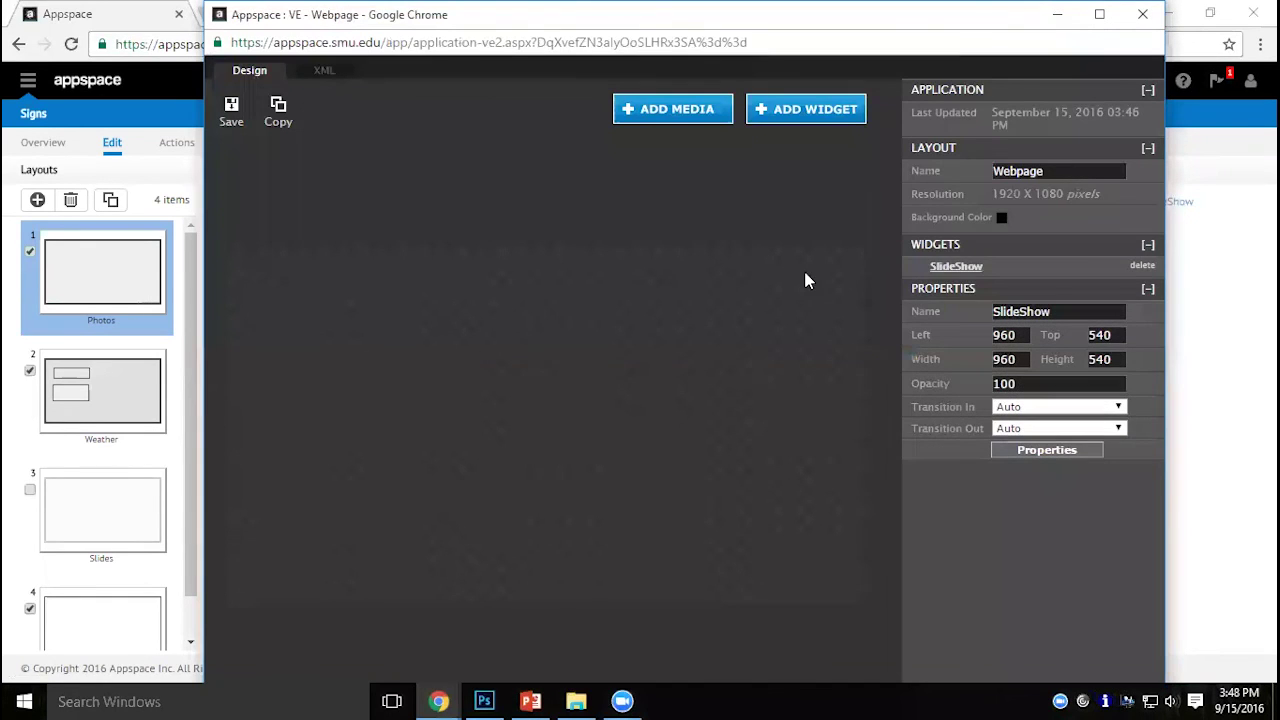
Size the SlideShow widget to 1920 x 1080 at position 0, 0, save, and close the editor.
{"action": "double_click", "coordinate": [1006, 356]}
{"action": "type", "text": "1920"}
{"action": "key", "text": "Tab"}
{"action": "type", "text": "1080"}
{"action": "double_click", "coordinate": [1006, 358]}
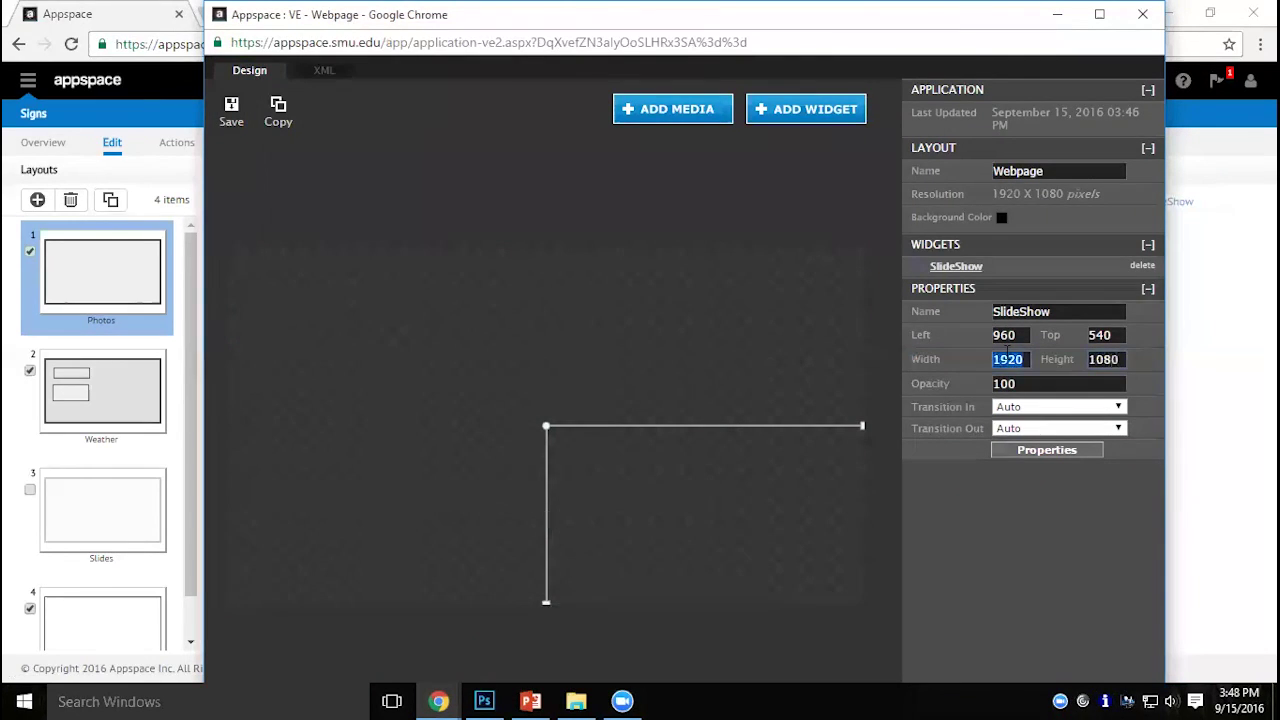
{"action": "key", "text": "shift+Tab"}
{"action": "key", "text": "shift+Tab"}
{"action": "type", "text": "0"}
{"action": "key", "text": "Tab"}
{"action": "type", "text": "0"}
{"action": "key", "text": "Tab"}
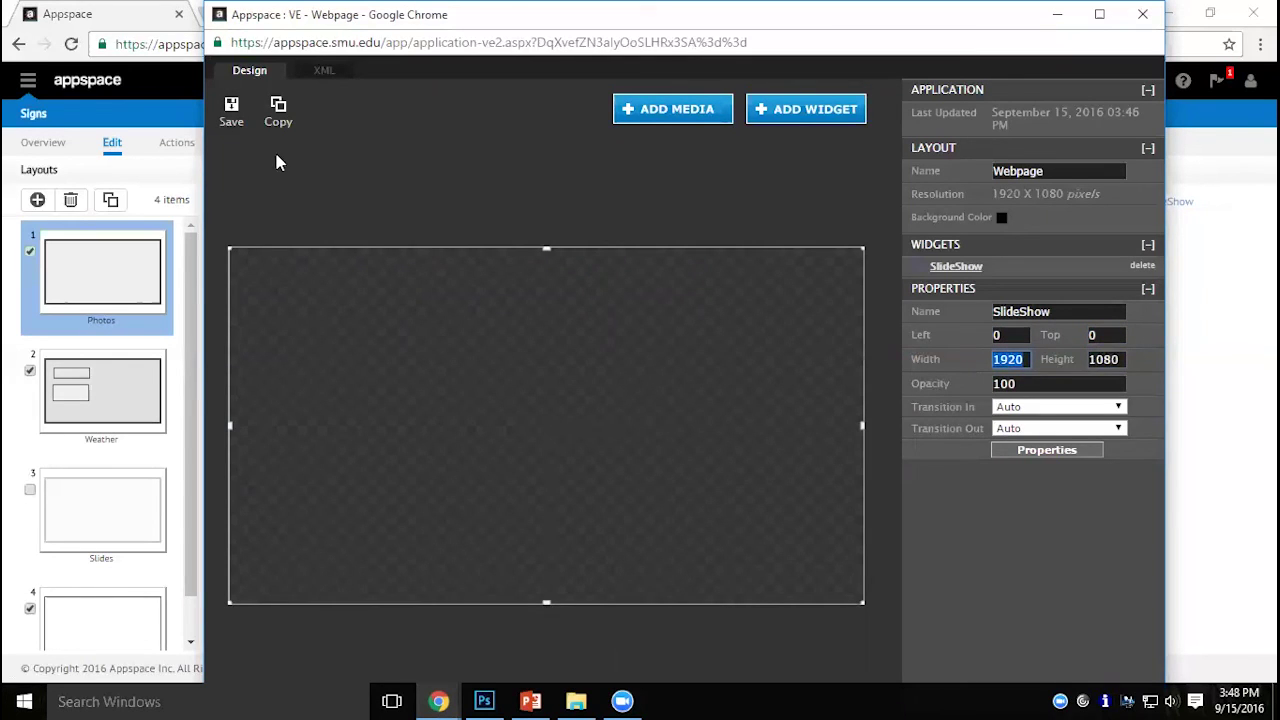
{"action": "left_click", "coordinate": [247, 120]}
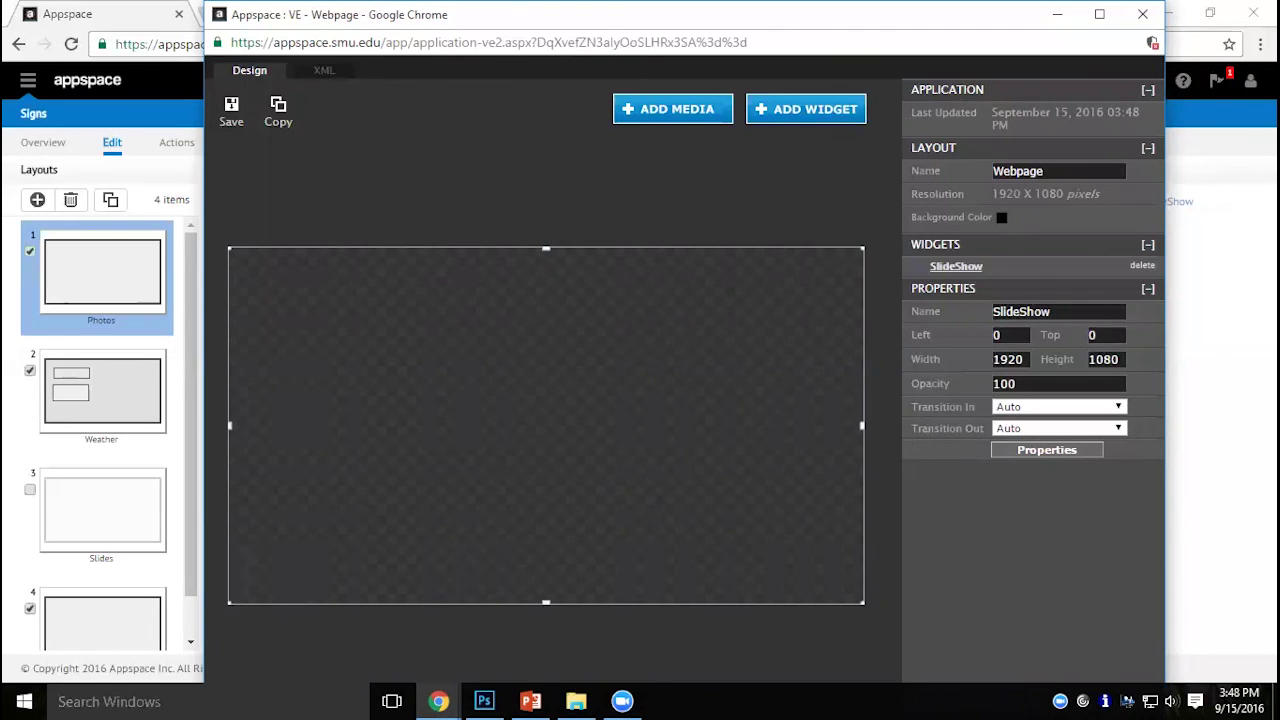
{"action": "left_click", "coordinate": [1142, 14]}
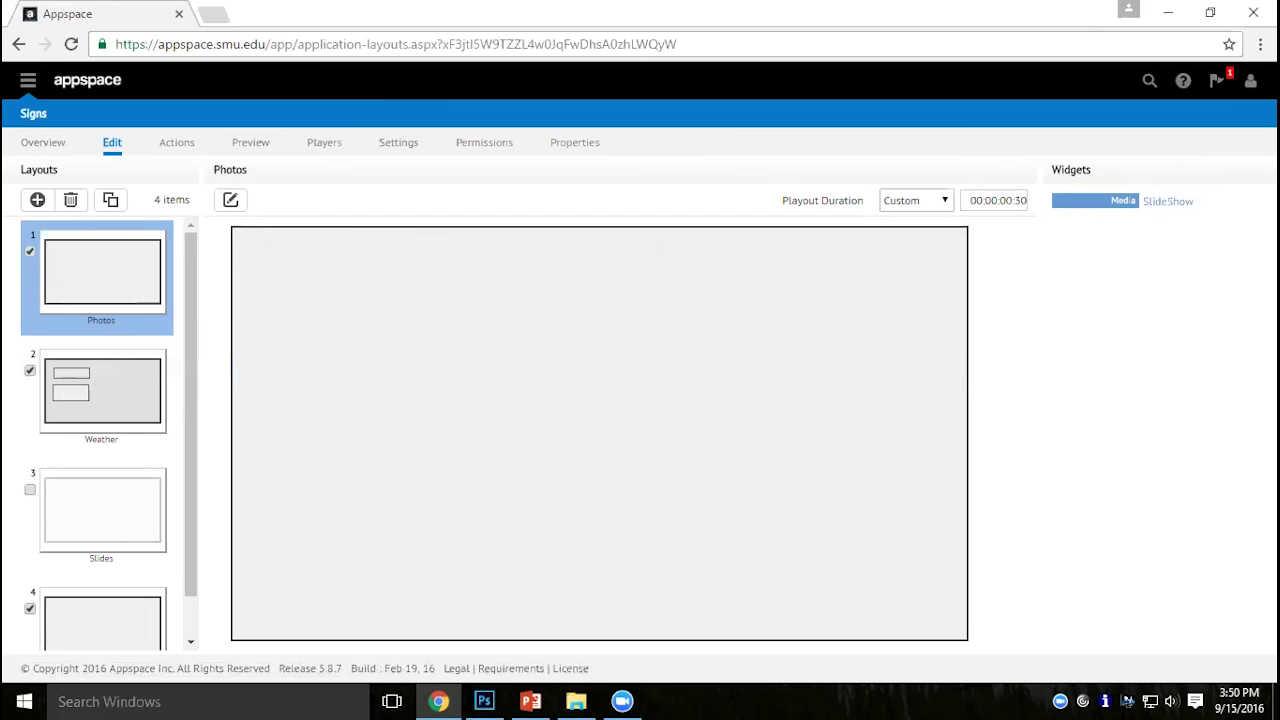
Change My Location from DEMO to OIT in the account settings.
{"action": "left_click", "coordinate": [1250, 80]}
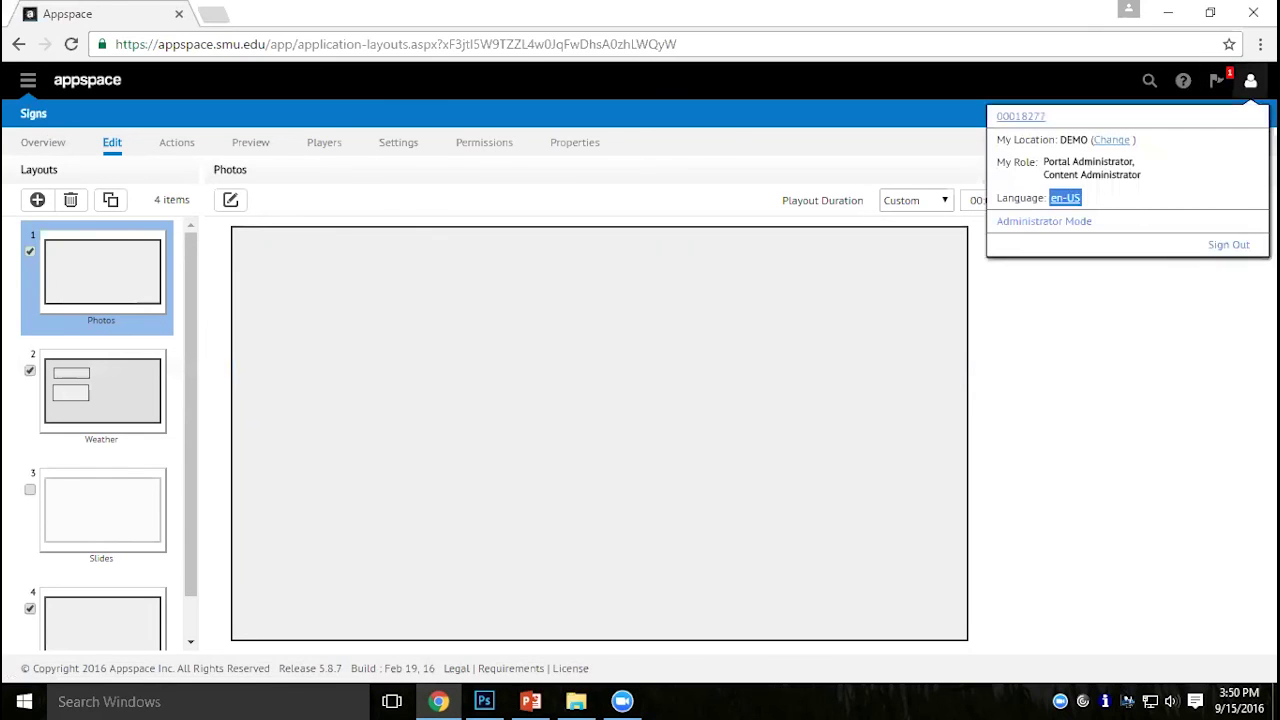
{"action": "left_click", "coordinate": [1110, 140]}
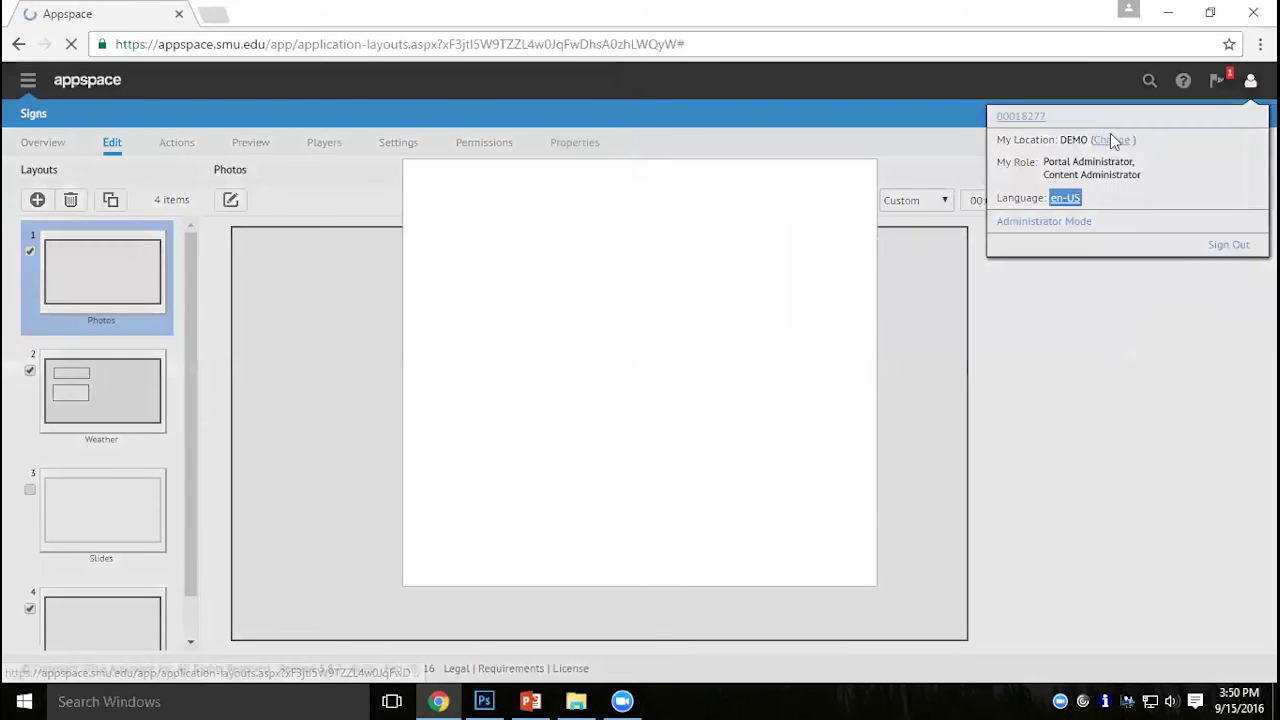
{"action": "scroll", "coordinate": [612, 449], "scroll_direction": "down", "scroll_amount": 3}
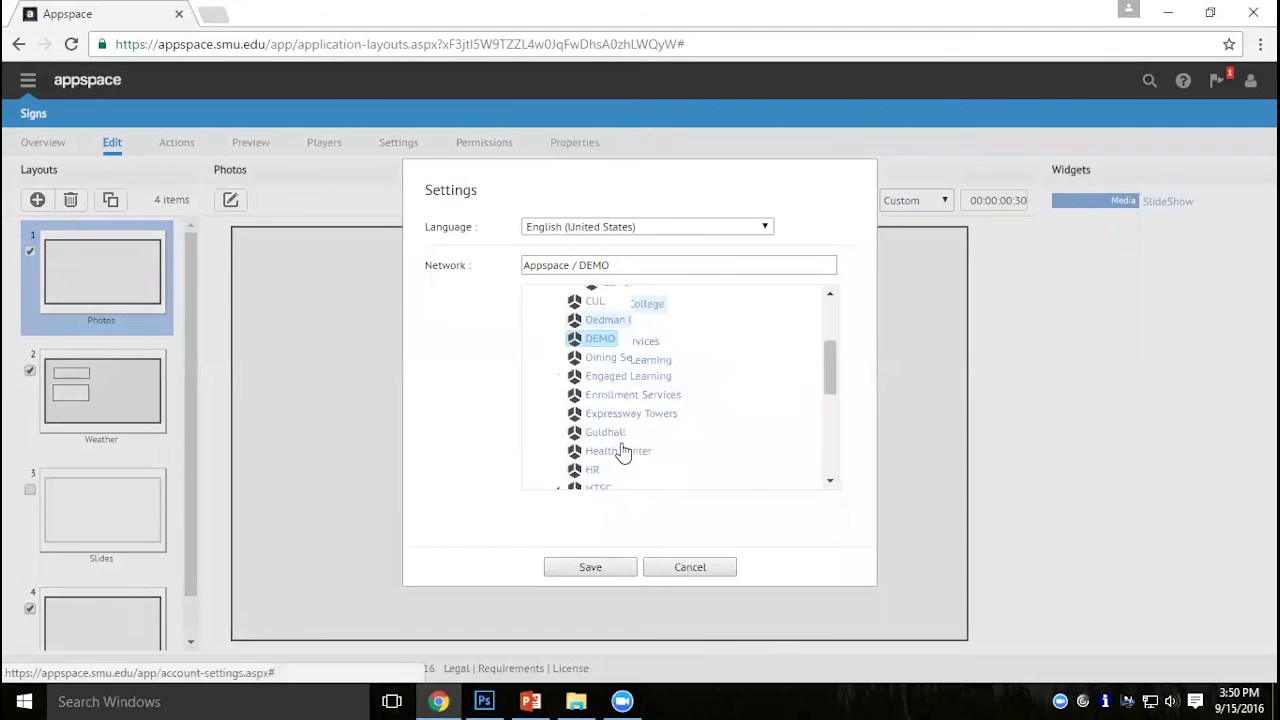
{"action": "scroll", "coordinate": [622, 452], "scroll_direction": "down", "scroll_amount": 3}
{"action": "left_click", "coordinate": [592, 349]}
{"action": "left_click", "coordinate": [590, 567]}
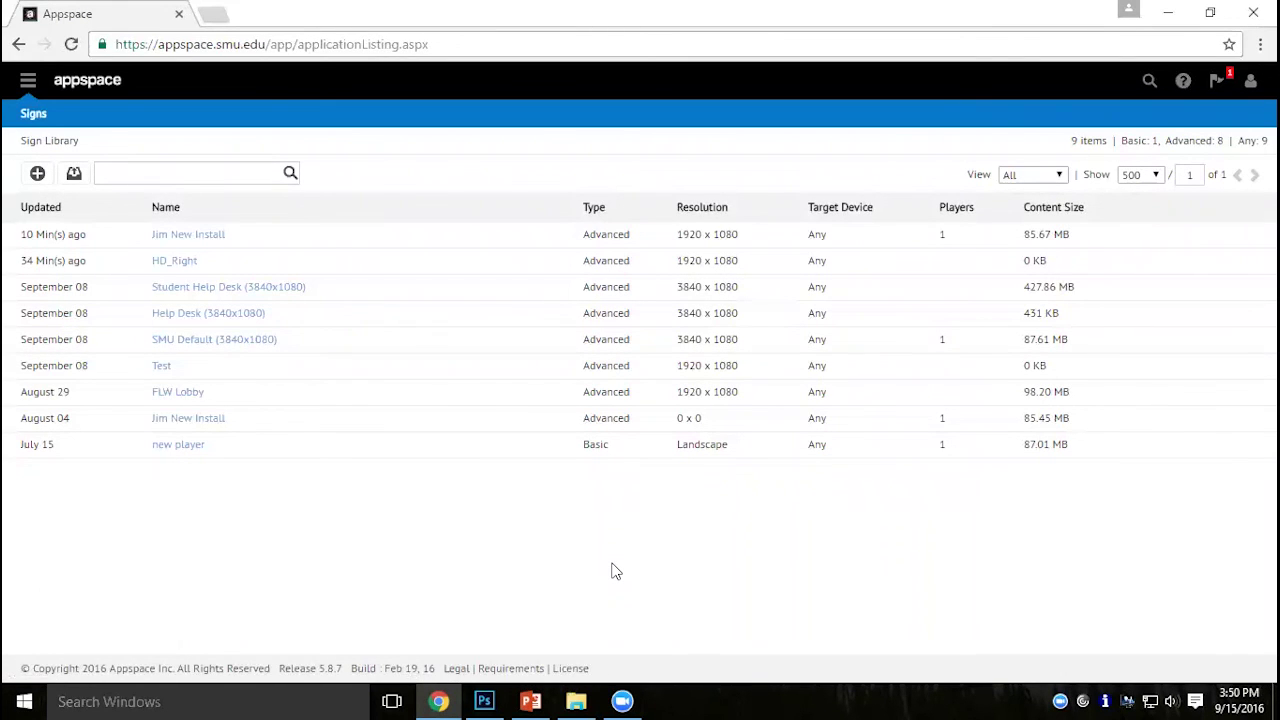
Open the SMU Default (3840x1080) sign and view its Players list.
{"action": "left_click", "coordinate": [229, 343]}
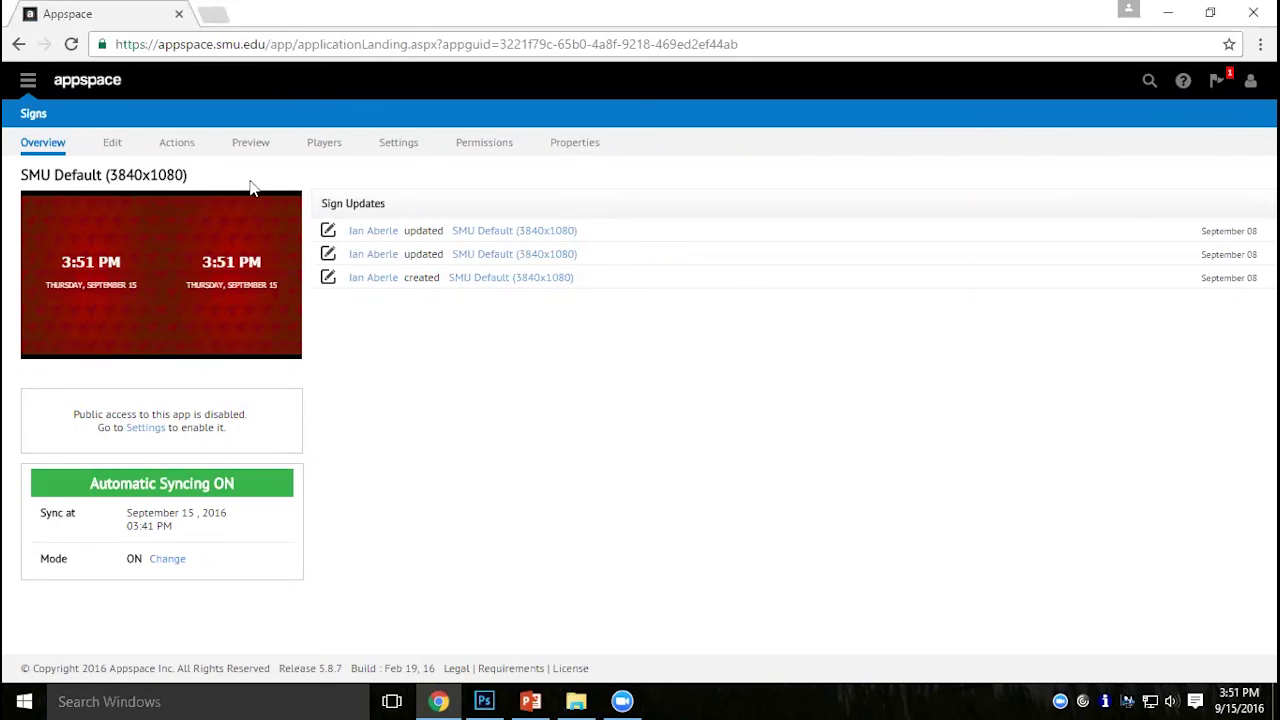
{"action": "left_click", "coordinate": [325, 147]}
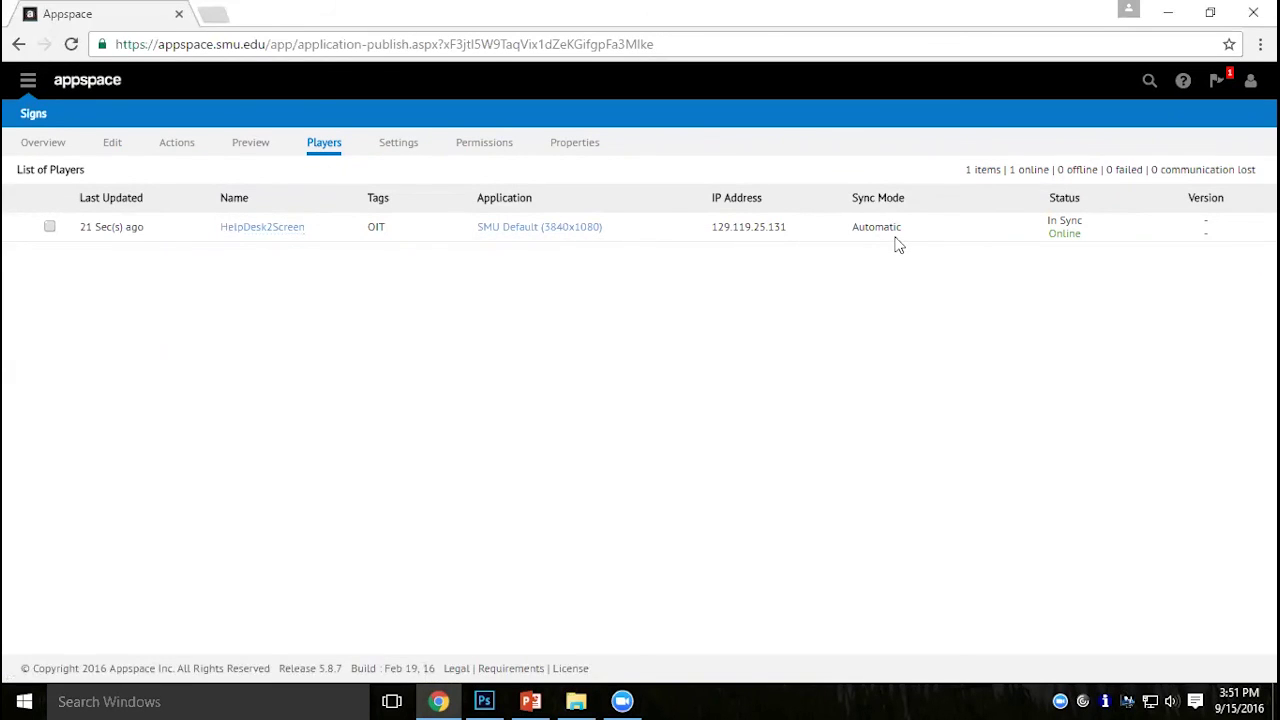
Set HelpDesk2Screen's application to Student Help Desk (3840x1080) and close the player window.
{"action": "left_click", "coordinate": [286, 240]}
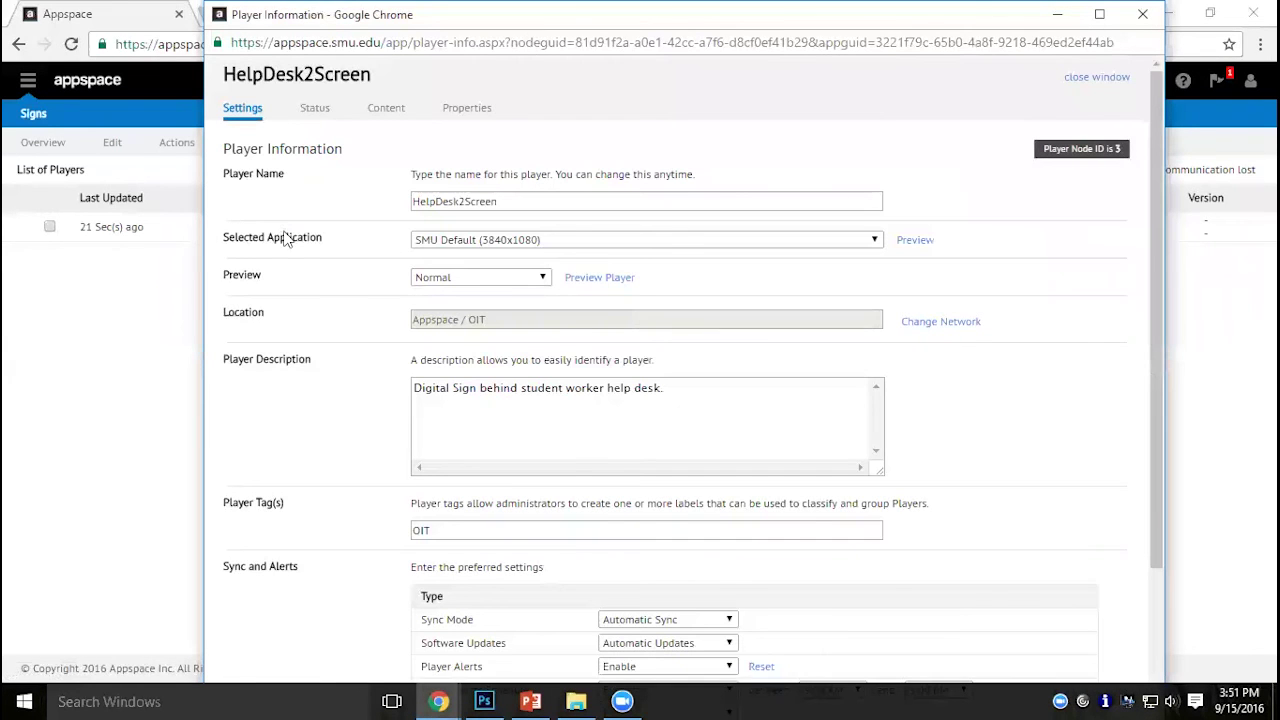
{"action": "left_click", "coordinate": [516, 245]}
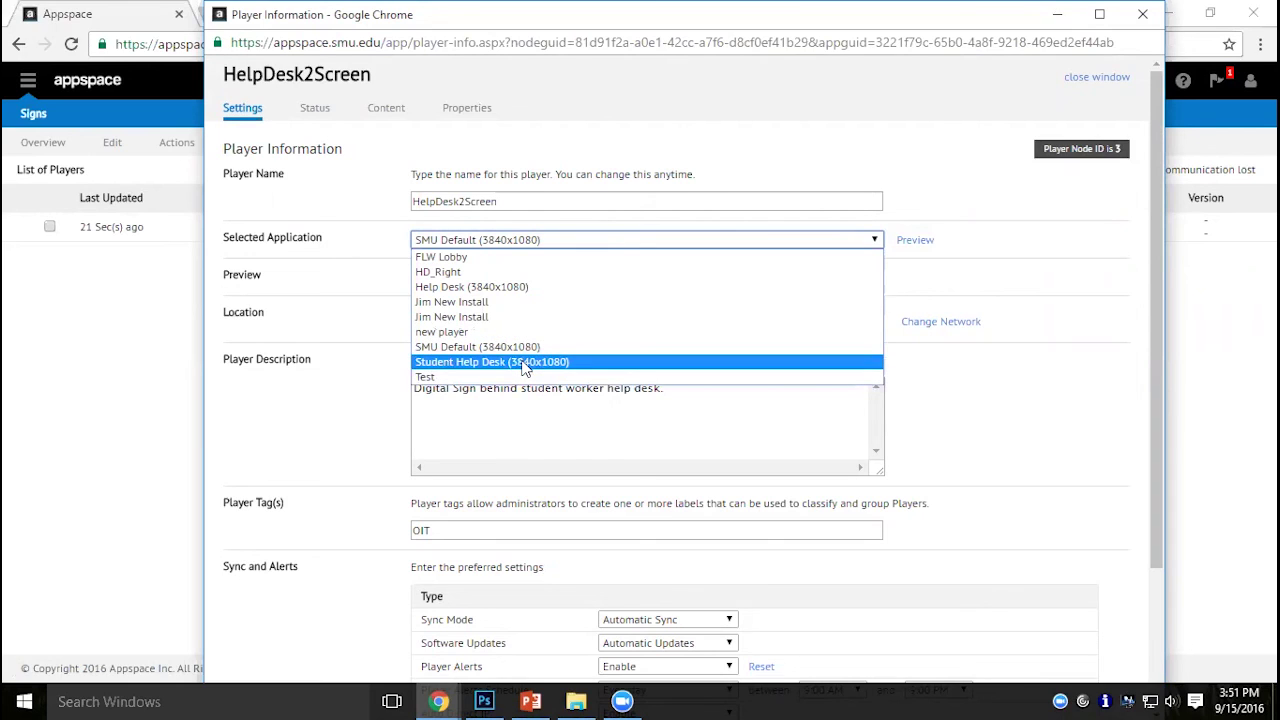
{"action": "left_click", "coordinate": [525, 362]}
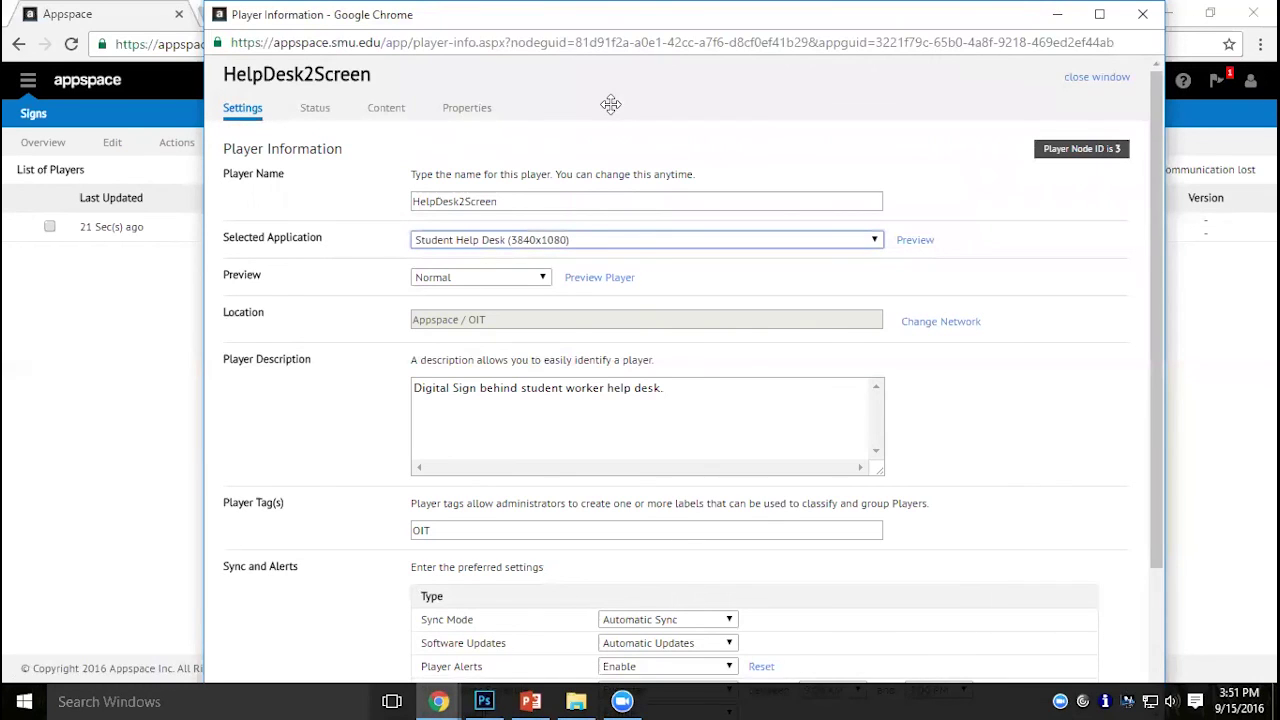
{"action": "left_click", "coordinate": [1116, 226]}
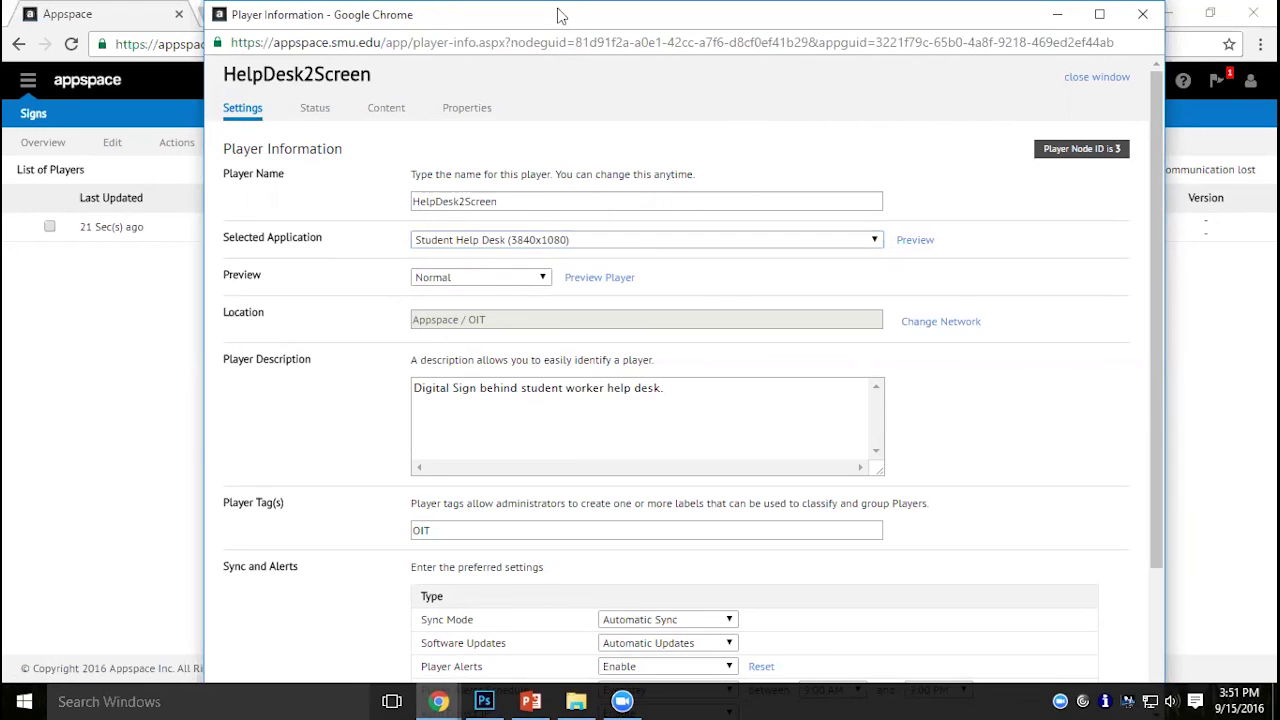
{"action": "left_click_drag", "start_coordinate": [560, 15], "coordinate": [506, 164]}
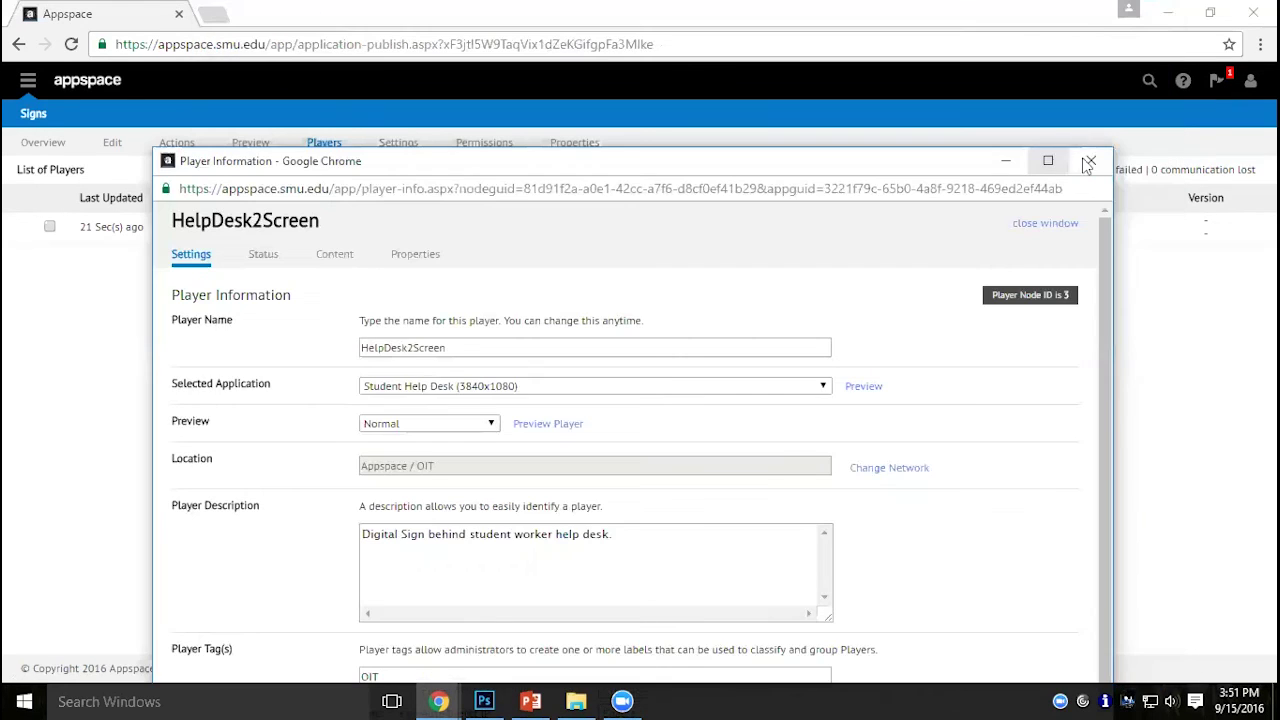
{"action": "left_click", "coordinate": [1093, 160]}
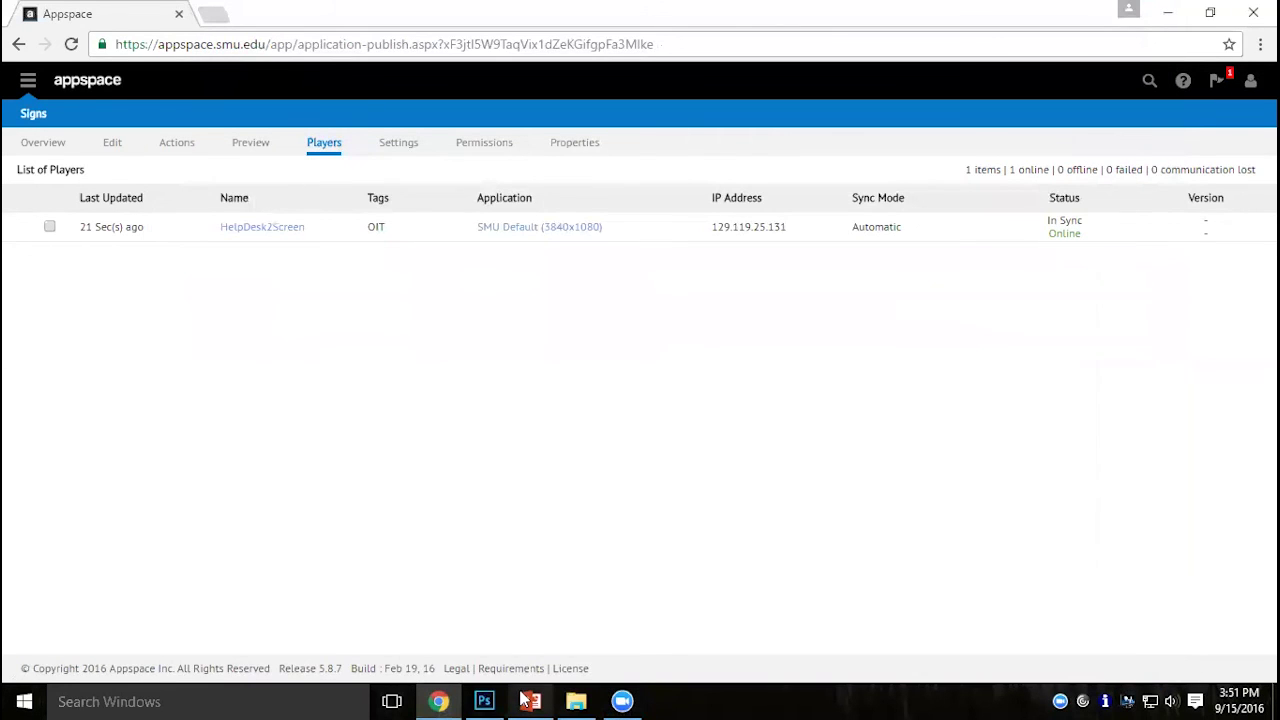
{"action": "mouse_move", "coordinate": [523, 694]}
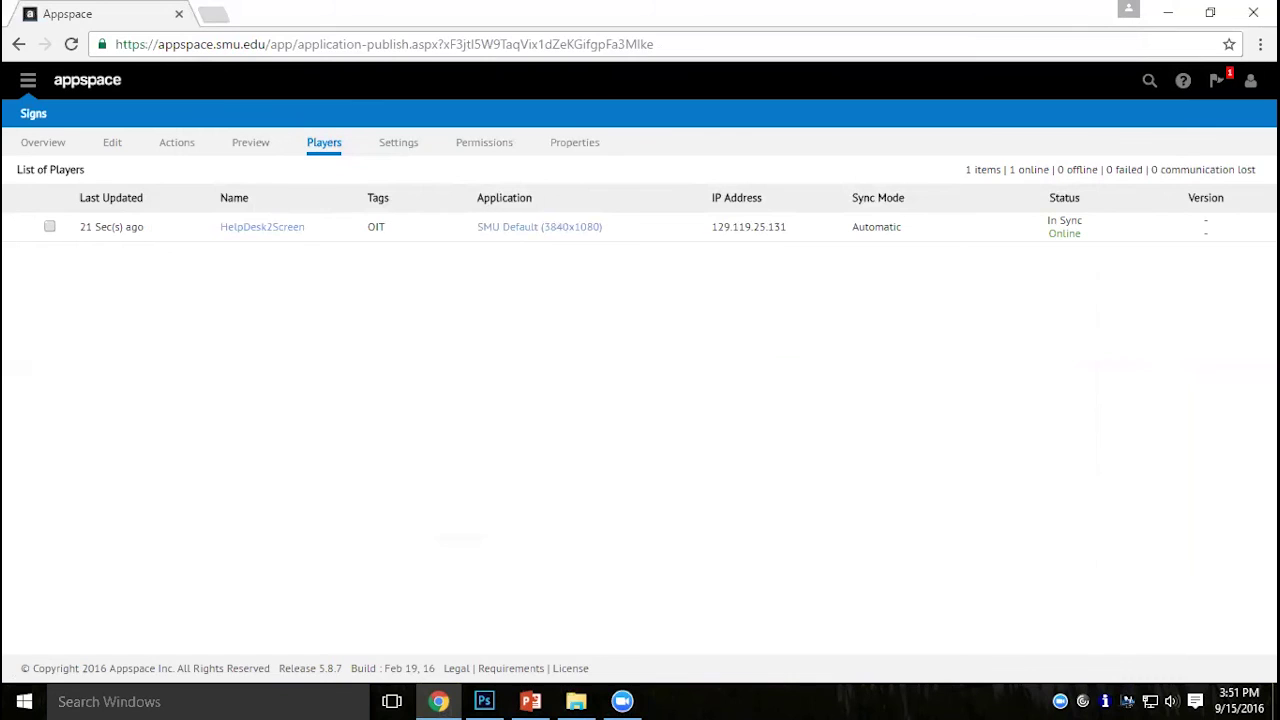
Change My Location from OIT back to DEMO in the account settings.
{"action": "left_click", "coordinate": [1250, 80]}
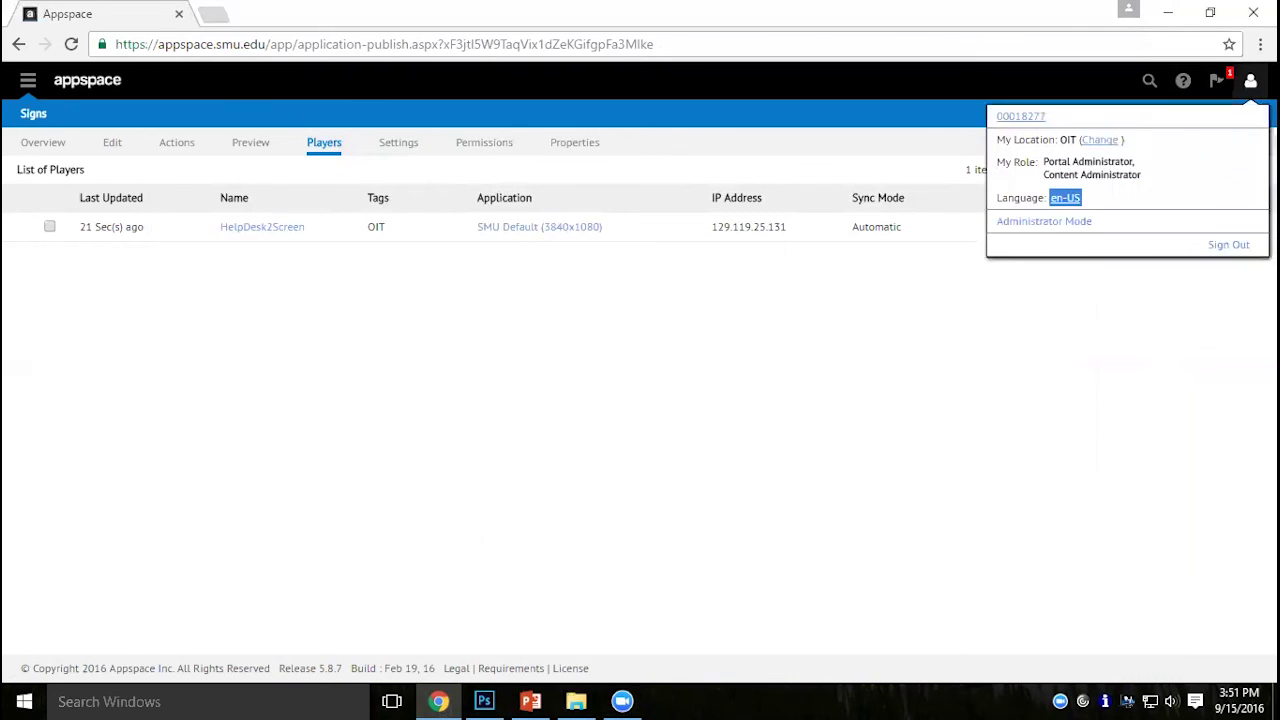
{"action": "left_click", "coordinate": [1100, 141]}
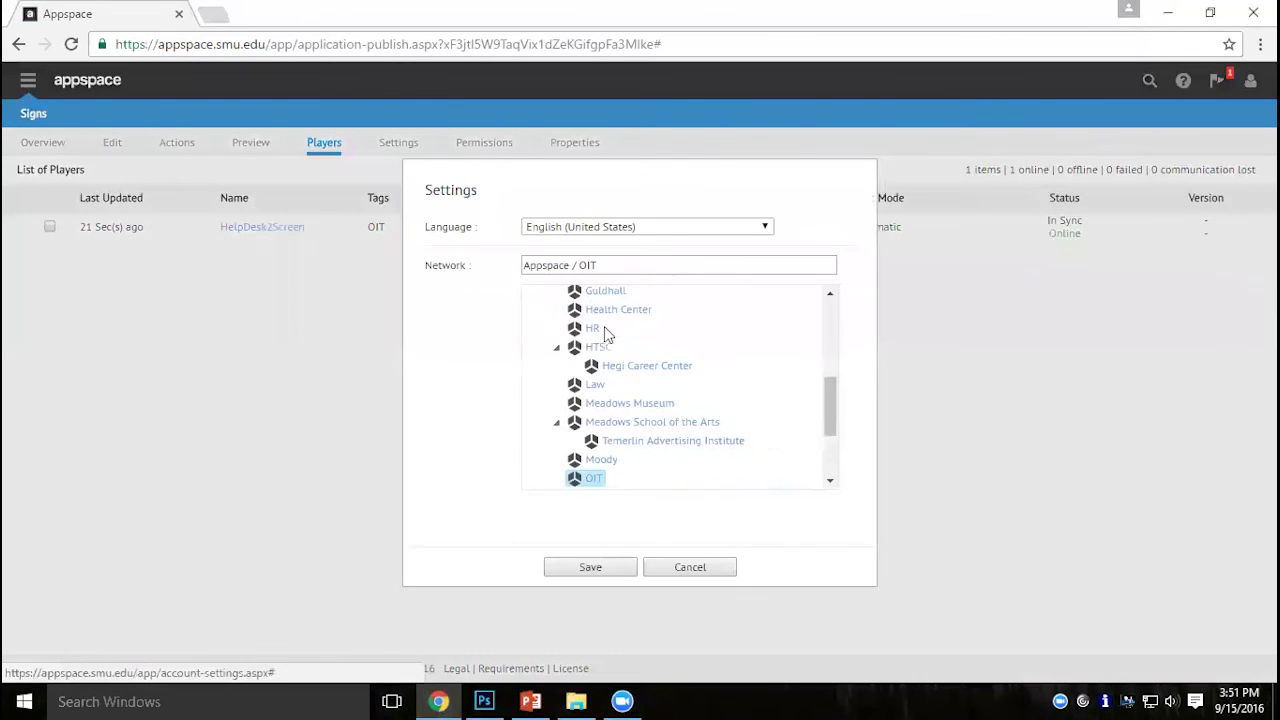
{"action": "scroll", "coordinate": [640, 383], "scroll_direction": "up", "scroll_amount": 3}
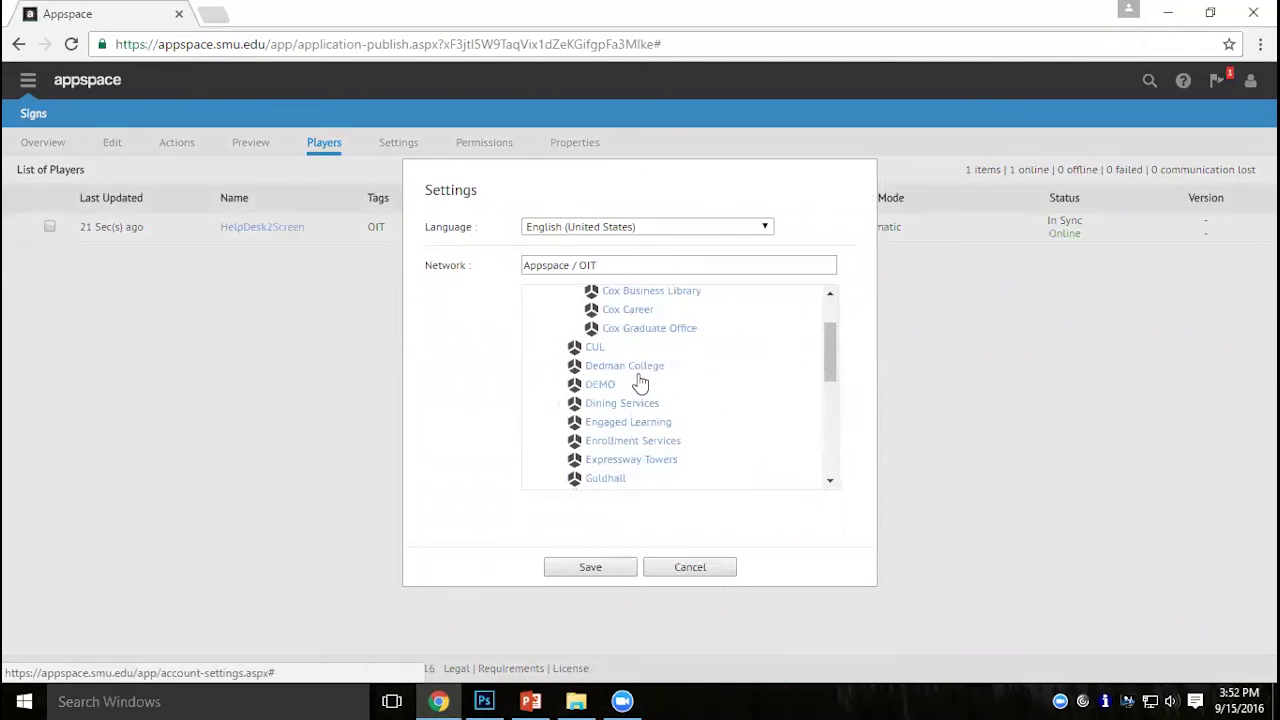
{"action": "left_click", "coordinate": [606, 385]}
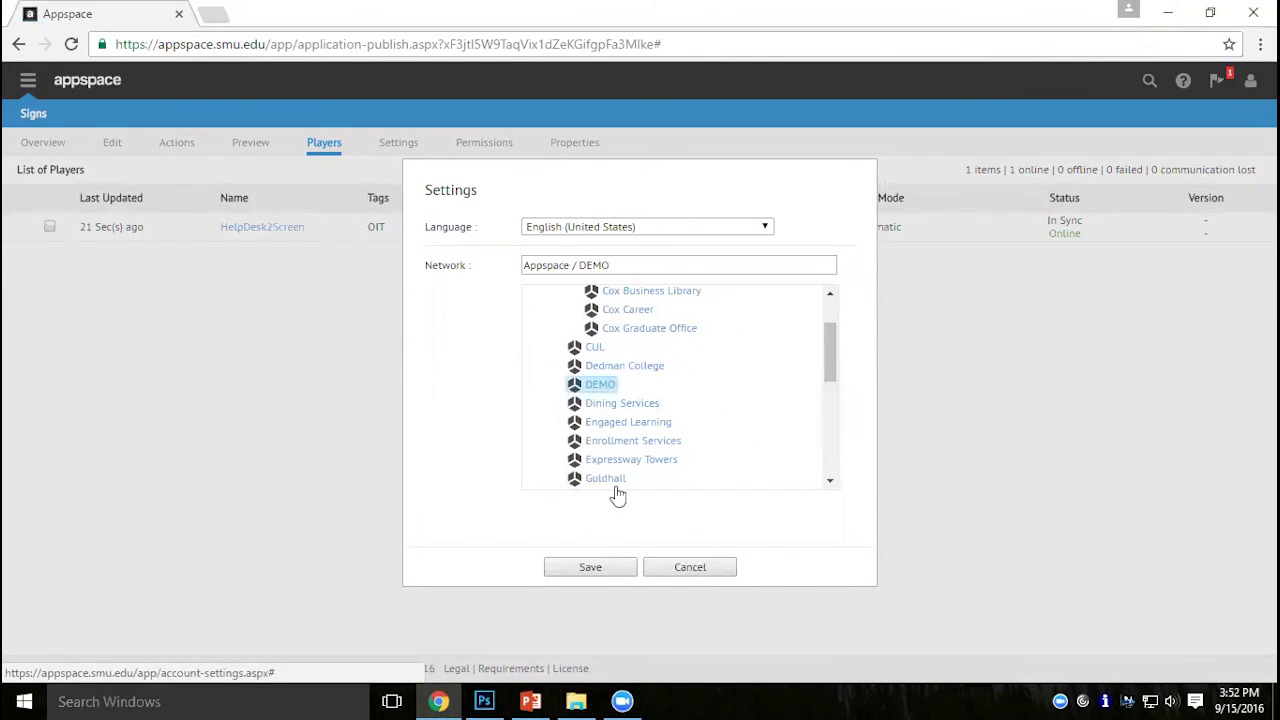
{"action": "left_click", "coordinate": [606, 572]}
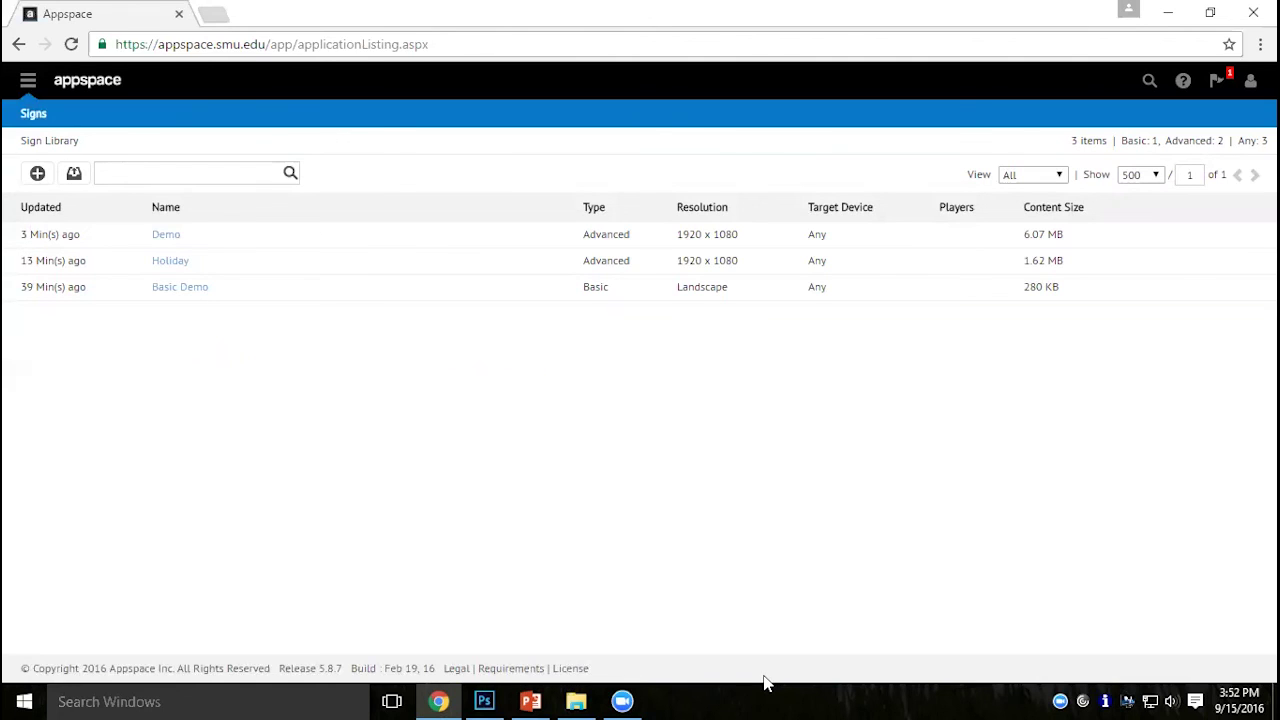
Open the Demo sign's Edit tab and double-click the Slides layout to launch the VE editor.
{"action": "left_click", "coordinate": [167, 240]}
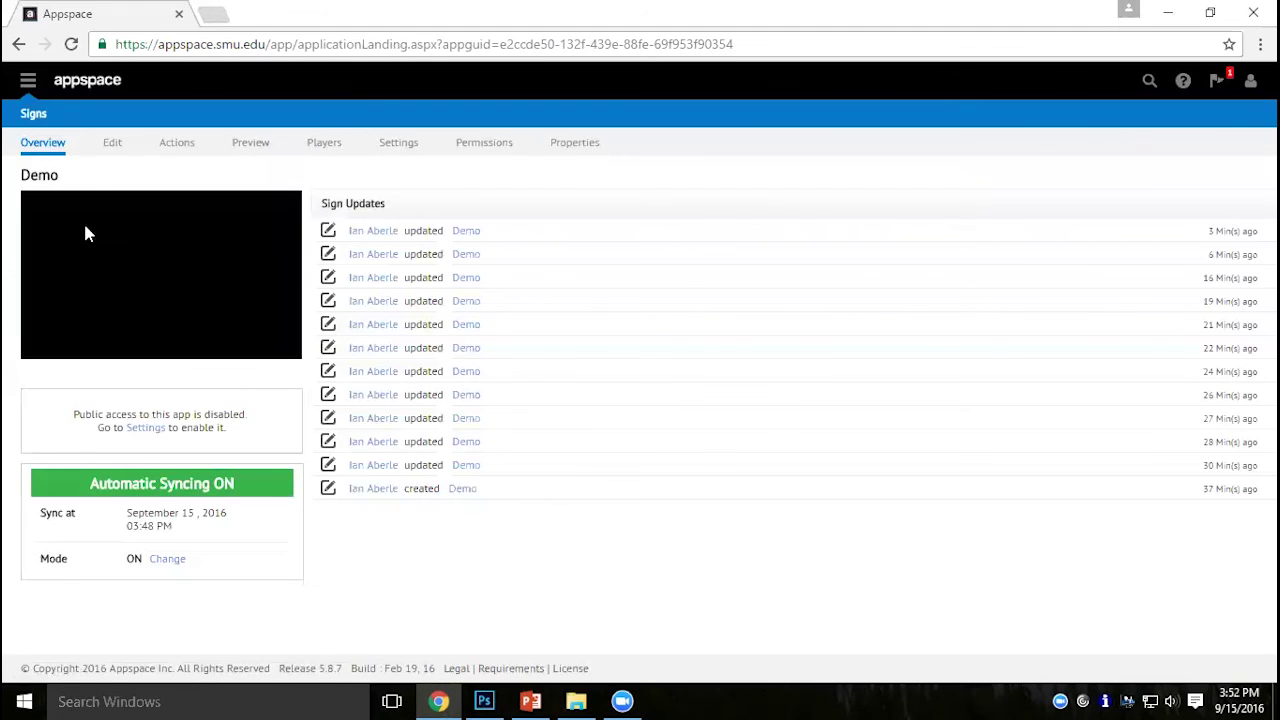
{"action": "left_click", "coordinate": [110, 143]}
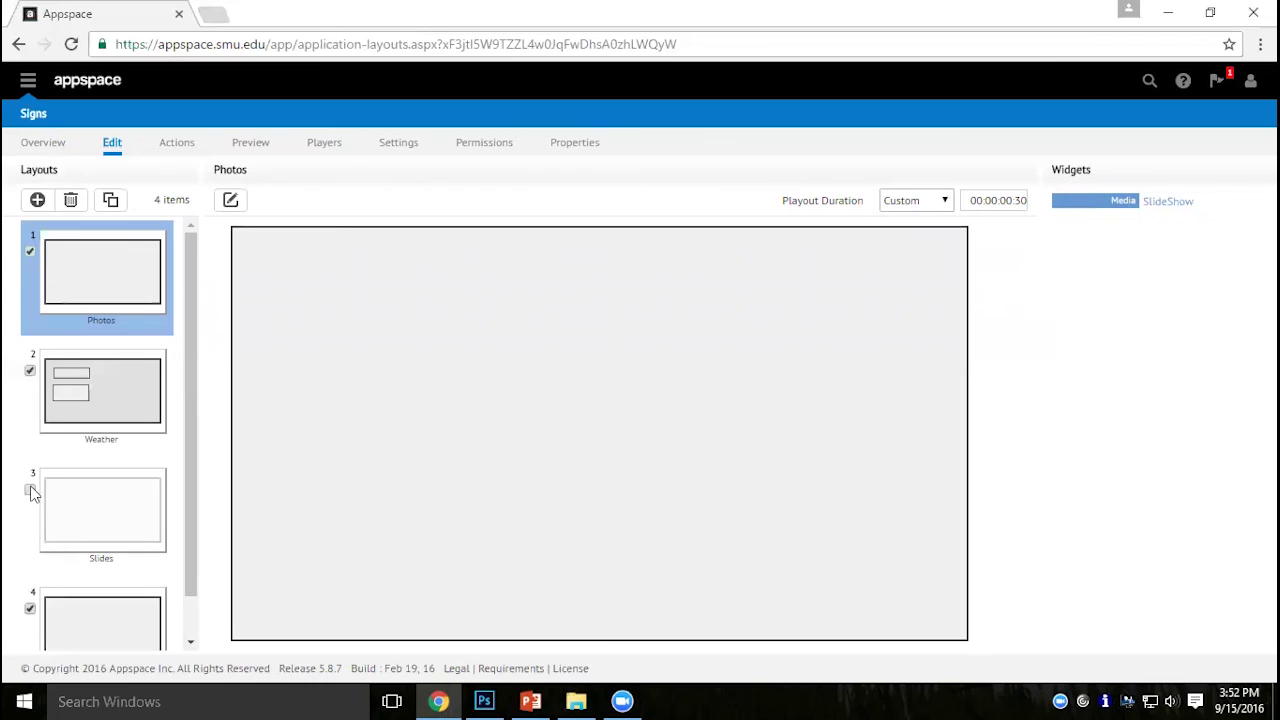
{"action": "left_click", "coordinate": [134, 519]}
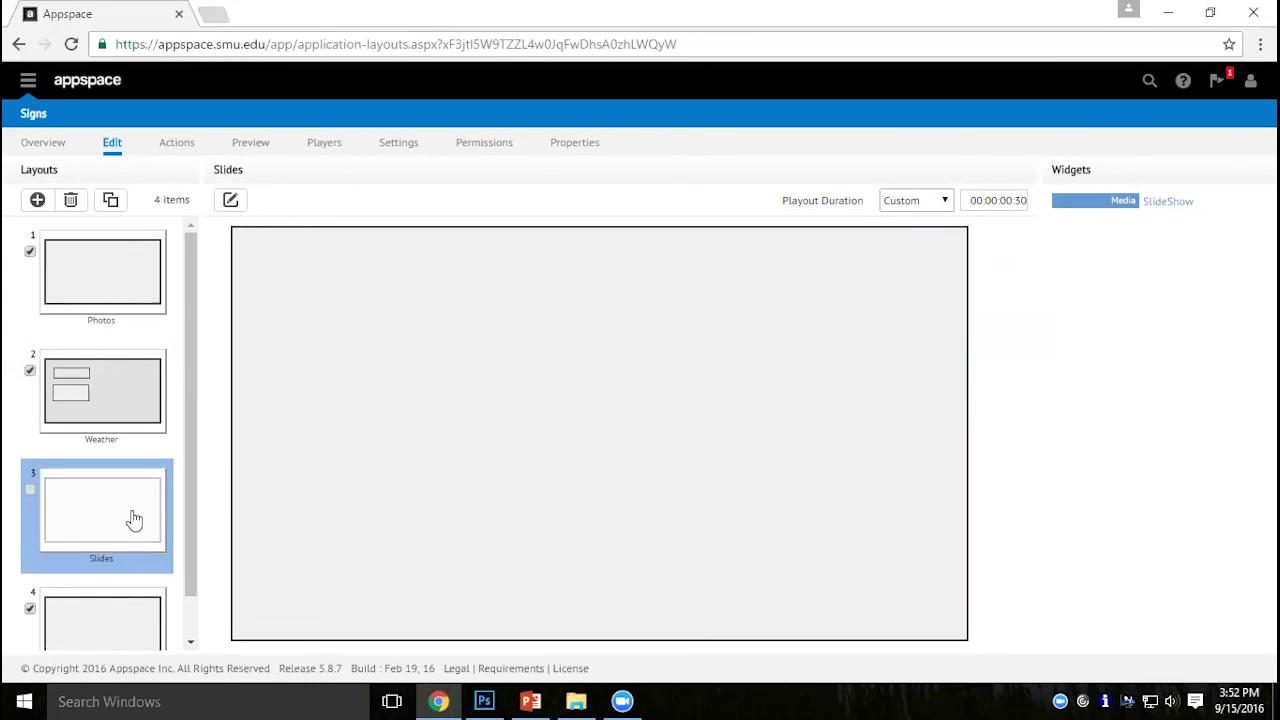
{"action": "double_click", "coordinate": [134, 519]}
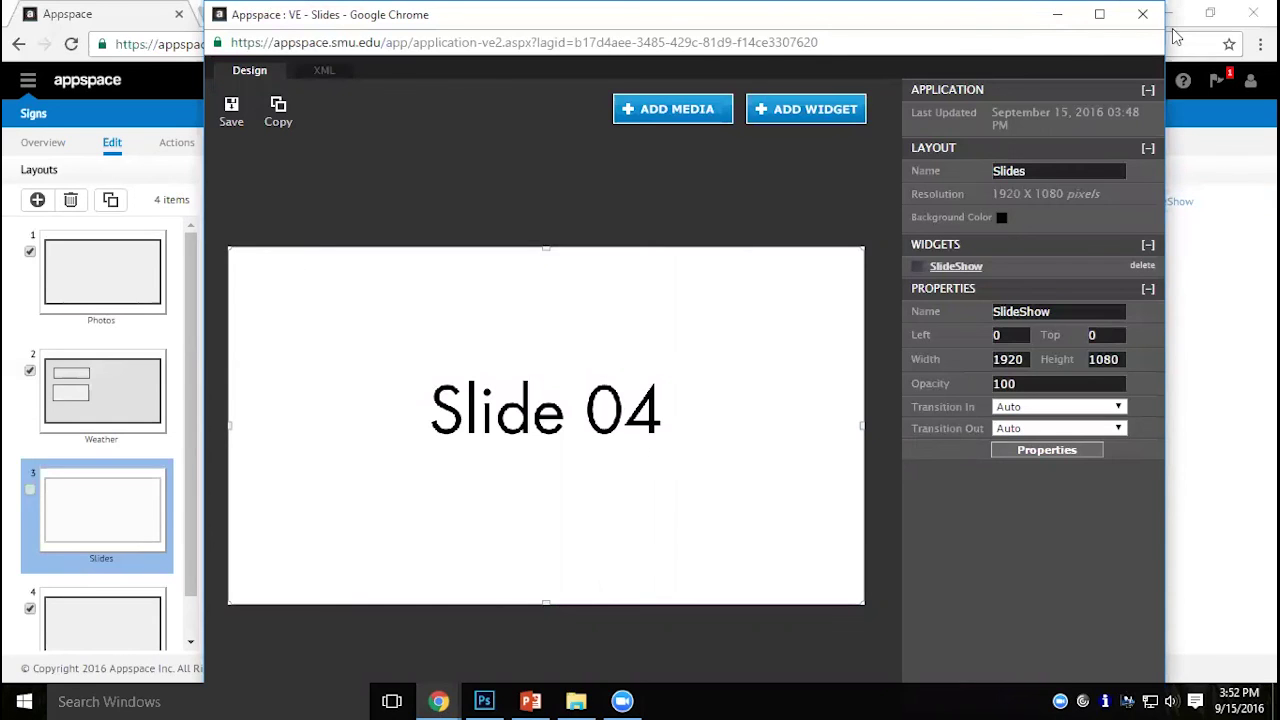
Close the Slides visual editor, leave the Slides layout disabled, and sign out of Appspace.
{"action": "left_click", "coordinate": [1142, 14]}
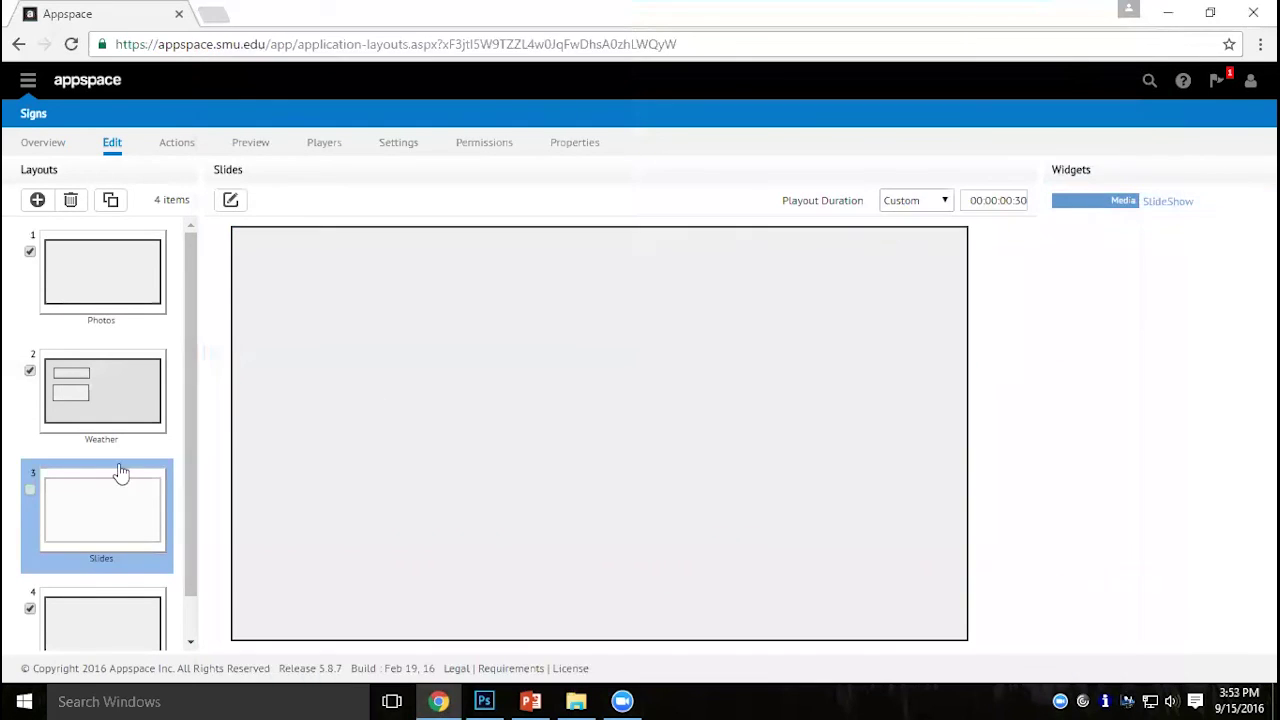
{"action": "left_click", "coordinate": [31, 488]}
{"action": "left_click", "coordinate": [29, 491]}
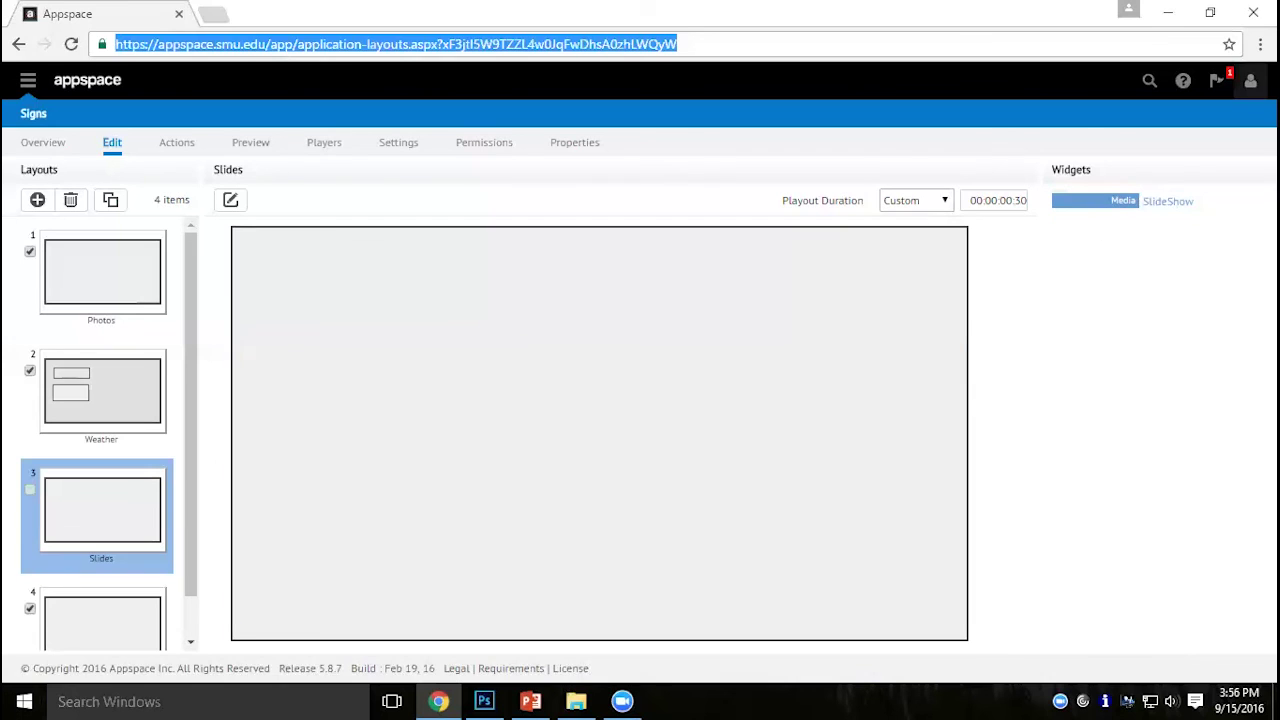
{"action": "left_click", "coordinate": [1250, 80]}
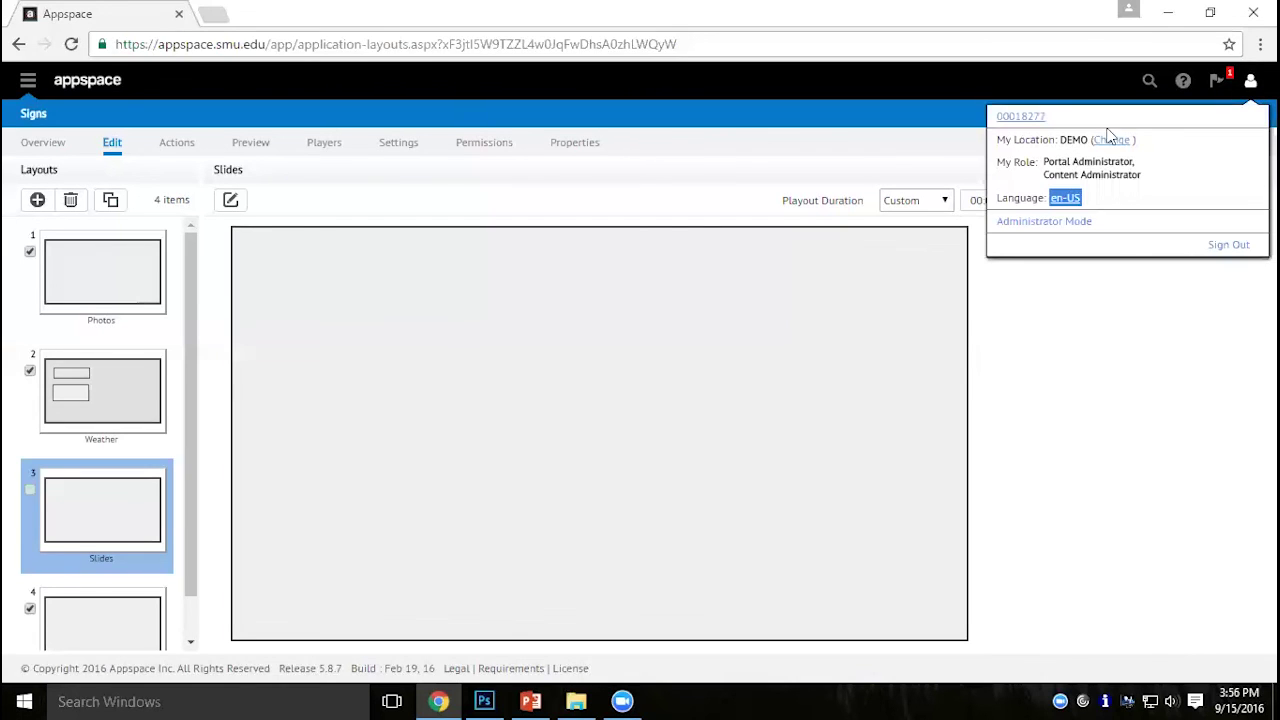
{"action": "left_click", "coordinate": [1228, 244]}
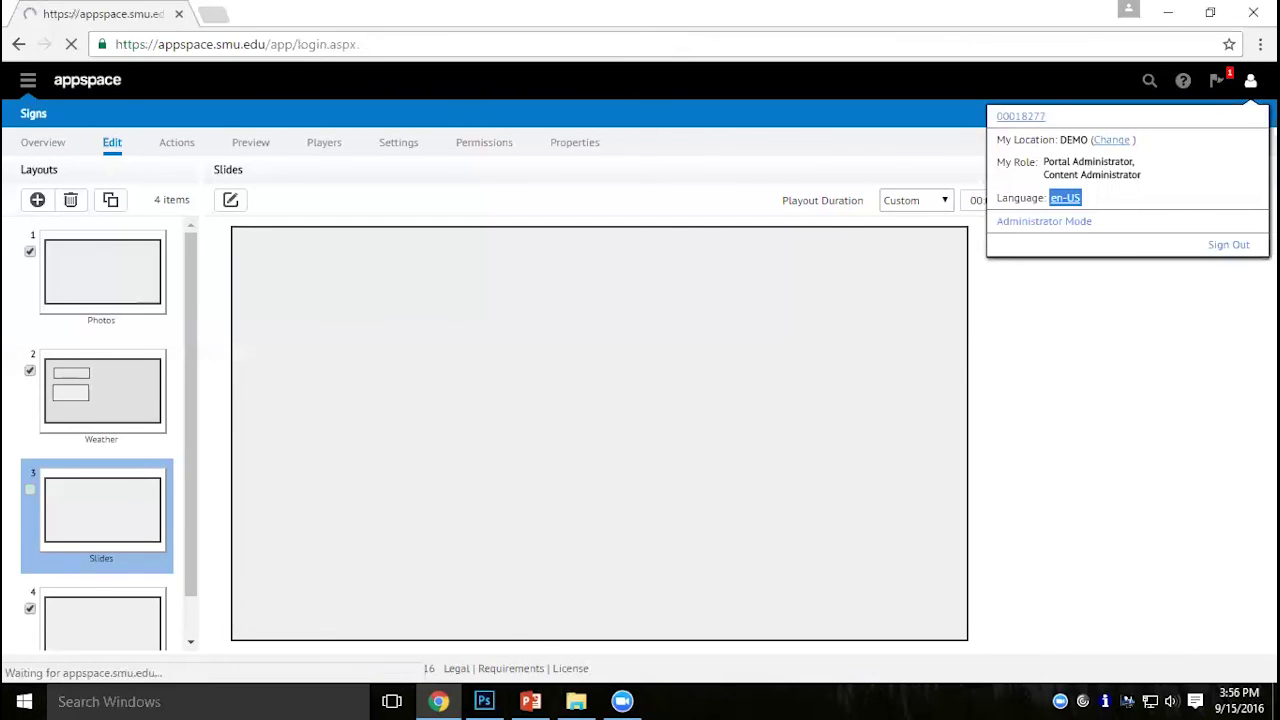